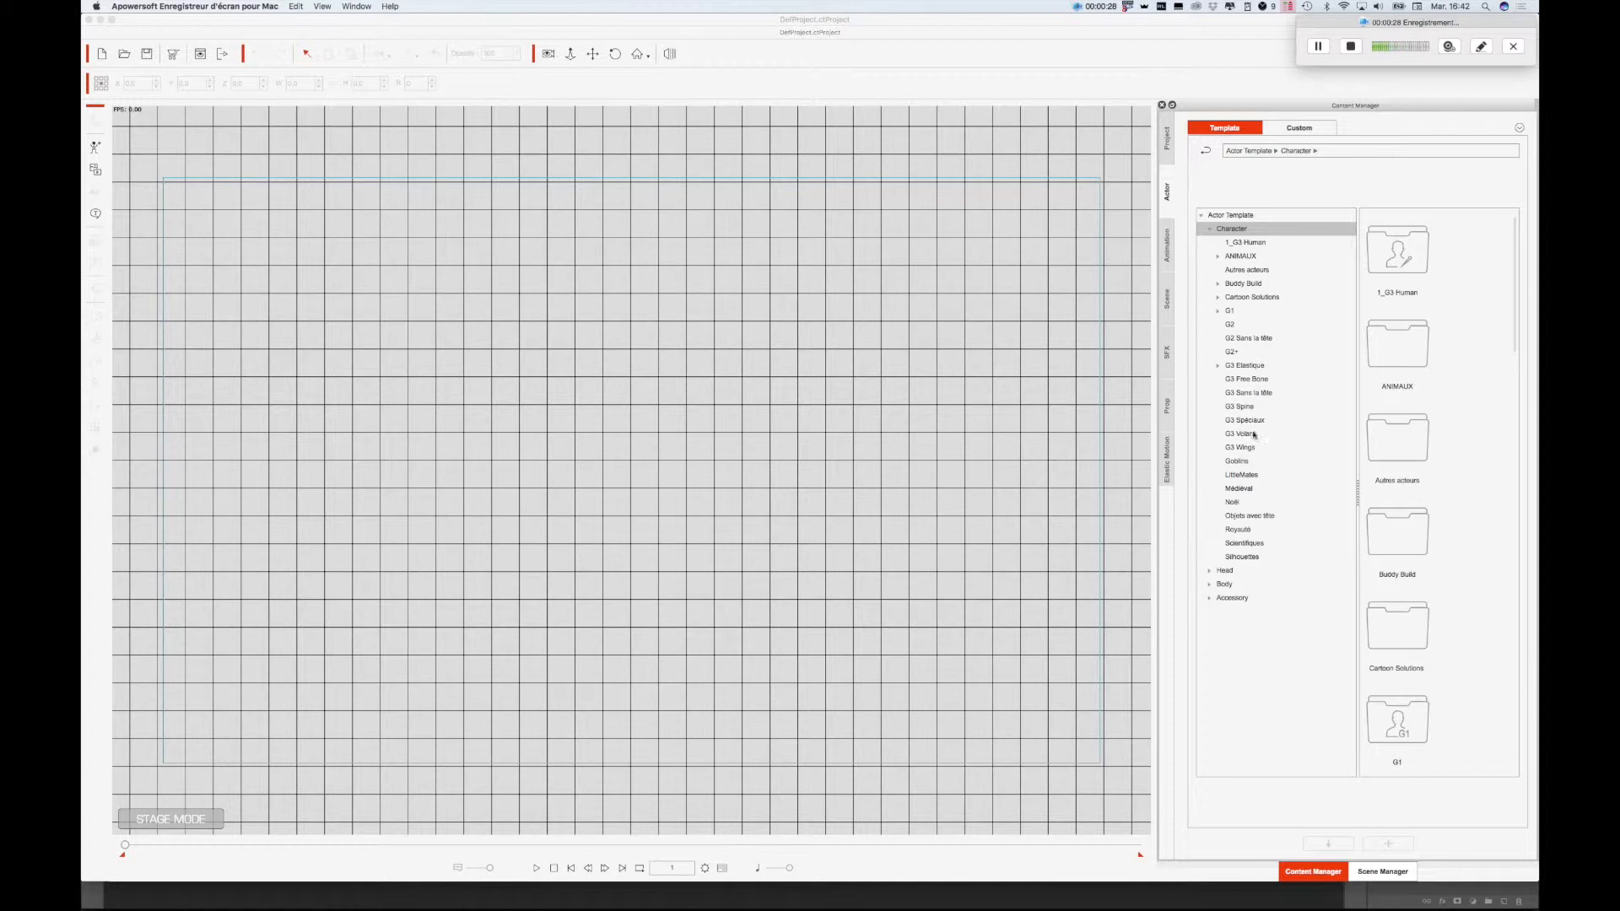
# - Place the 2 Carol character from the LittleMates actor templates on the stage
pyautogui.click(1246, 475)
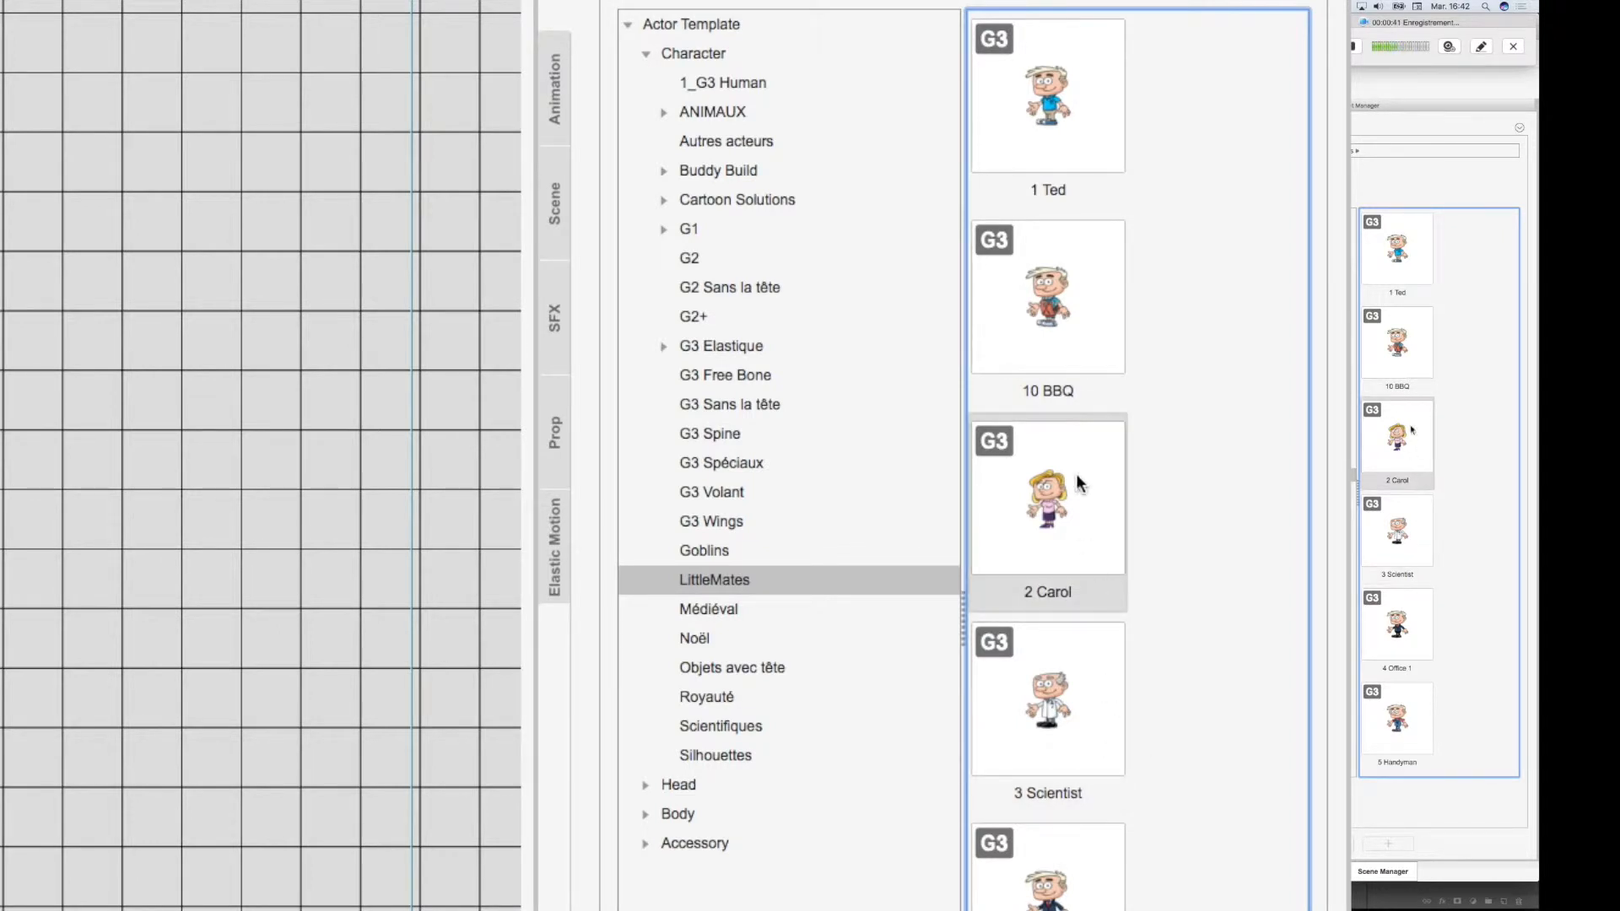
pyautogui.moveTo(1065, 506); pyautogui.dragTo(376, 475)
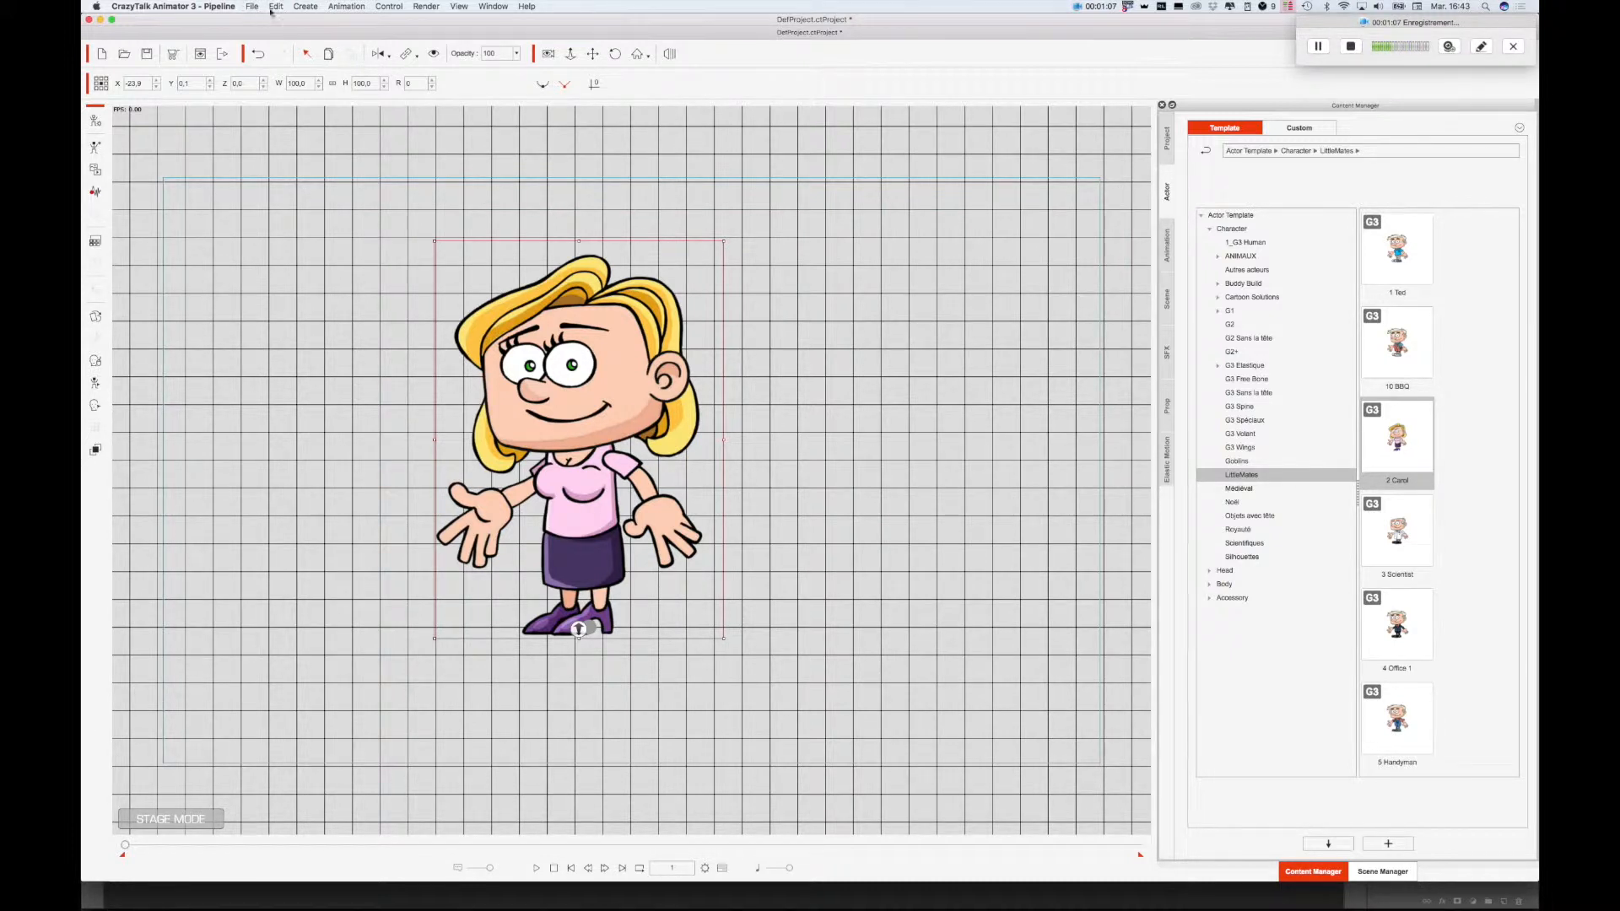
# - Save the project under the new name Tuto 7
pyautogui.click(186, 6)
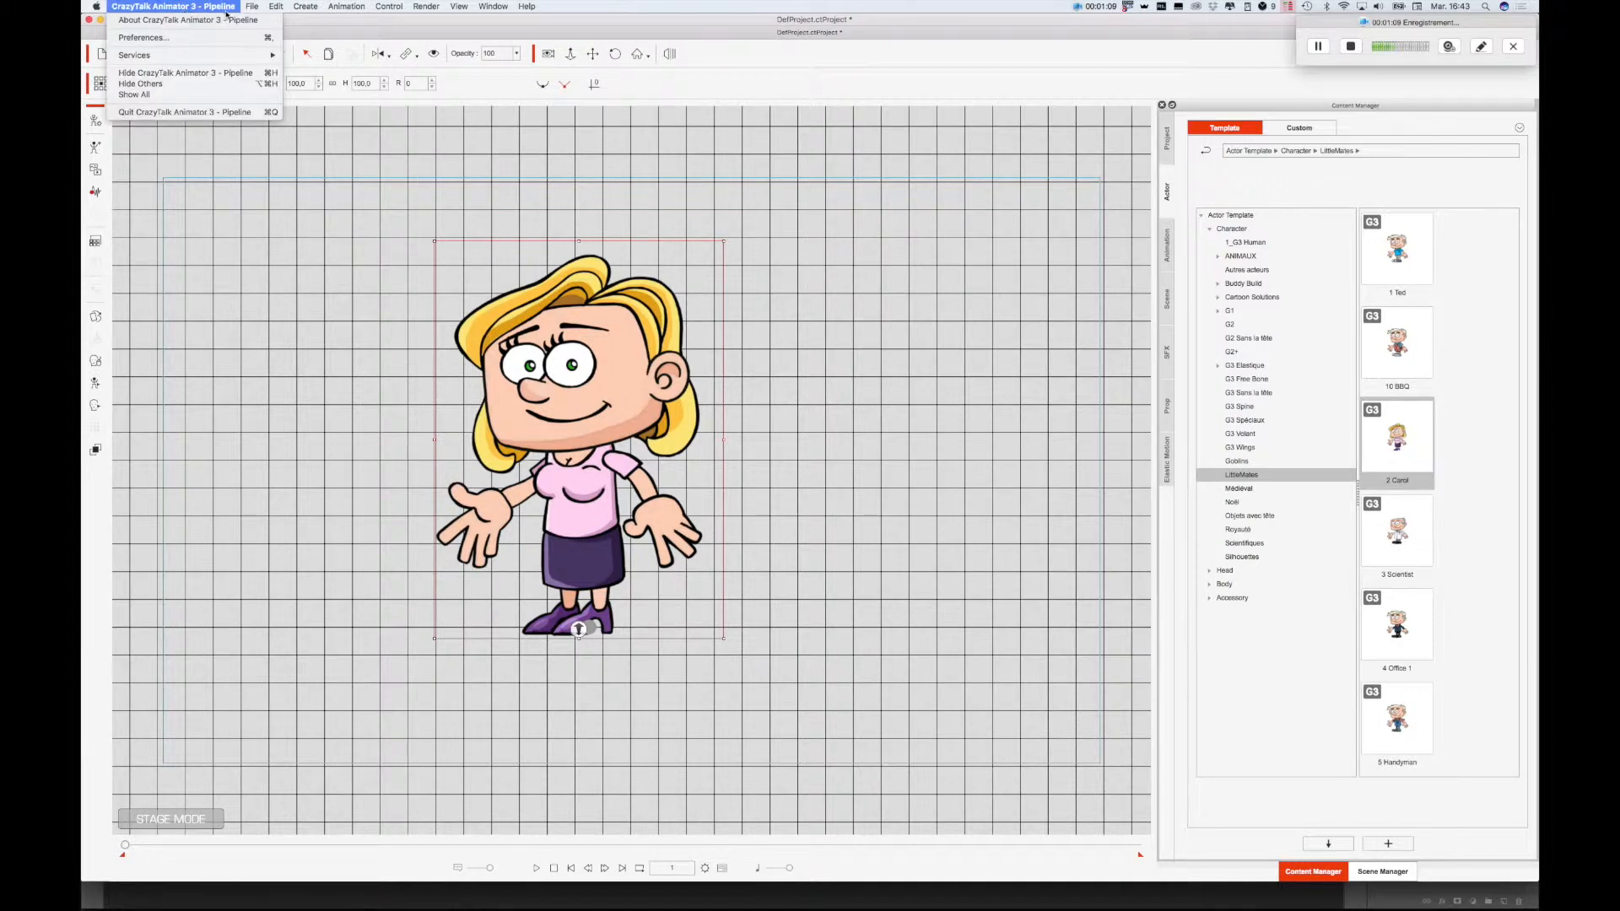
pyautogui.moveTo(254, 10)
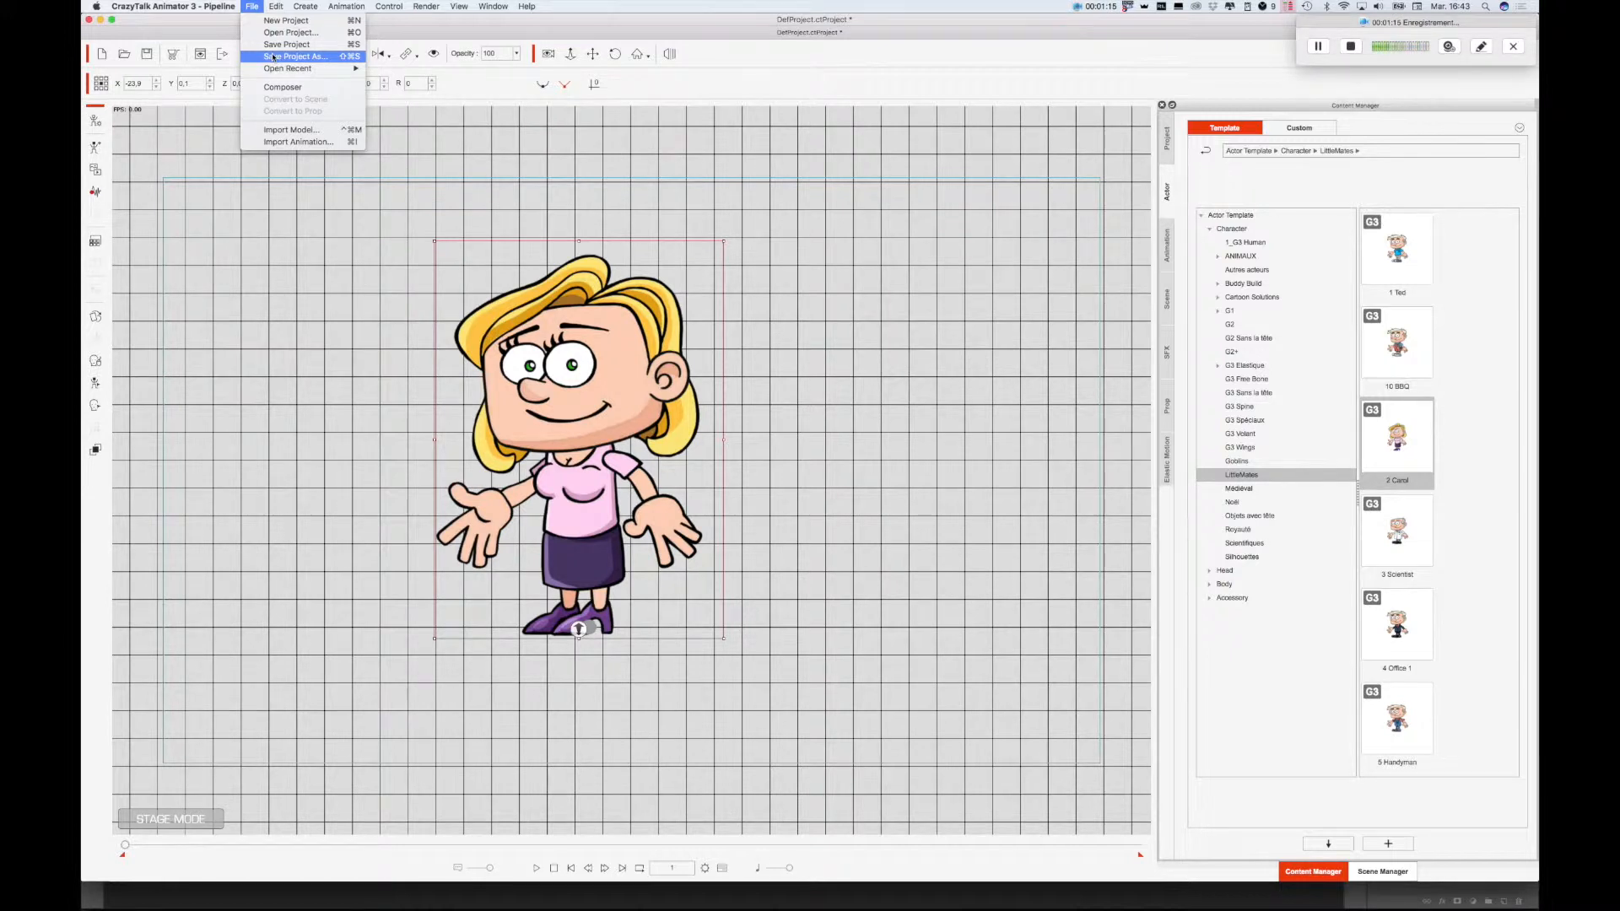
pyautogui.click(275, 56)
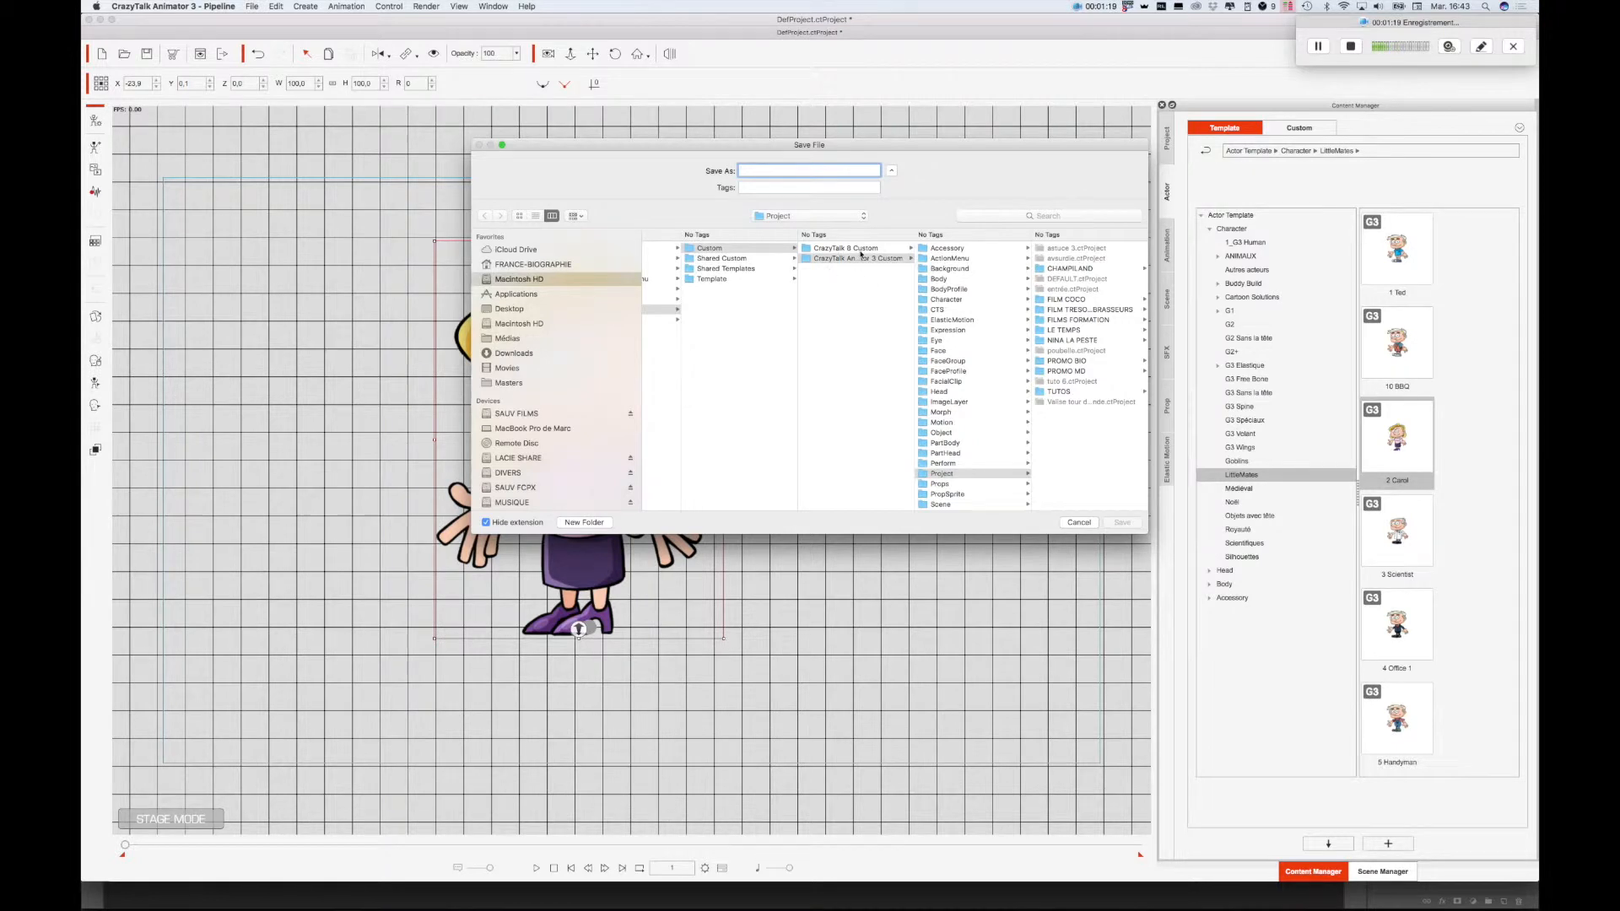
pyautogui.write('Tuto 7')
pyautogui.click(1122, 522)
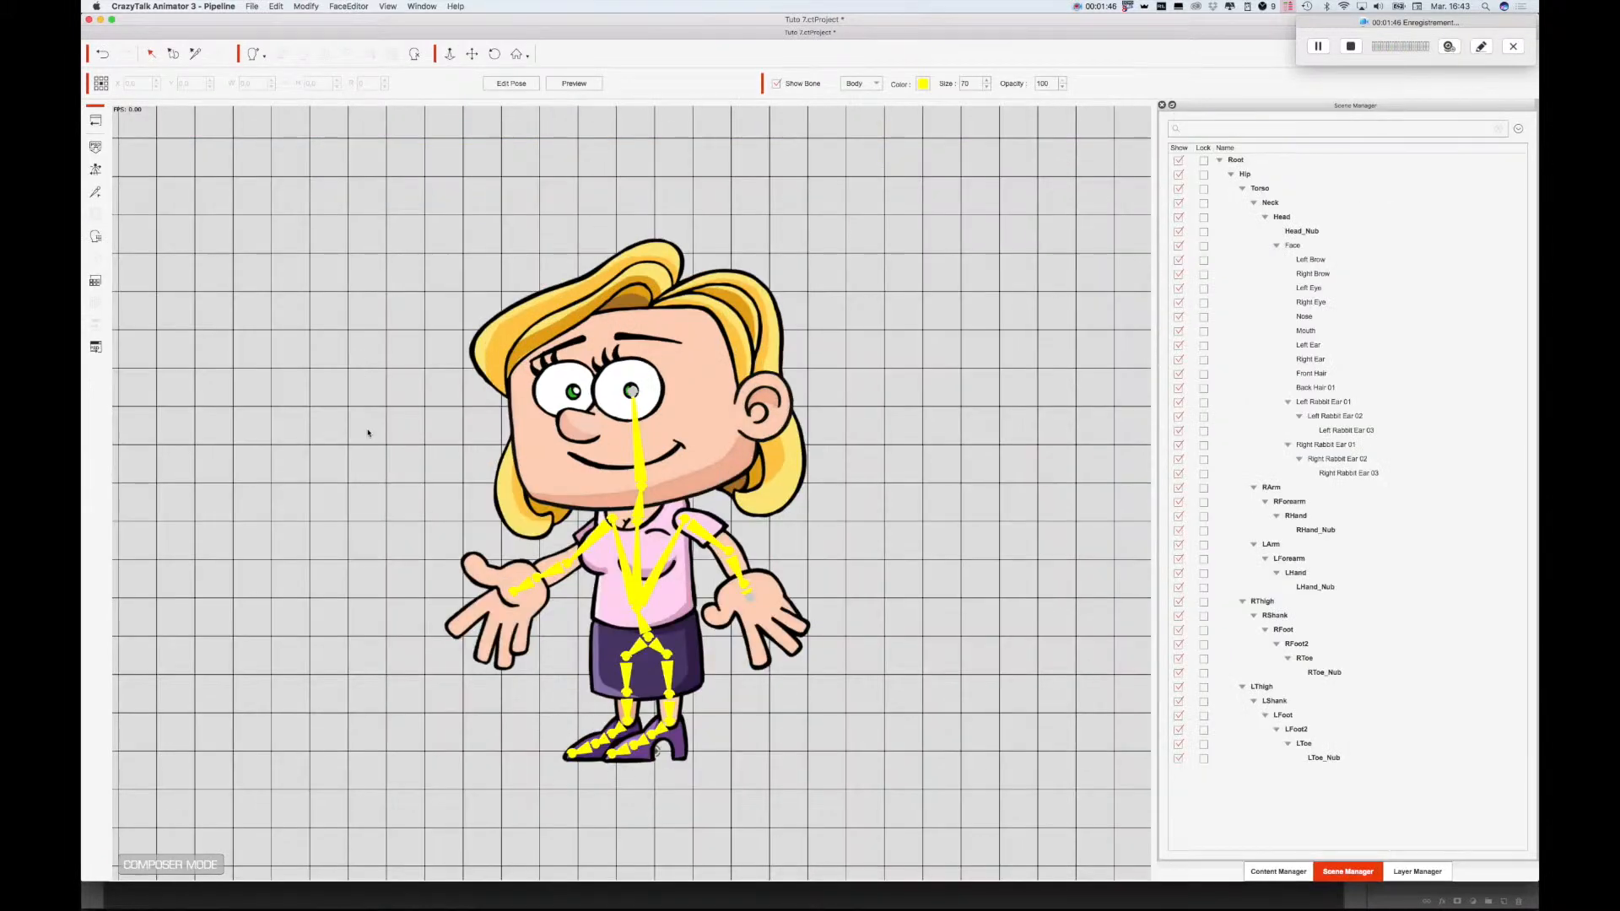
# - Send the character to Photoshop with the head and body in two separate PSD files
pyautogui.click(96, 348)
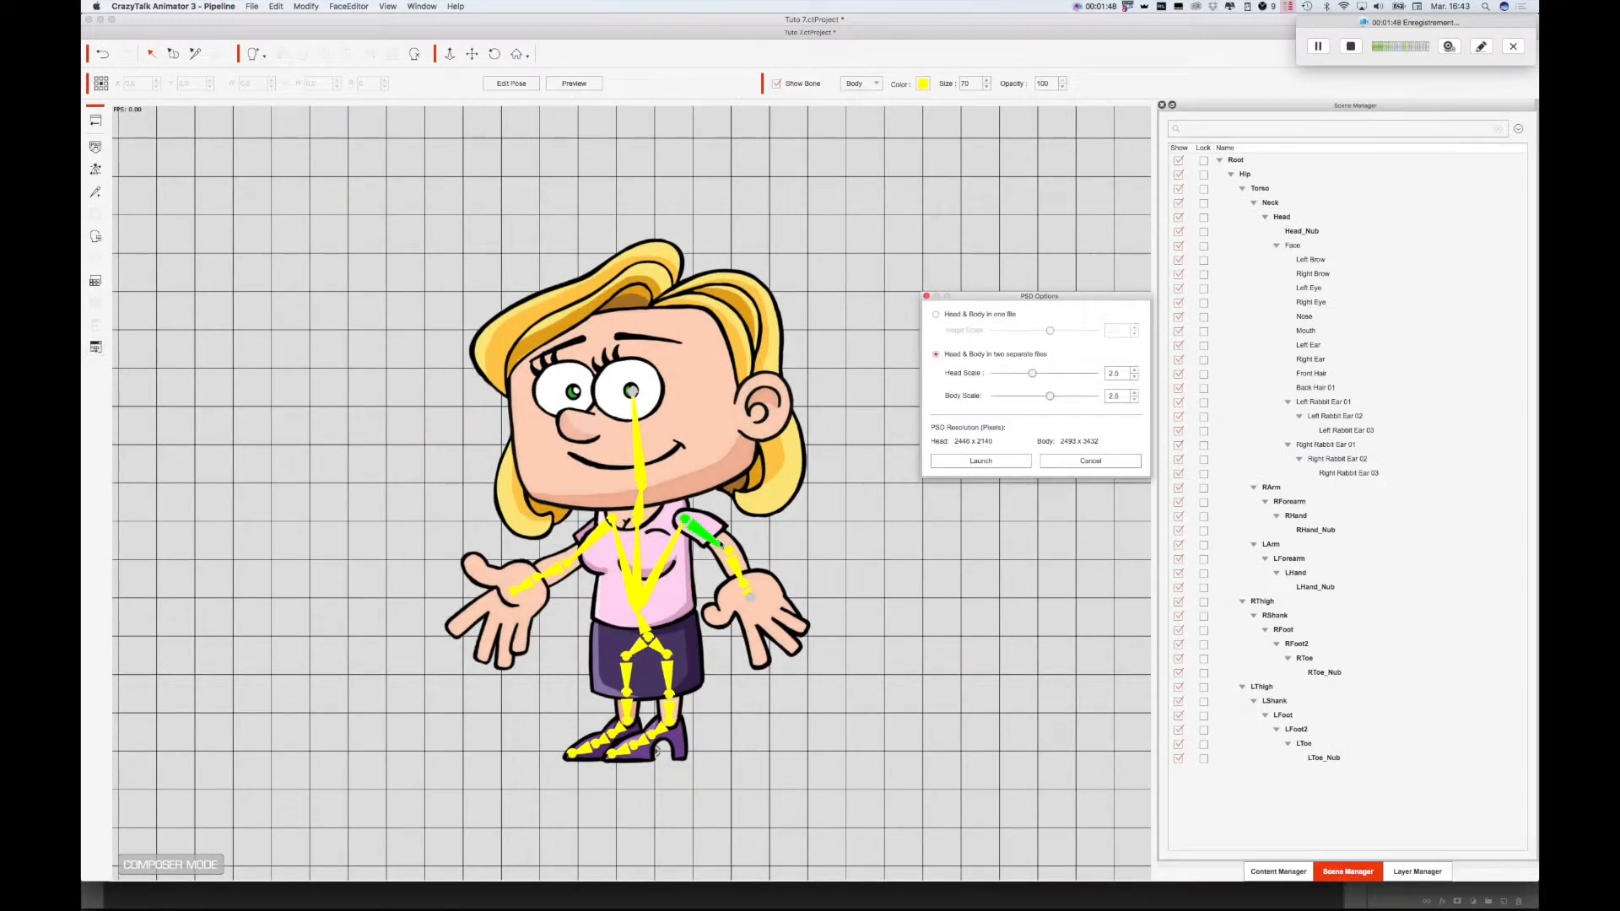
pyautogui.click(991, 460)
pyautogui.click(1113, 401)
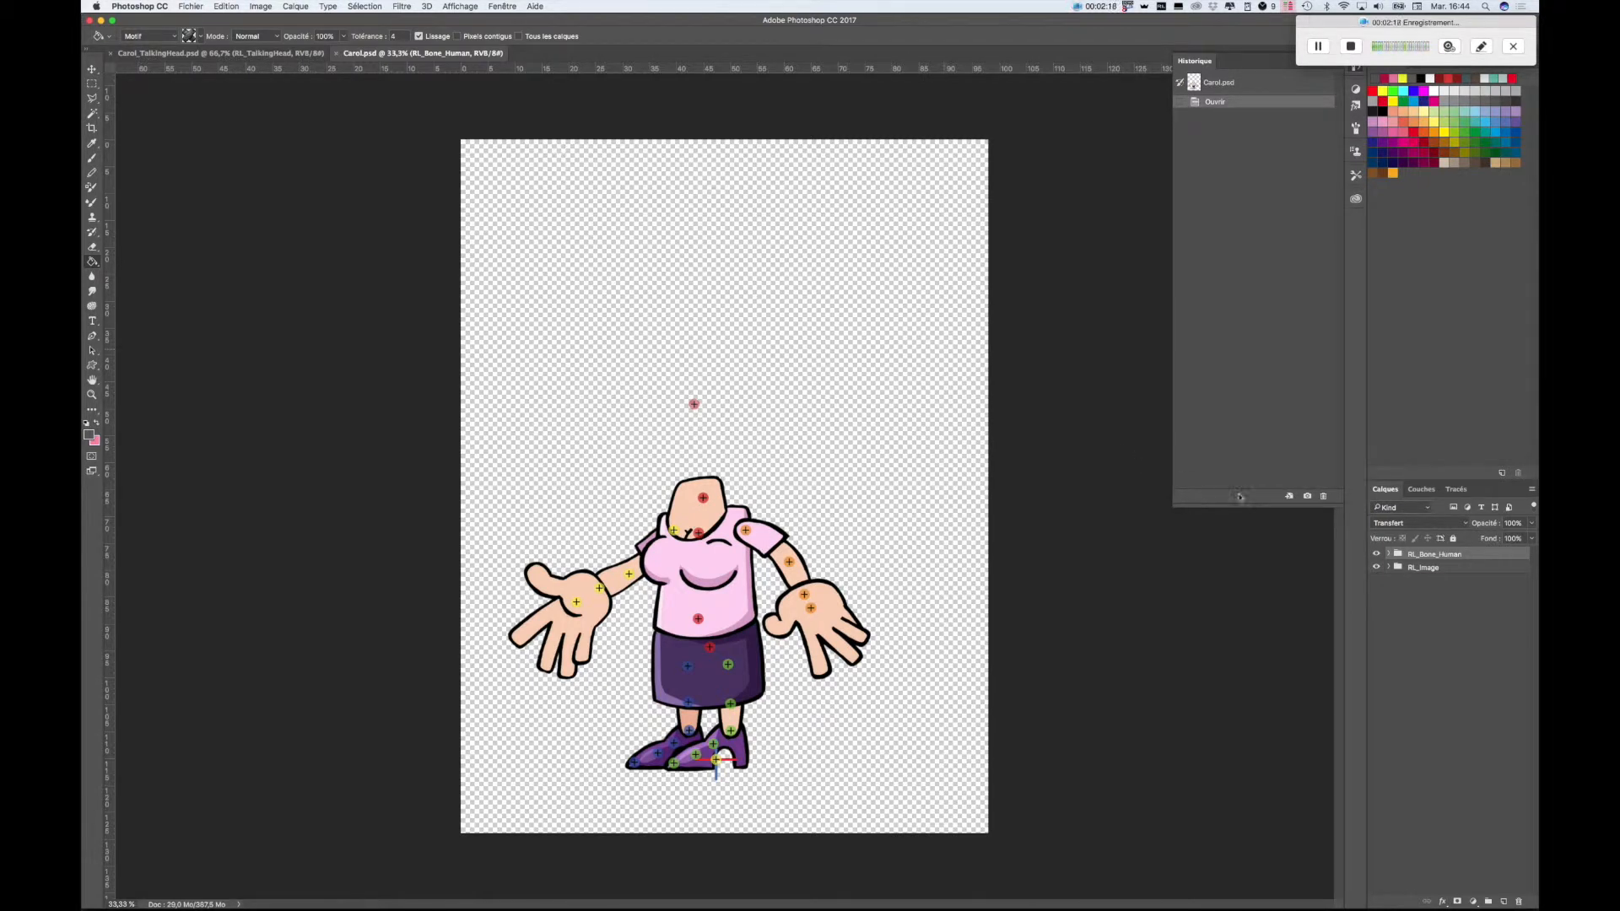
# - Expand the RL_Image group in Carol.psd and hide the RL_Bone_Human group
pyautogui.click(1387, 566)
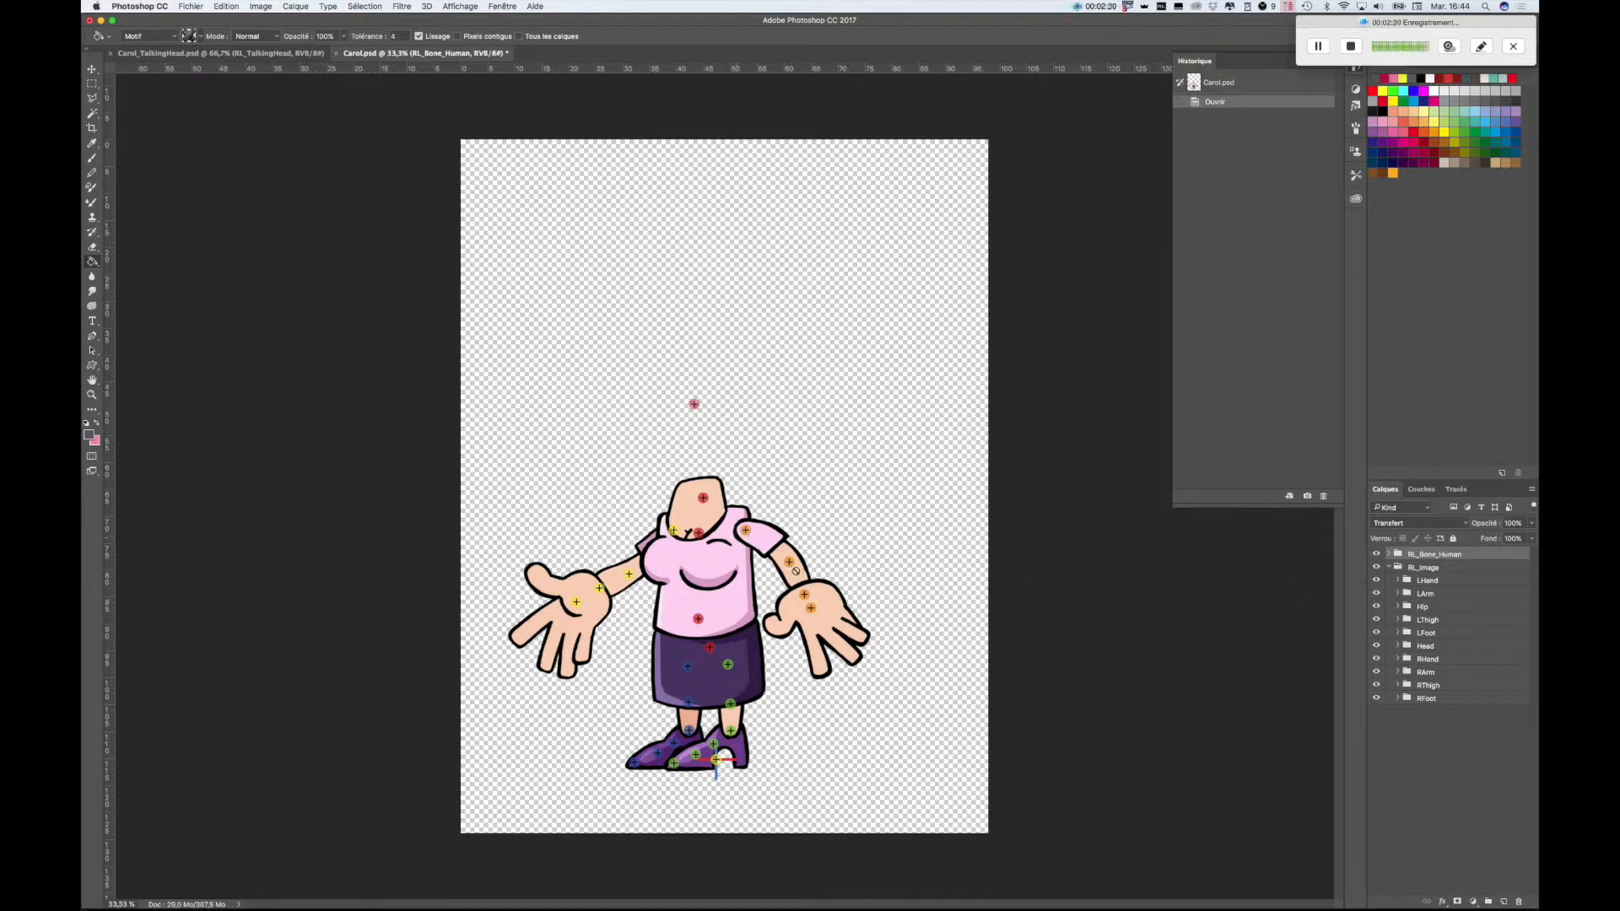
pyautogui.click(1377, 568)
pyautogui.click(1377, 567)
pyautogui.click(1376, 554)
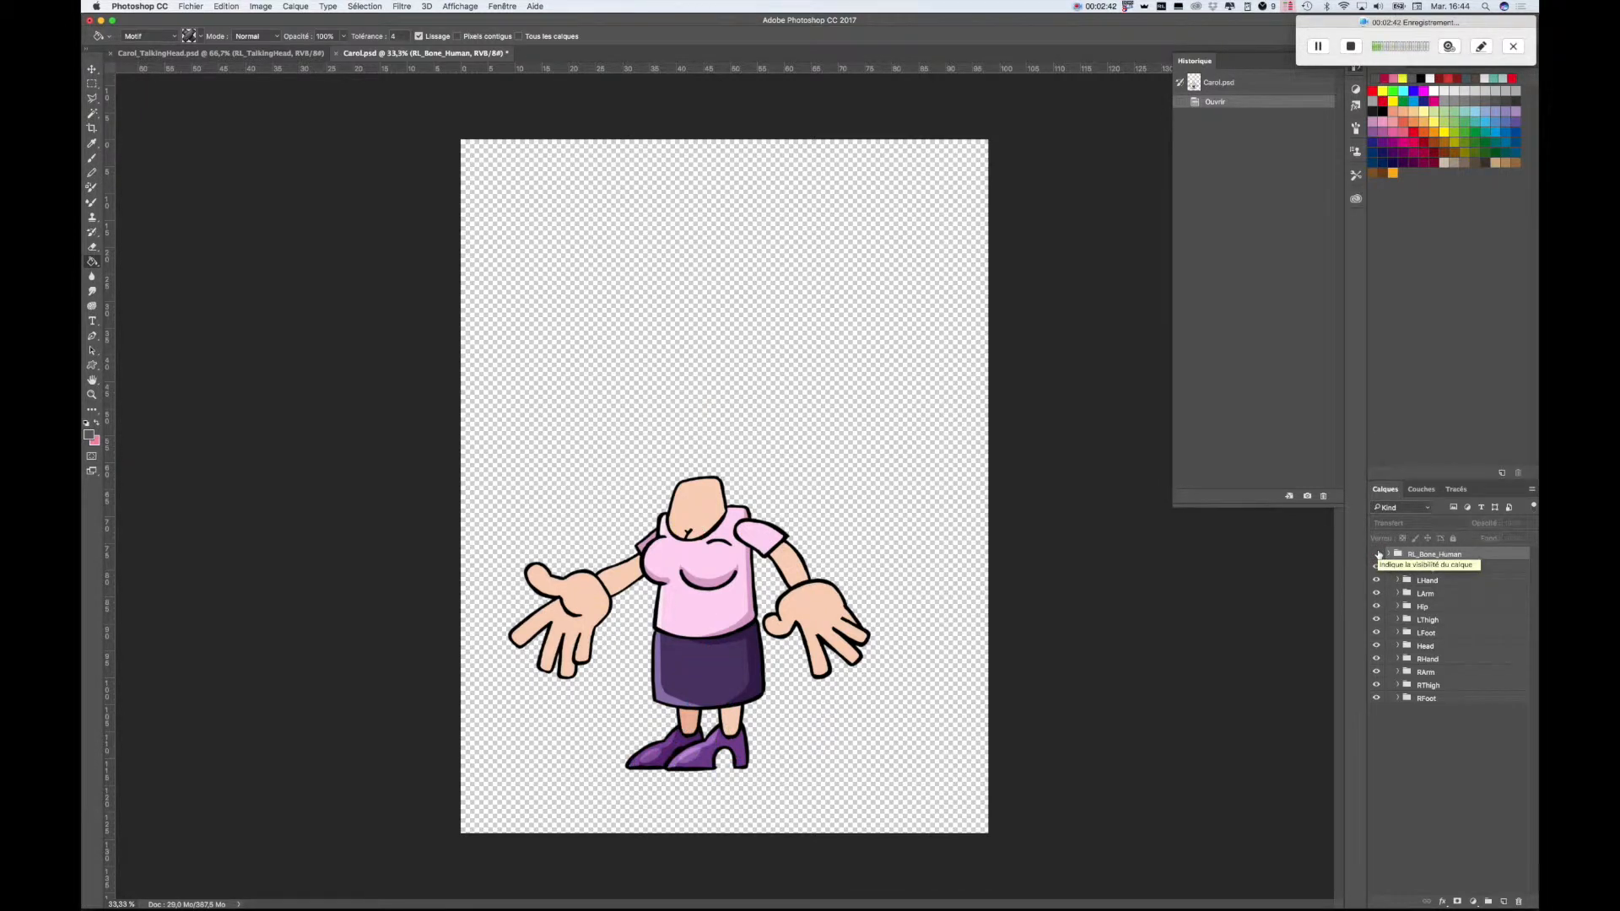
pyautogui.press('super+plus')
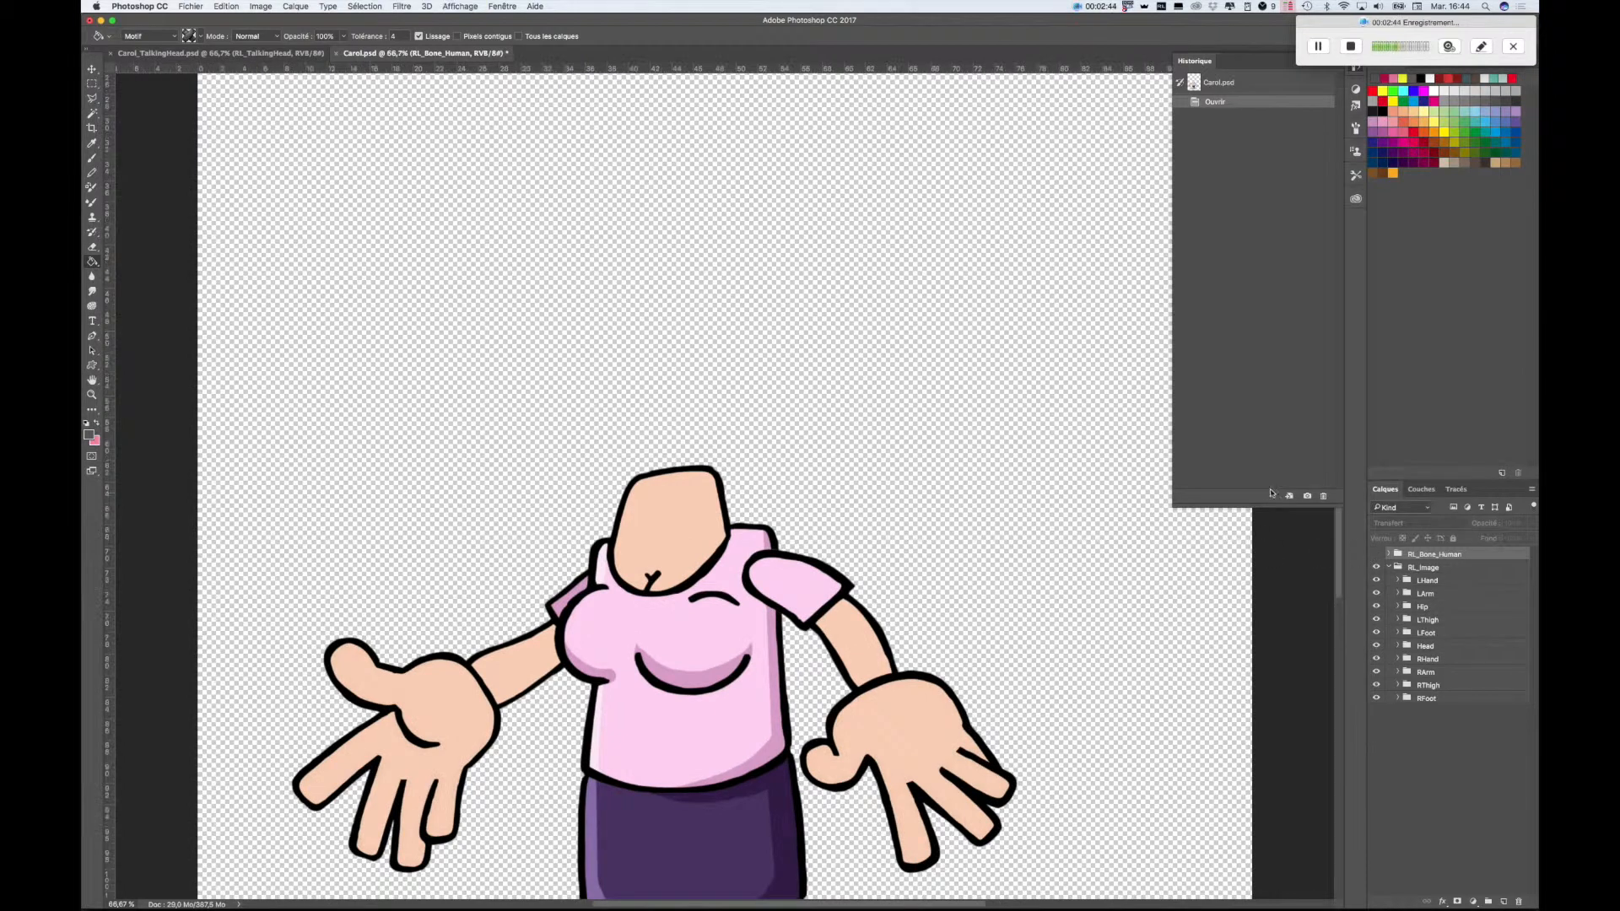
pyautogui.scroll(-10, 1183, 463)
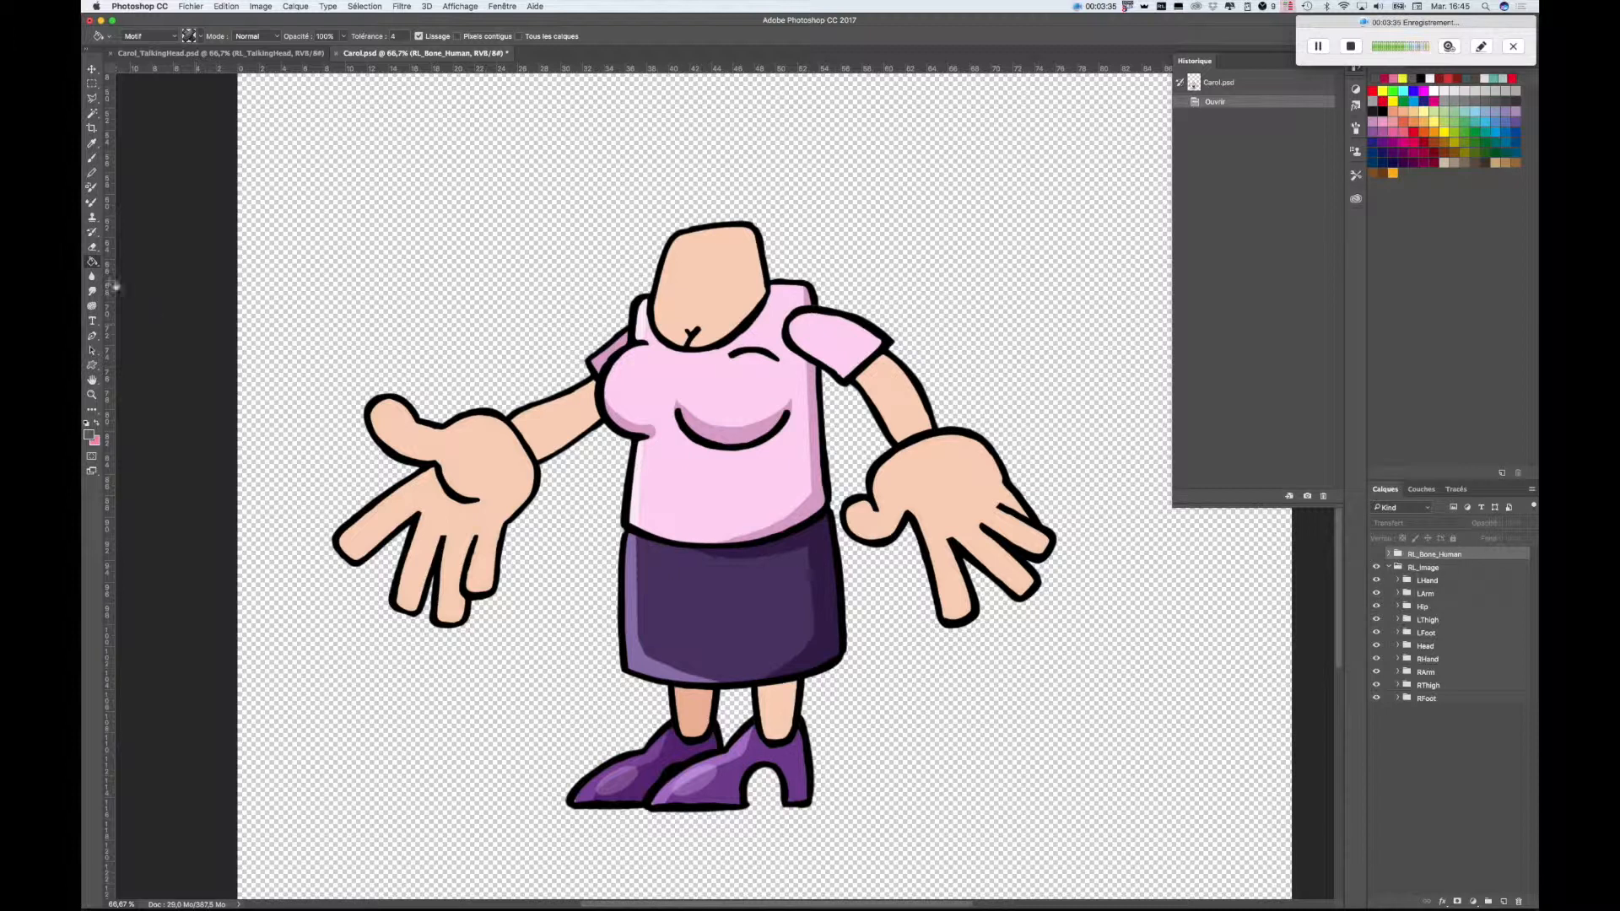
# - Activate the Magic Wand, then check the Hip group's artwork by toggling its visibility and select its body 1 layer
pyautogui.click(92, 113)
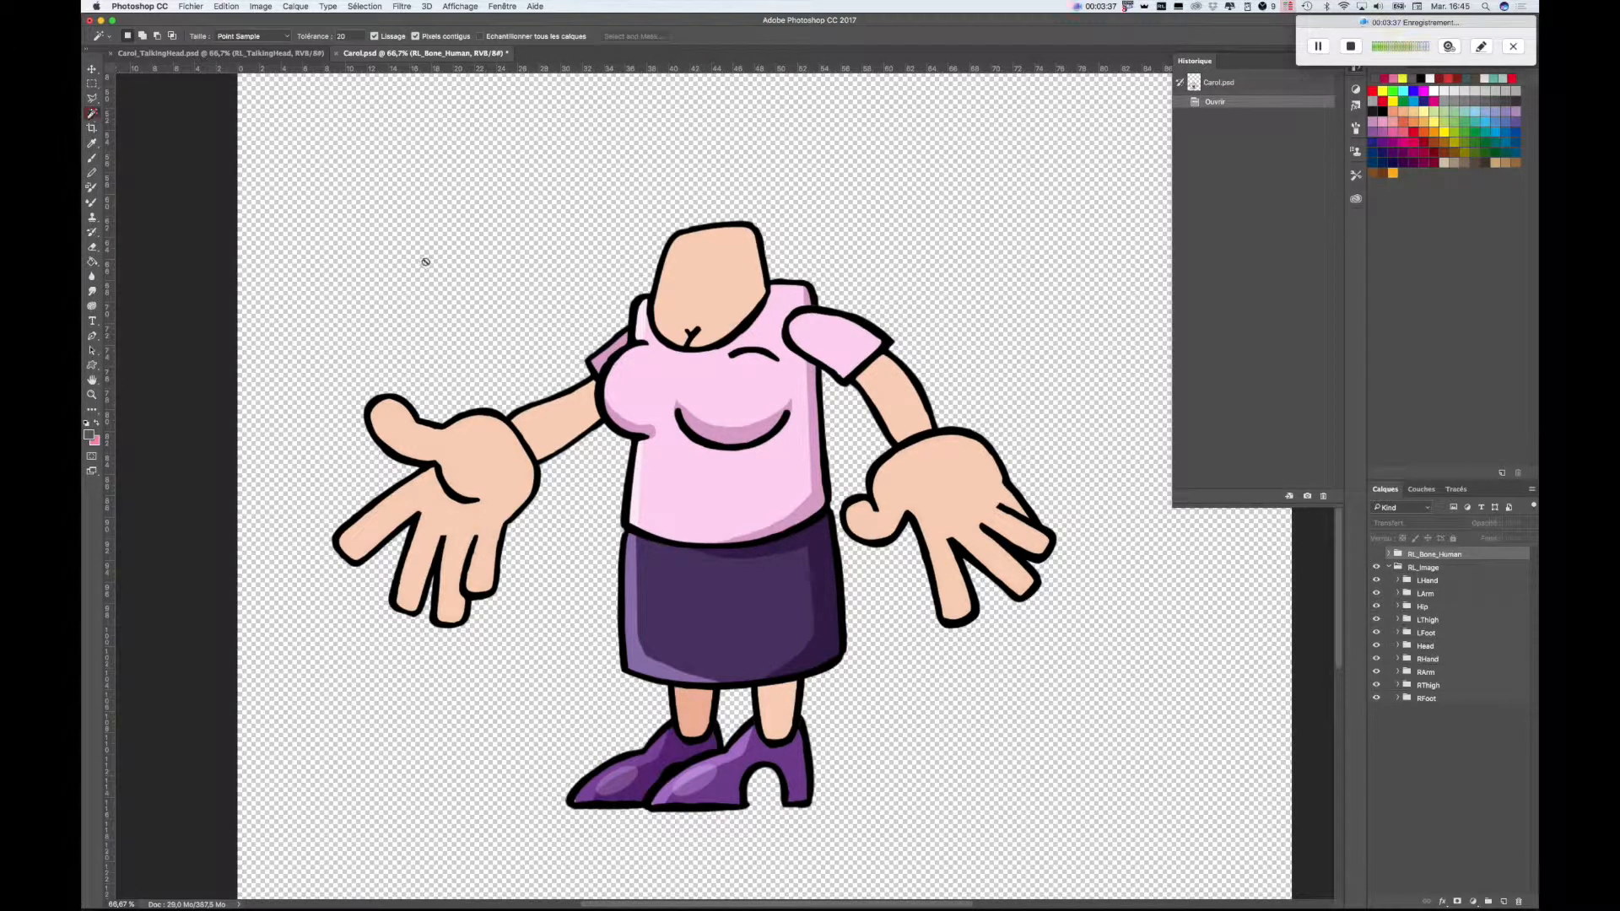
pyautogui.click(1376, 606)
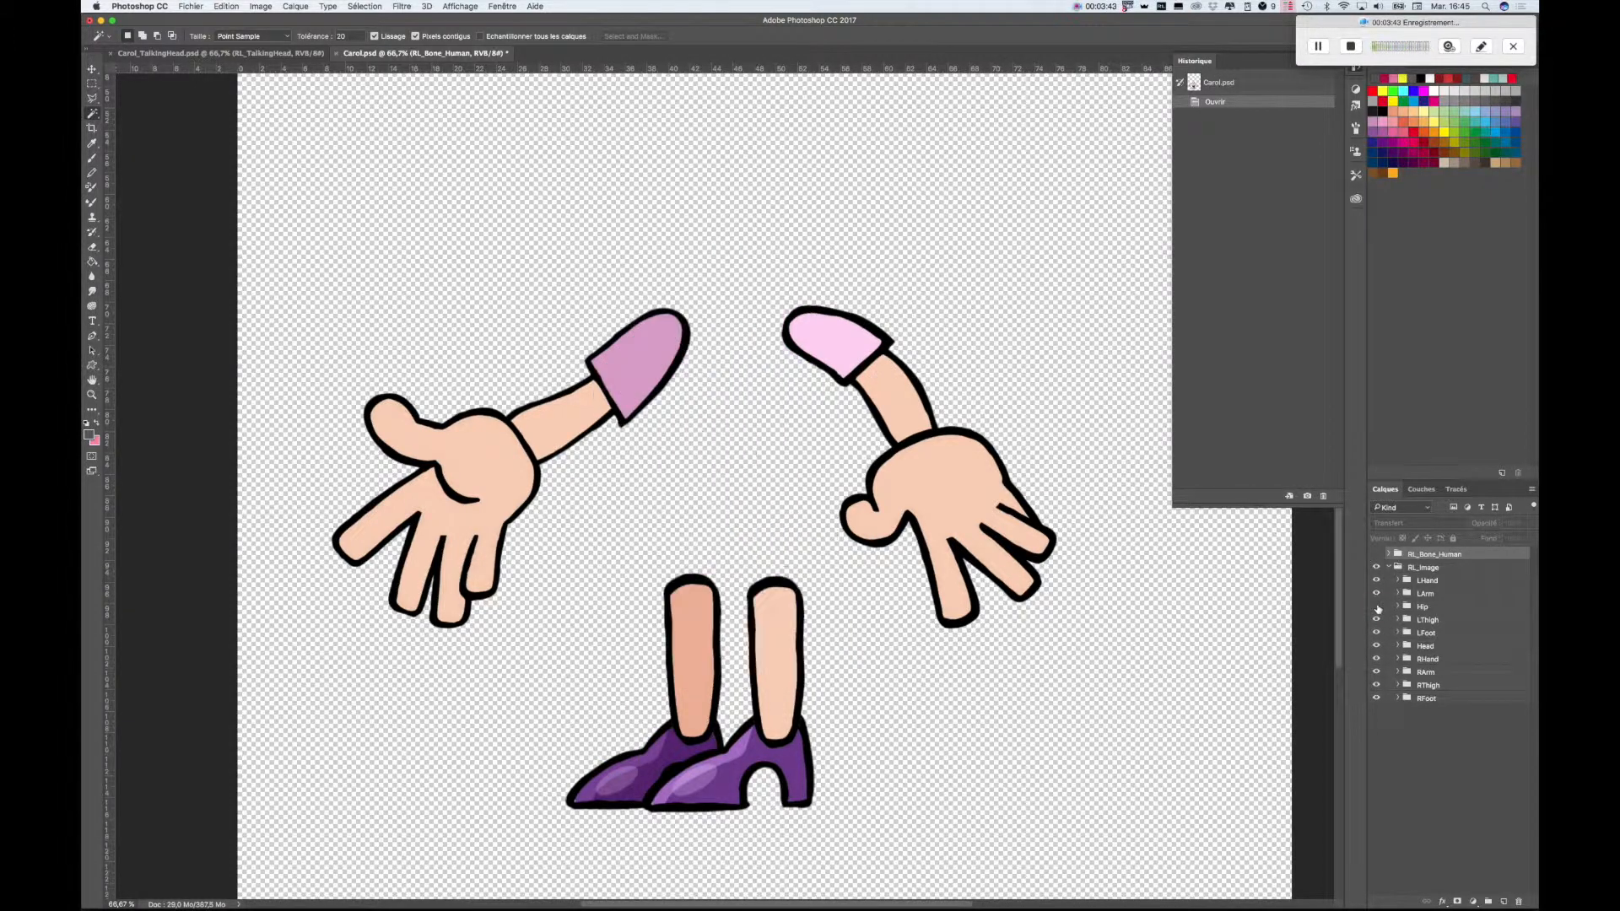
pyautogui.click(1377, 606)
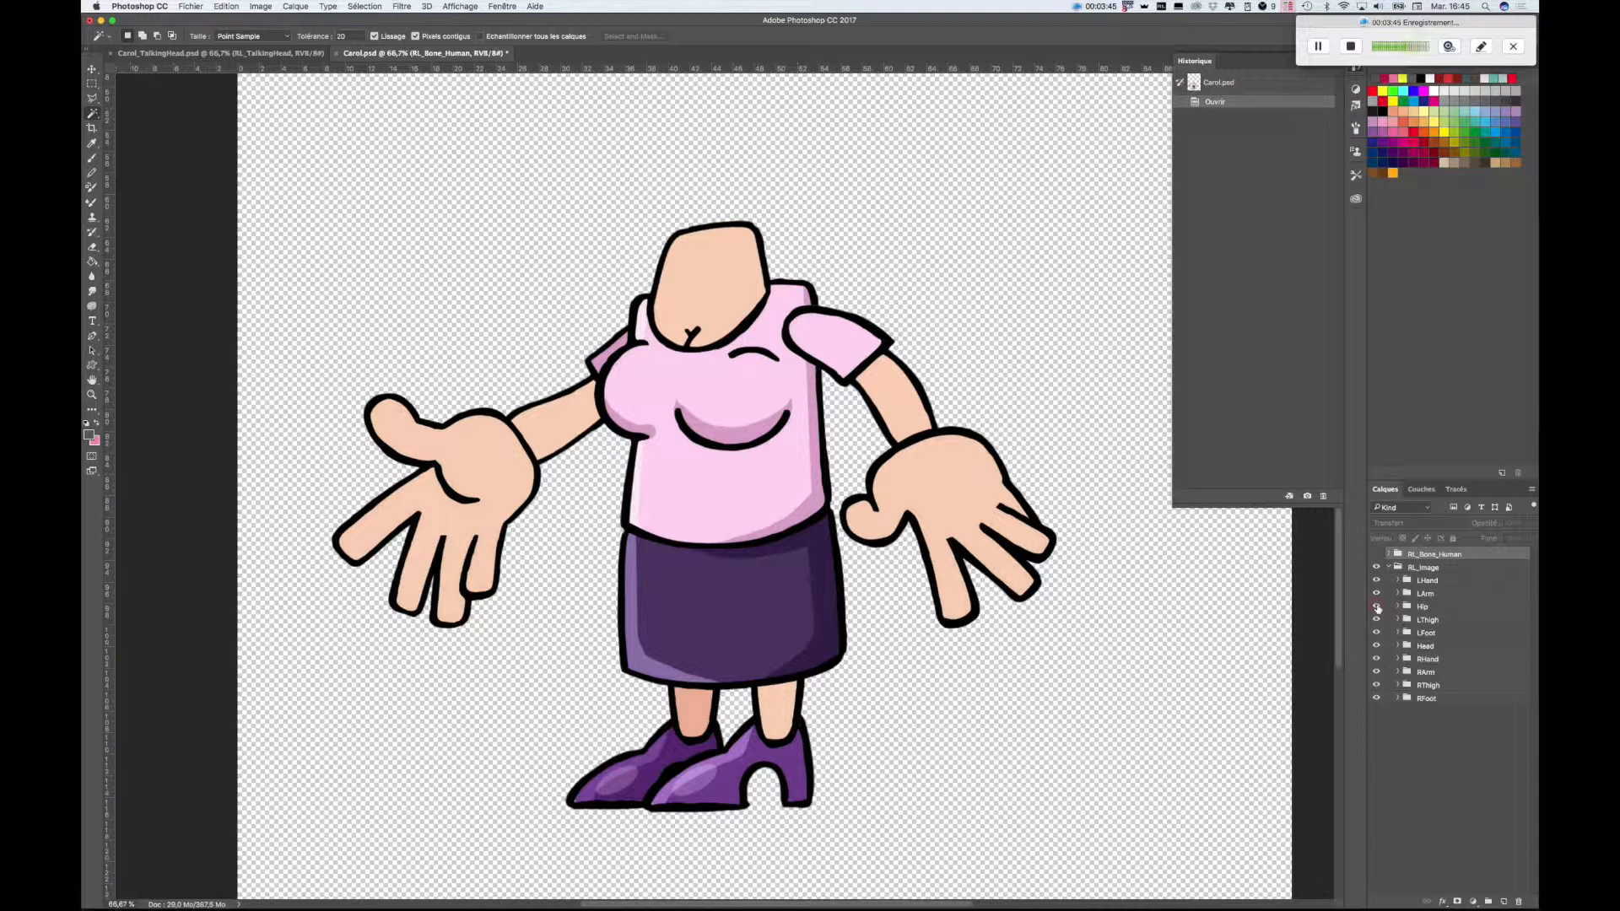
pyautogui.click(1377, 606)
pyautogui.click(1376, 607)
pyautogui.click(1397, 607)
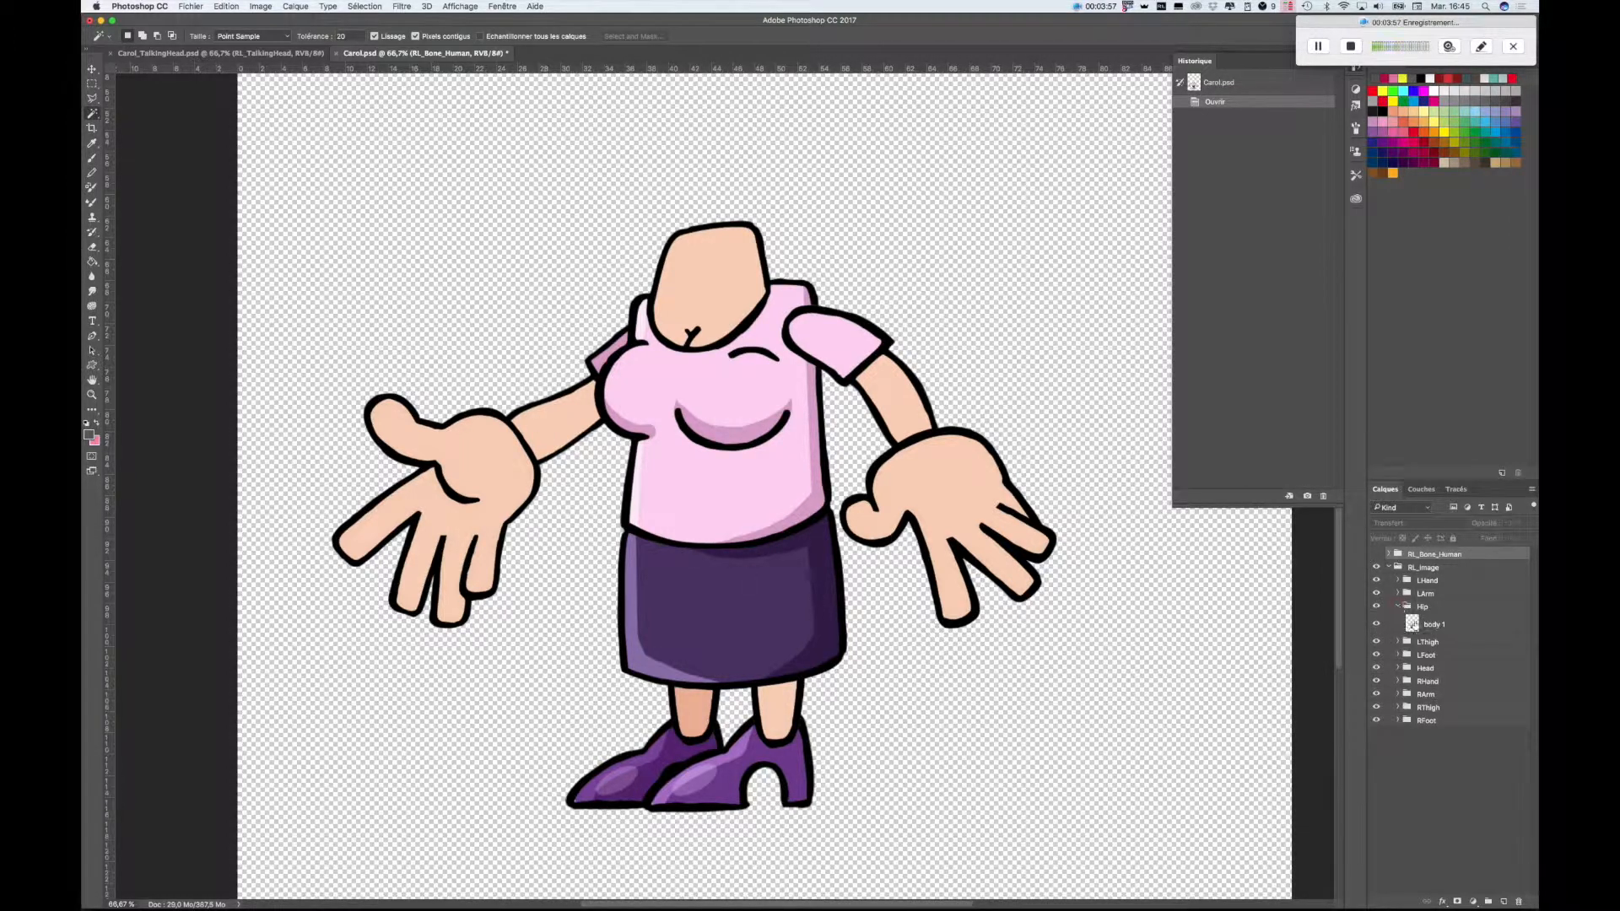
pyautogui.click(1428, 628)
# - Select the skirt's dark, main and light purple areas with the Magic Wand and erase each one
pyautogui.click(828, 618)
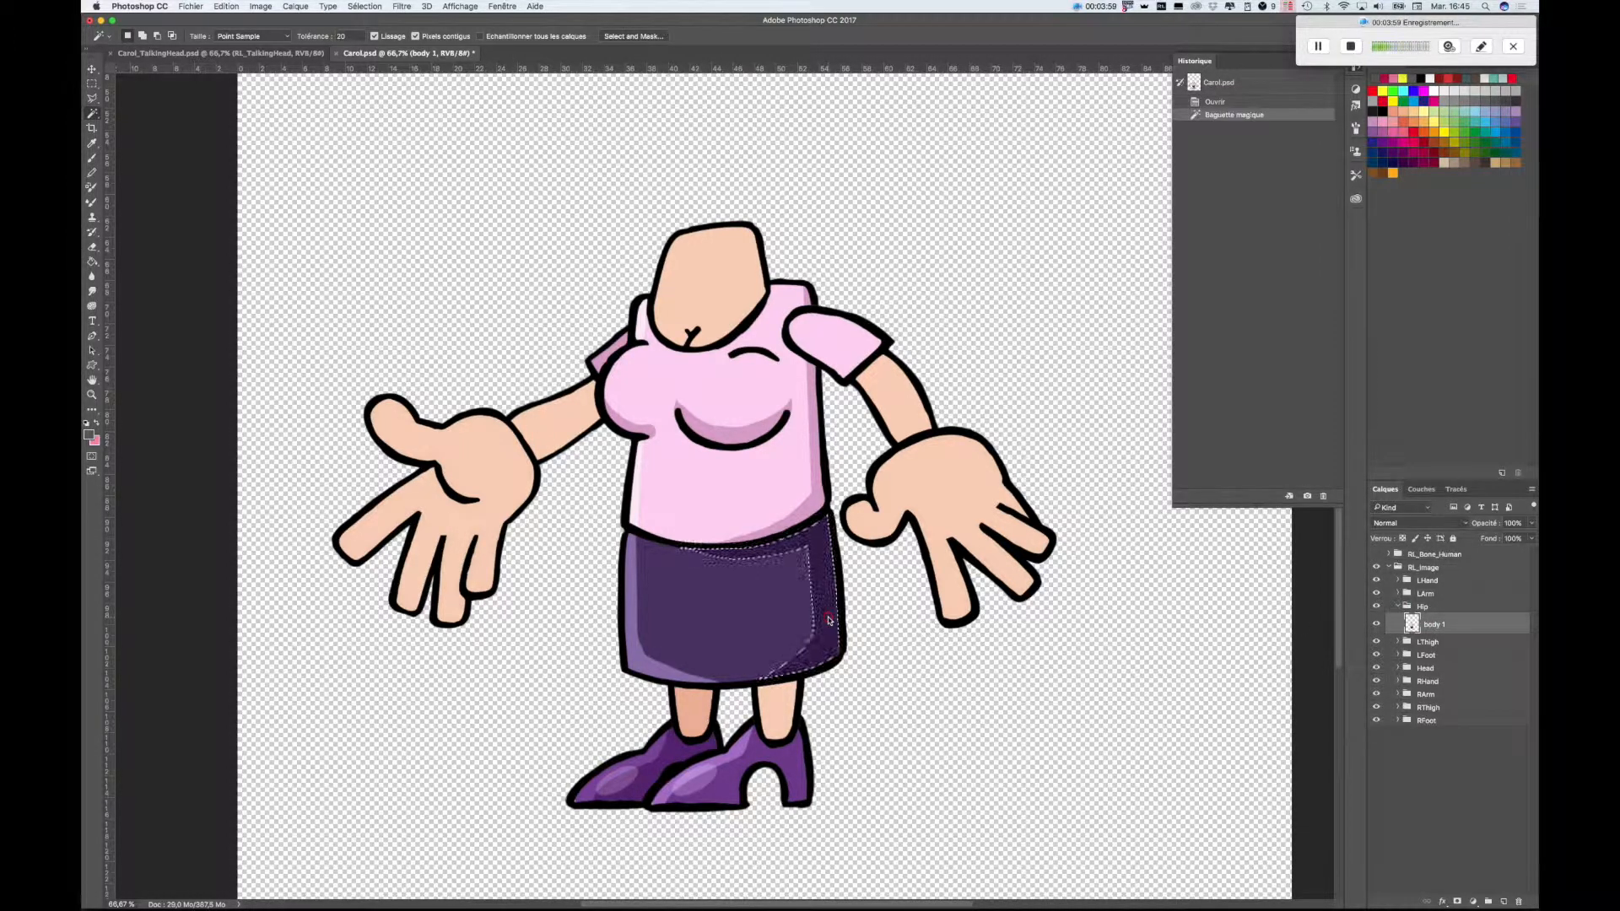
pyautogui.press('Delete')
pyautogui.click(758, 620)
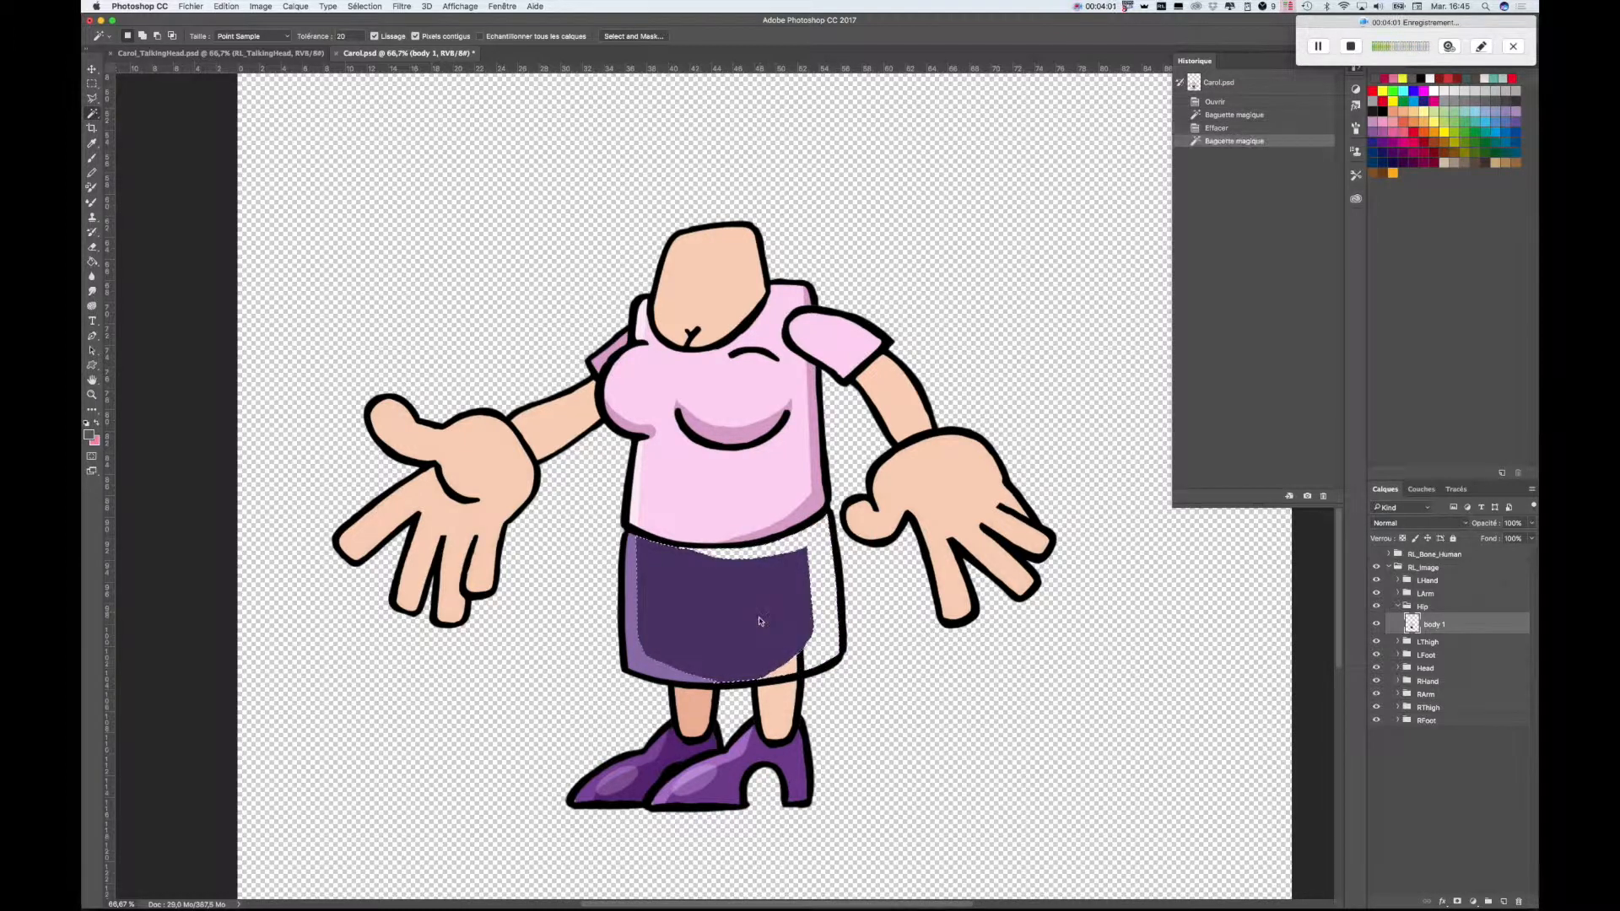
pyautogui.press('Delete')
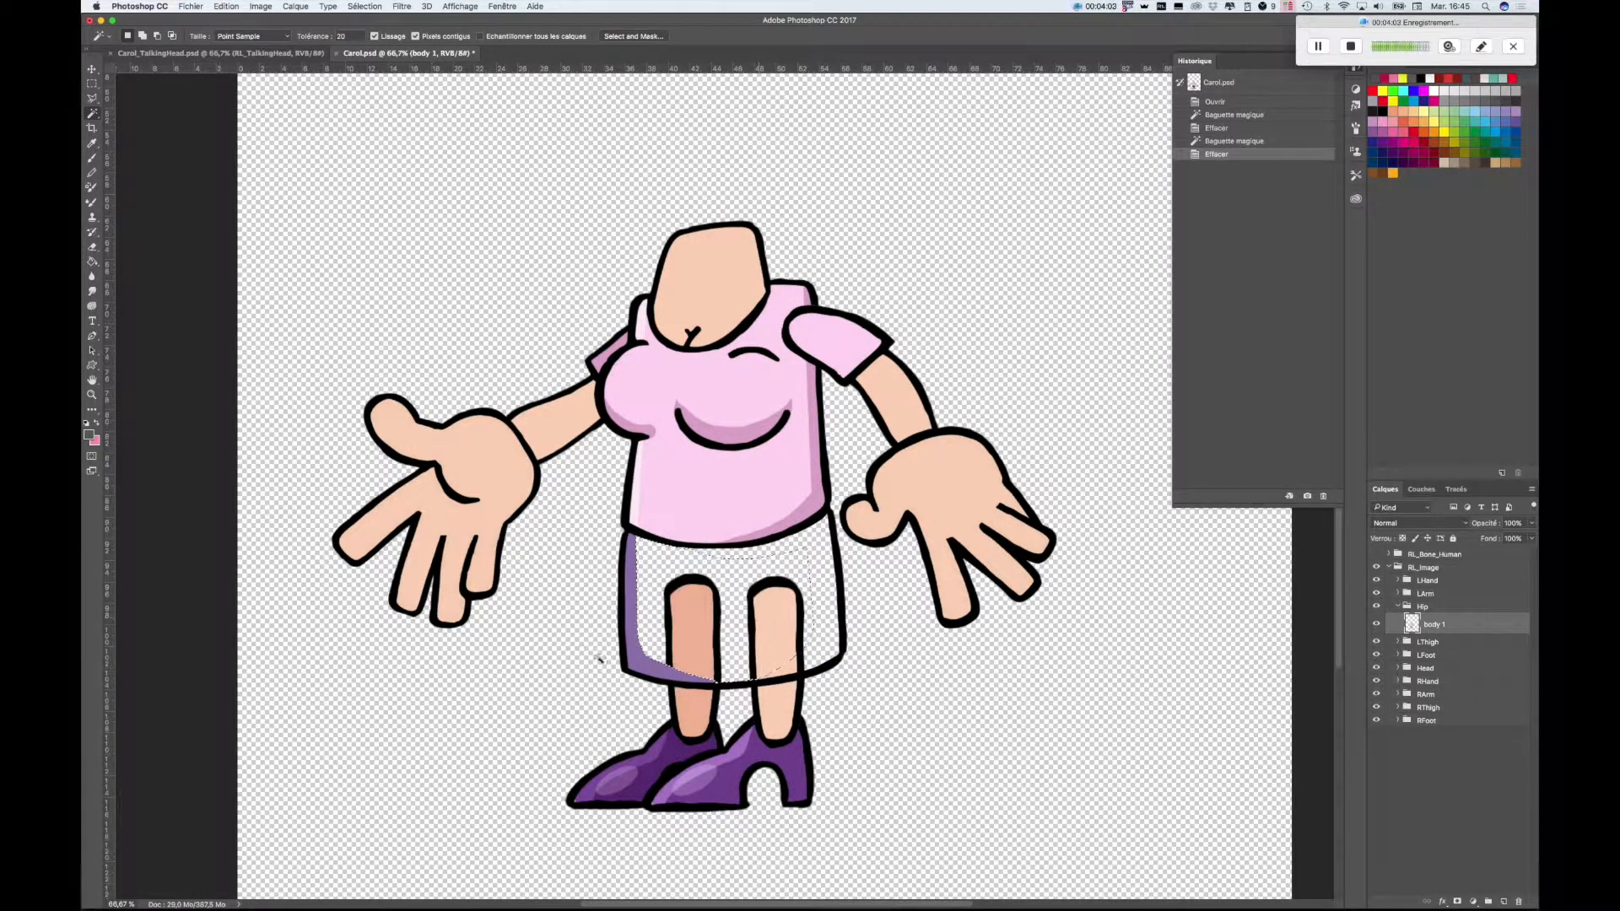
pyautogui.click(641, 663)
pyautogui.press('Delete')
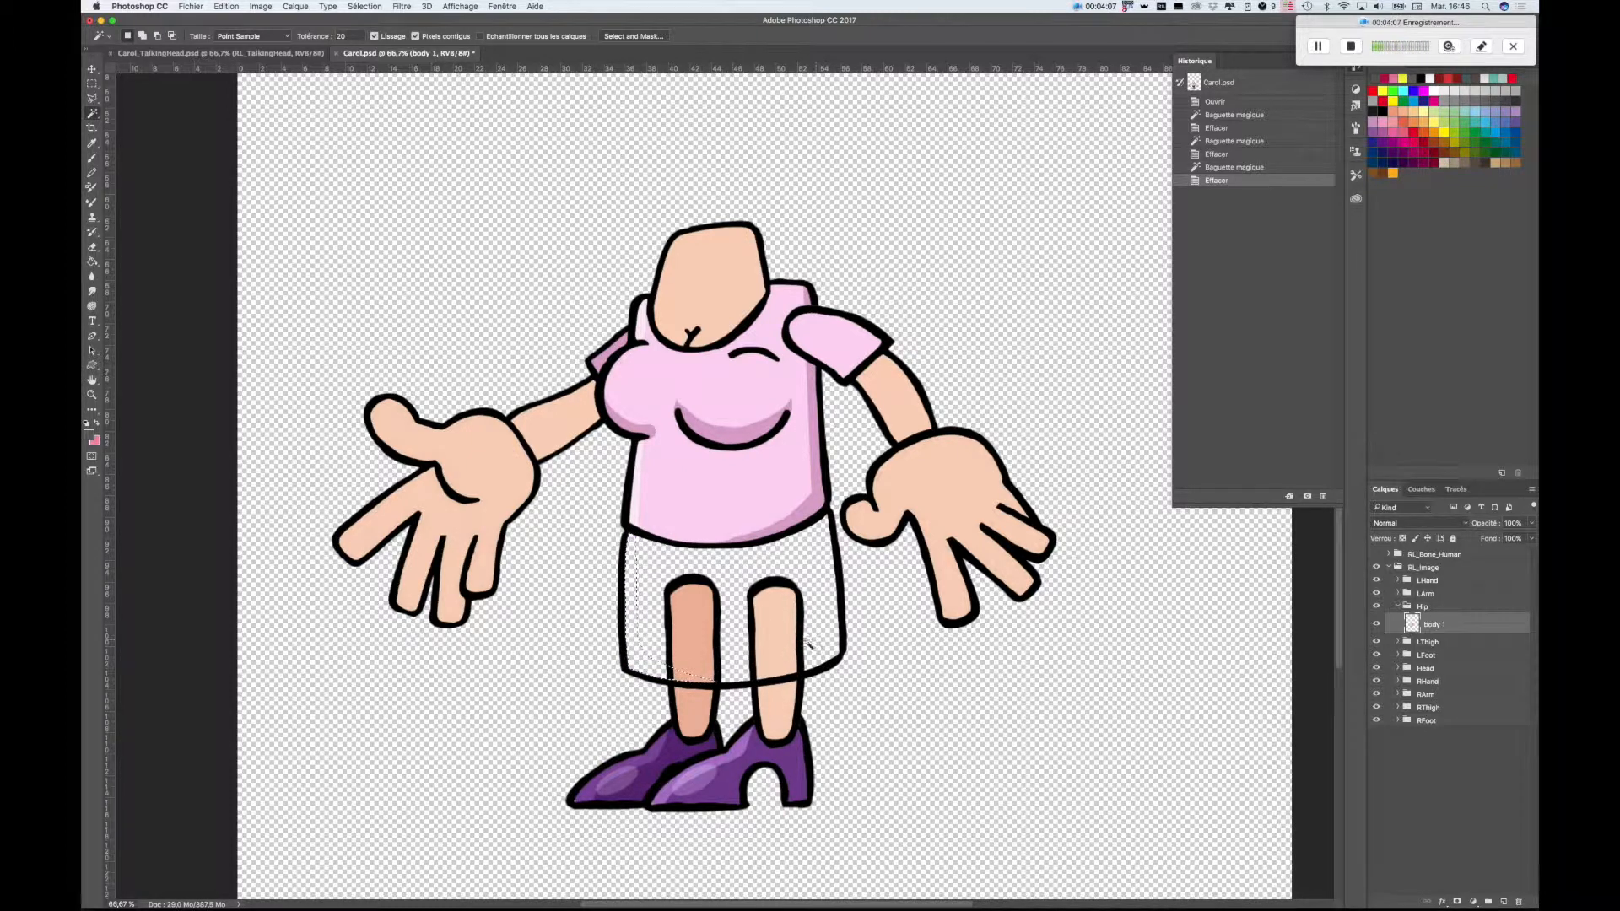
# - Select the emptied skirt interior and fill it with the pink and violet plaid pattern using the Paint Bucket
pyautogui.click(825, 616)
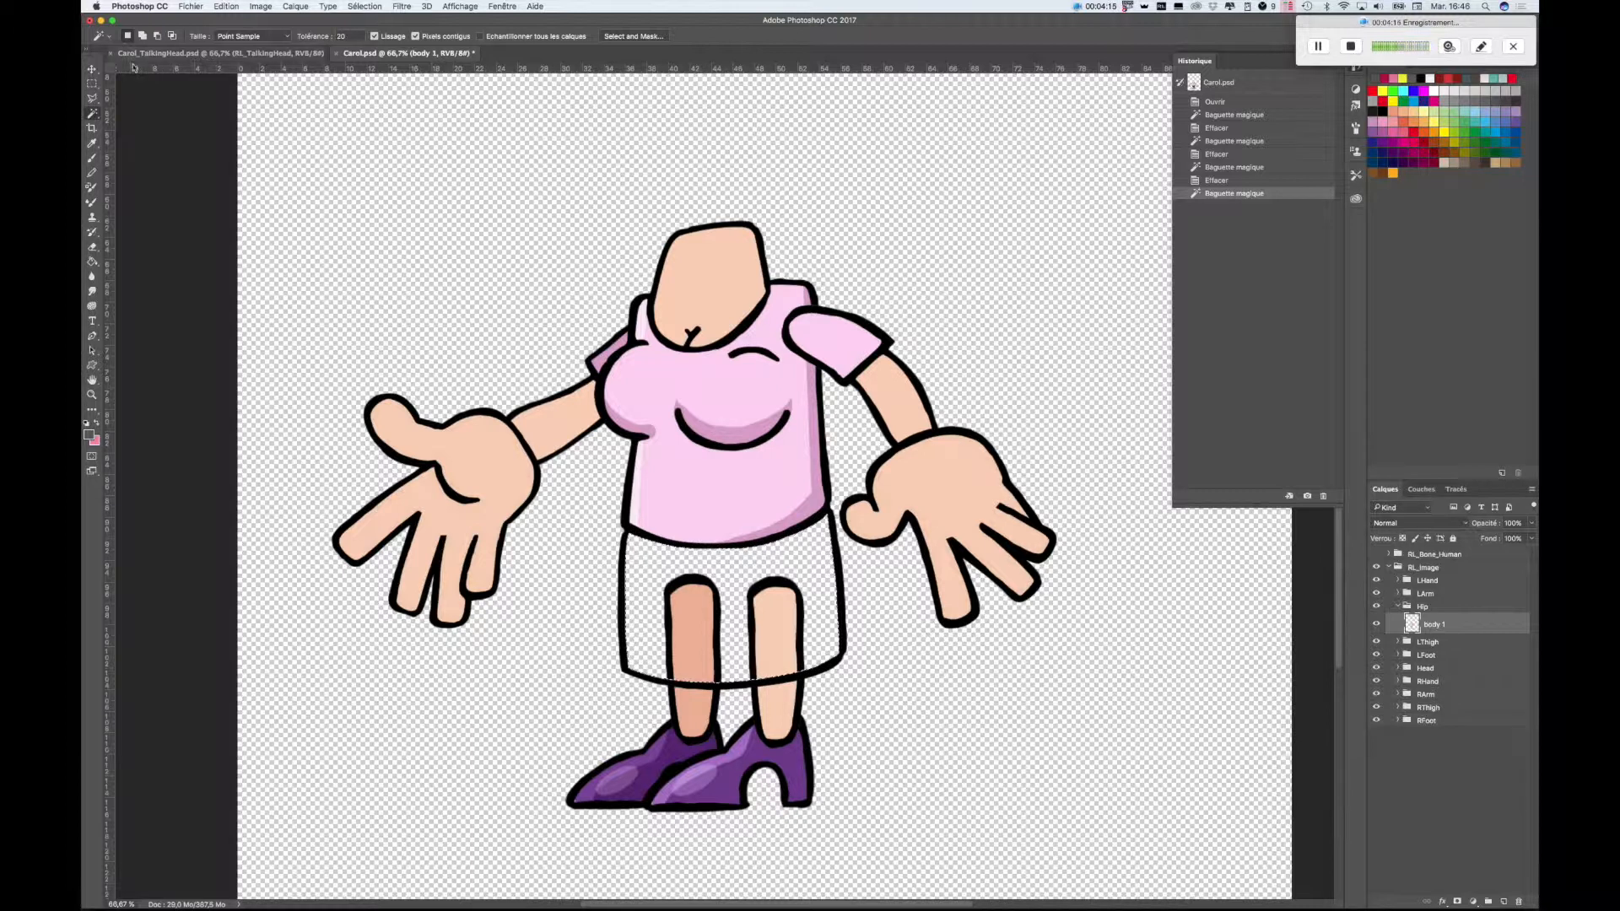
pyautogui.click(92, 263)
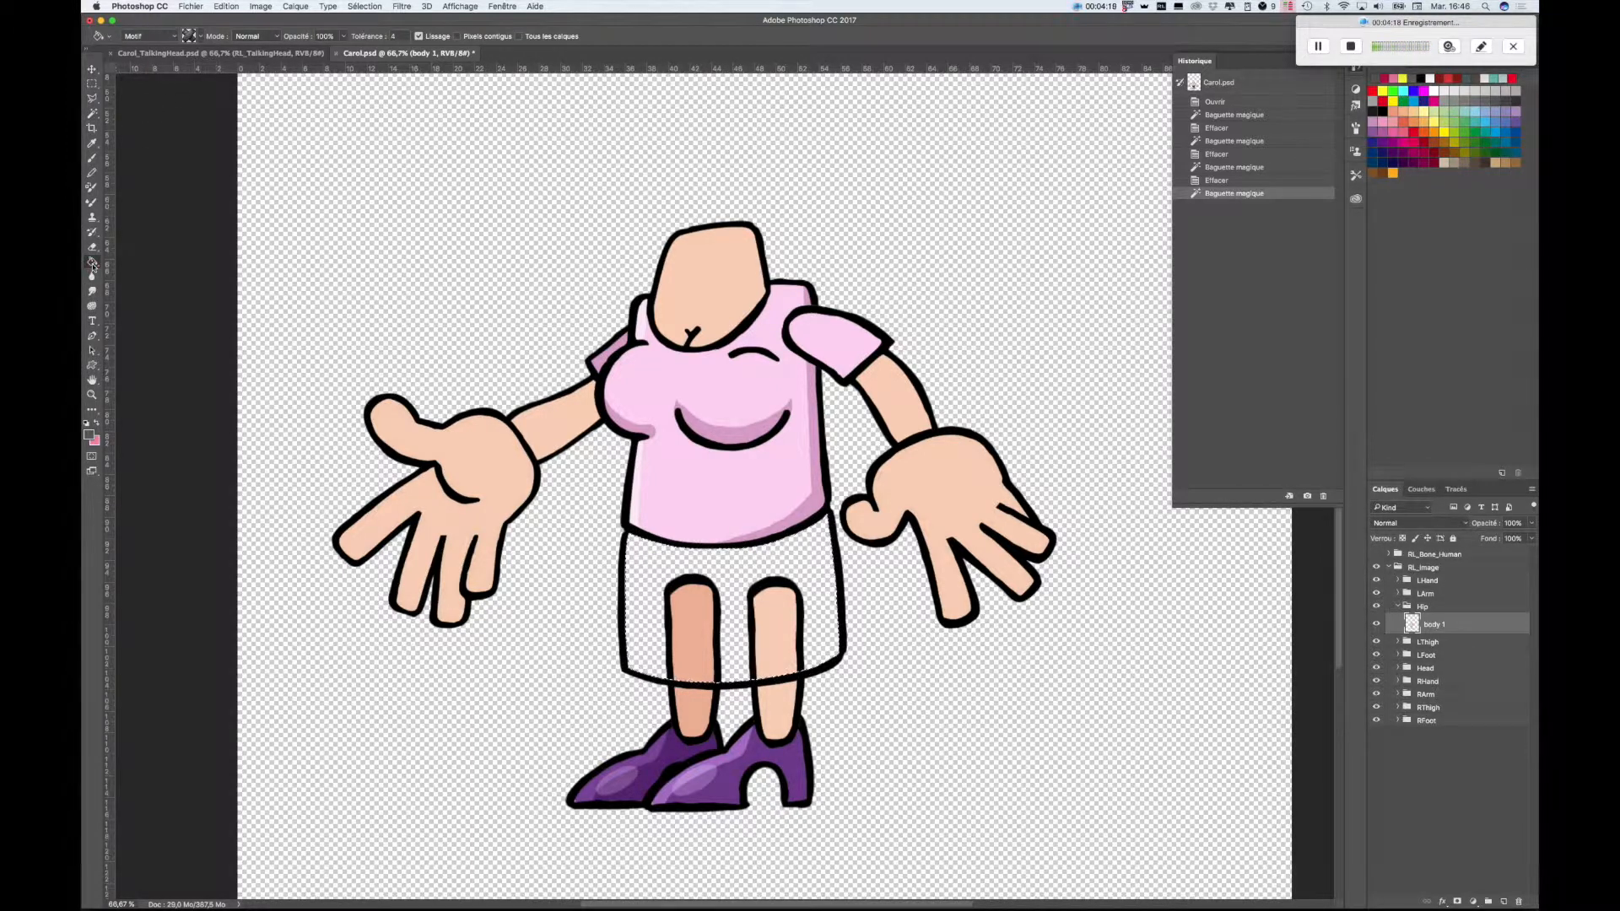
pyautogui.click(201, 37)
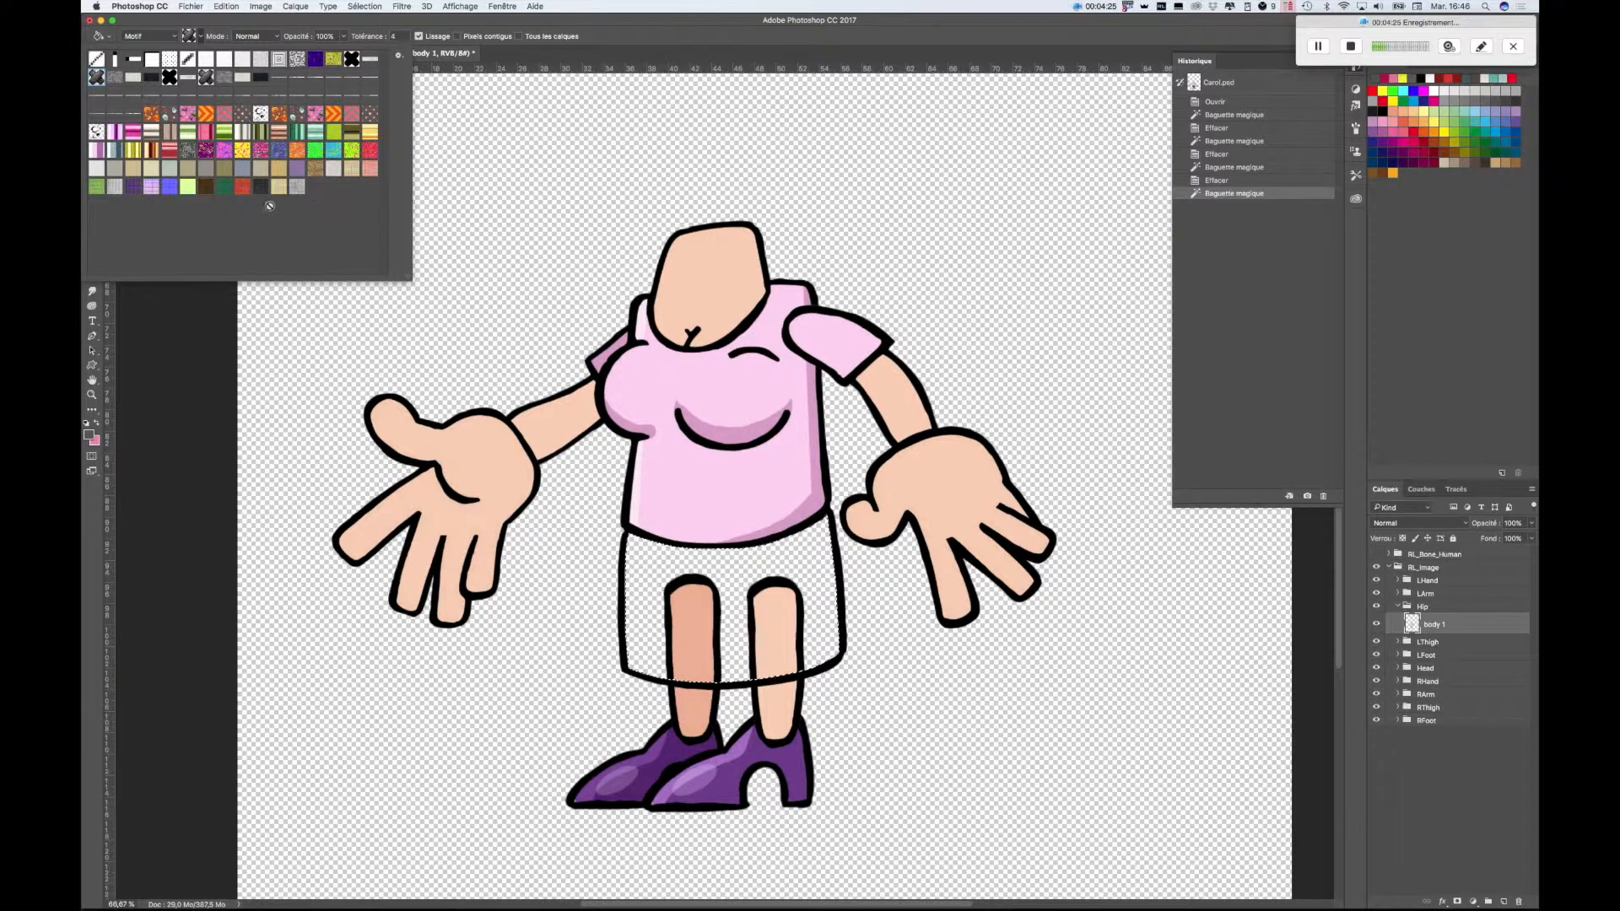
pyautogui.click(154, 189)
pyautogui.click(780, 594)
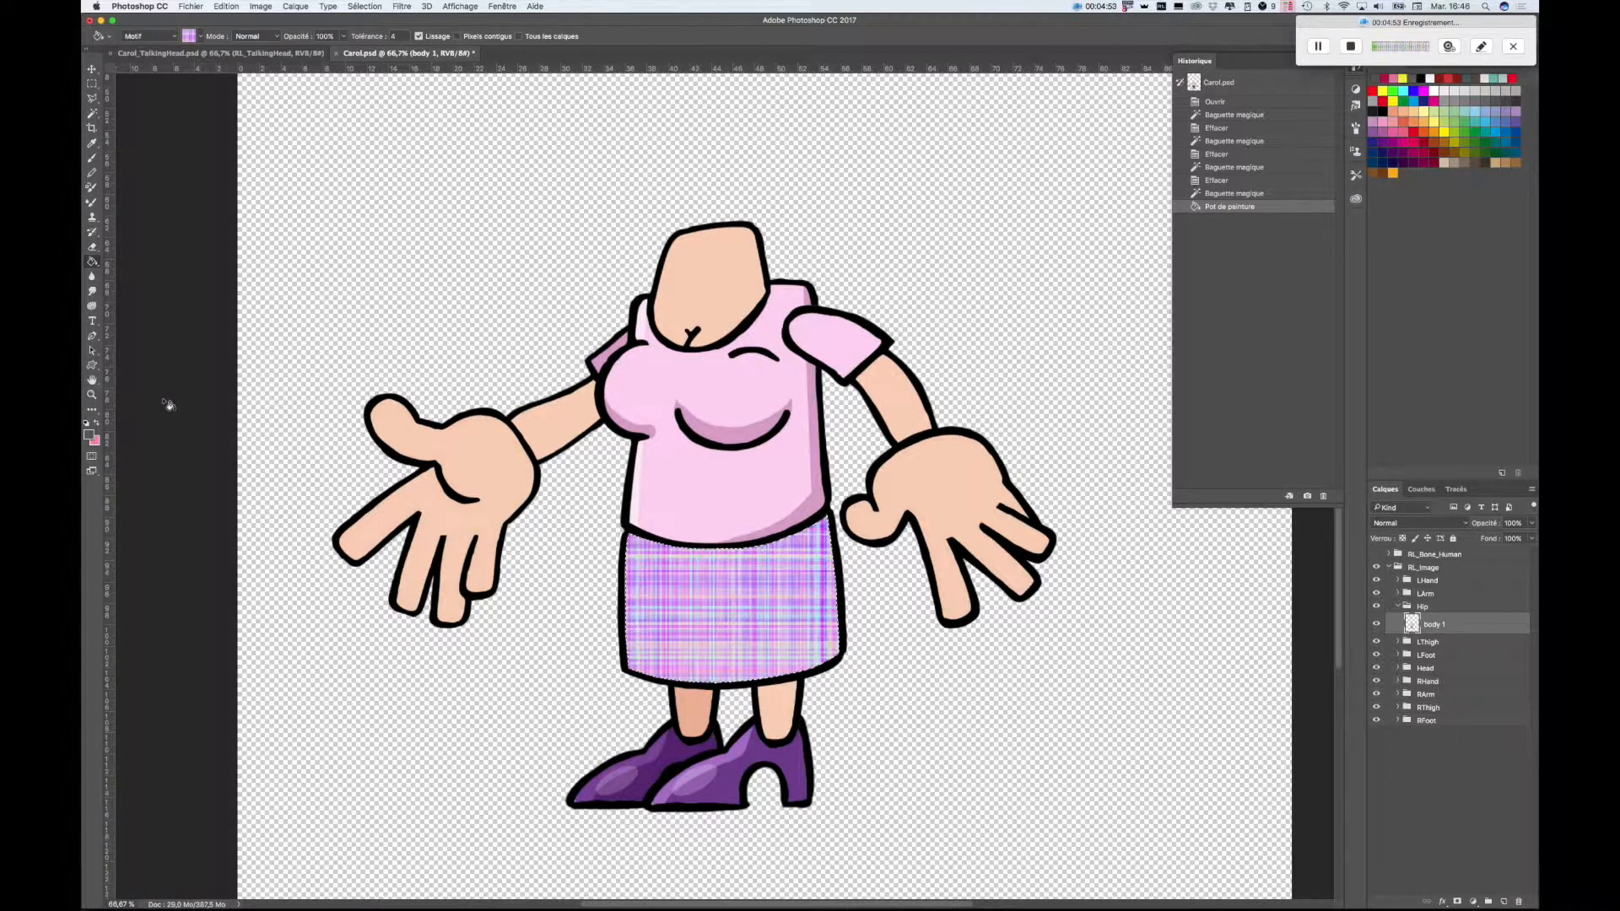
# - Select the three darker pink shadow areas of the shirt with the Magic Wand and paste a copy onto a new layer
pyautogui.click(92, 113)
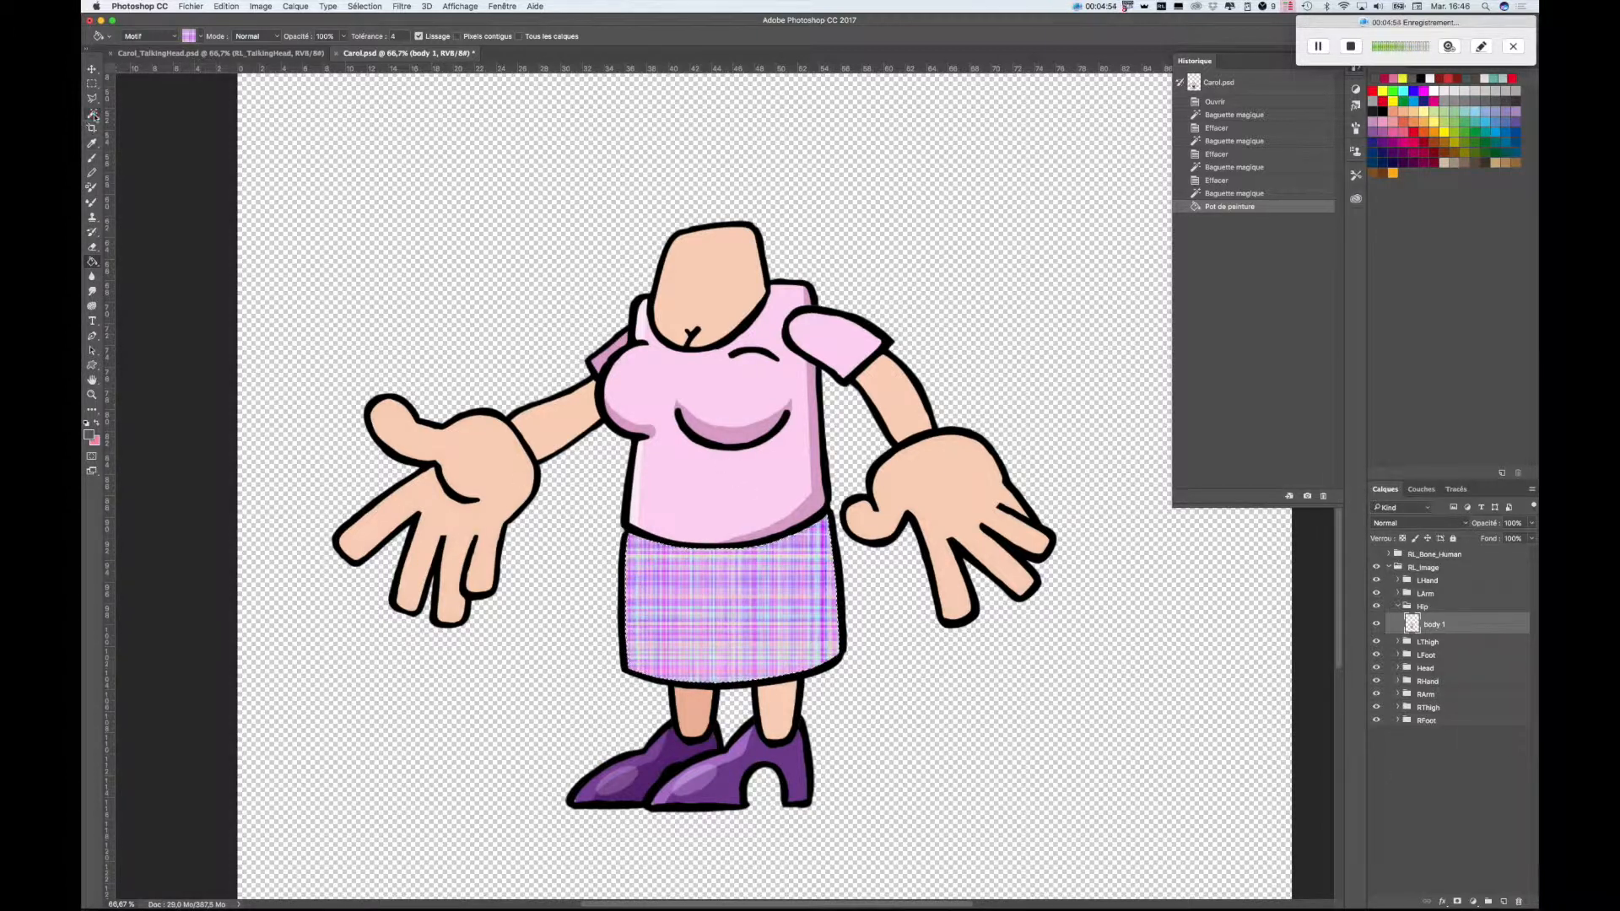
pyautogui.click(814, 507)
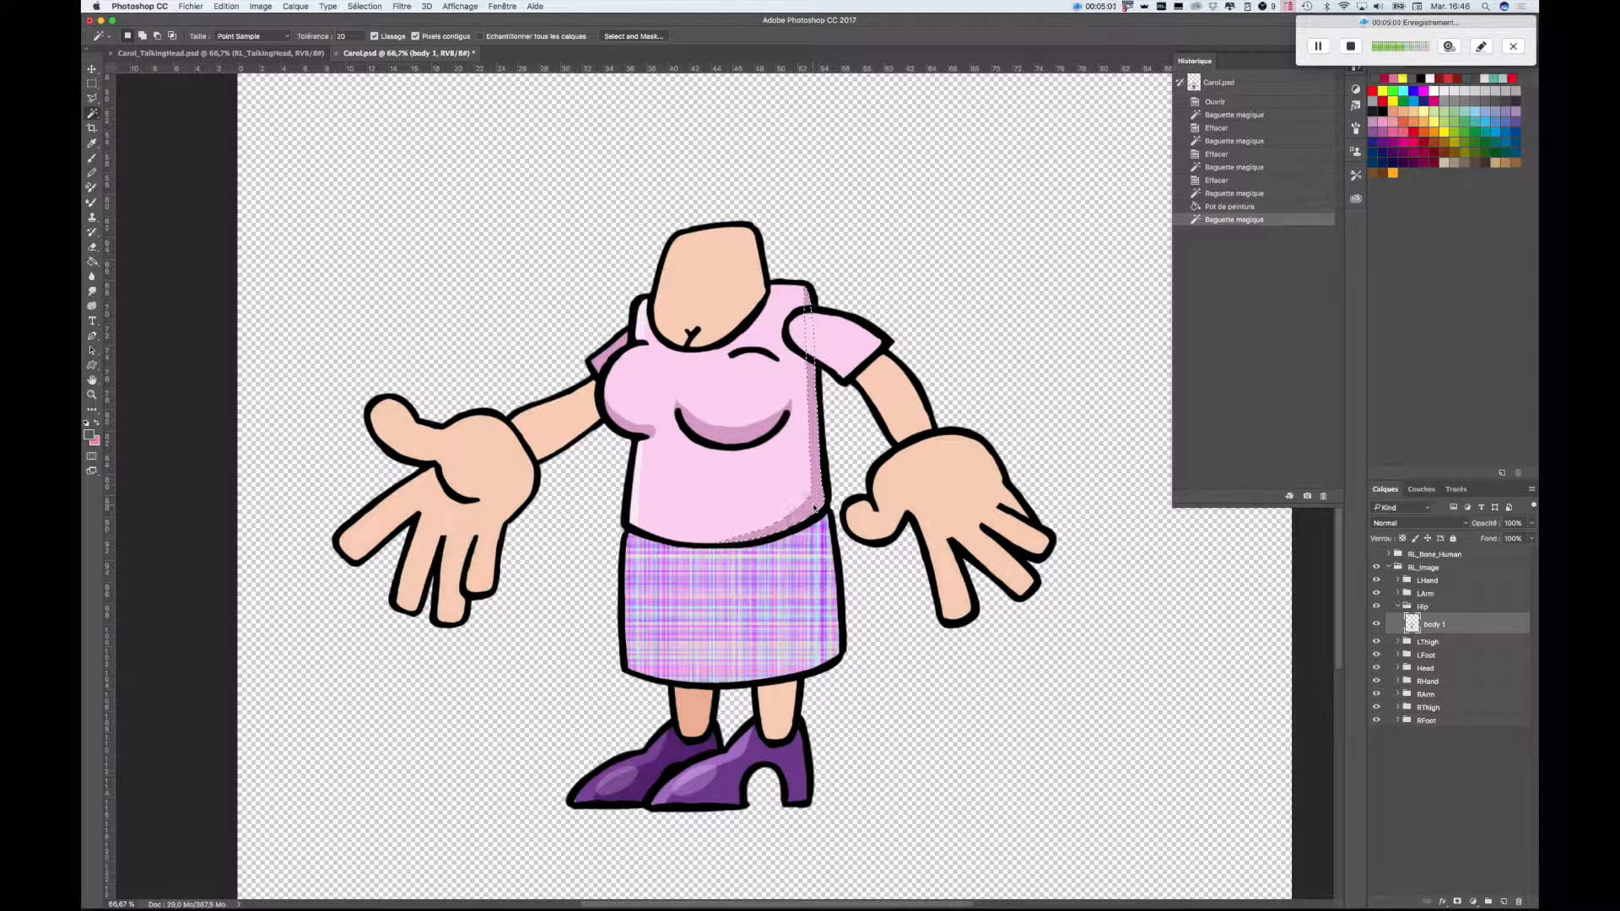
pyautogui.keyDown('shift'); pyautogui.click(735, 436); pyautogui.keyUp('shift')
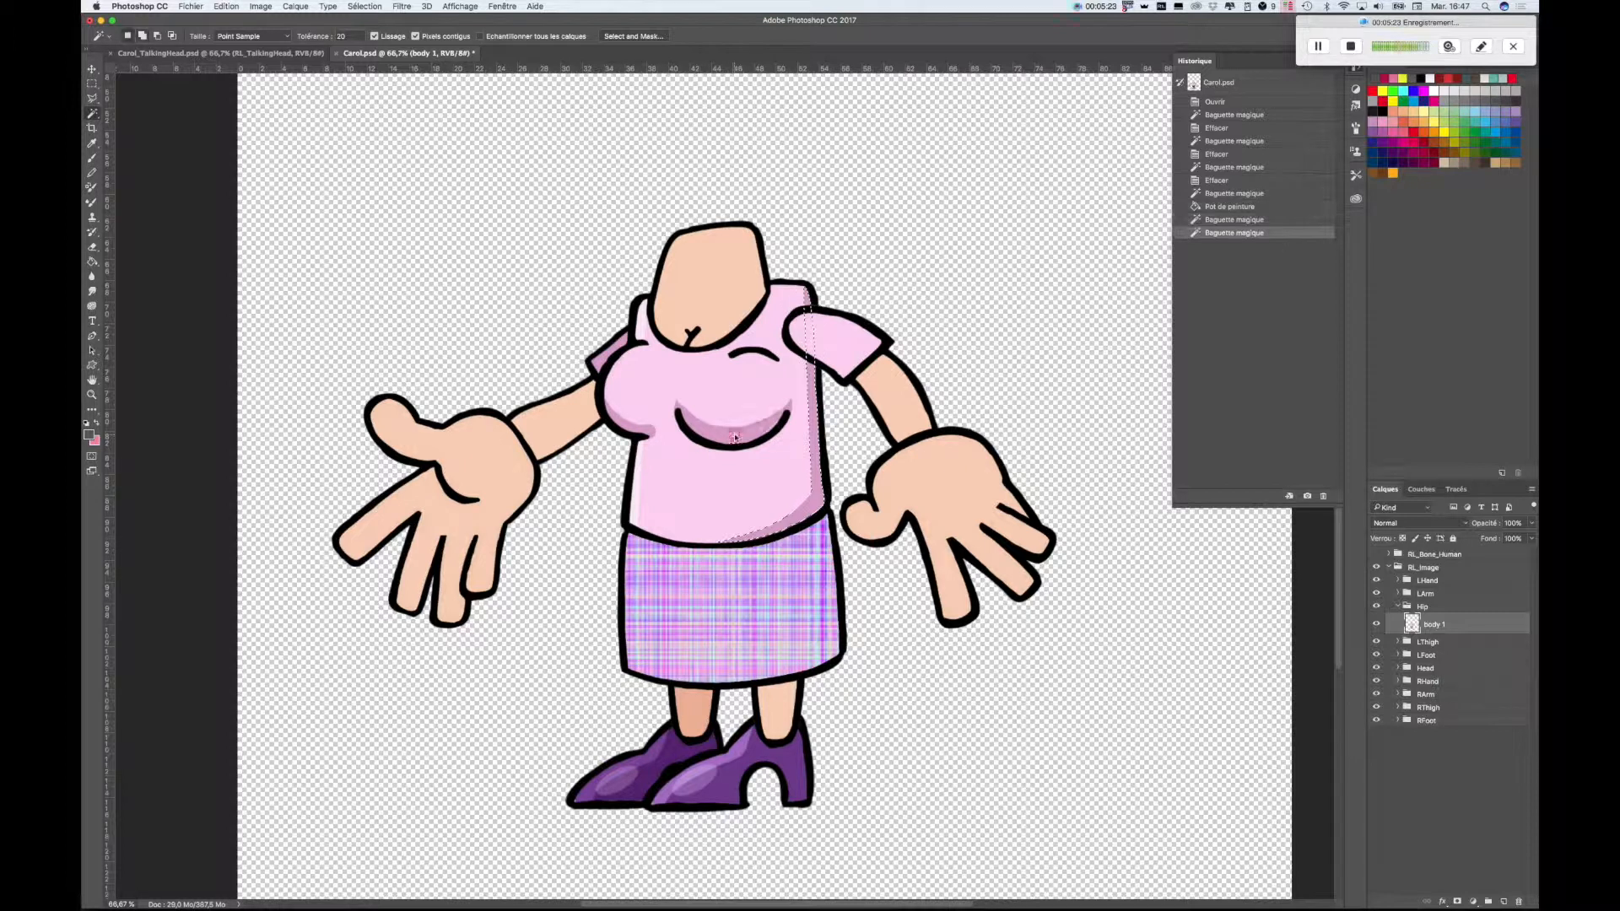
pyautogui.keyDown('shift'); pyautogui.click(628, 426); pyautogui.keyUp('shift')
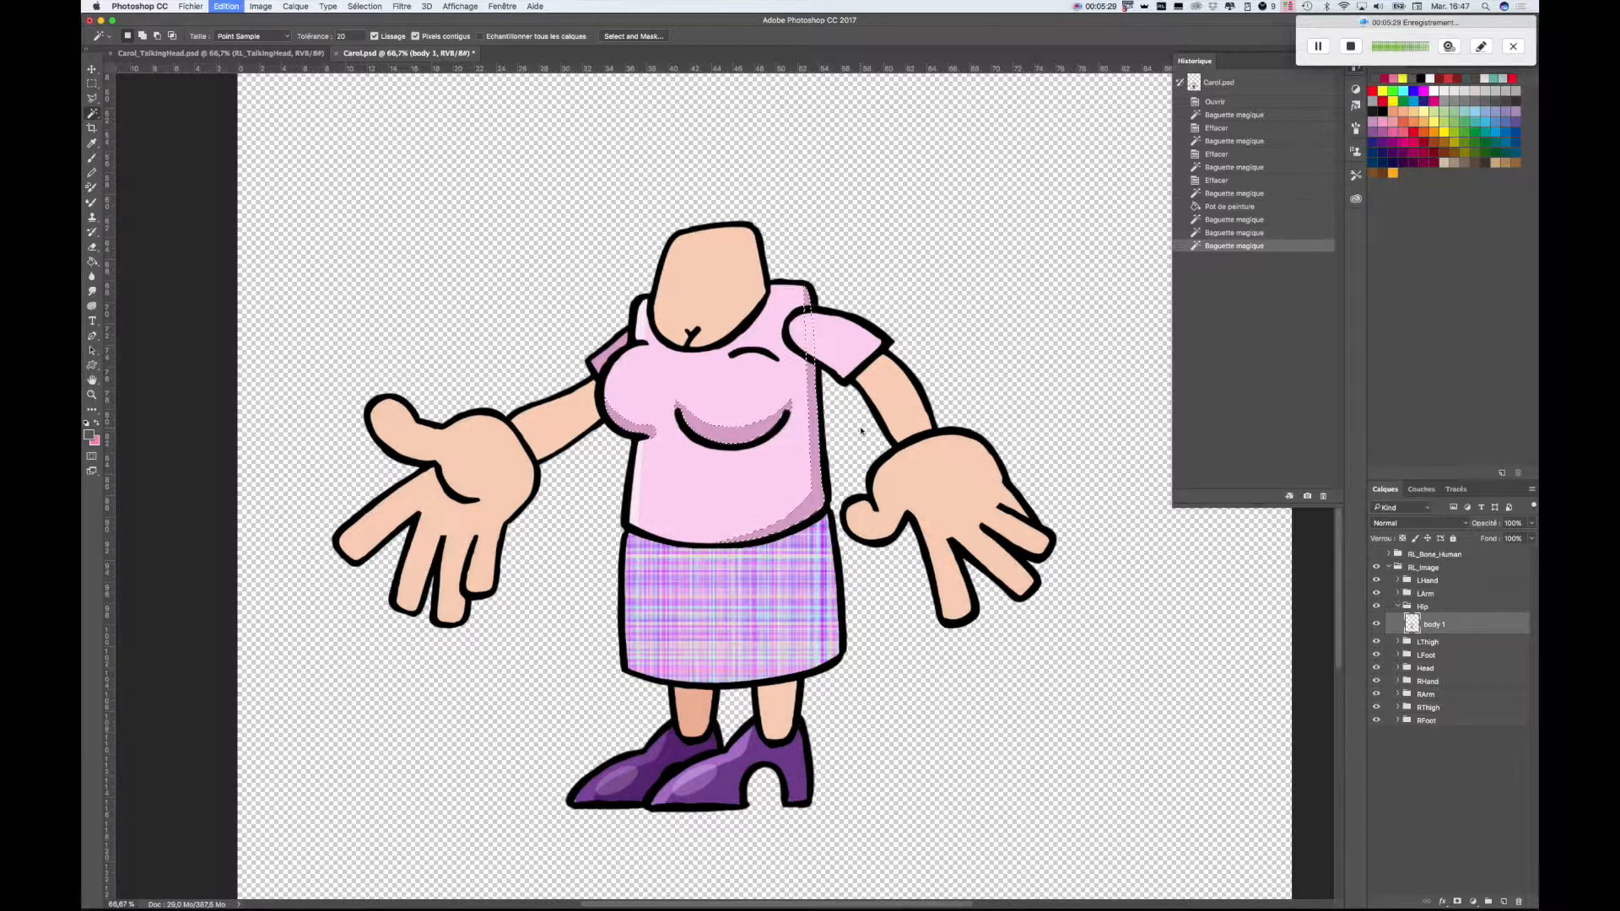
pyautogui.press('super+v')
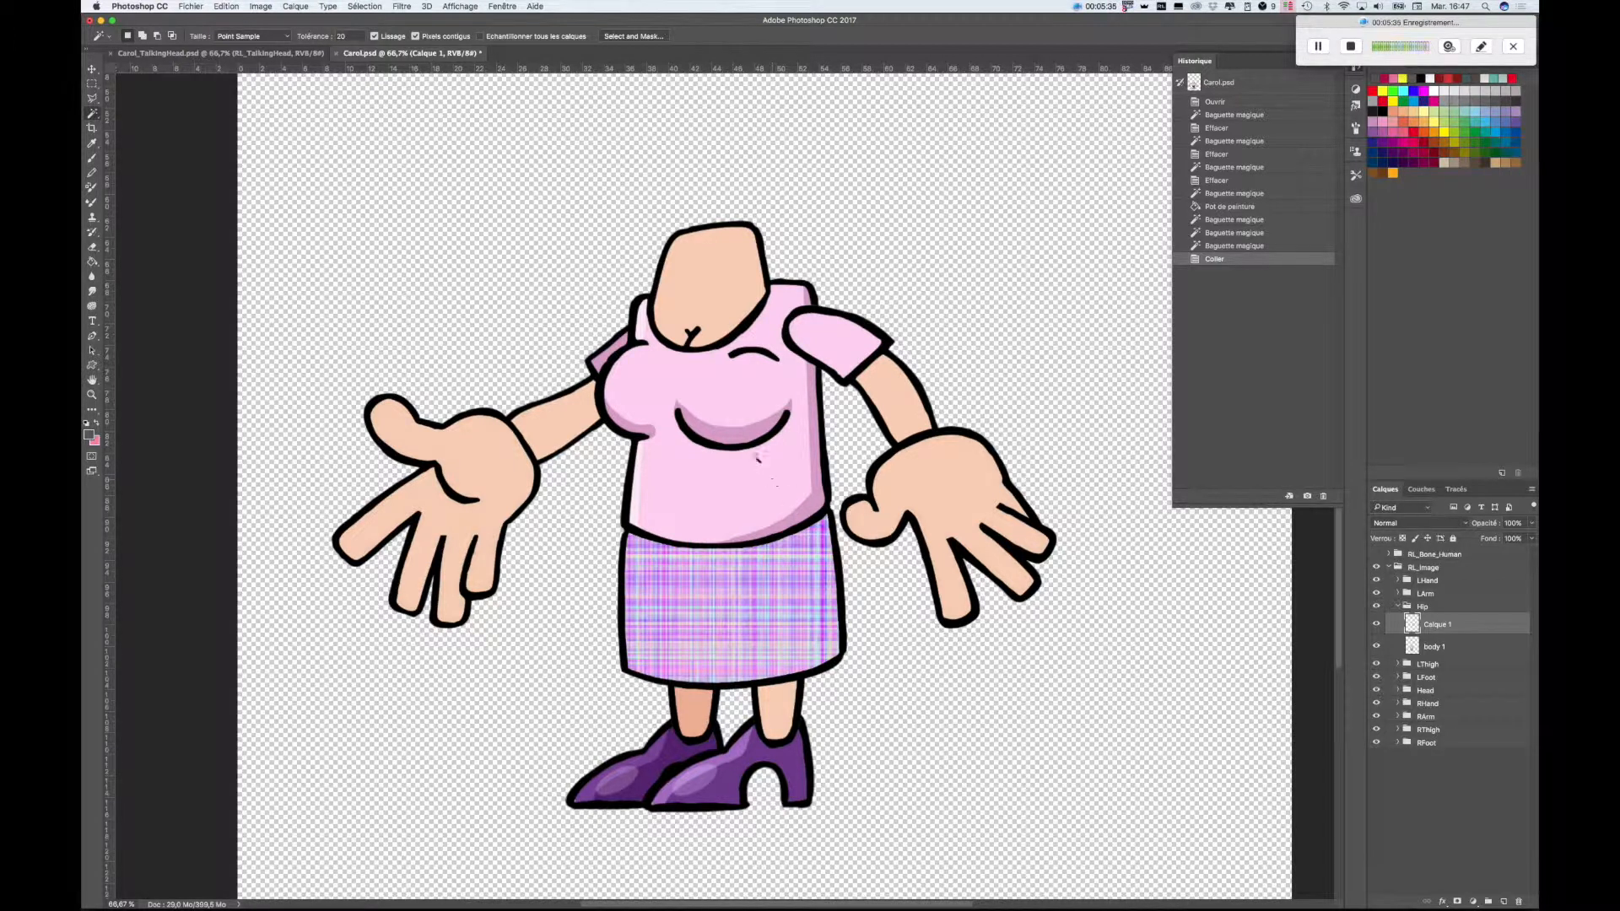
# - Return to the body 1 layer and erase the darker pink shadow along the shirt's side
pyautogui.click(1376, 646)
pyautogui.click(1375, 647)
pyautogui.click(1472, 644)
pyautogui.click(818, 500)
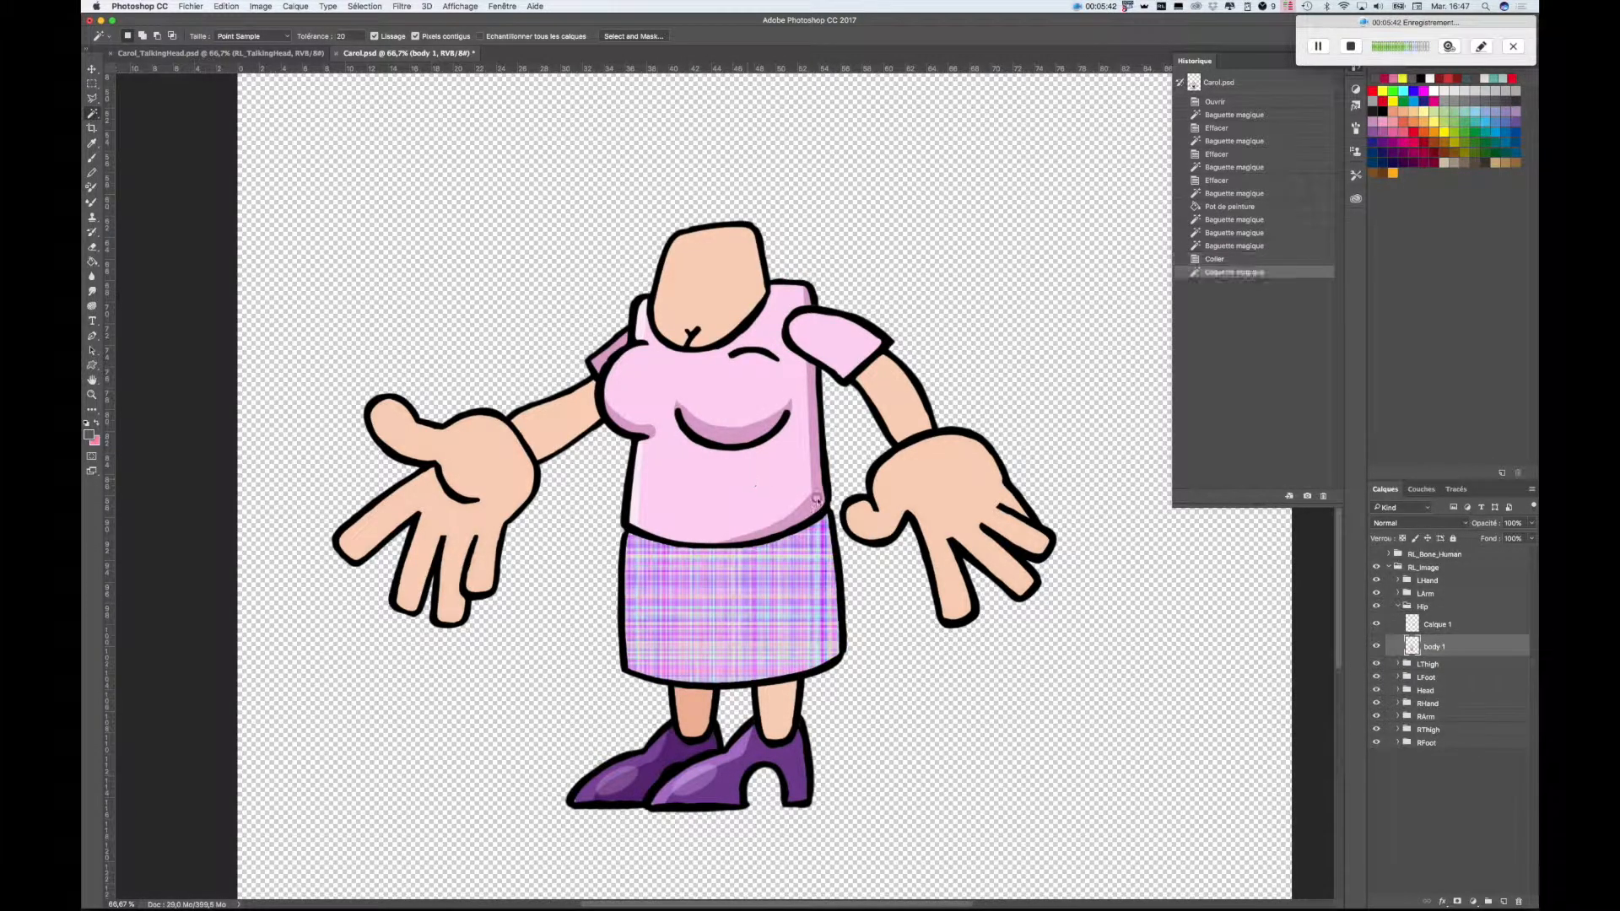
pyautogui.press('Delete')
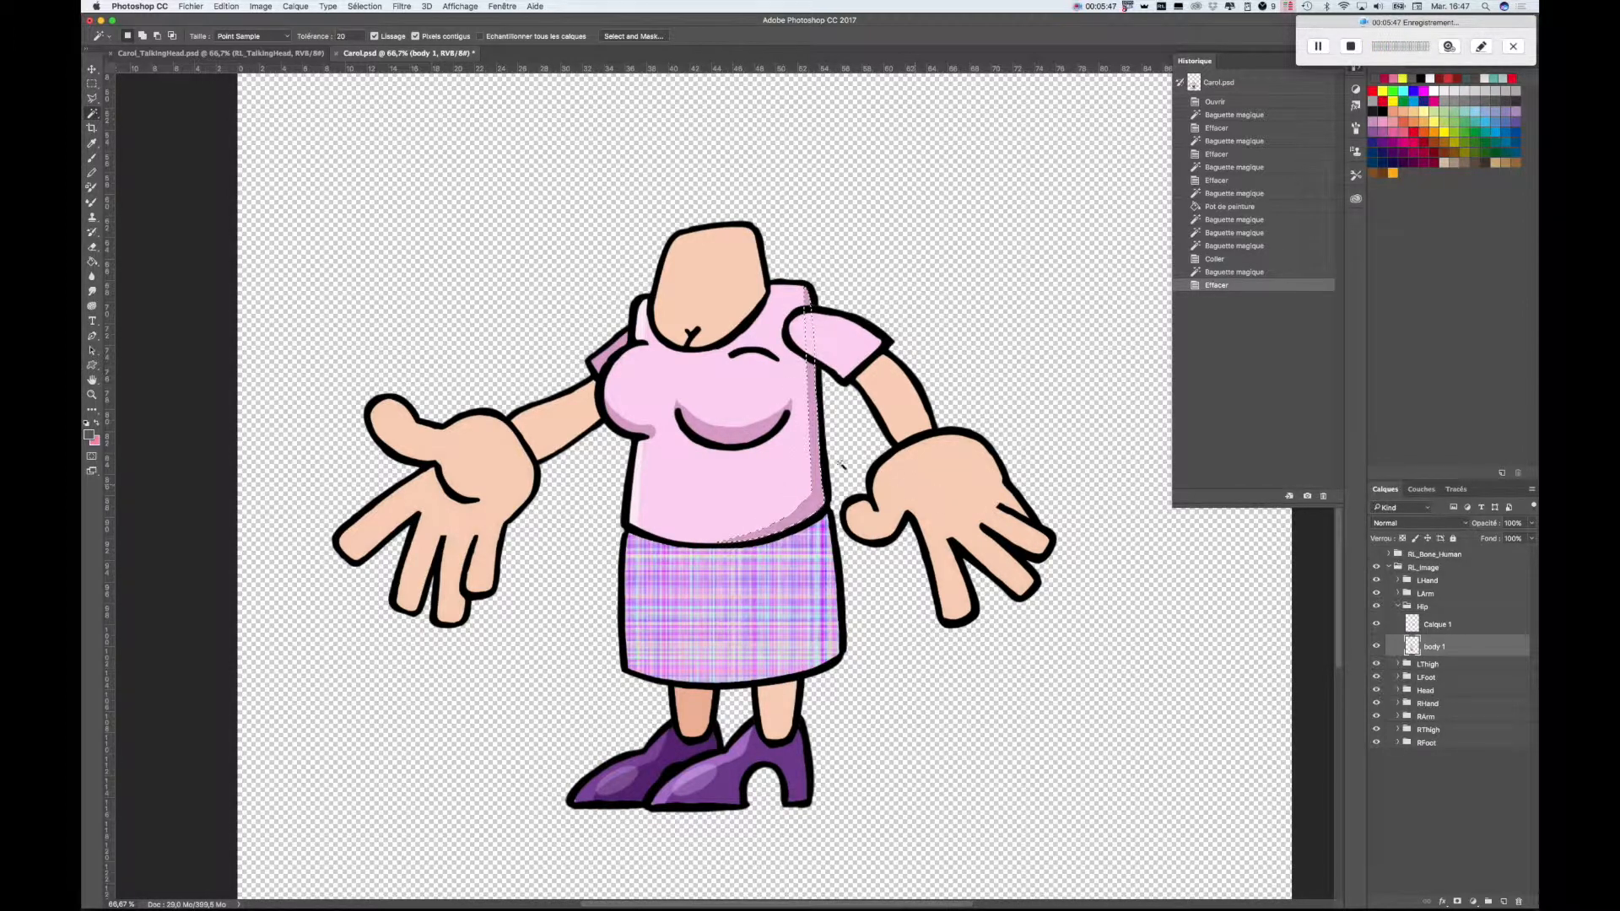
# - Hide Calque 1 and erase the shirt's main pink area and its two chest shadows from the body 1 layer
pyautogui.click(1376, 624)
pyautogui.click(775, 489)
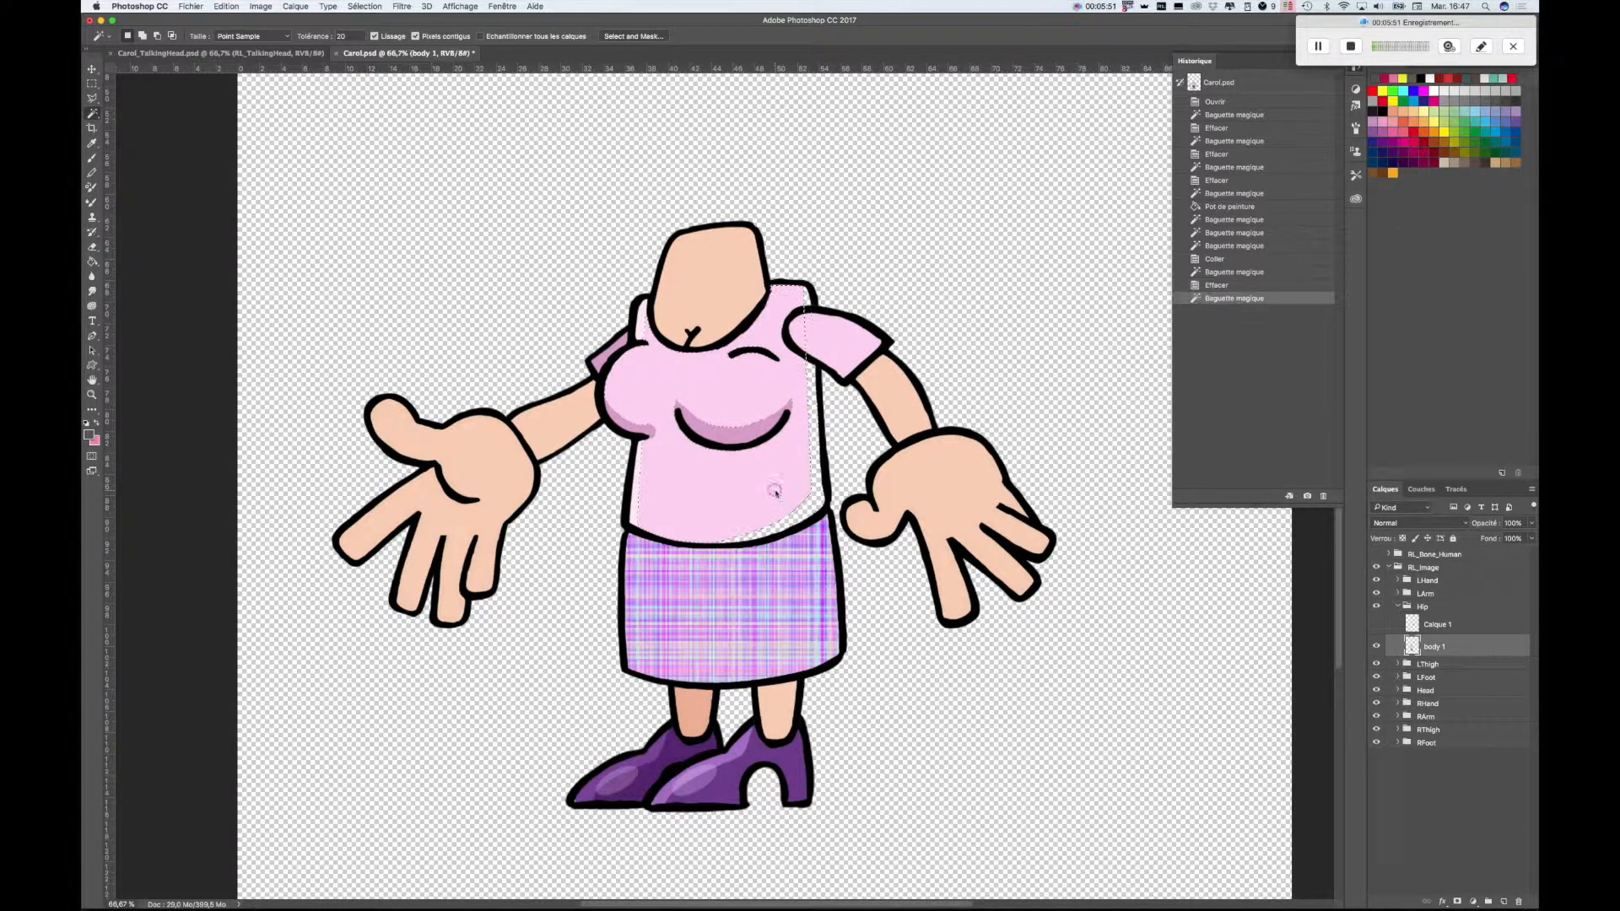
pyautogui.press('Delete')
pyautogui.click(731, 431)
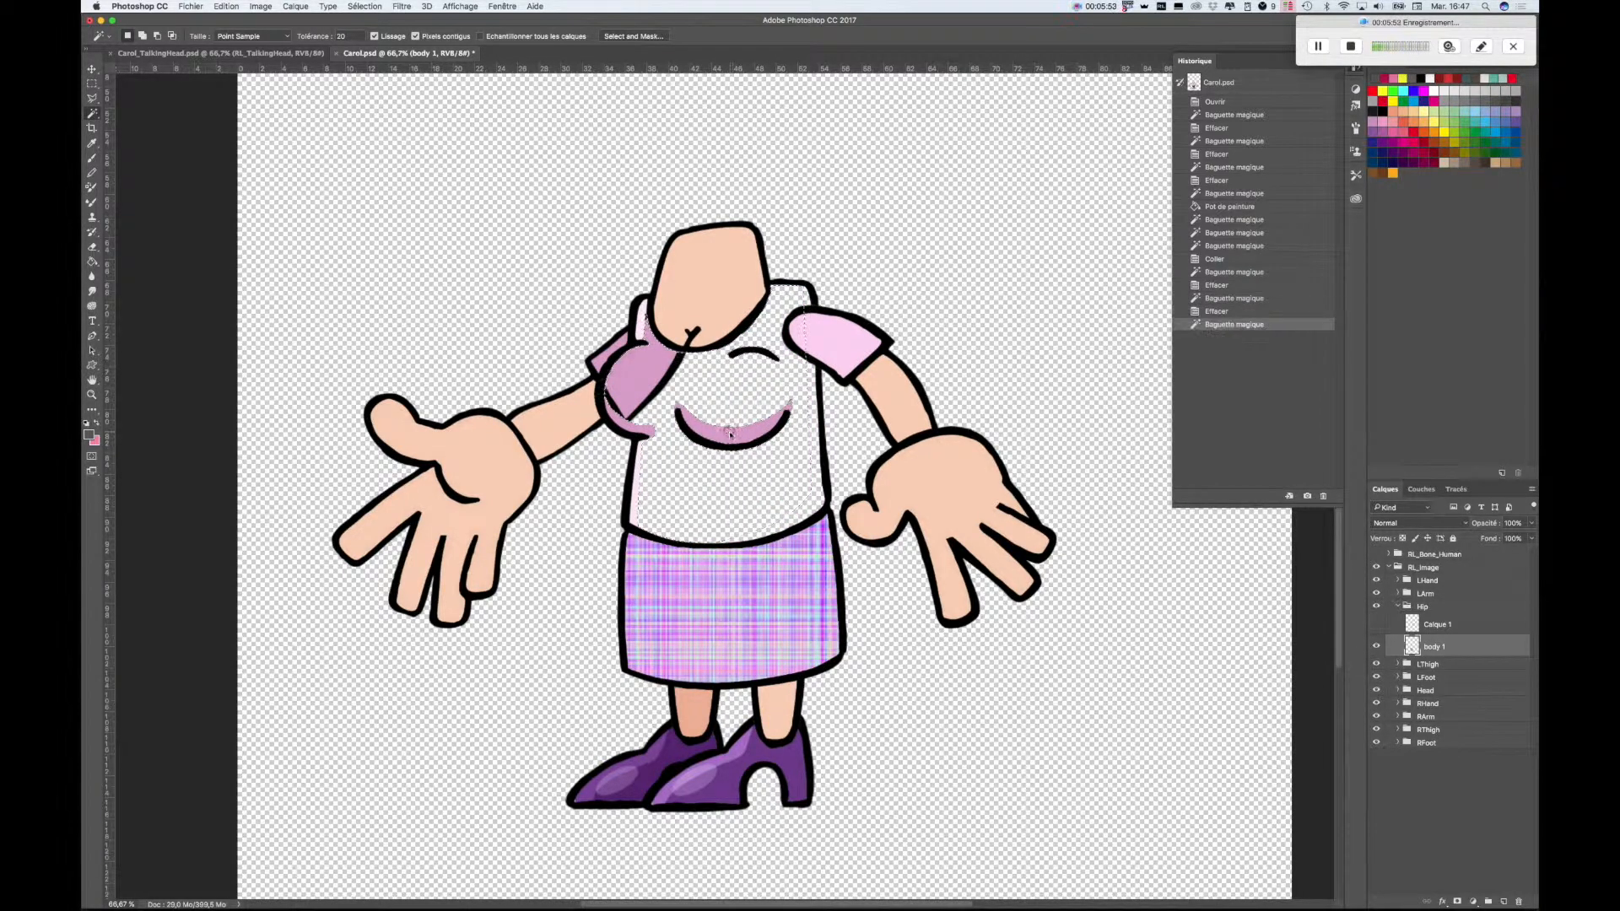
pyautogui.press('Delete')
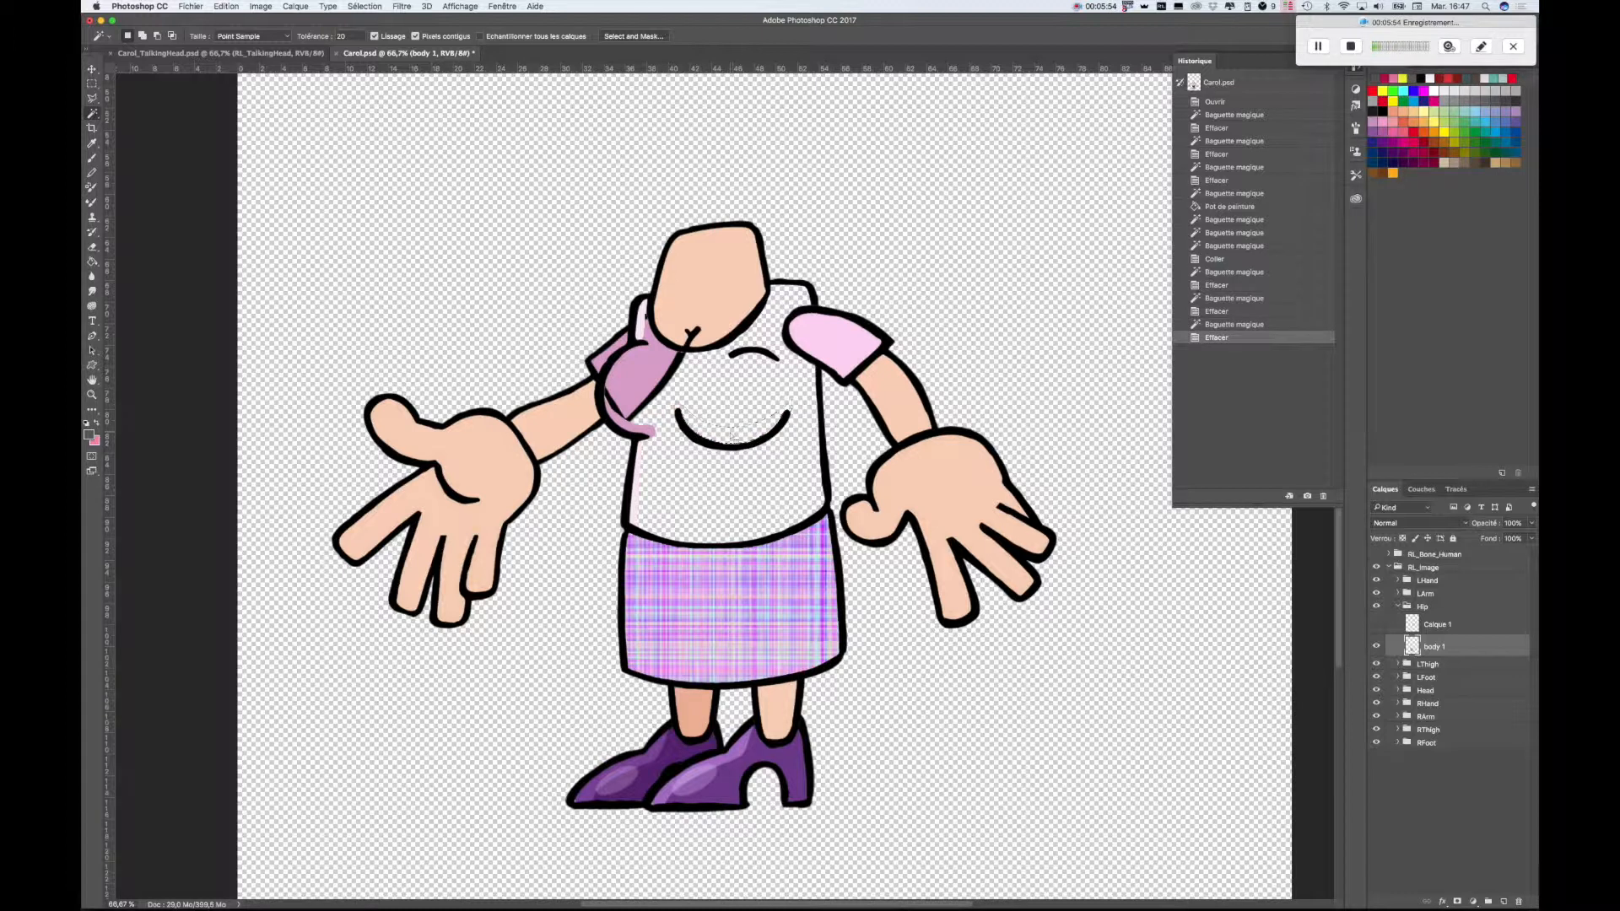
pyautogui.click(626, 430)
pyautogui.press('Delete')
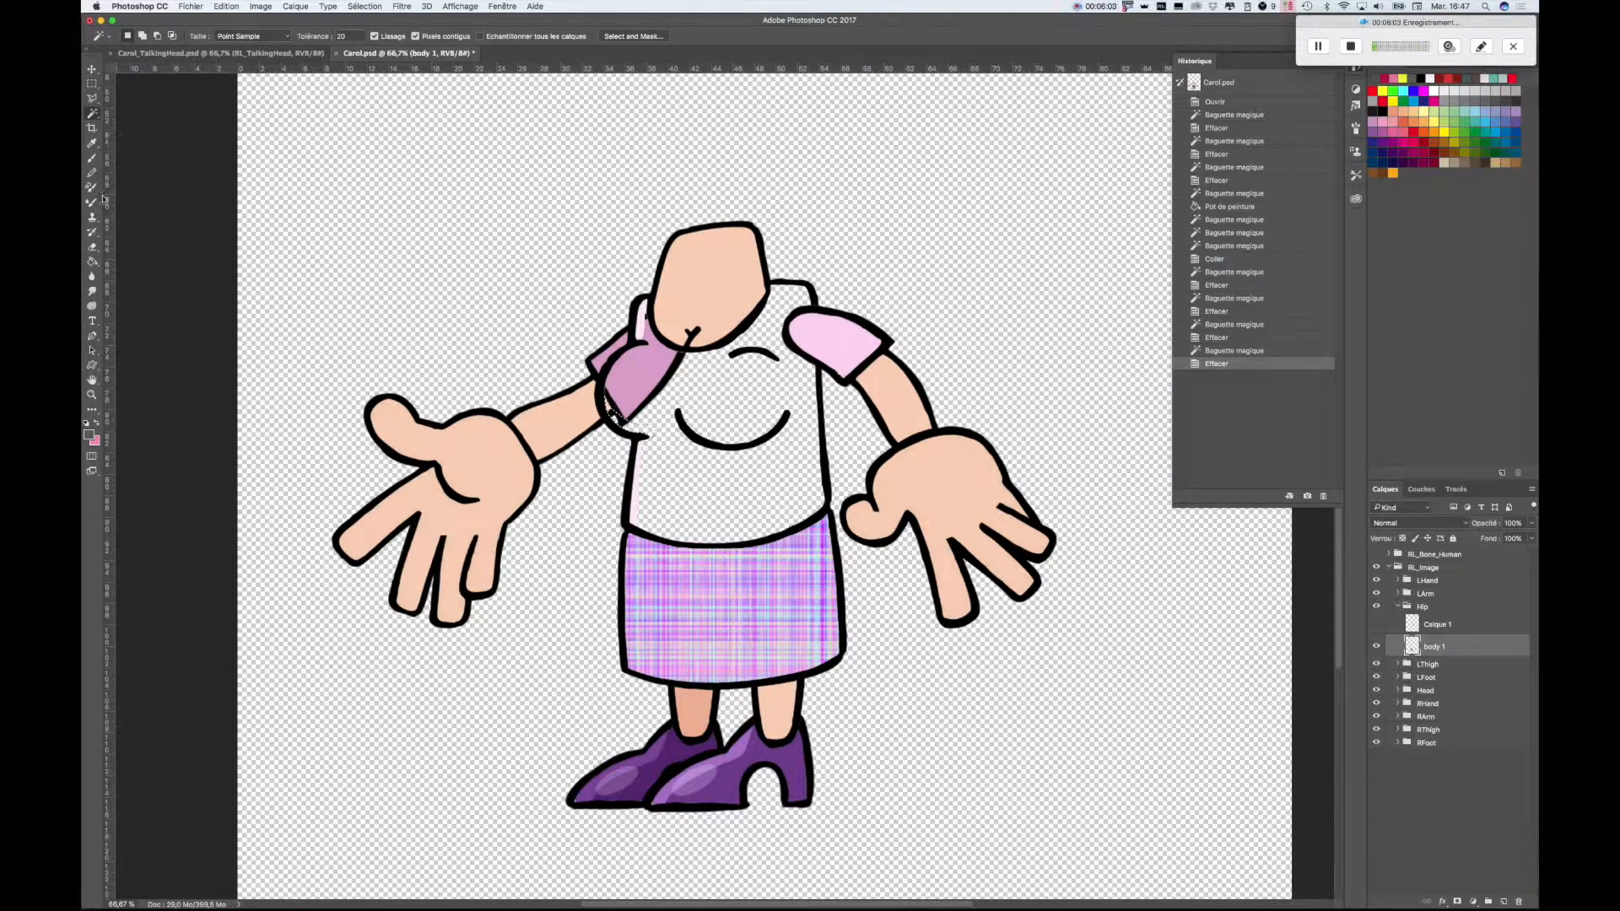
# - Choose the orange pattern with diagonal stripes for the Paint Bucket
pyautogui.click(93, 262)
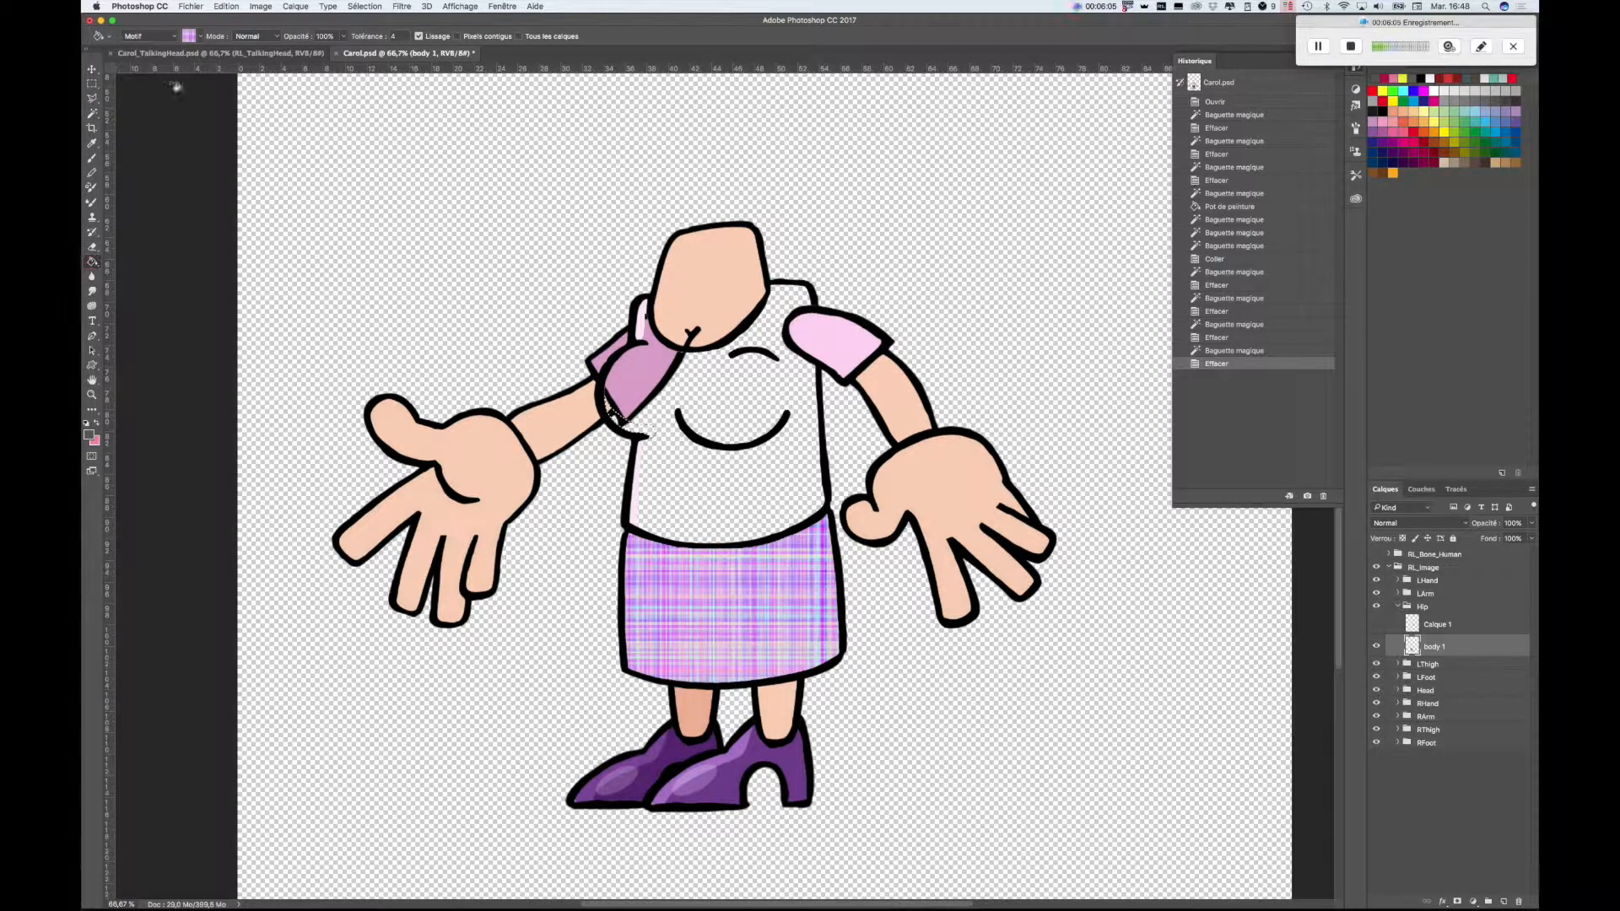
pyautogui.click(200, 36)
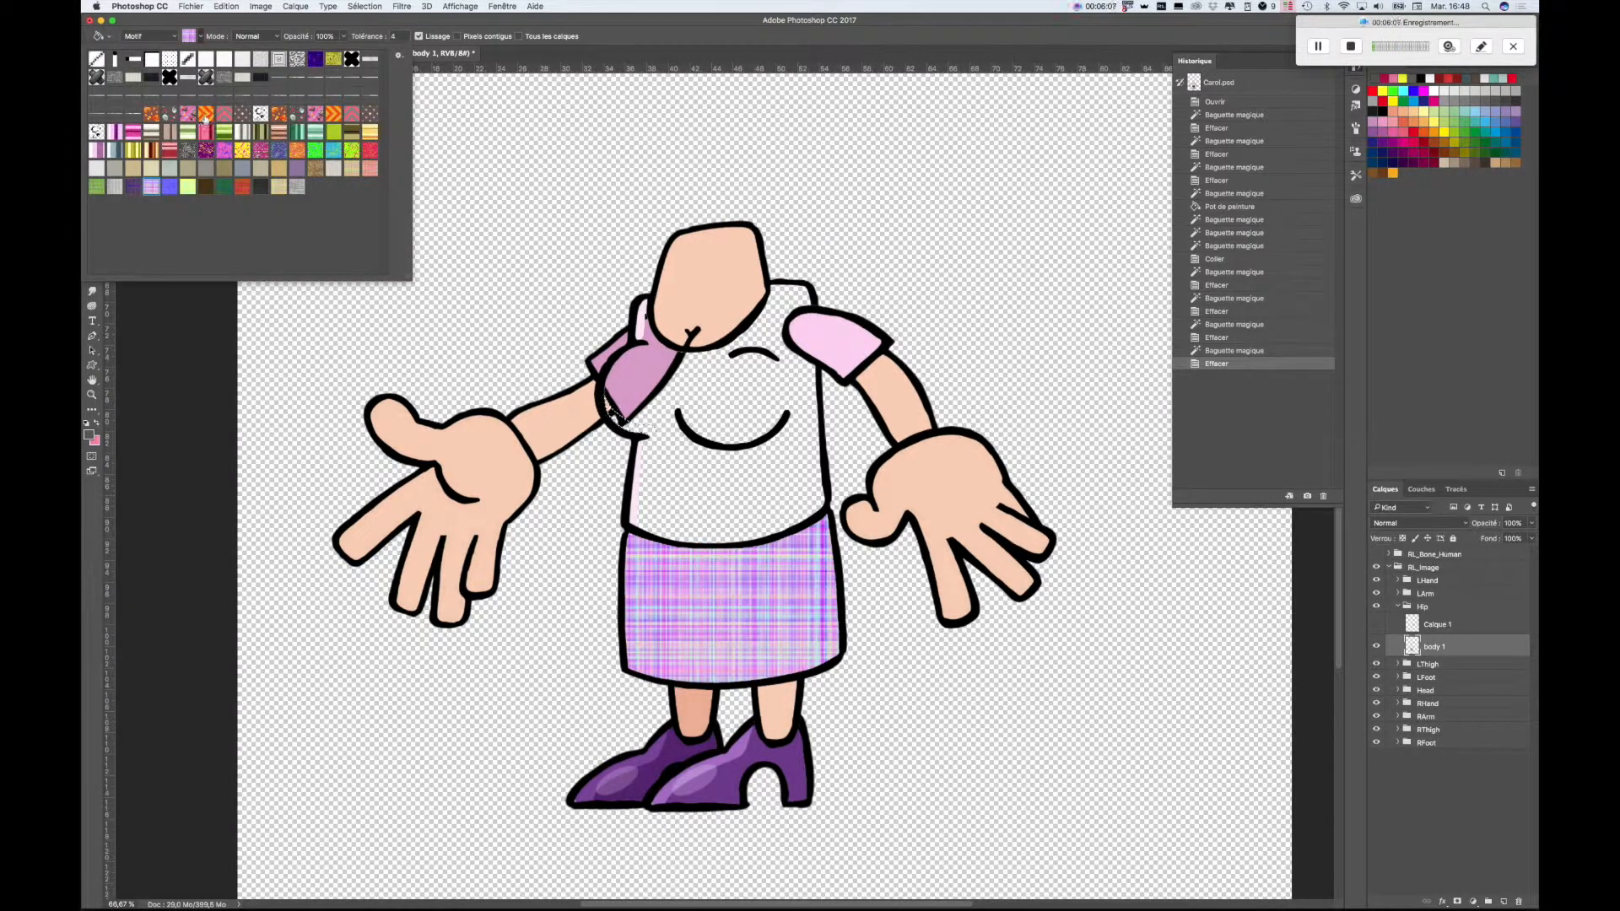
pyautogui.click(205, 115)
pyautogui.click(217, 329)
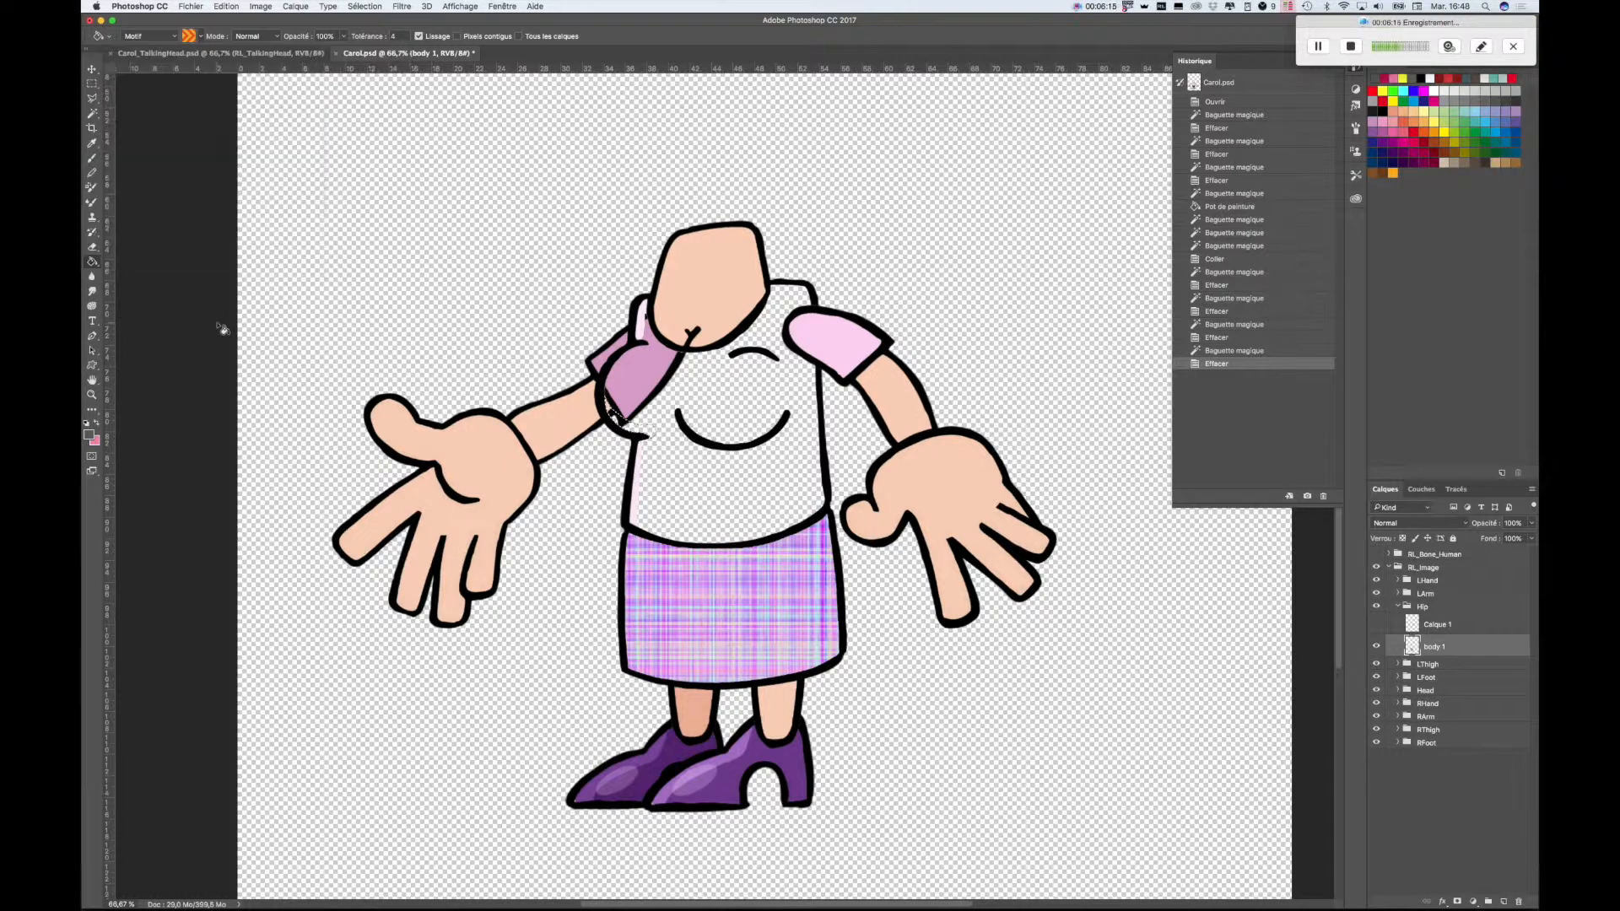
# - Select the shirt's lower side area with the Magic Wand and erase it from the body 1 layer
pyautogui.click(92, 113)
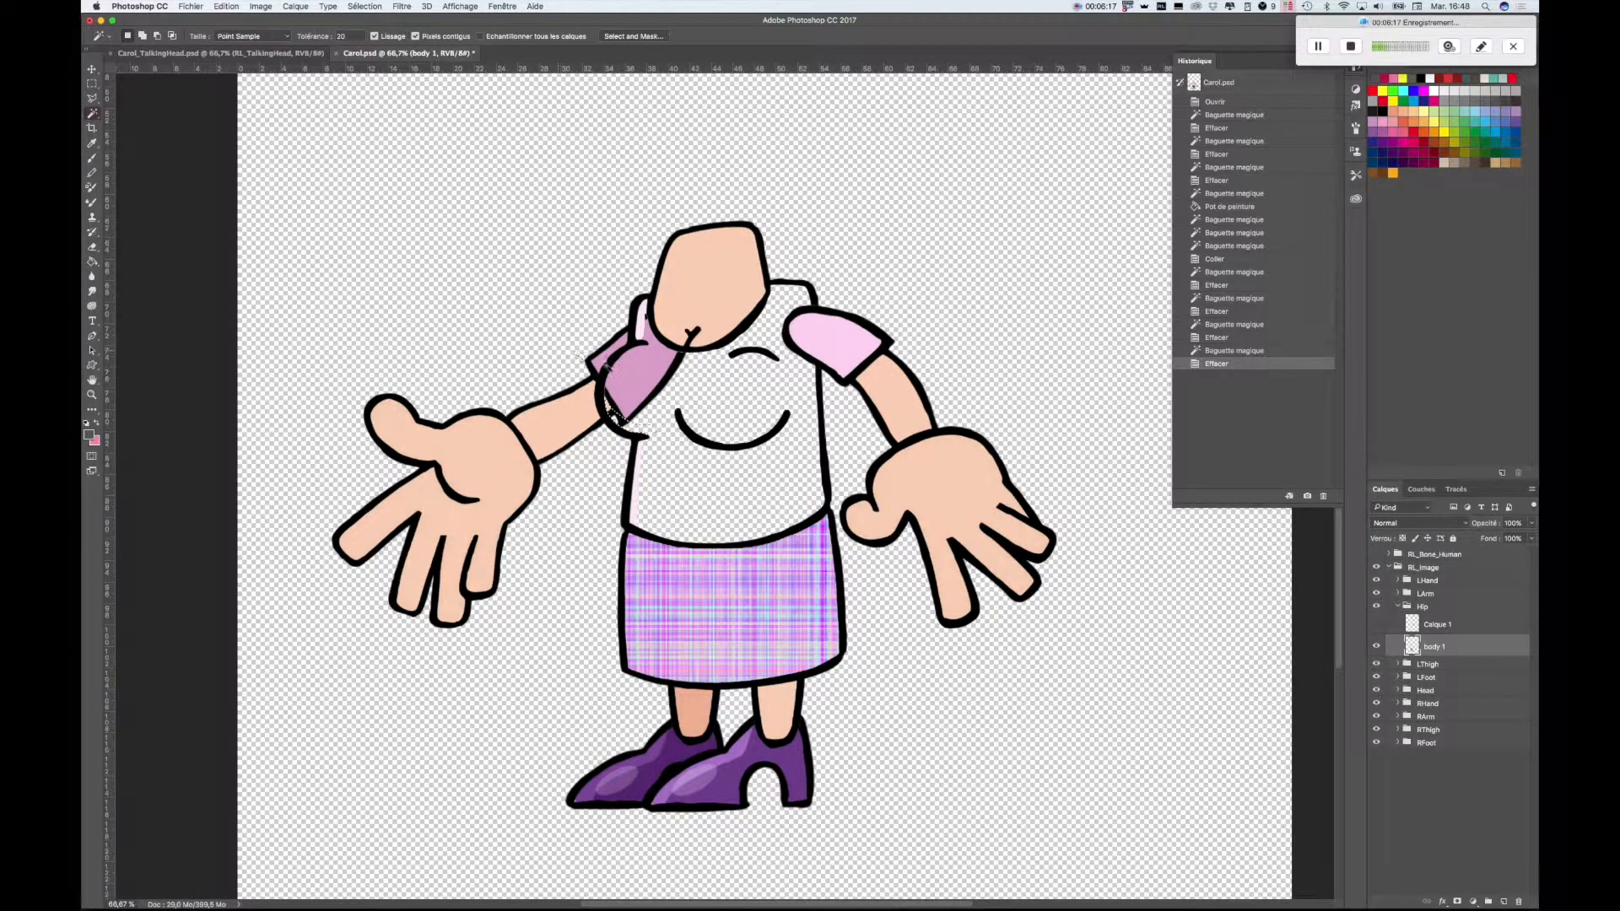
pyautogui.click(635, 517)
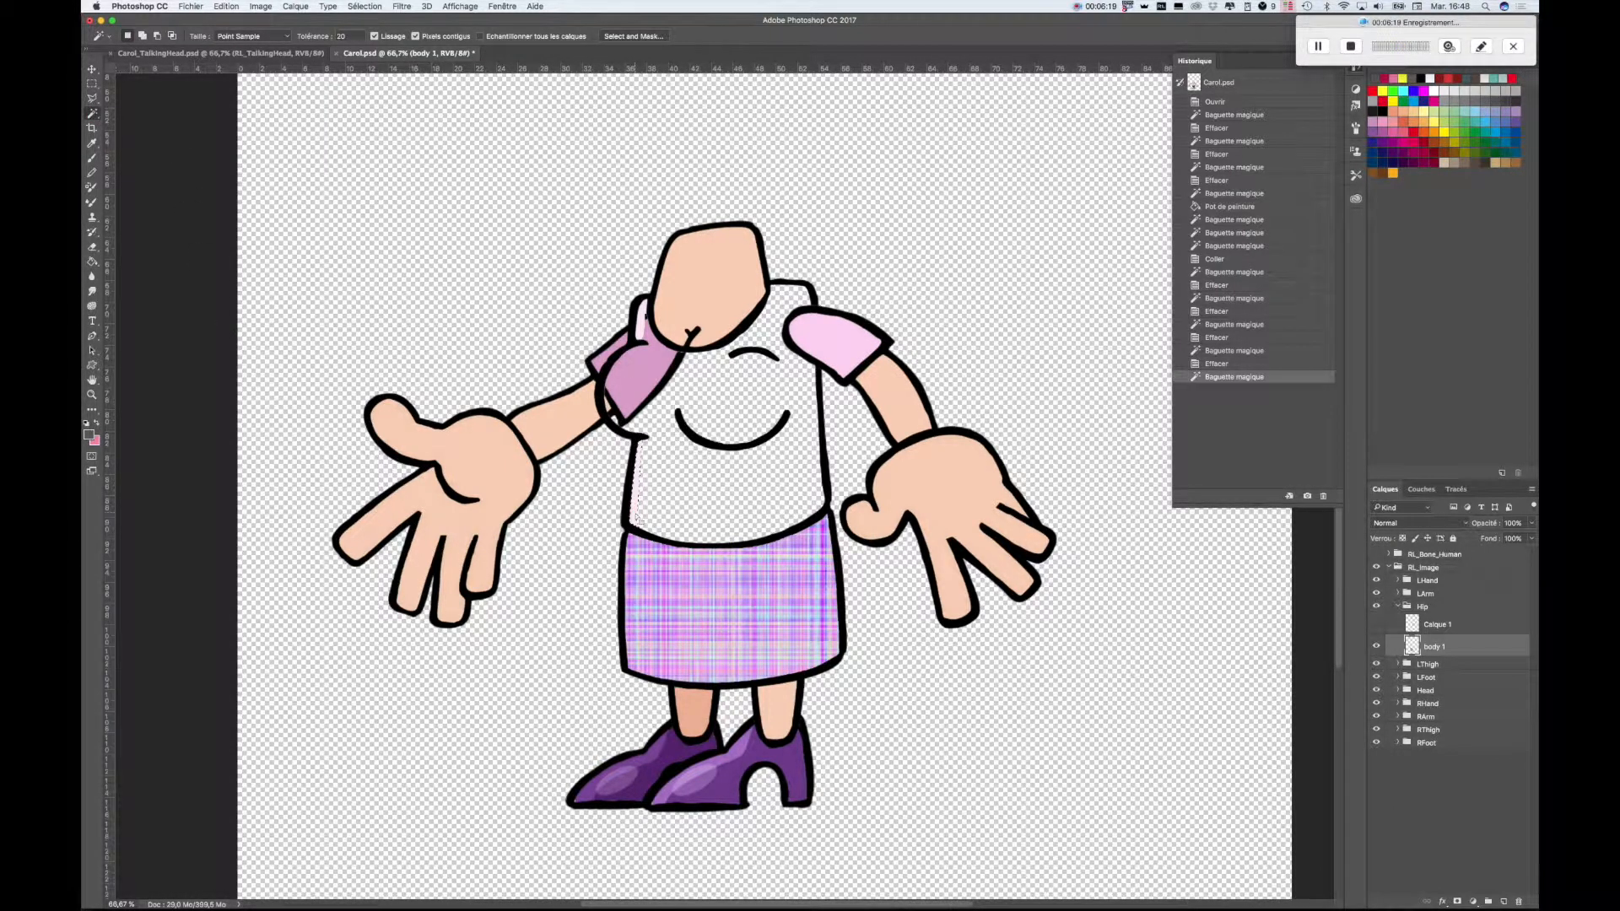
pyautogui.press('Delete')
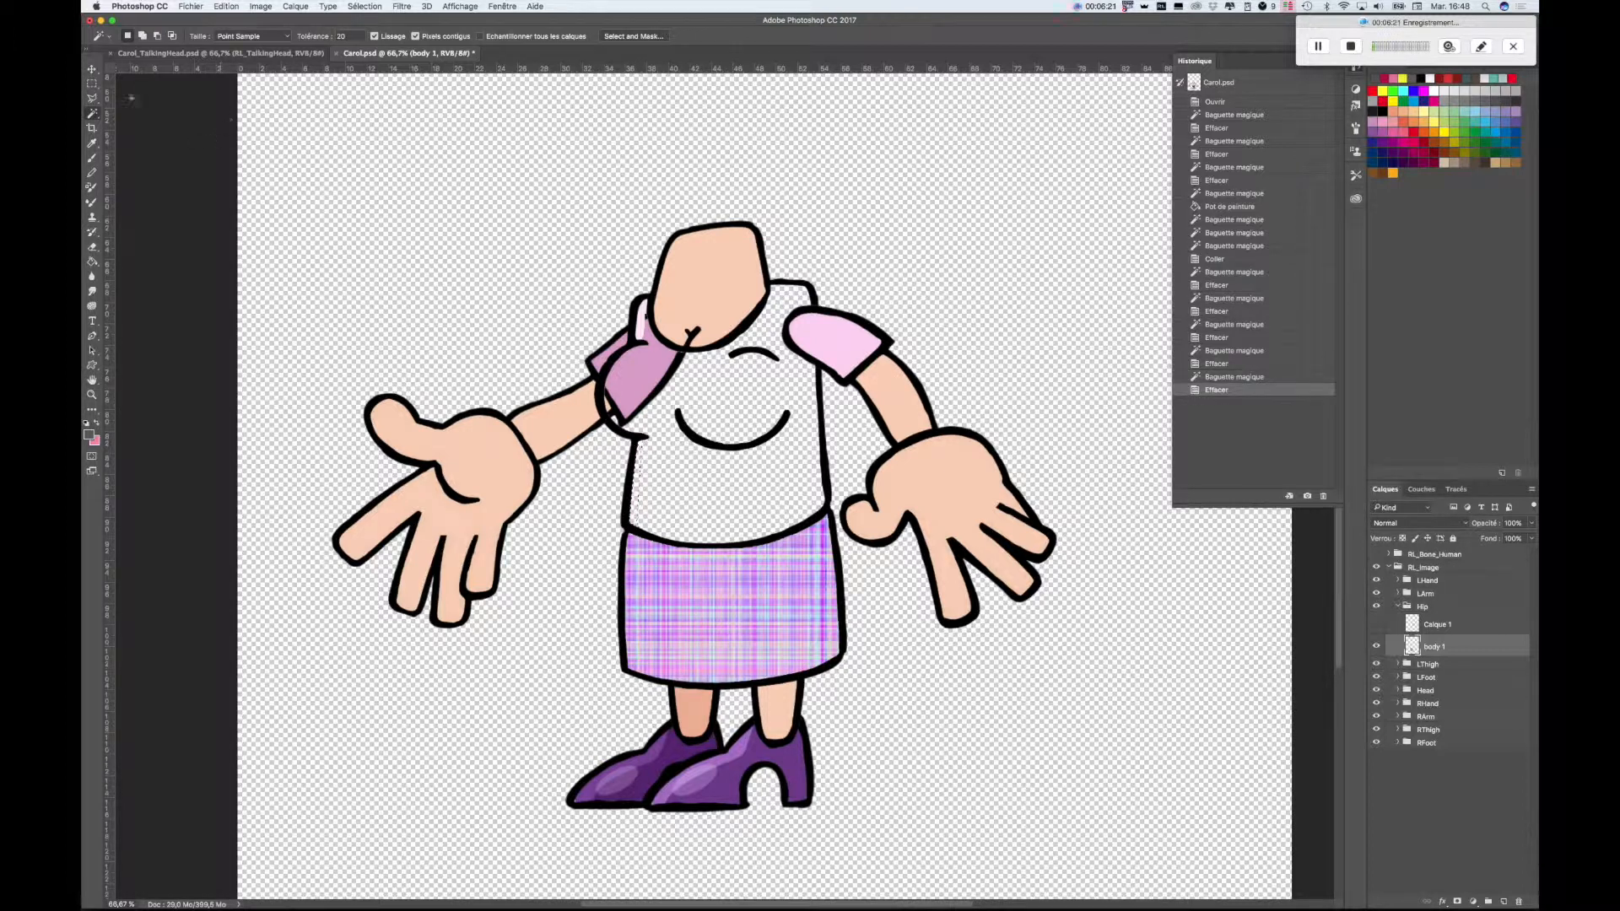
# - Select the emptied shirt interior, fill it with the pink and purple cat and bat pattern, and clear the selection
pyautogui.click(699, 477)
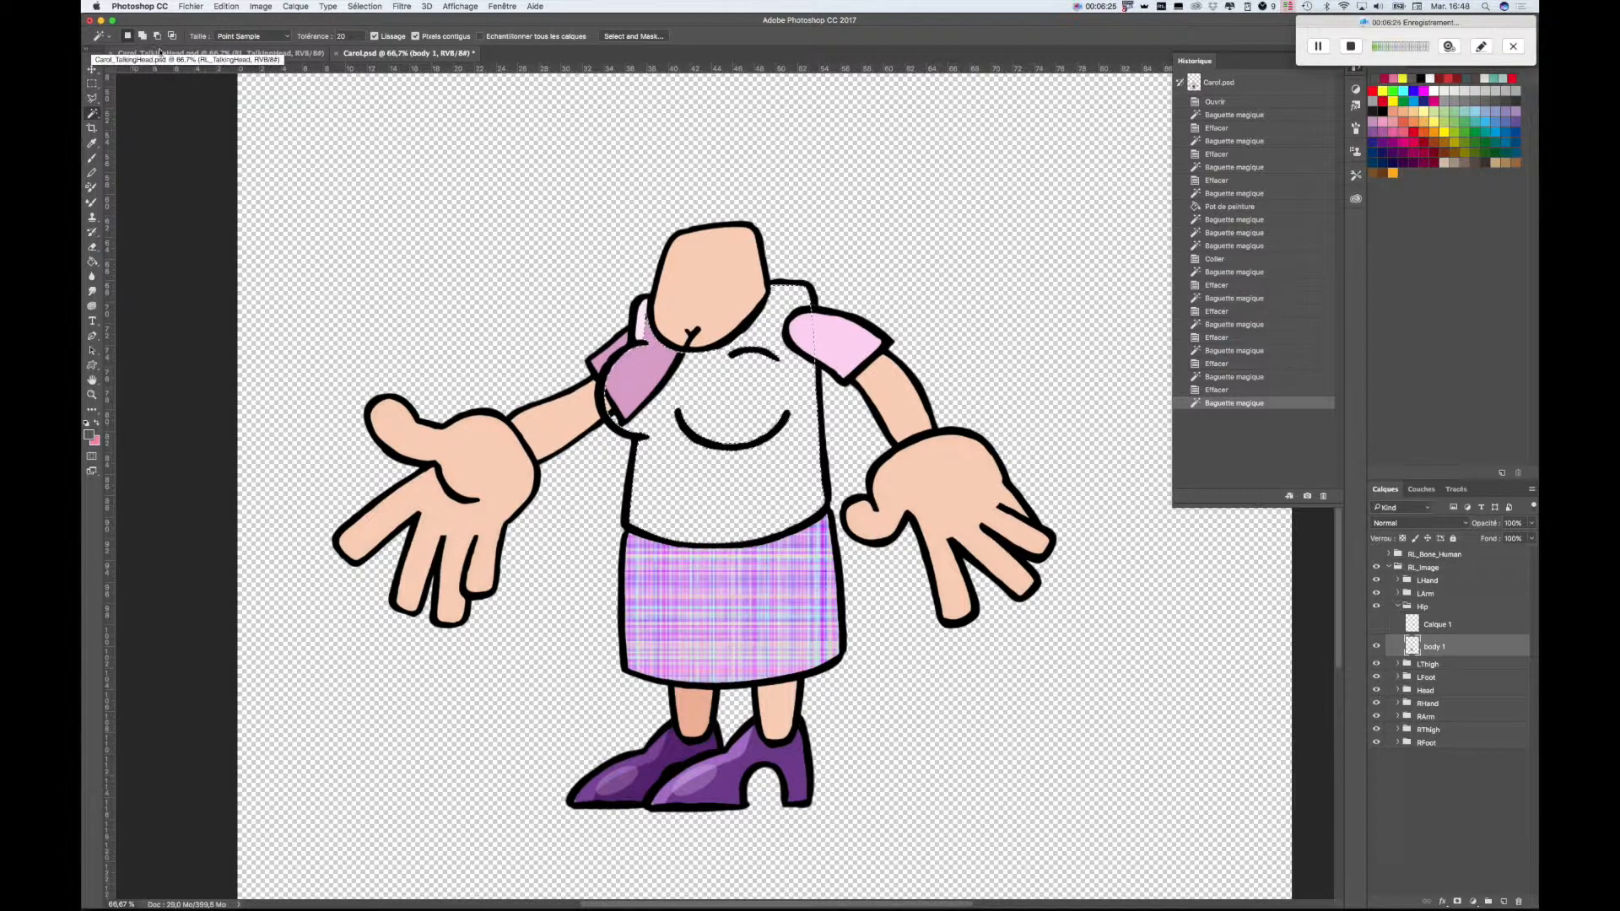
pyautogui.click(93, 263)
pyautogui.click(201, 37)
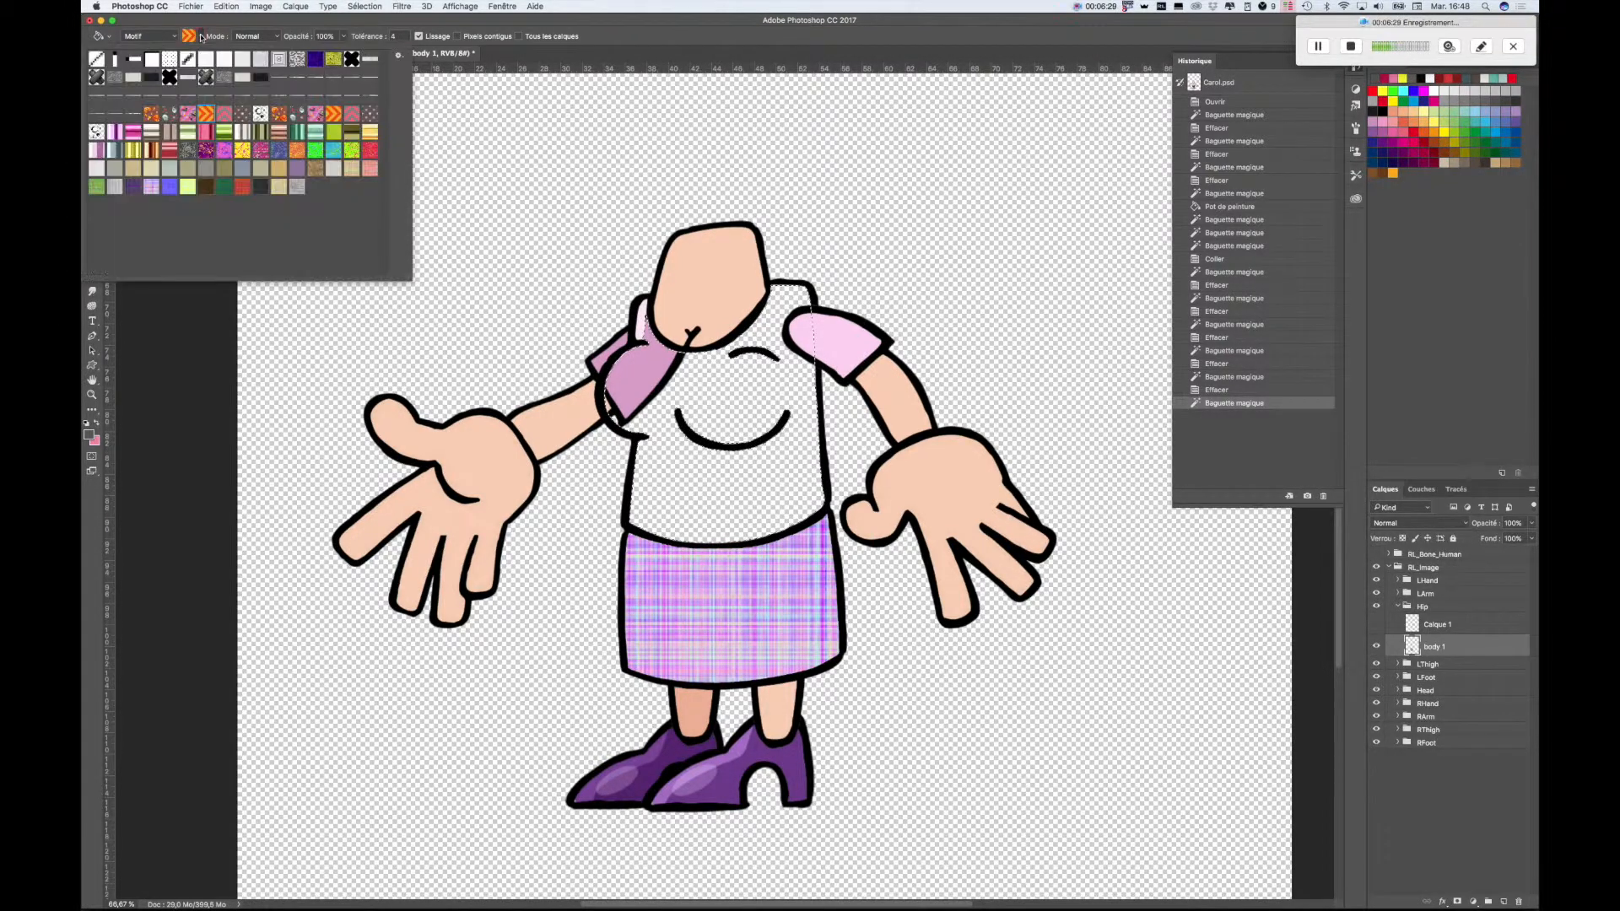
pyautogui.click(187, 114)
pyautogui.click(727, 487)
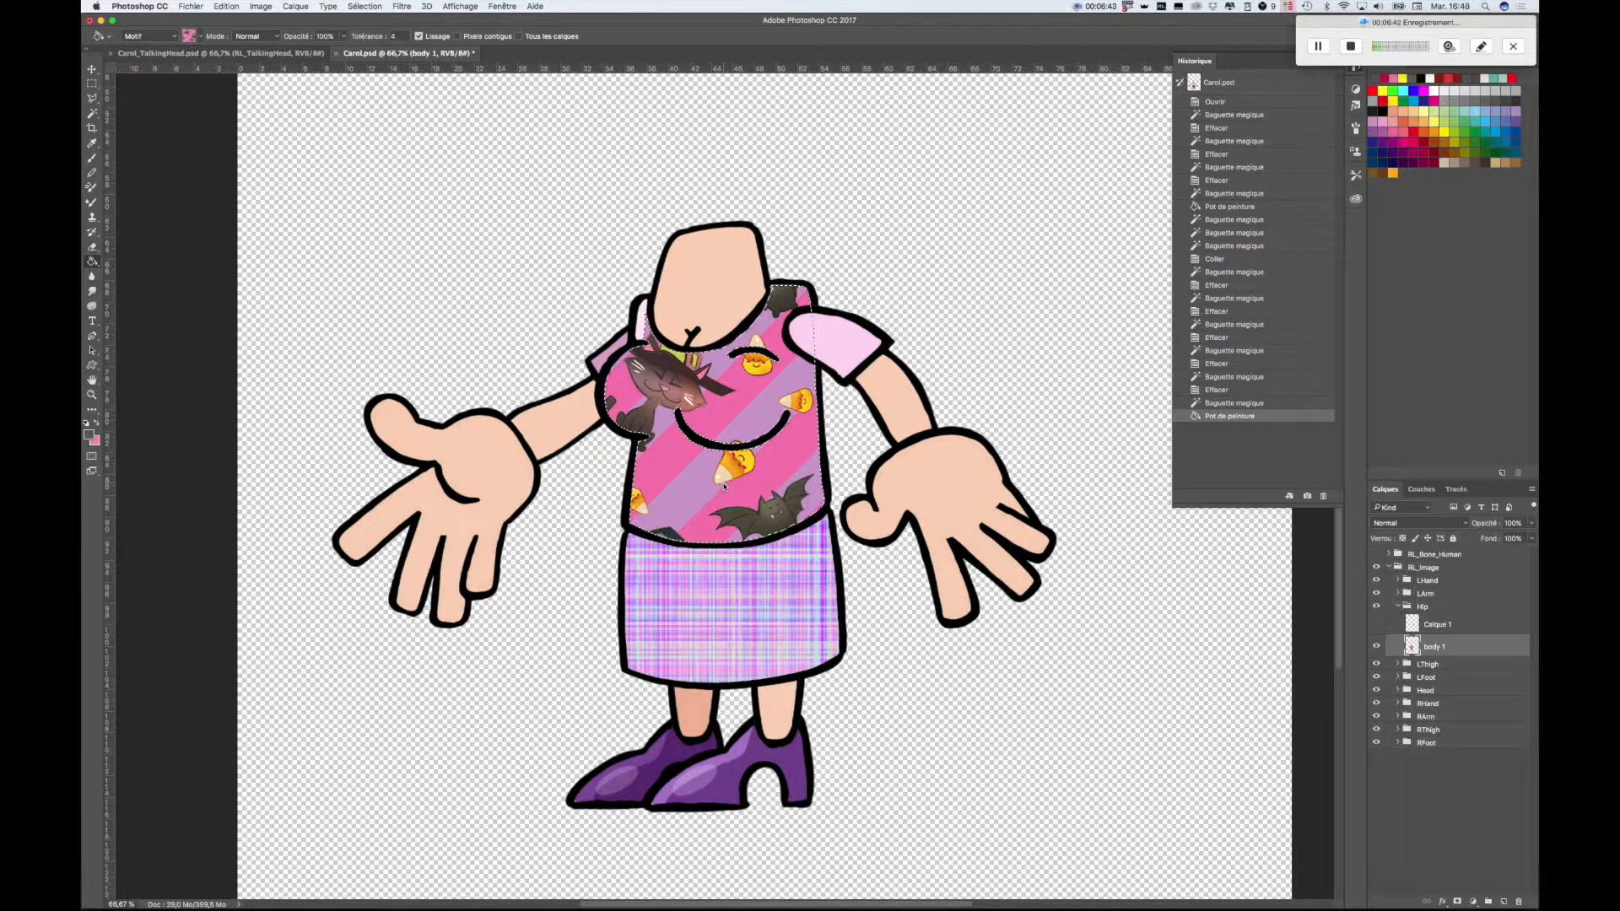
pyautogui.press('super+d')
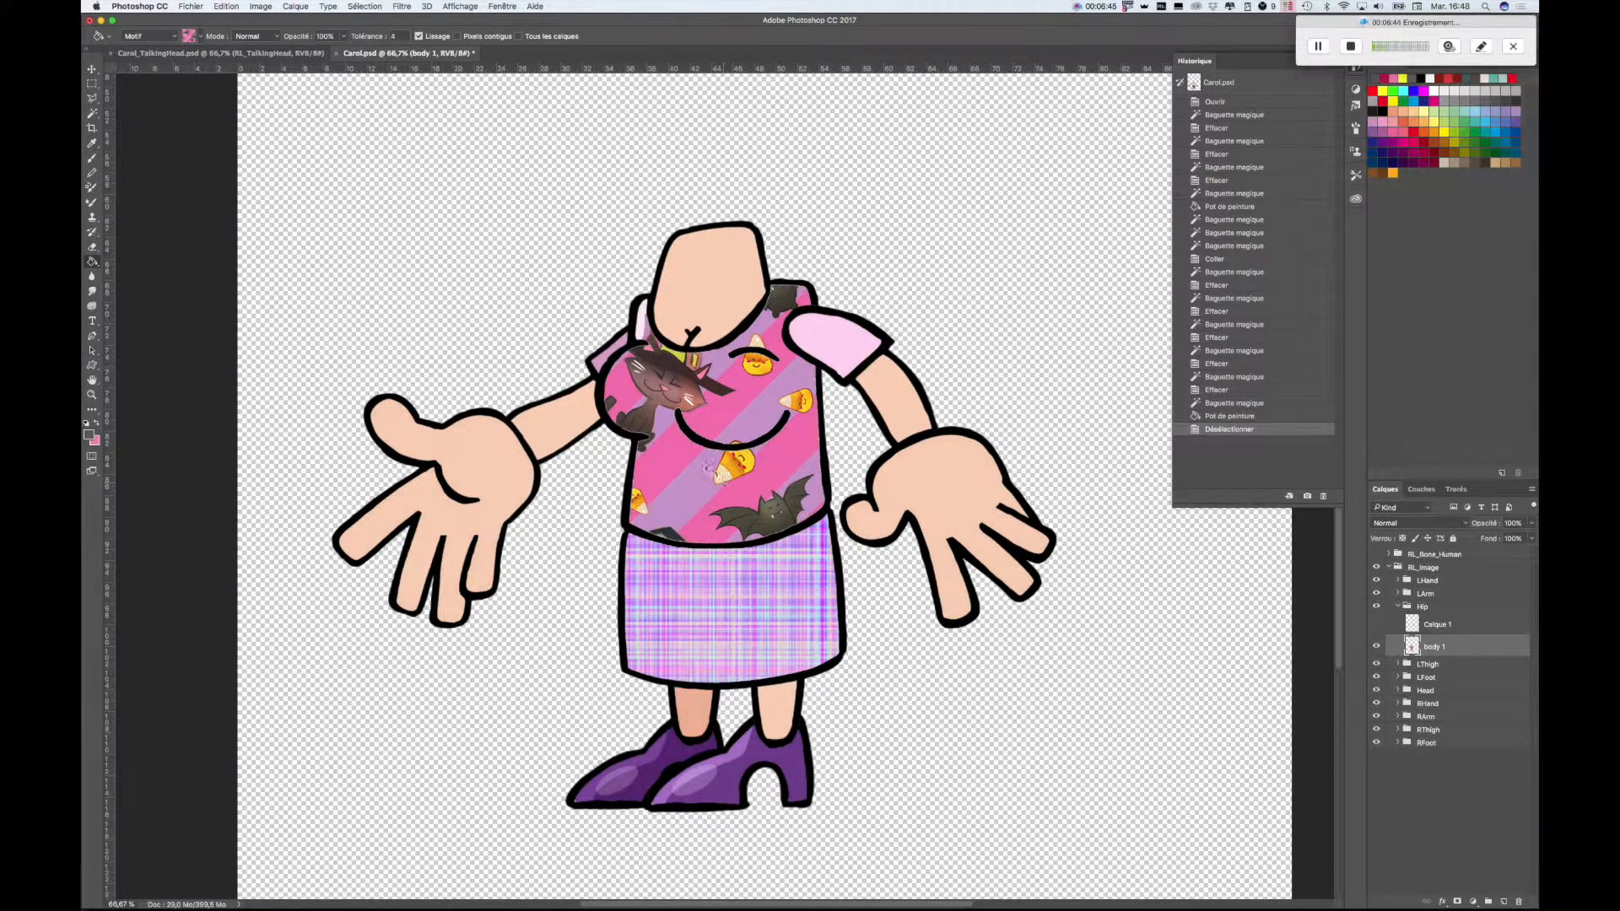
# - Show the Calque 1 shadow layer and set its fill opacity to 41%
pyautogui.click(1376, 624)
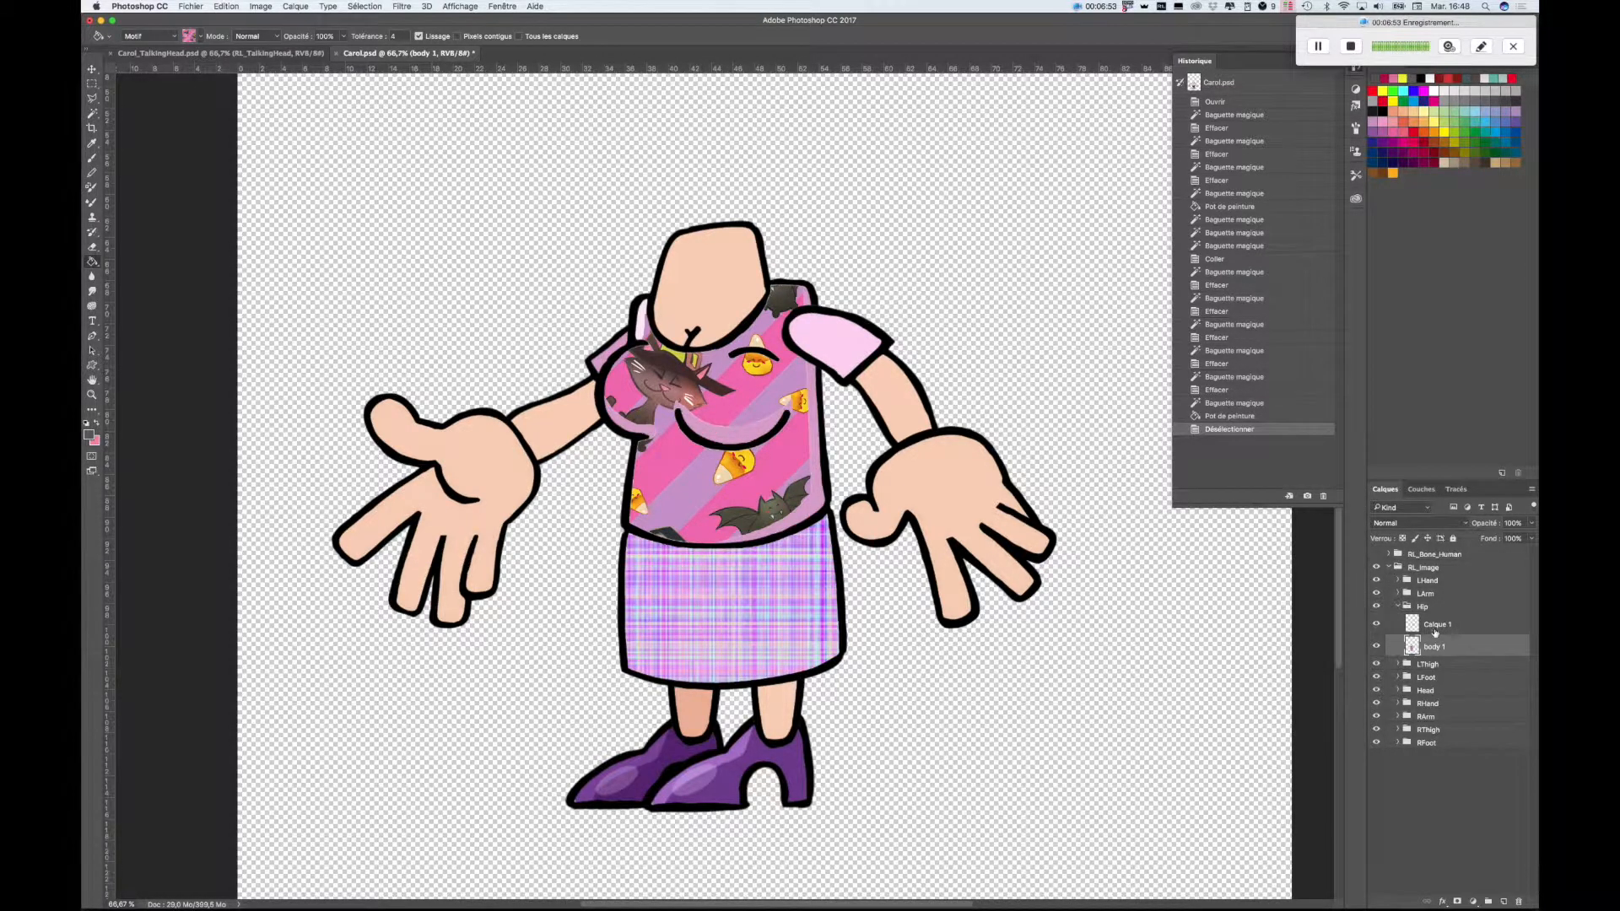
pyautogui.click(1438, 625)
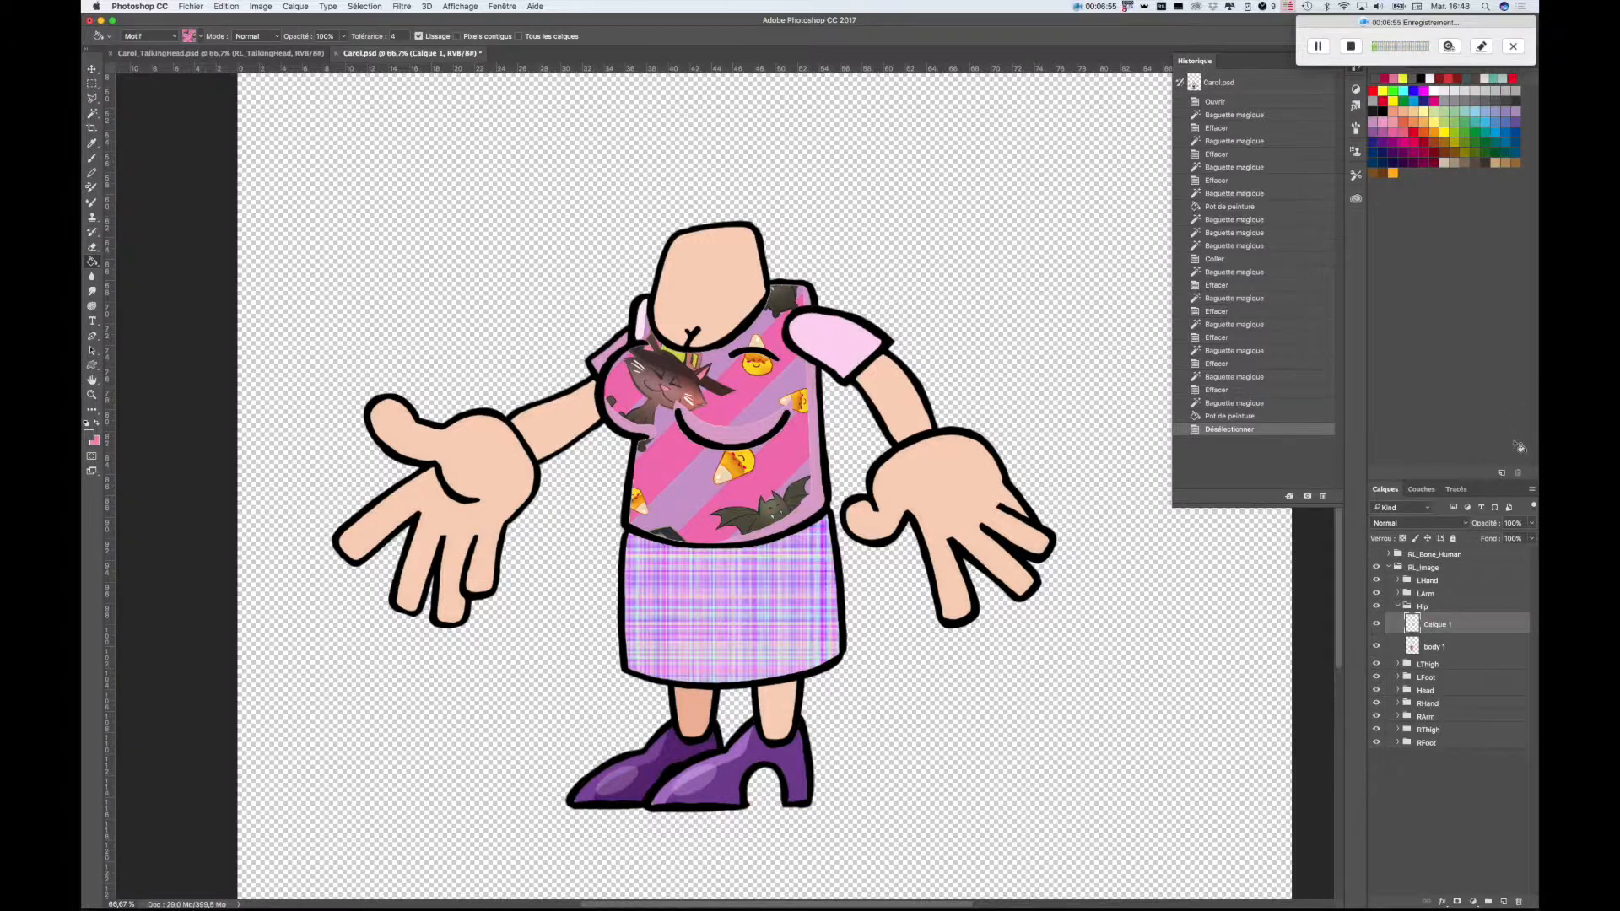
pyautogui.click(1531, 538)
pyautogui.moveTo(1531, 556); pyautogui.dragTo(1500, 558)
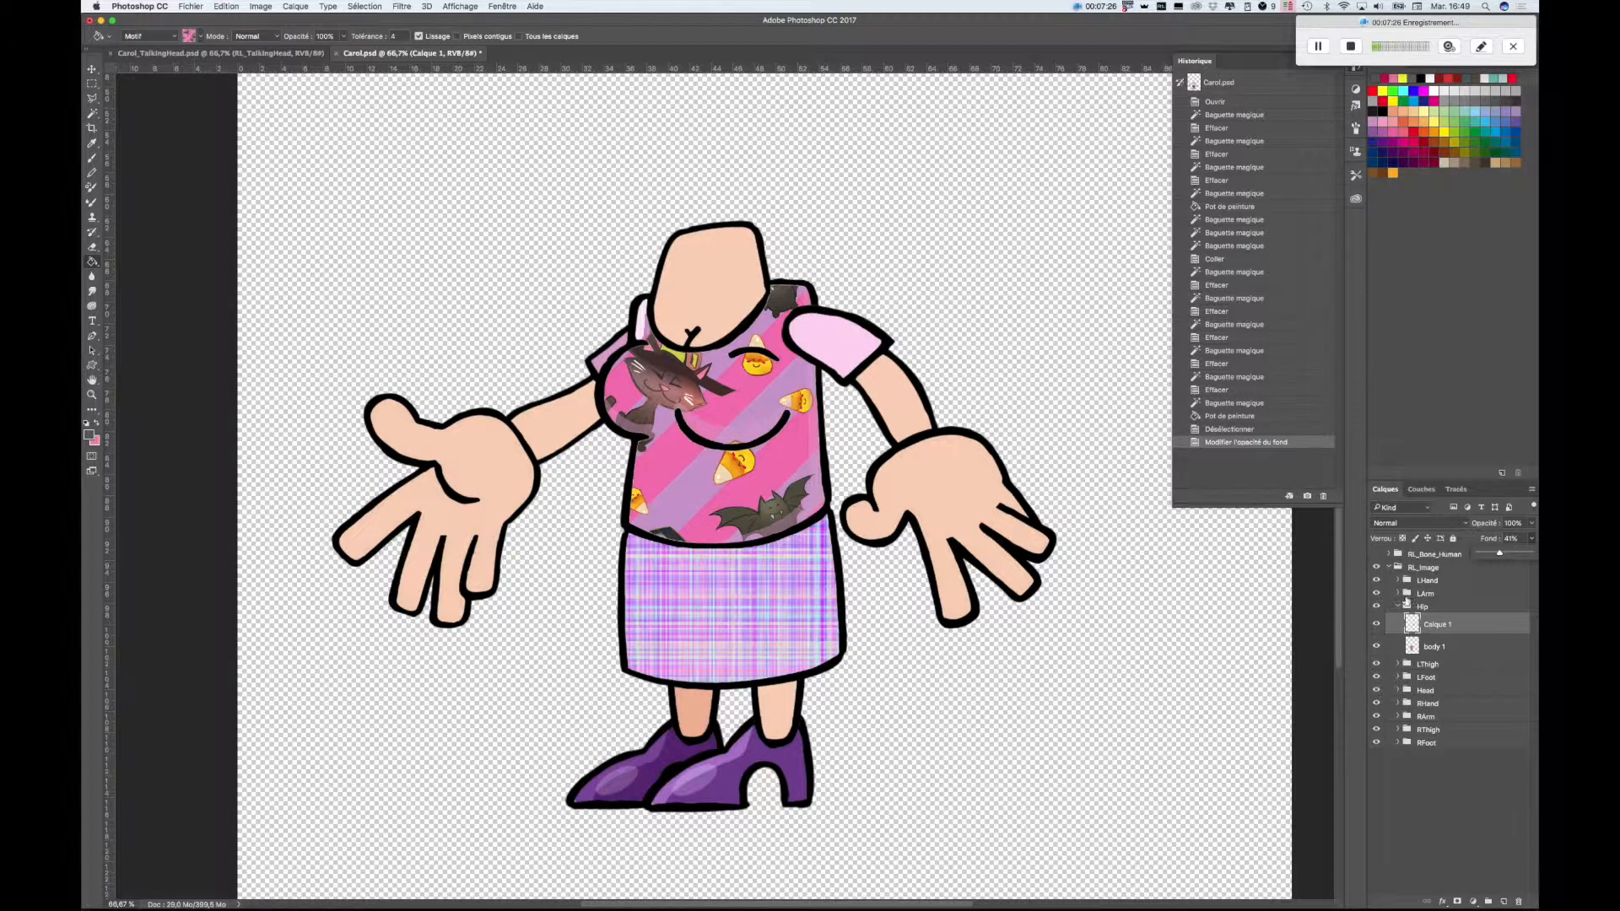
# - Expand the LArm group and toggle its visibility to check which arm it contains
pyautogui.click(1398, 594)
pyautogui.click(1376, 595)
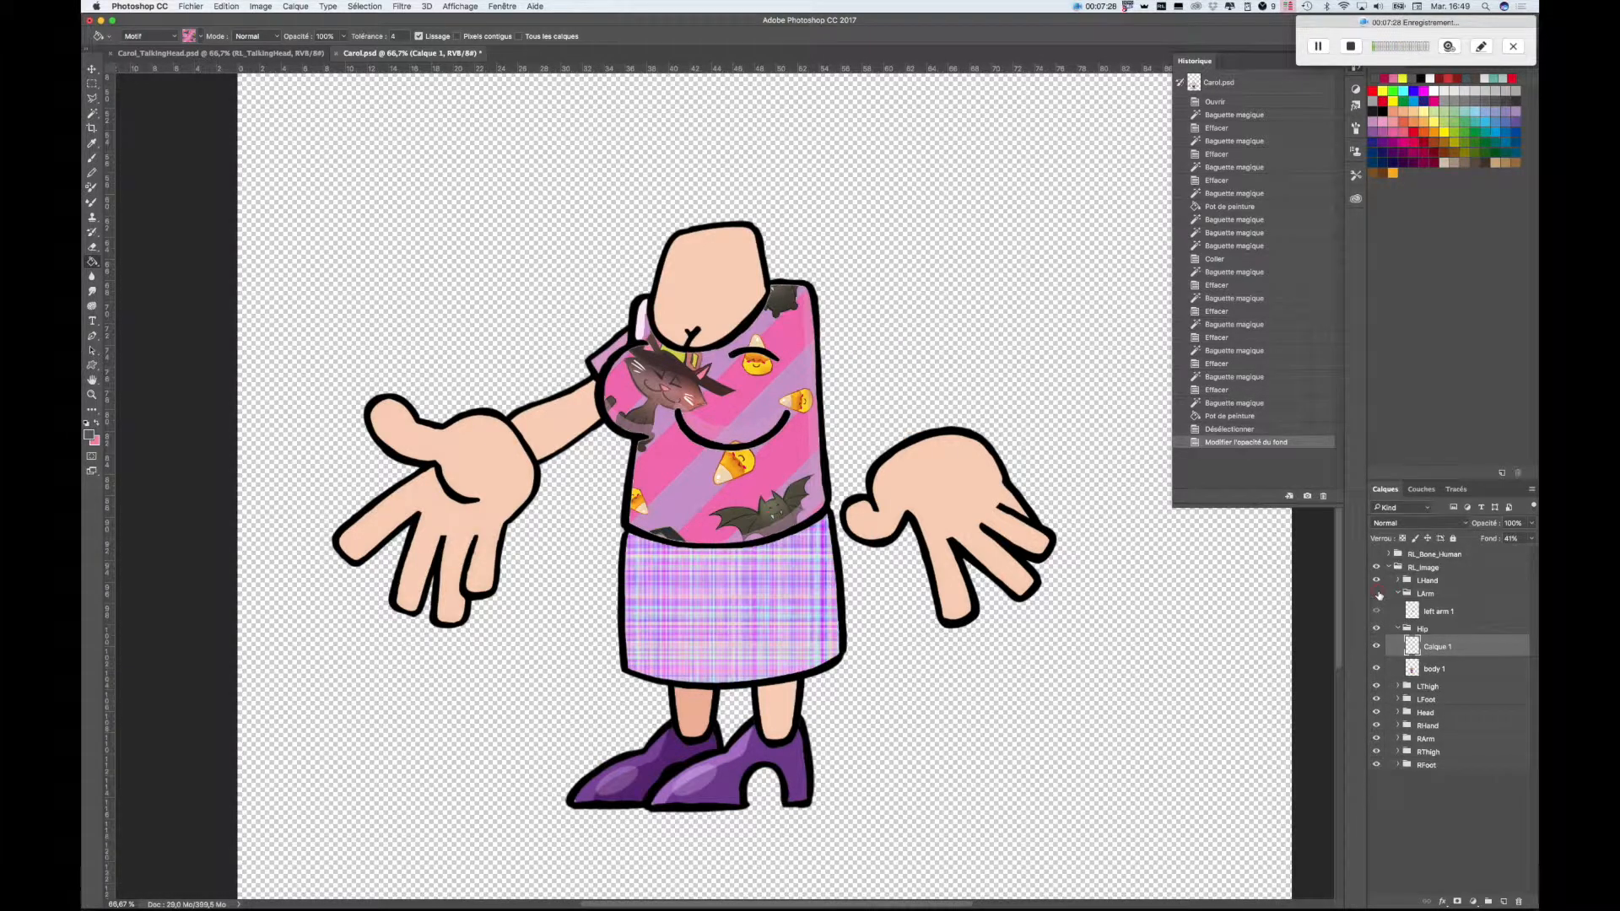
pyautogui.click(1377, 595)
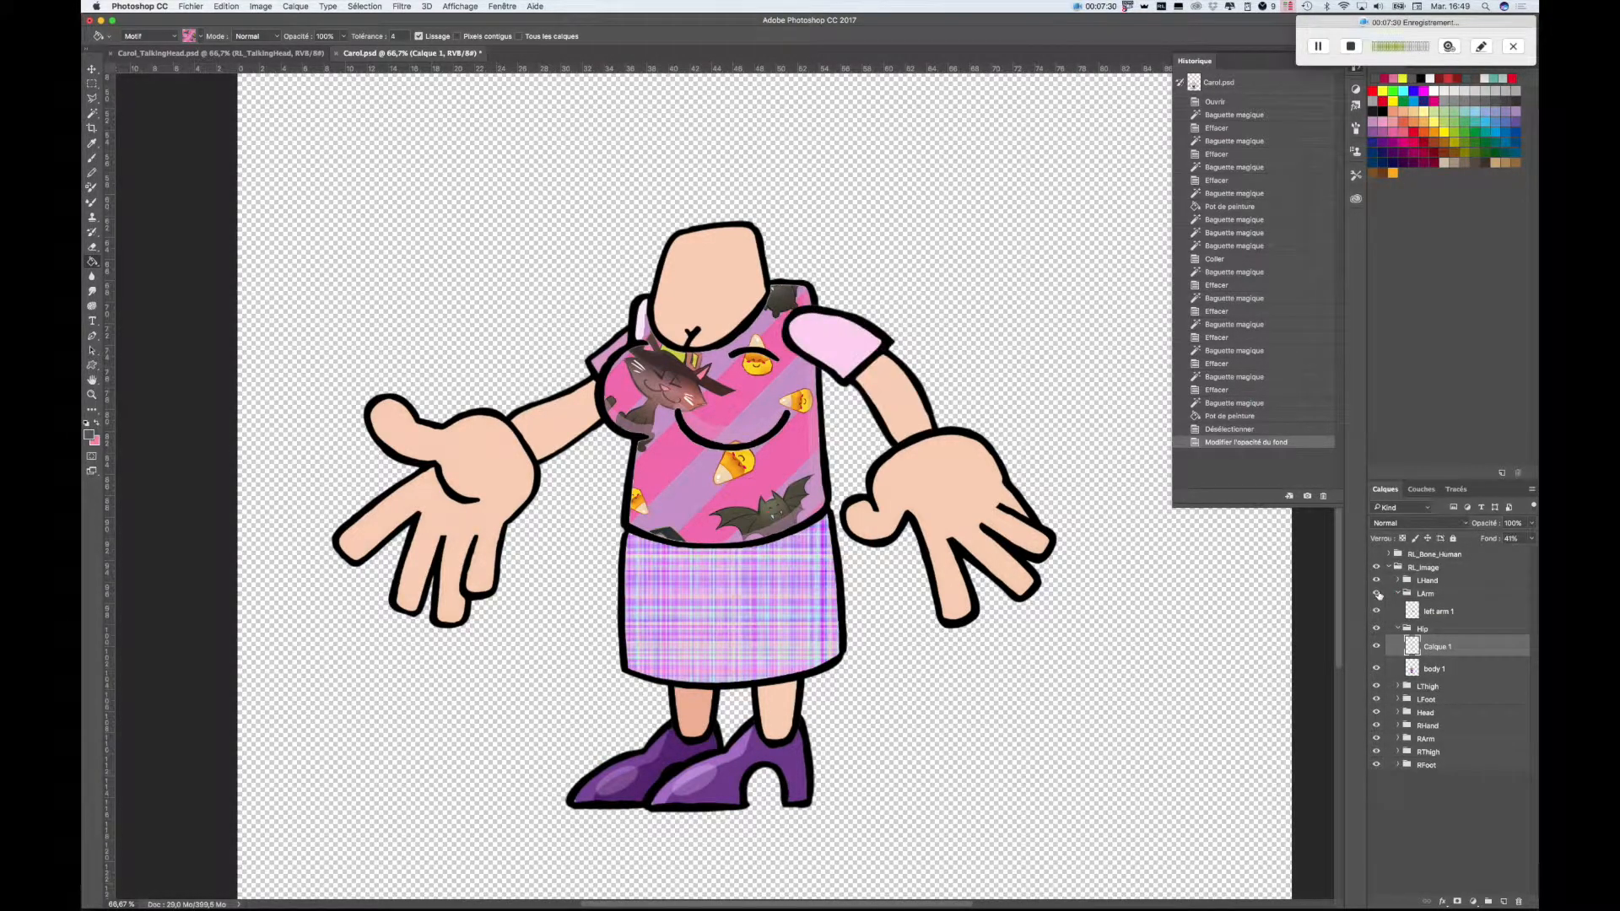
pyautogui.click(92, 113)
pyautogui.click(839, 353)
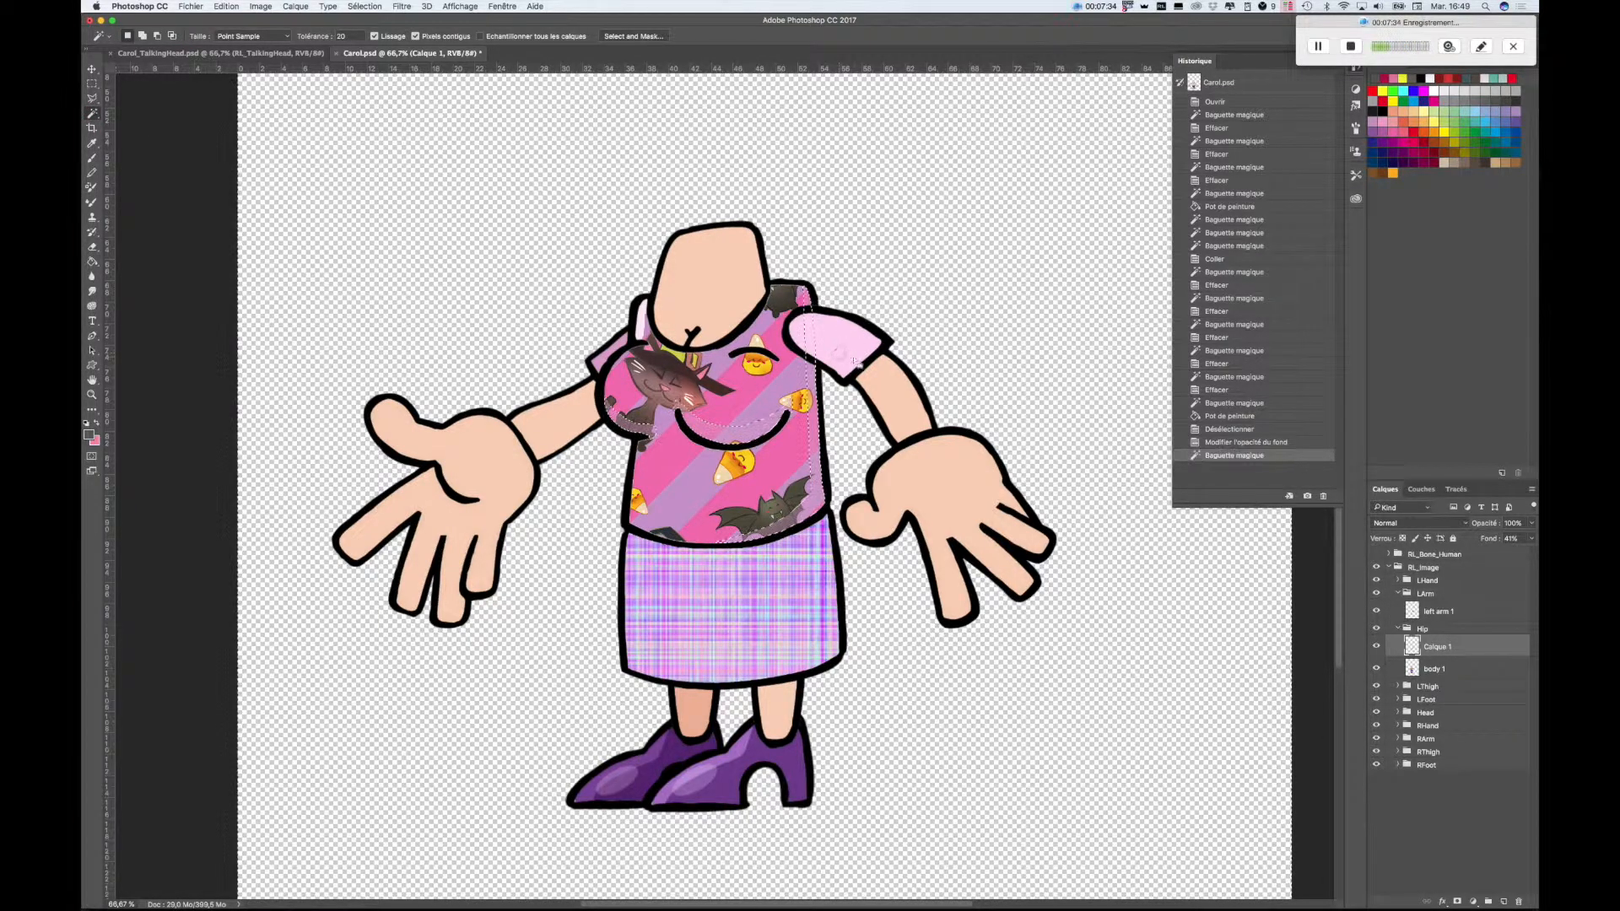
pyautogui.press('super+d')
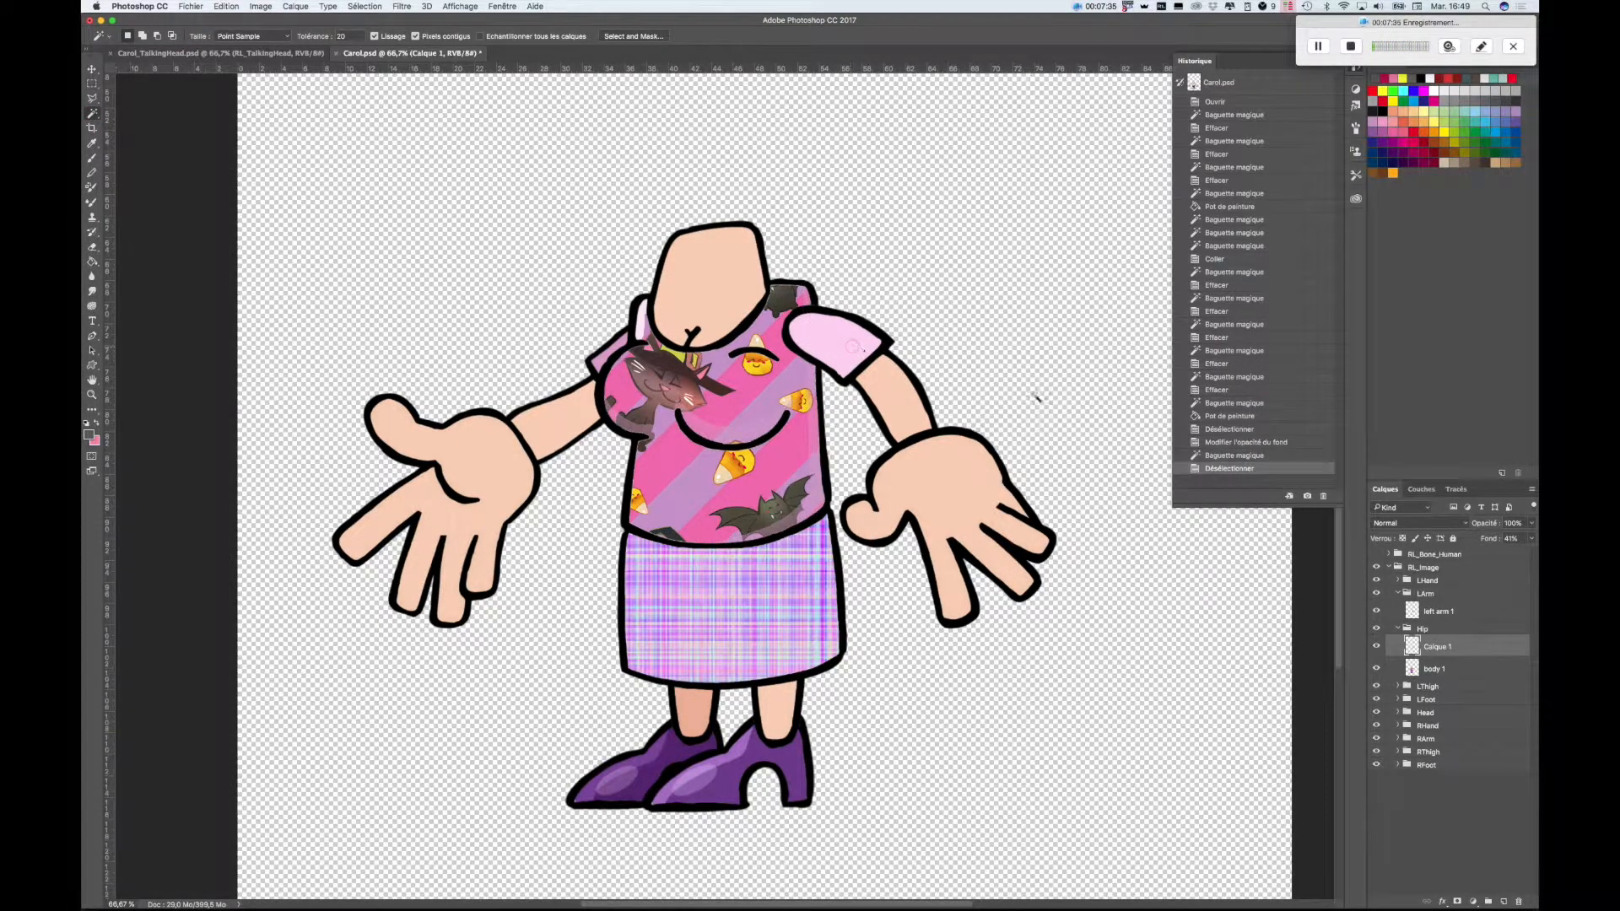
# - Select the pink sleeve on the left arm 1 layer and fill it with the cat and bat pattern
pyautogui.click(1400, 631)
pyautogui.click(1430, 612)
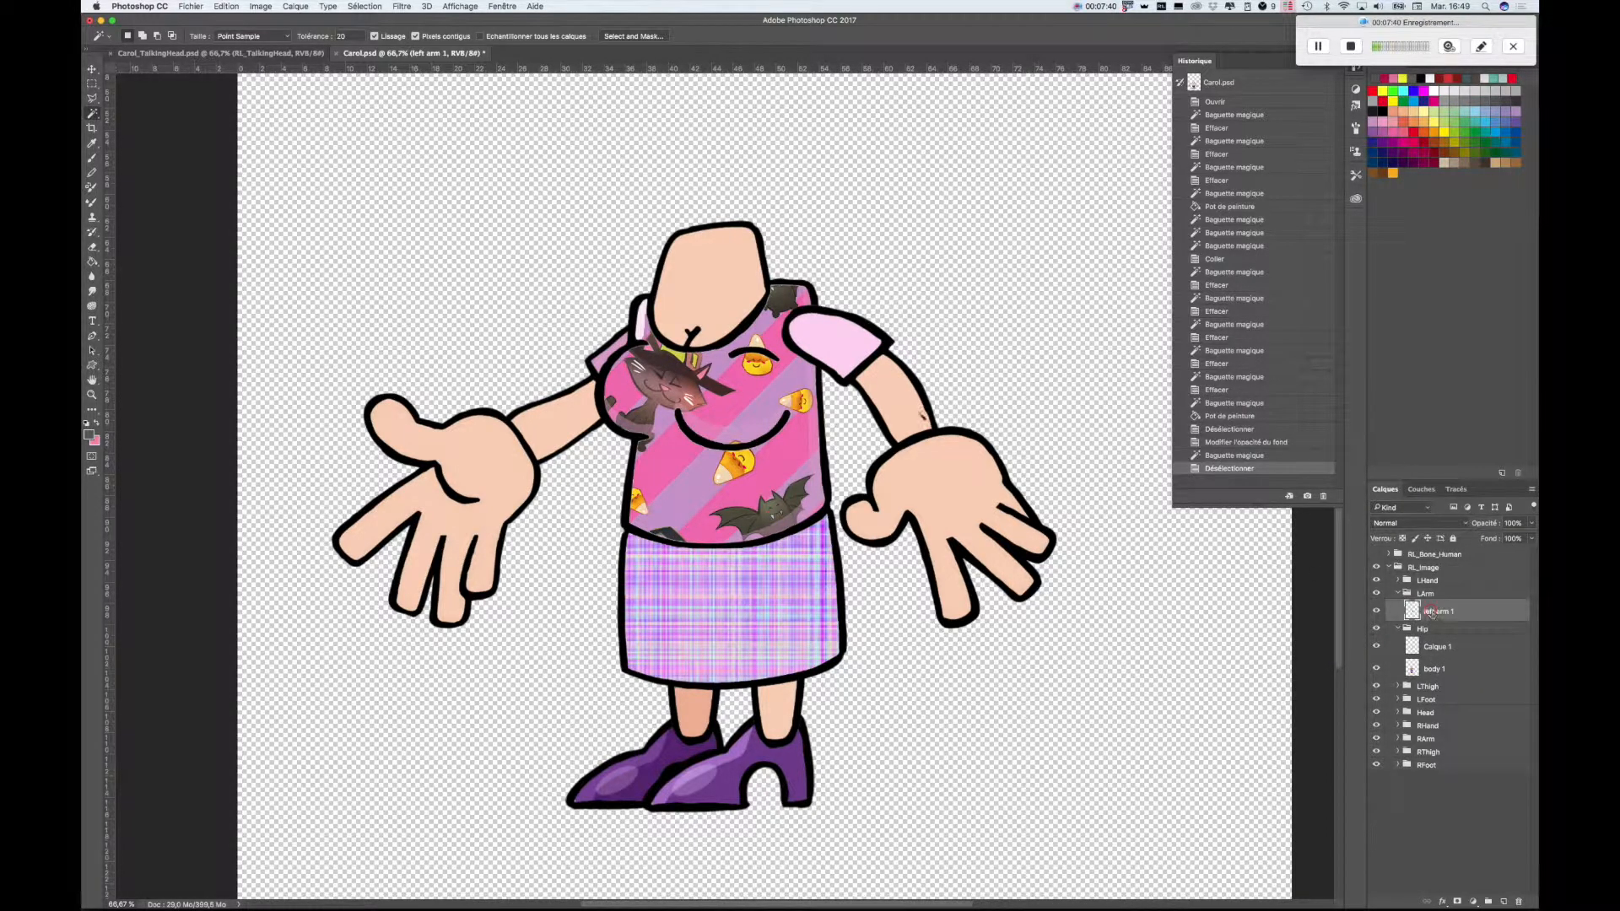
pyautogui.click(834, 361)
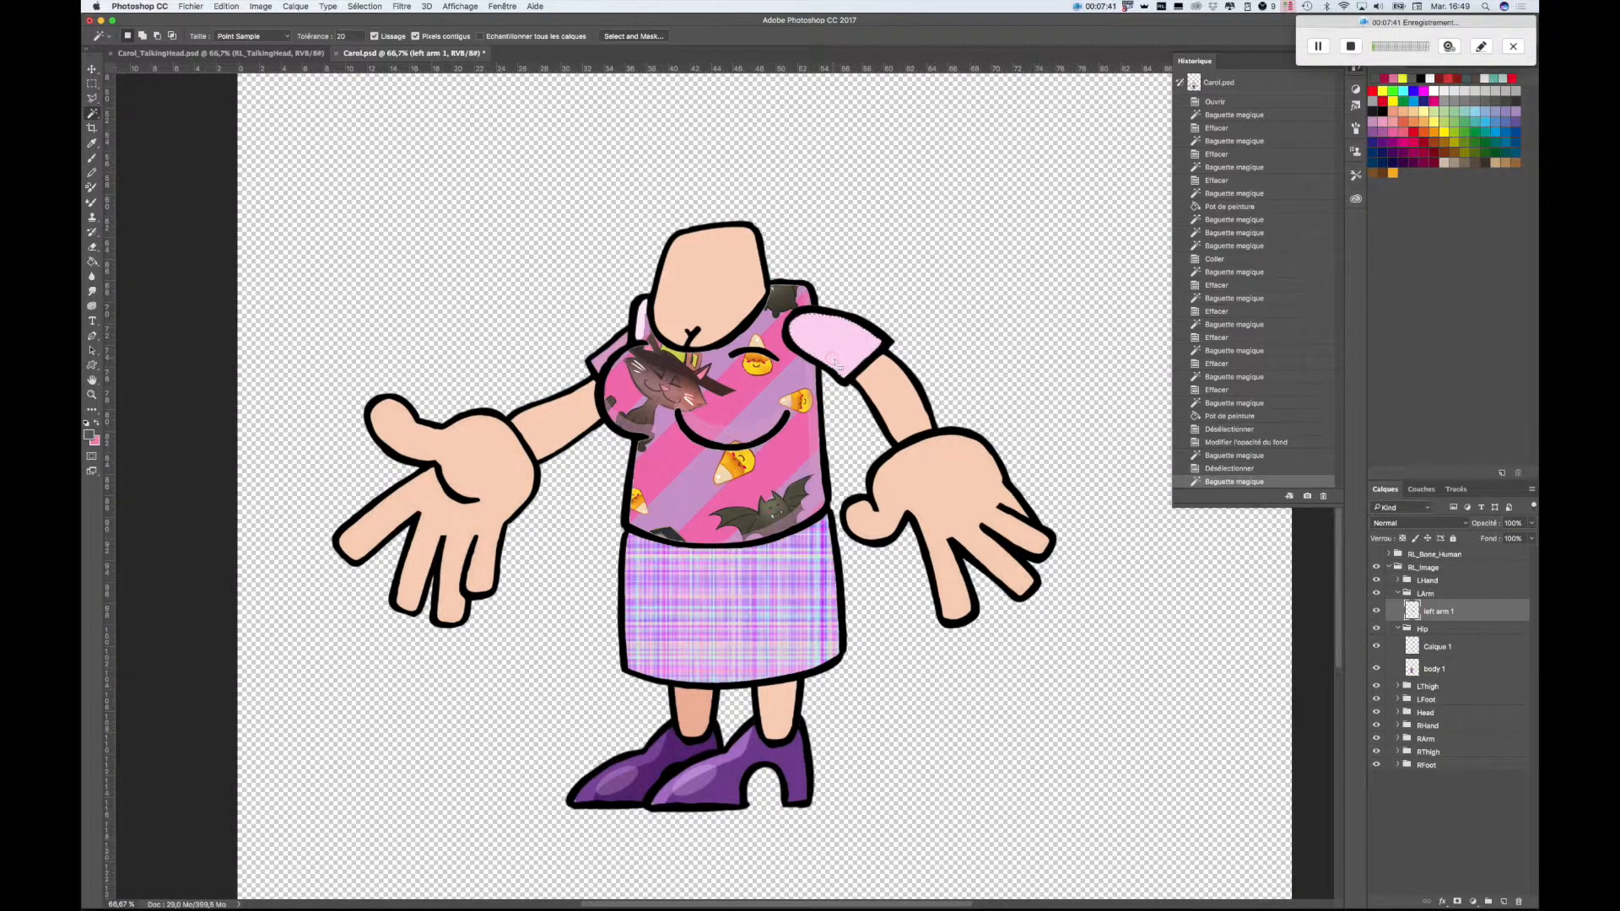
pyautogui.click(92, 261)
pyautogui.click(837, 359)
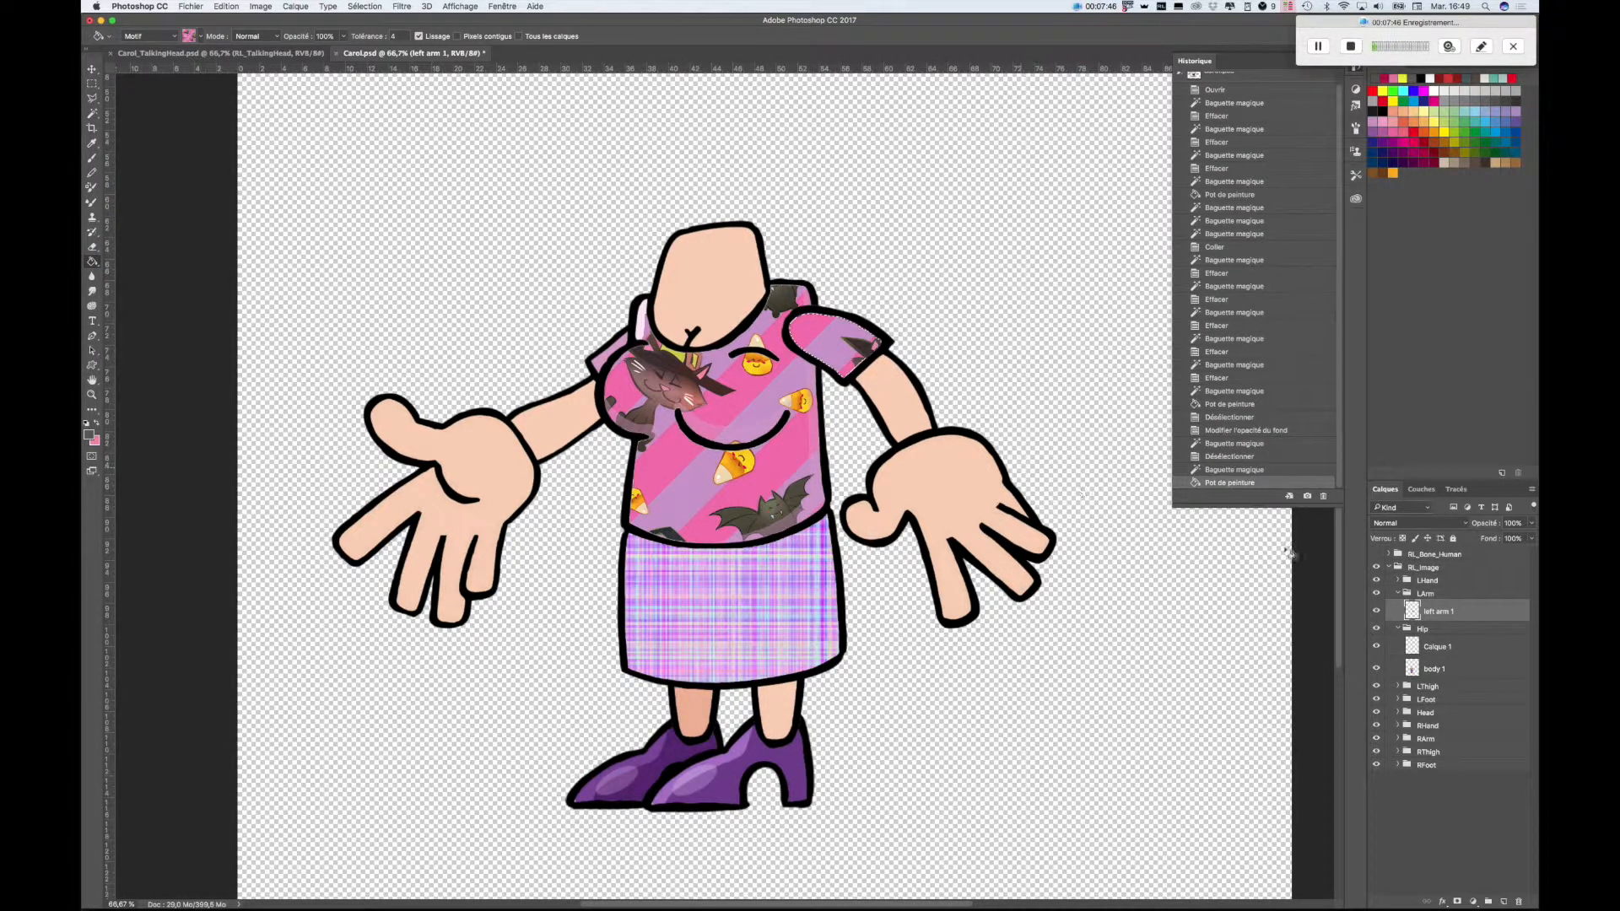
# - Fill the sleeve on the right arm 1 layer with the cat and bat pattern, hiding body 1 while working and showing it again
pyautogui.click(1398, 738)
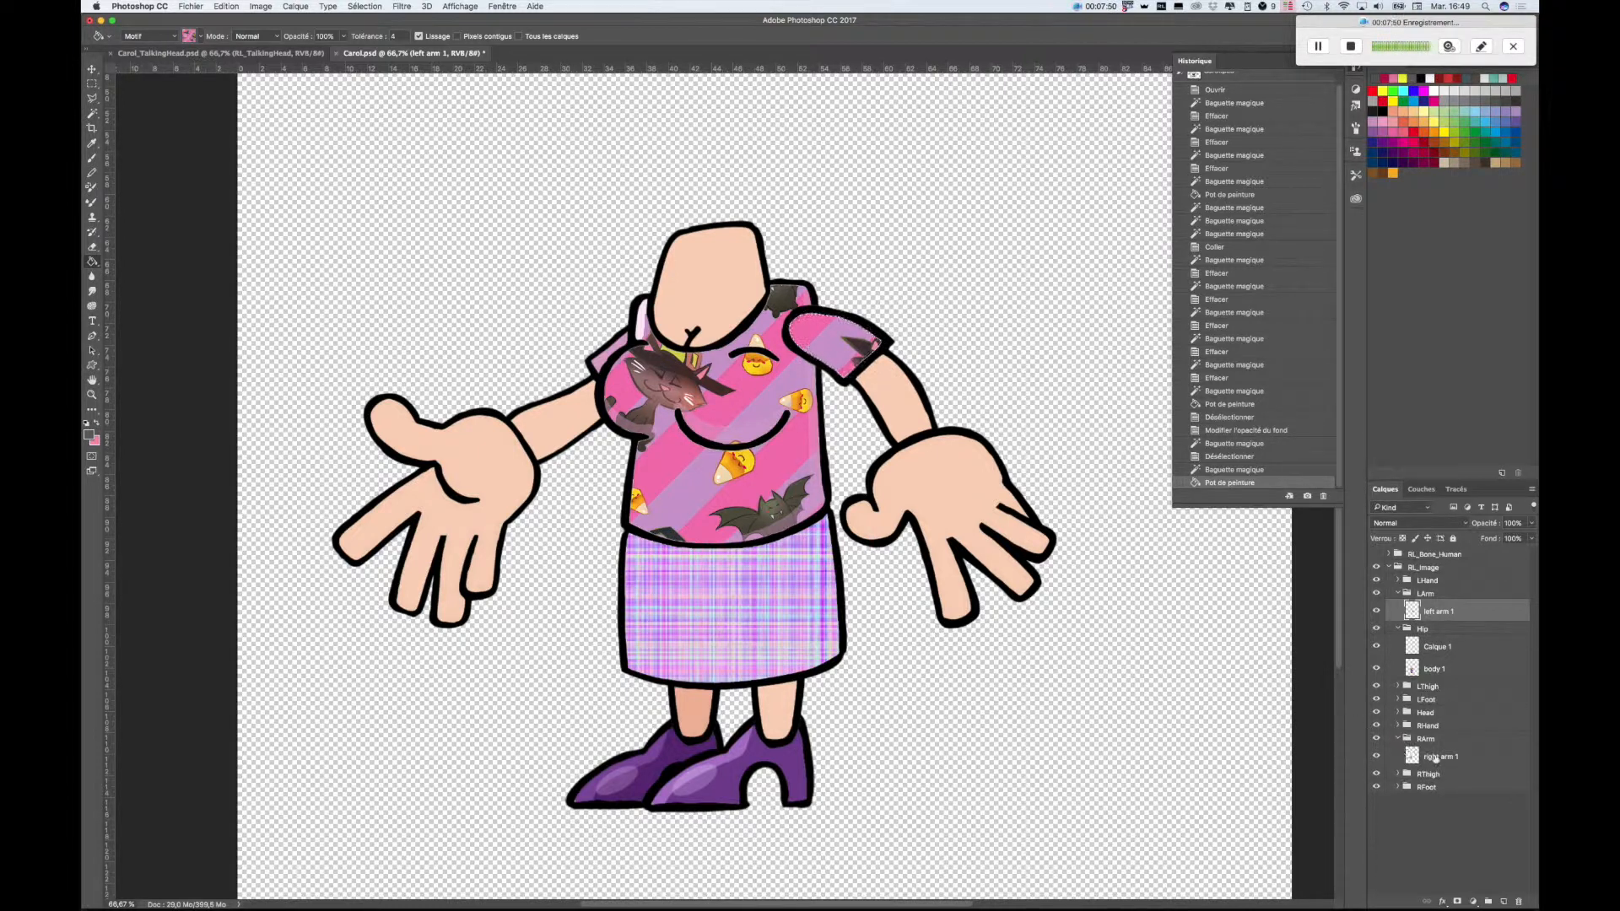
pyautogui.click(1435, 757)
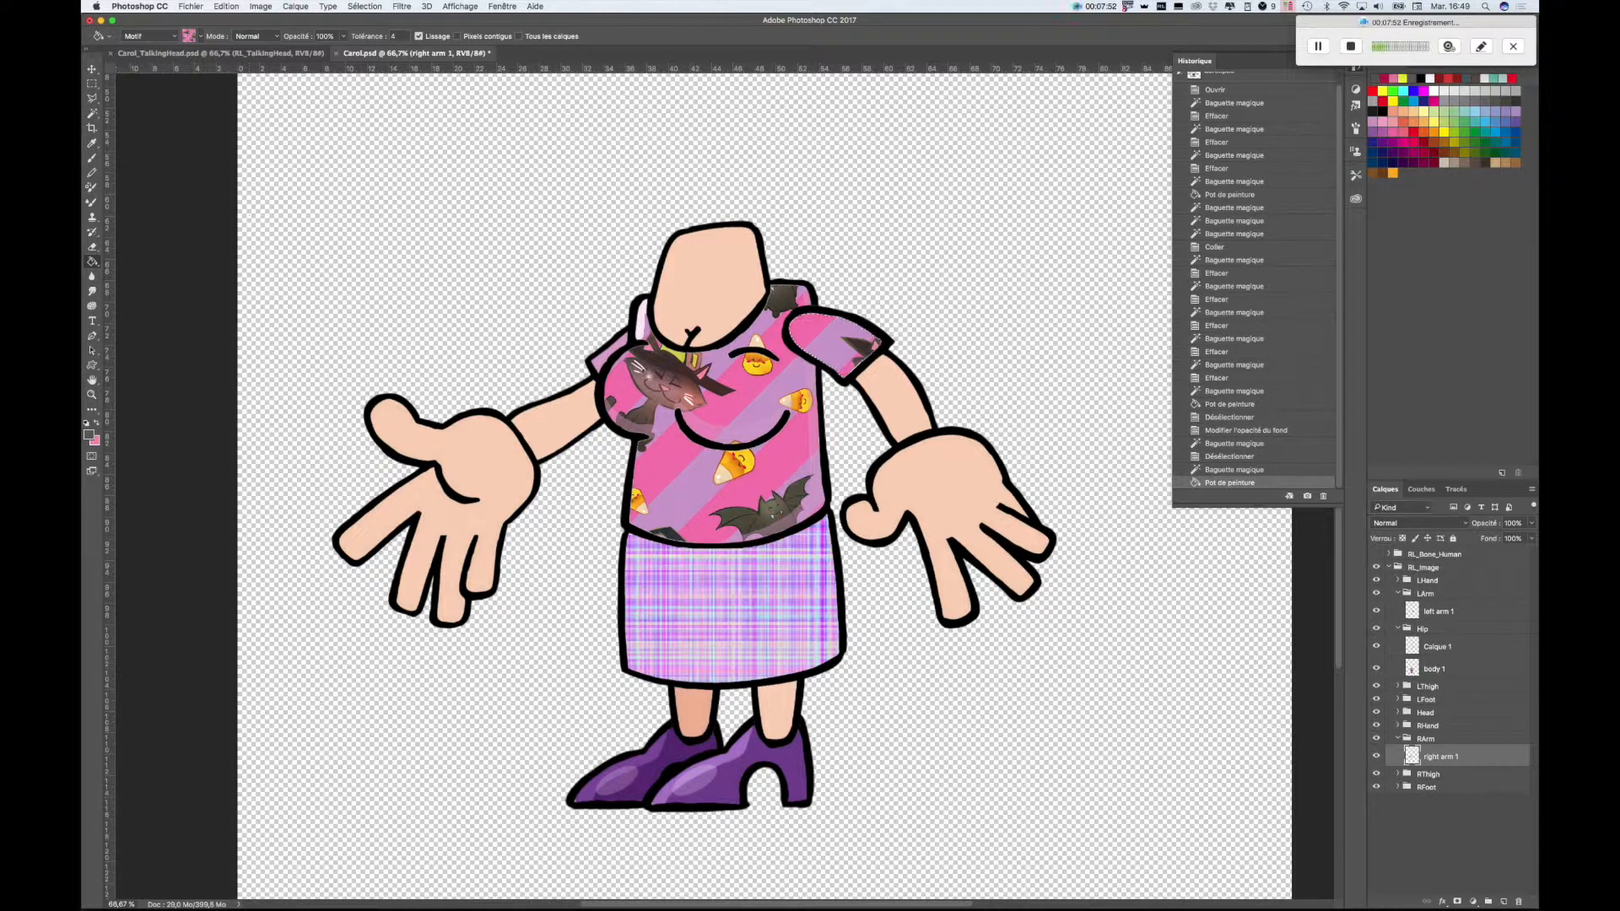
pyautogui.click(1377, 669)
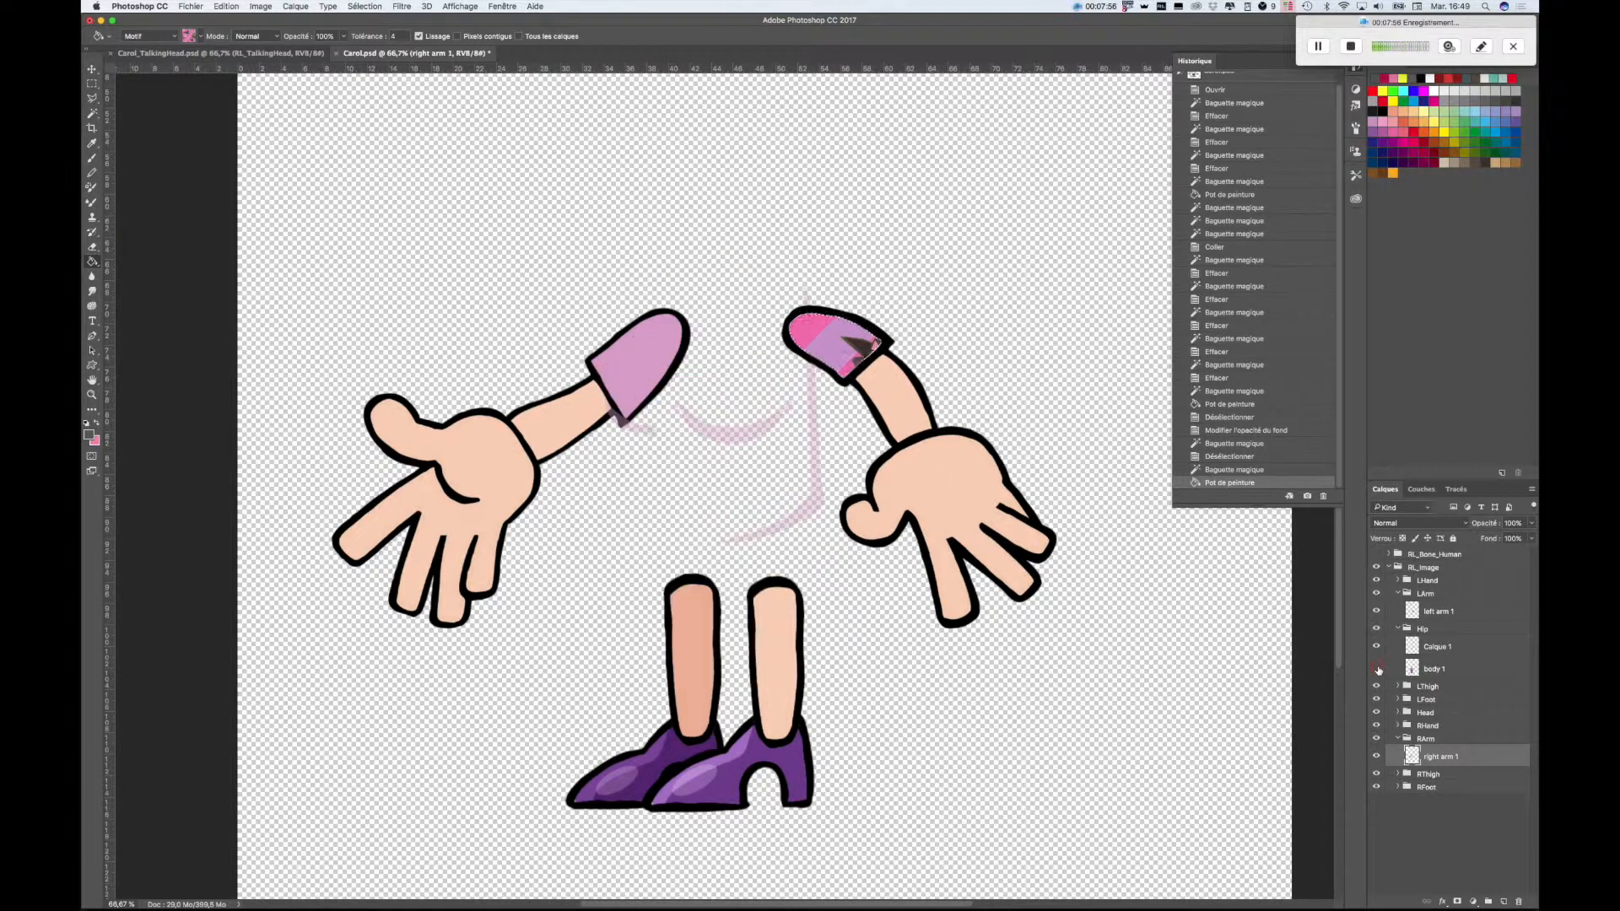
pyautogui.click(92, 113)
pyautogui.click(641, 377)
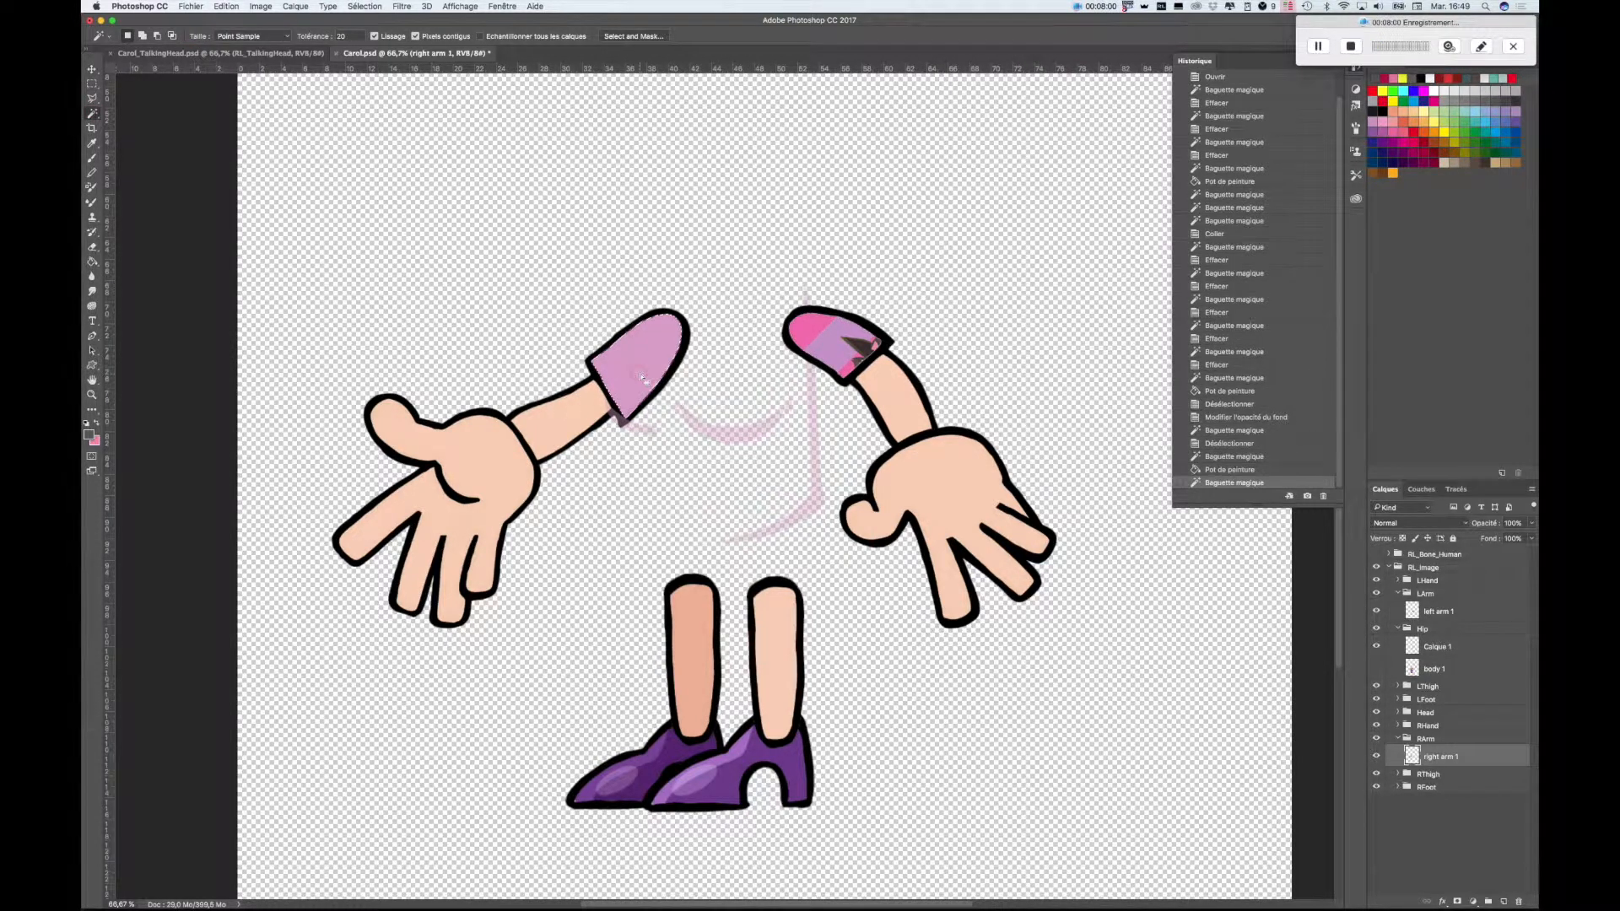
pyautogui.click(93, 264)
pyautogui.click(640, 378)
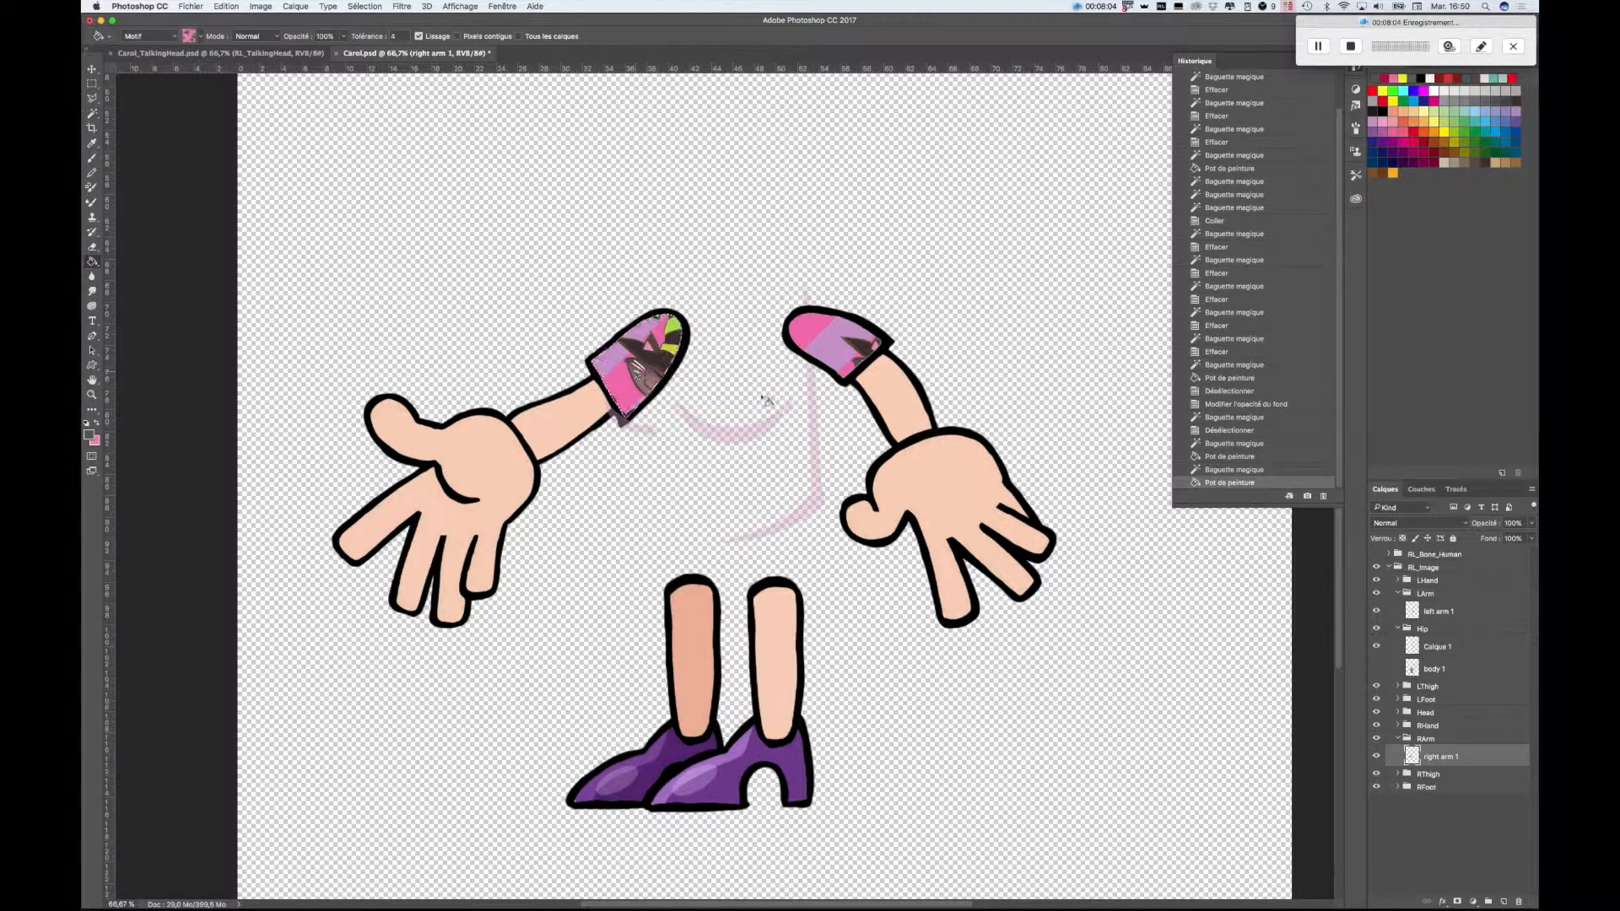
pyautogui.click(1376, 669)
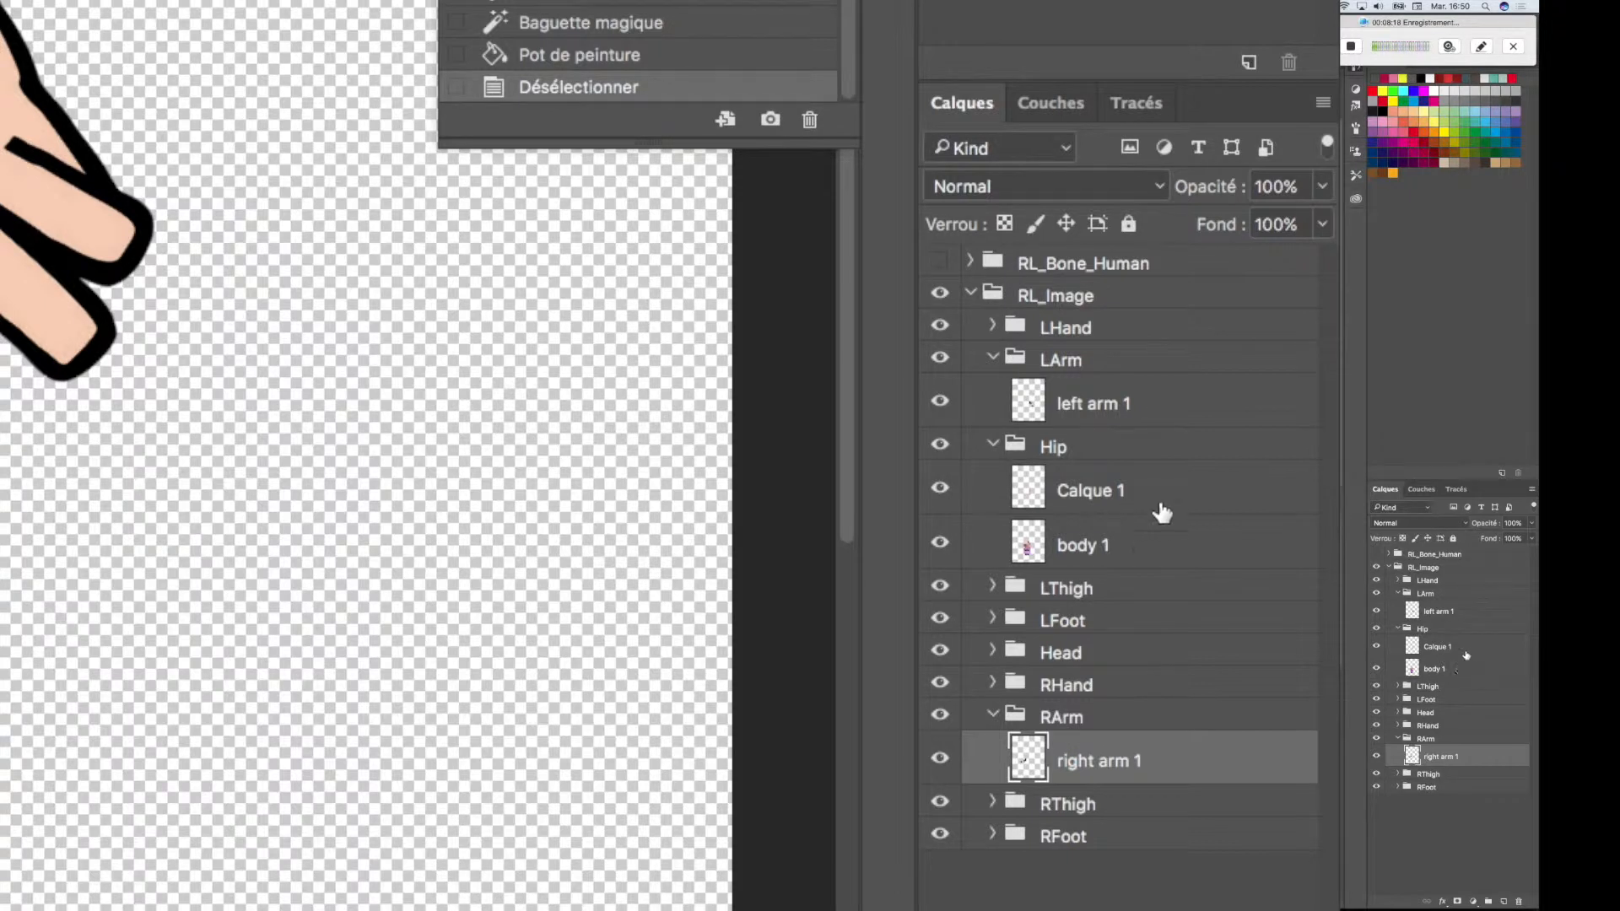
# - Select the Calque 1 and body 1 layers in the Hip group and merge them into one layer
pyautogui.doubleClick(1118, 548)
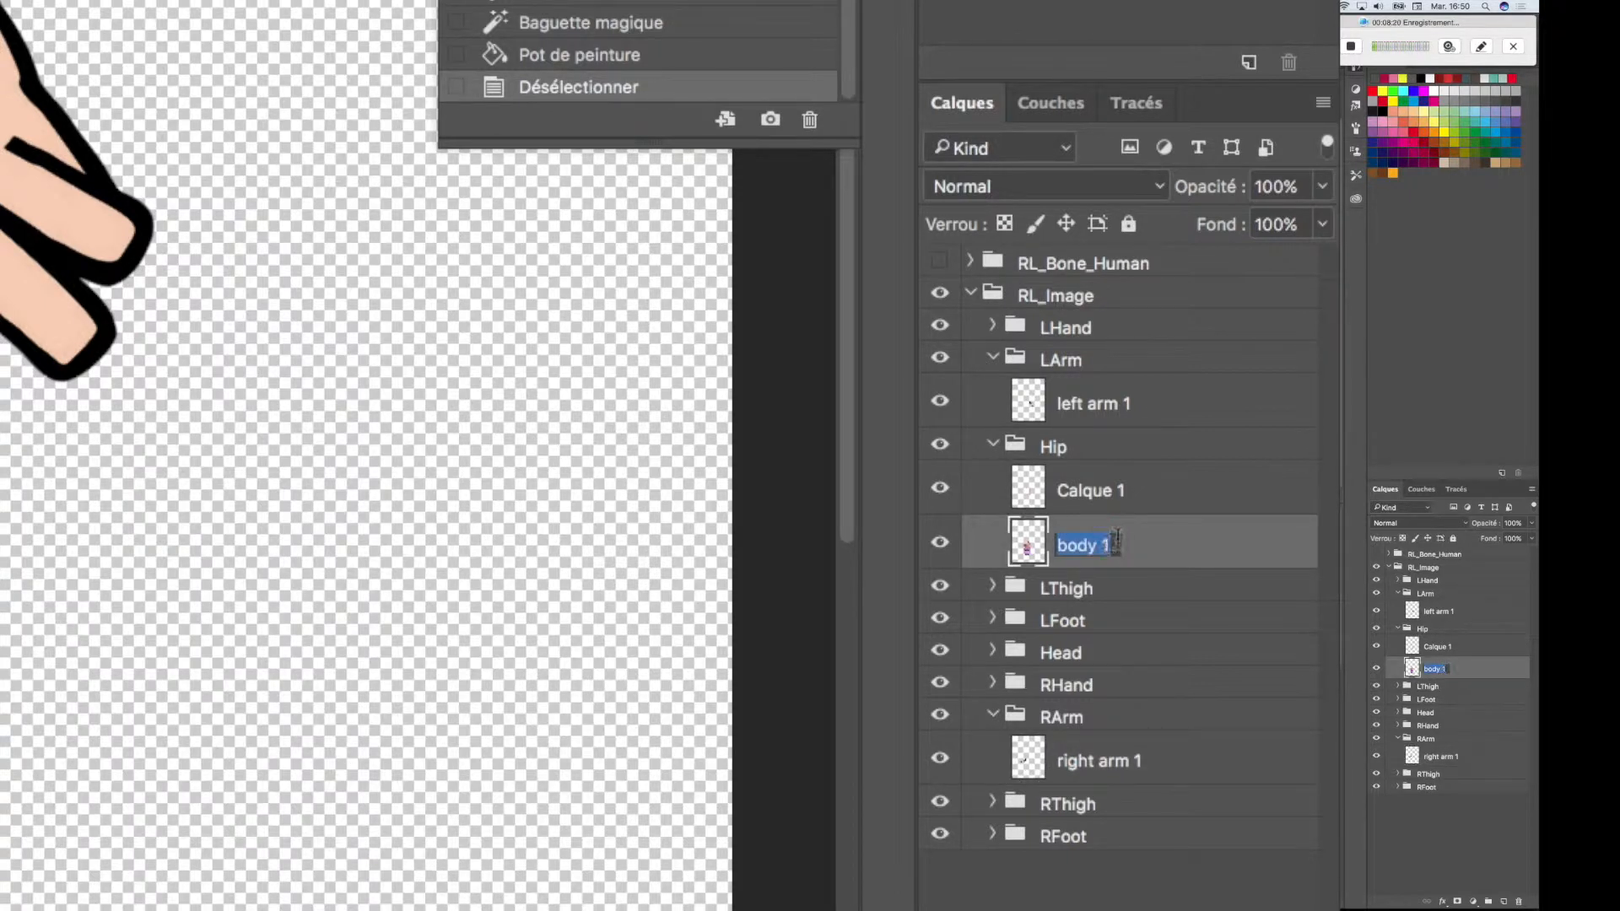
pyautogui.press('Return')
pyautogui.click(1143, 500)
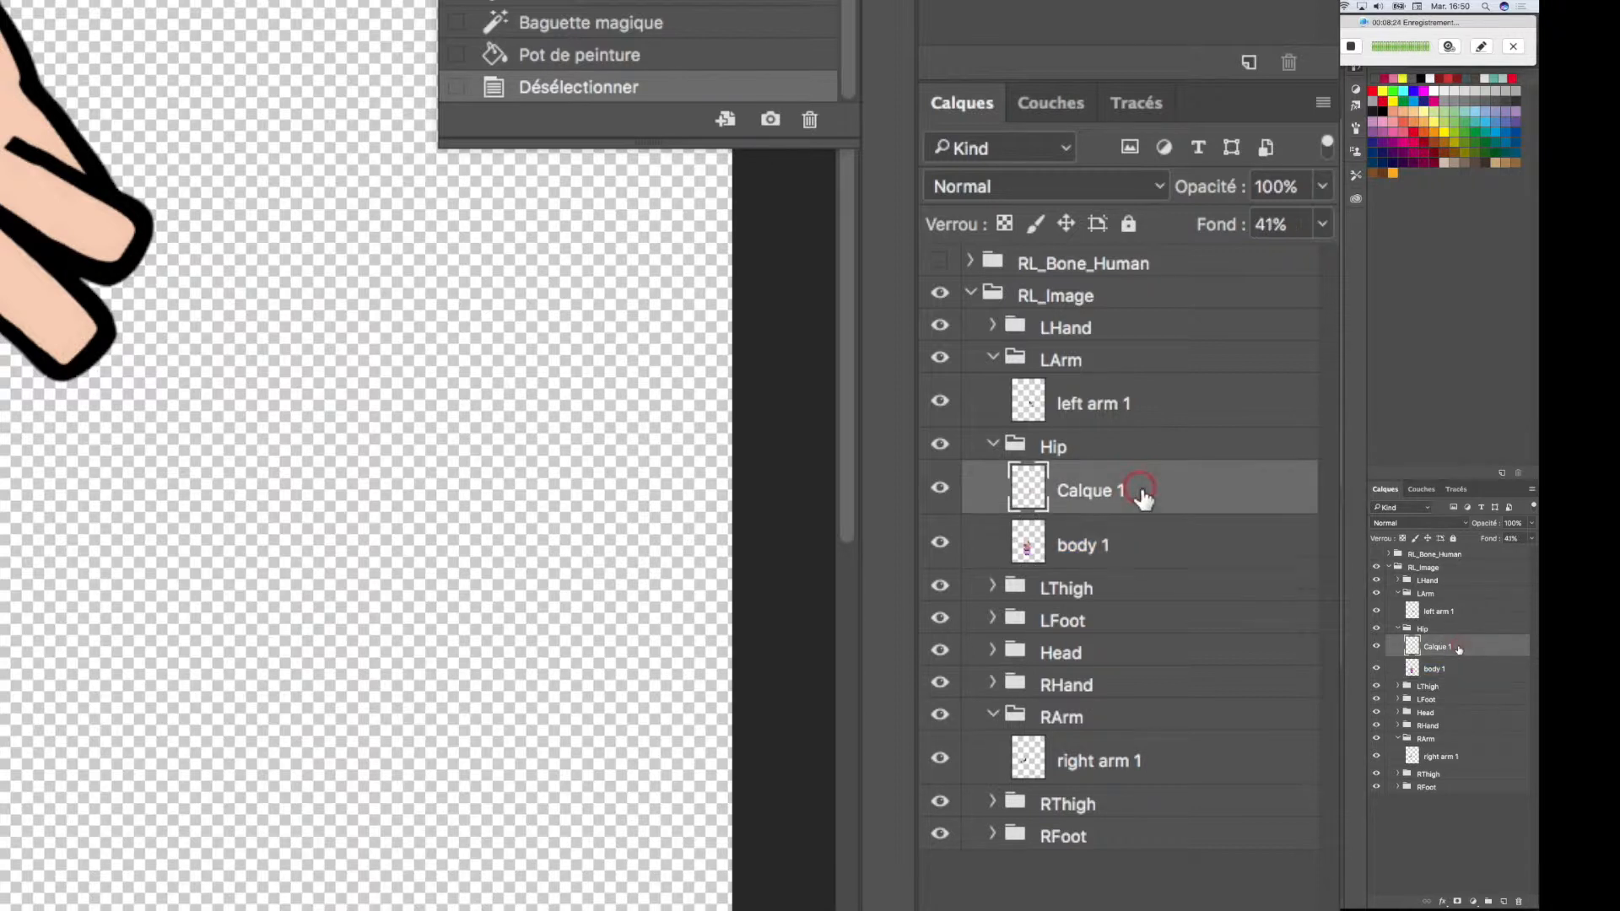
pyautogui.keyDown('shift'); pyautogui.click(1139, 544); pyautogui.keyUp('shift')
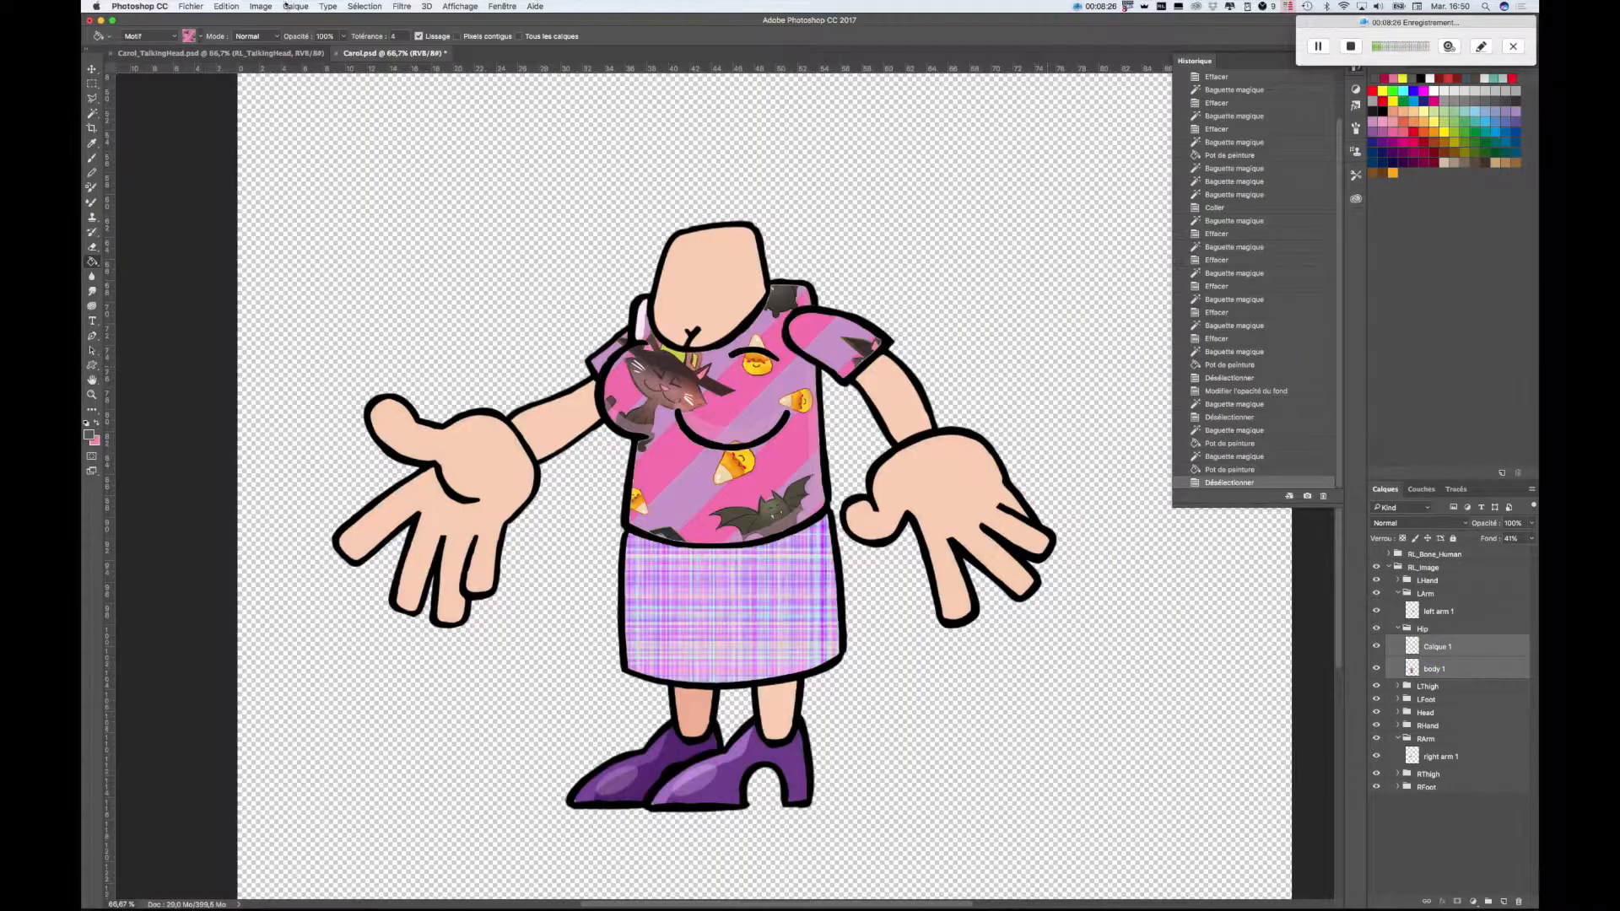
pyautogui.click(226, 7)
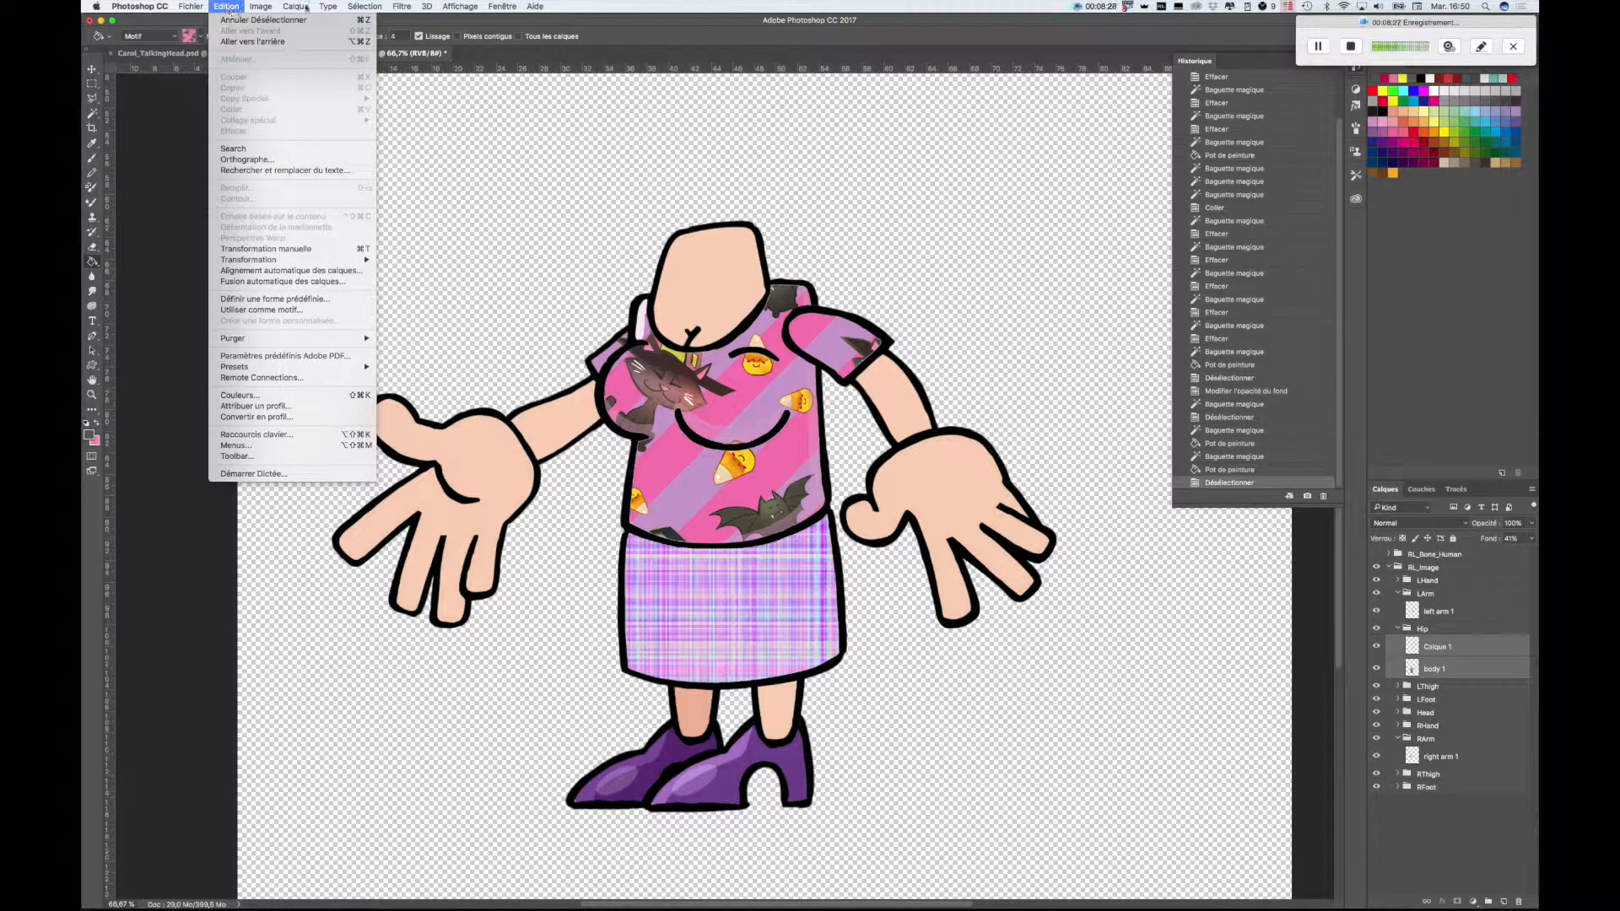
pyautogui.moveTo(296, 7)
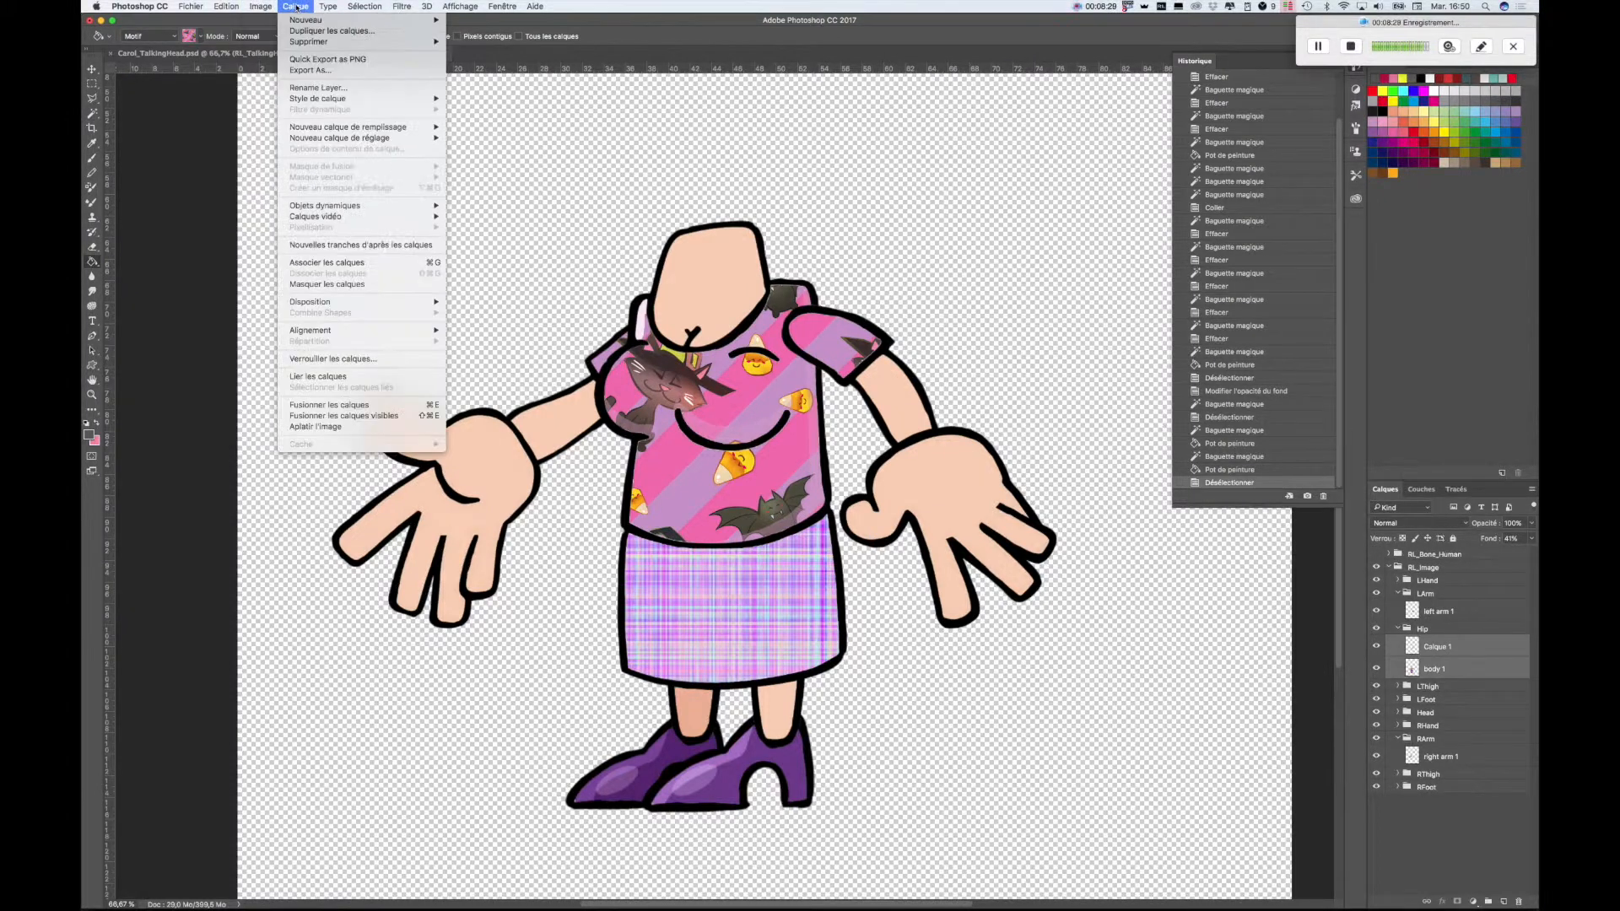
pyautogui.click(321, 406)
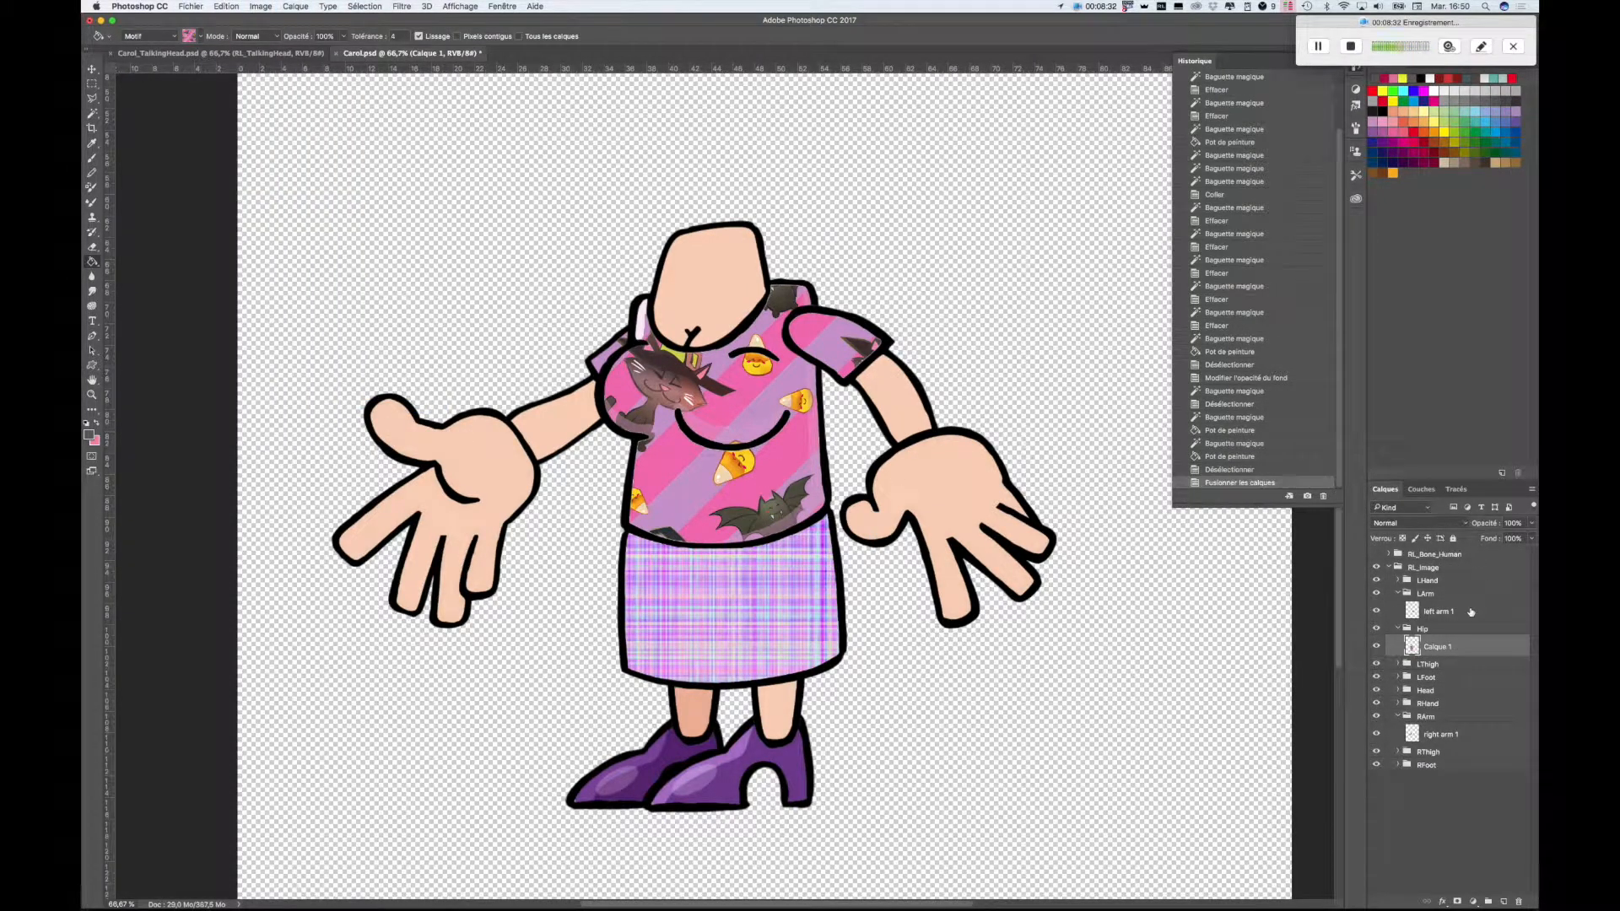
# - Rename the merged layer body 1 and save the Carol.psd document
pyautogui.doubleClick(1437, 646)
pyautogui.write('body 1')
pyautogui.press('Return')
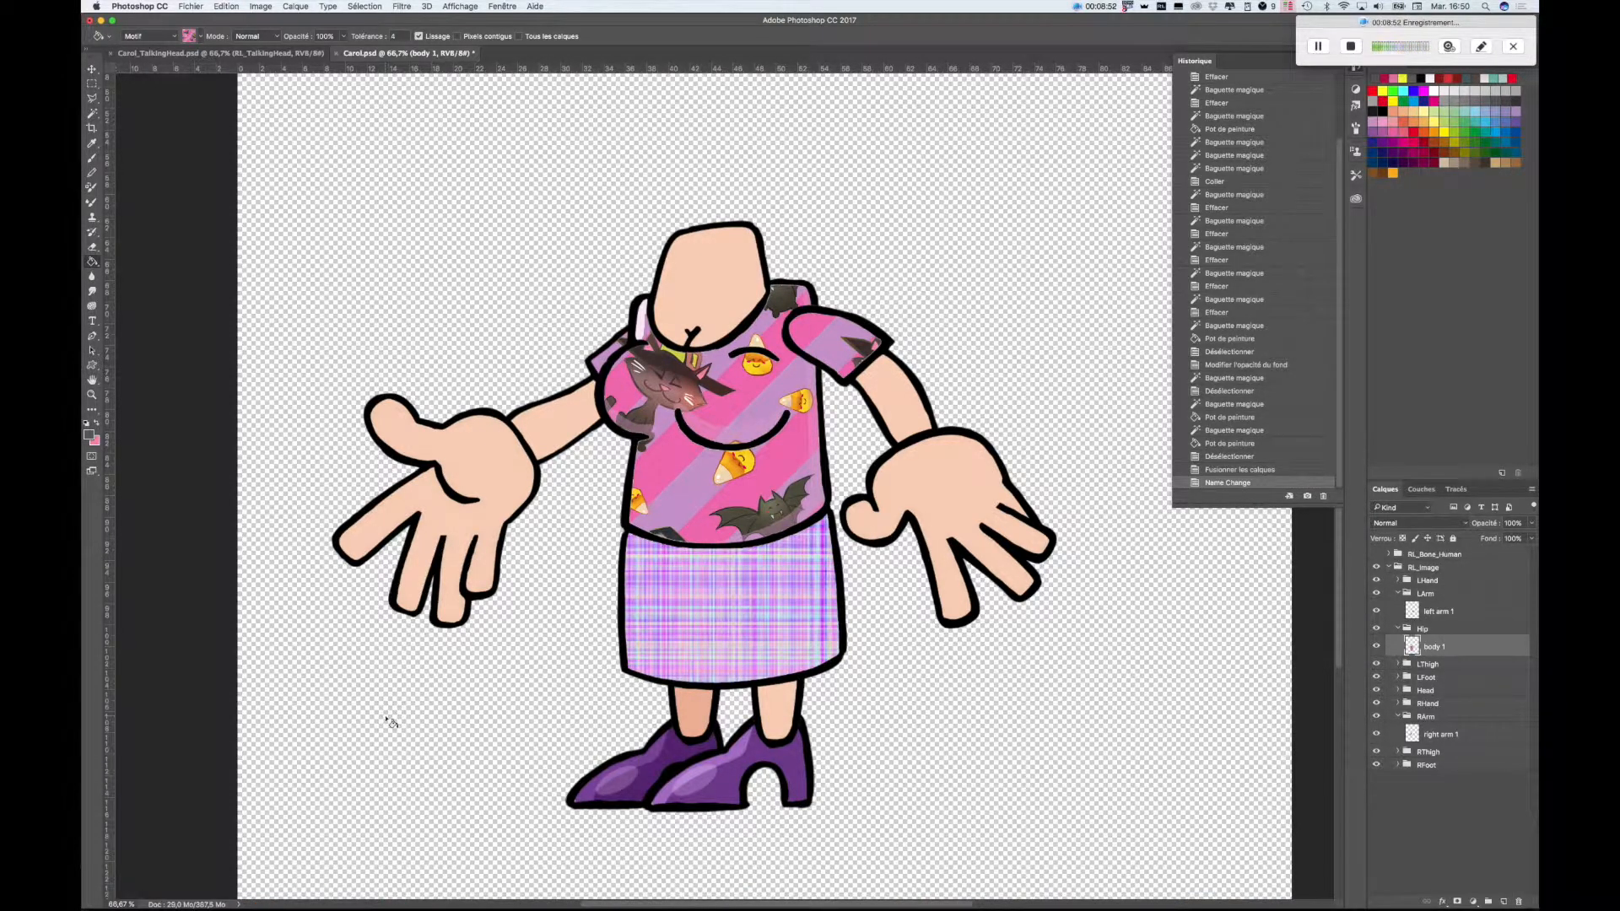
pyautogui.press('super+s')
# - Switch from Photoshop back to CrazyTalk Animator, minimizing the Photoshop window
pyautogui.moveTo(364, 904)
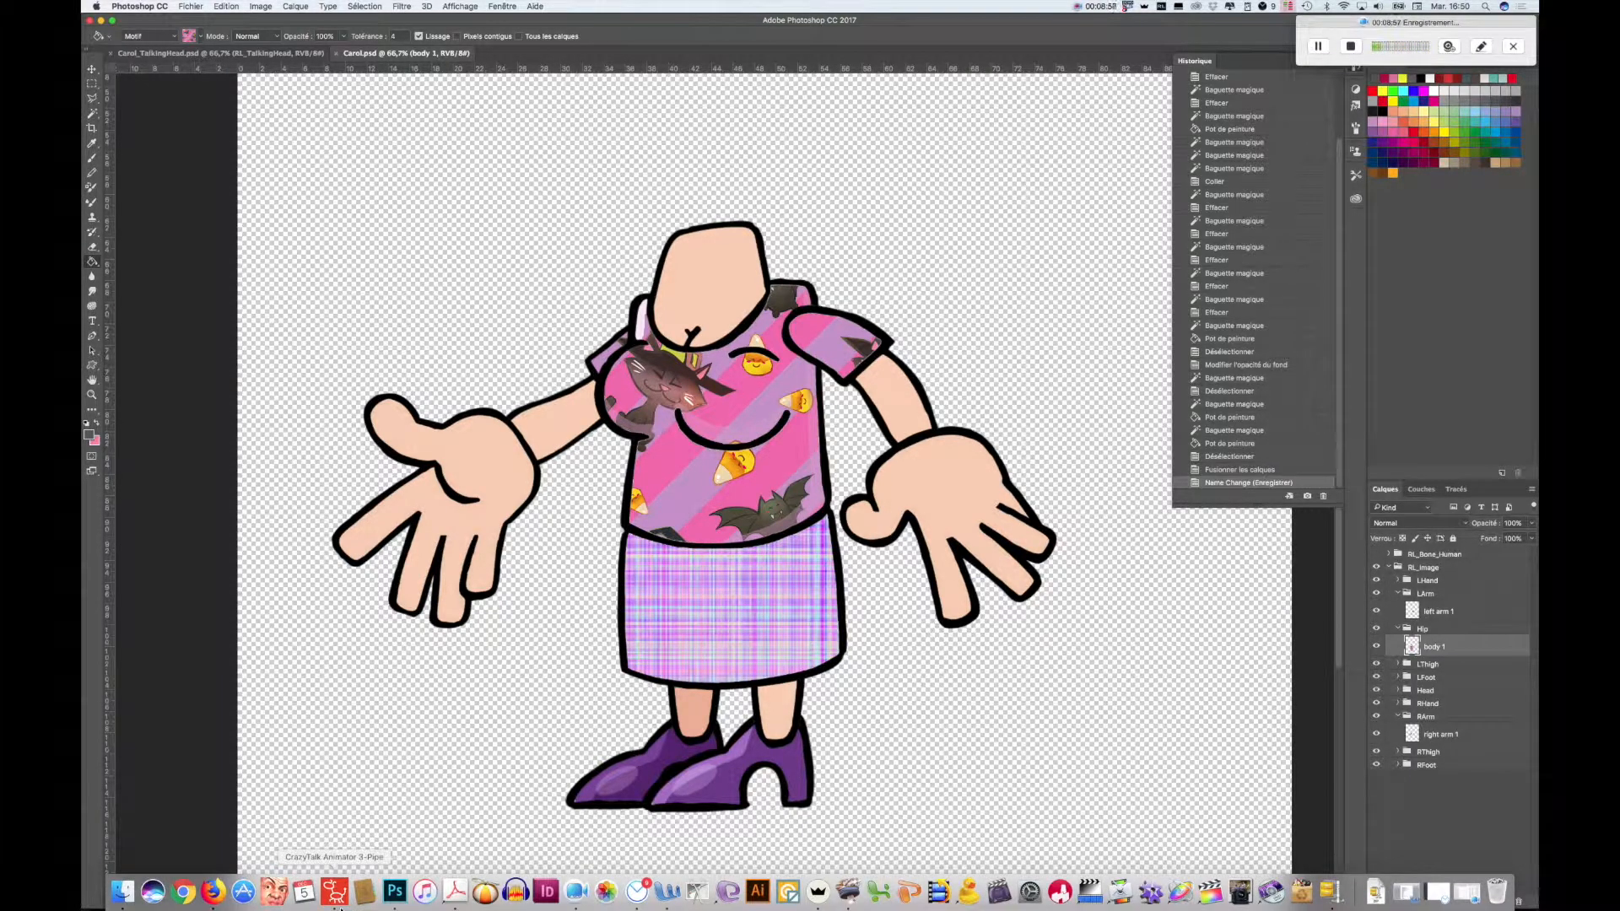
pyautogui.click(335, 894)
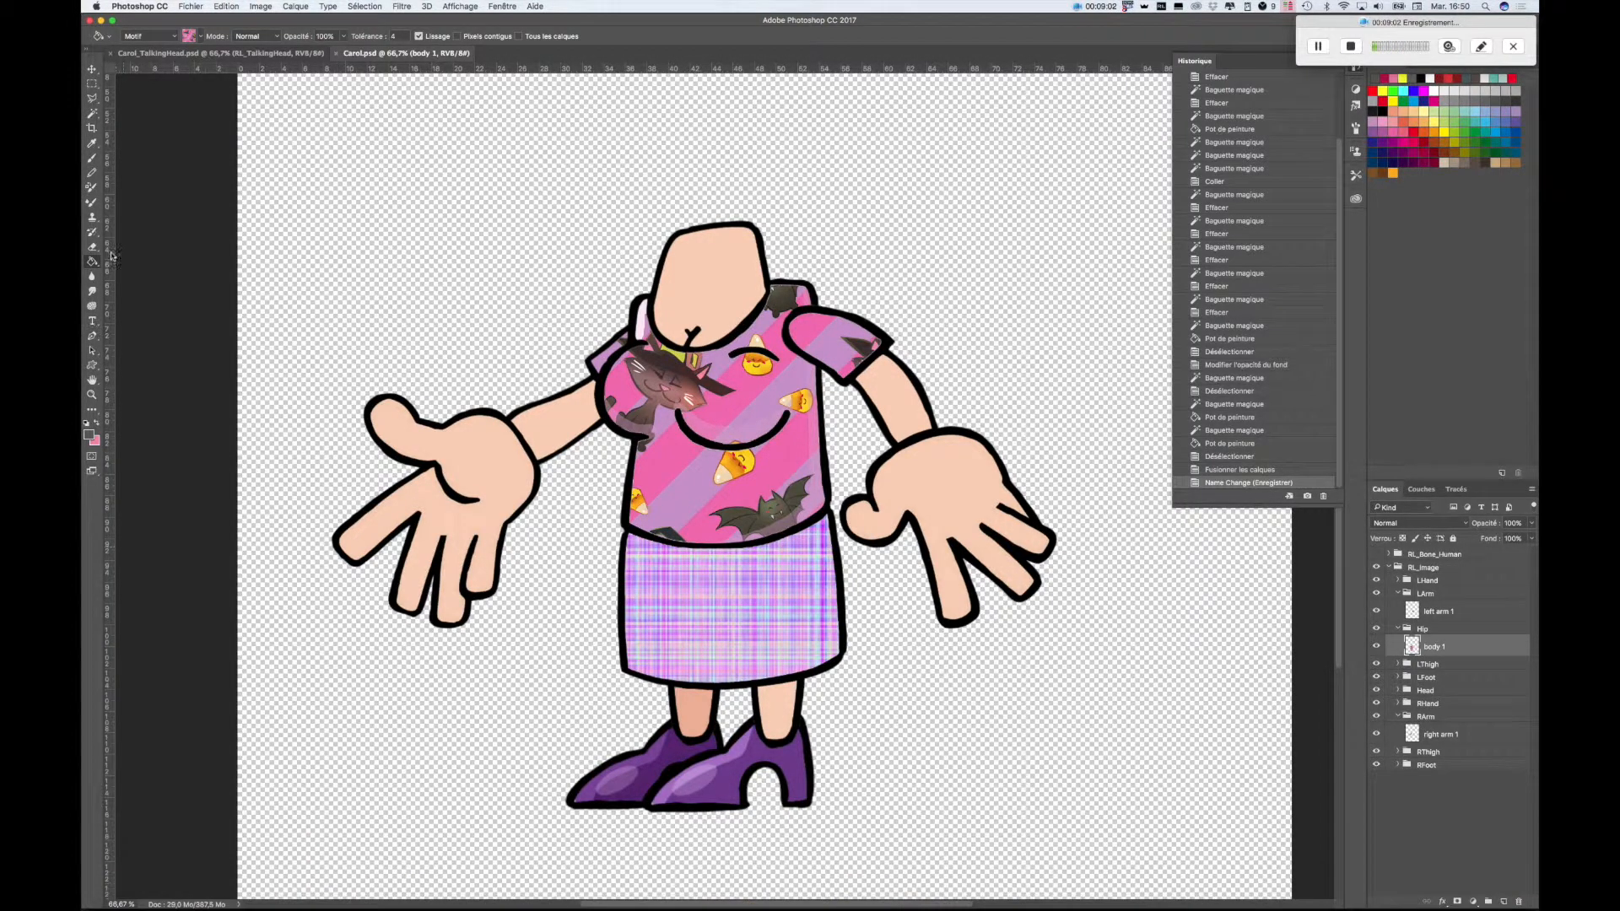
pyautogui.click(100, 21)
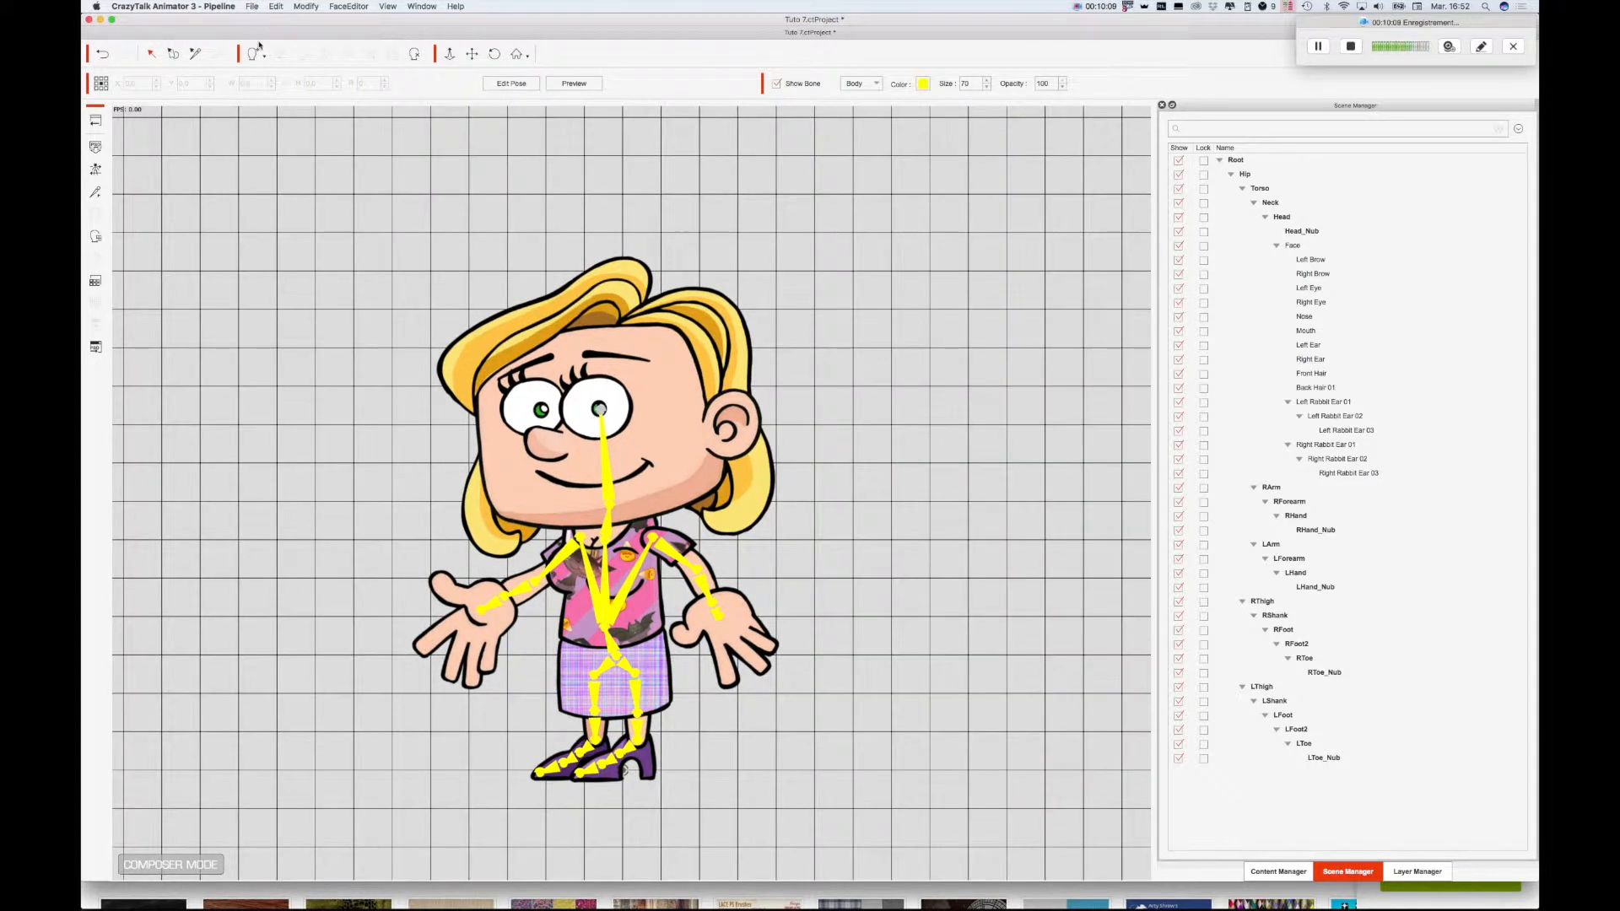
# - Scale Carol's face down to 37.5 in width and height and reposition it at X -4.3, Y 121.7
pyautogui.click(622, 377)
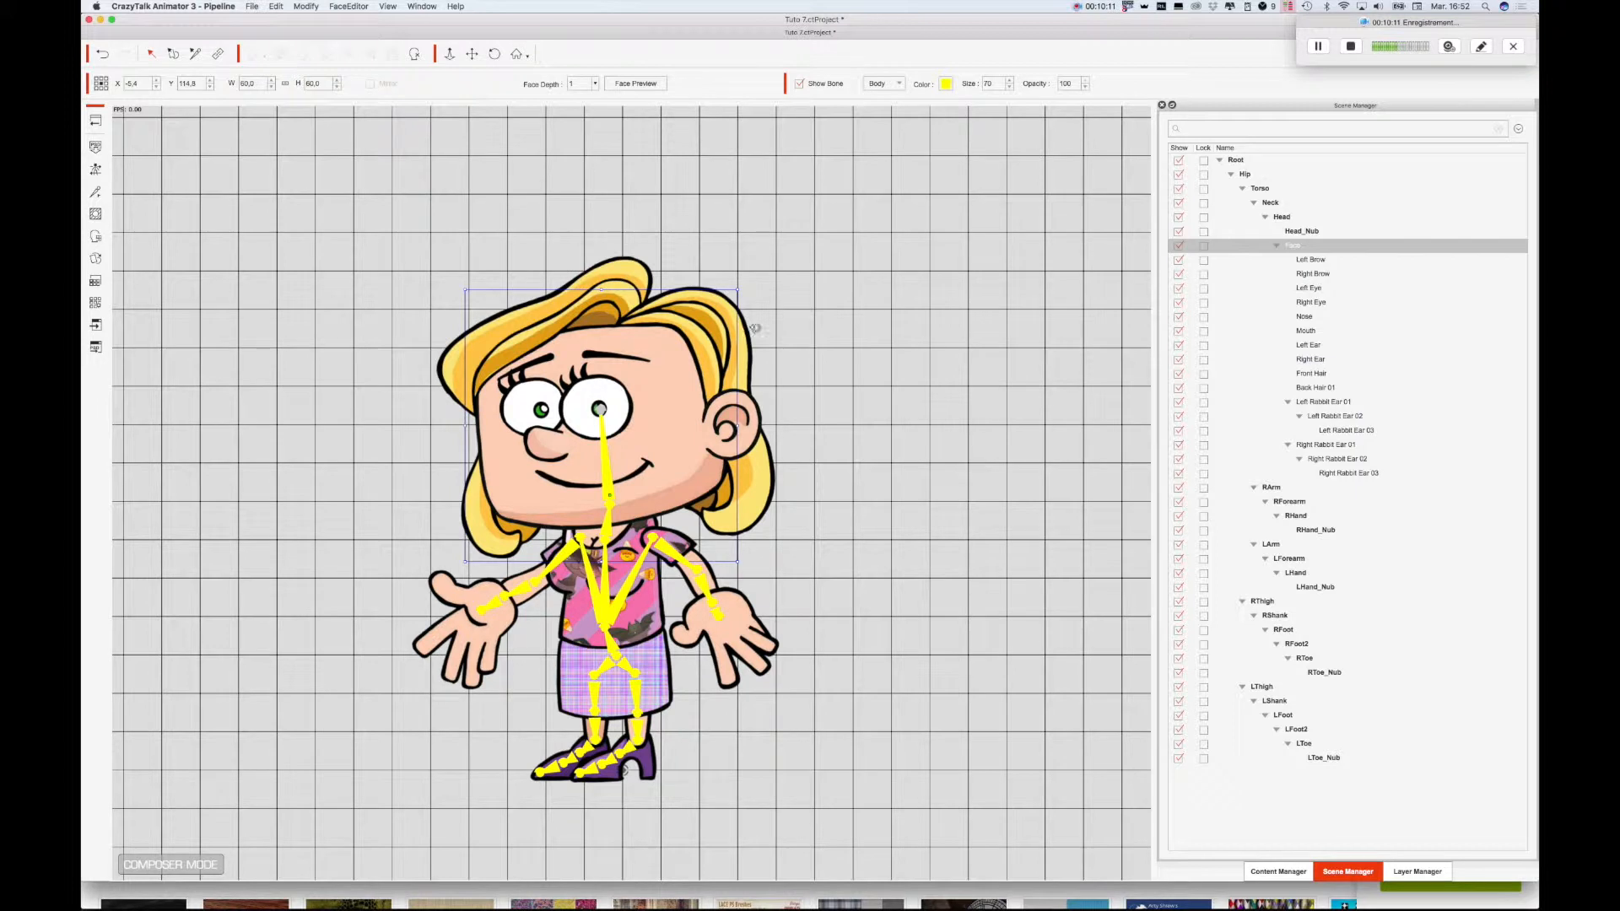
pyautogui.moveTo(739, 293); pyautogui.dragTo(690, 367)
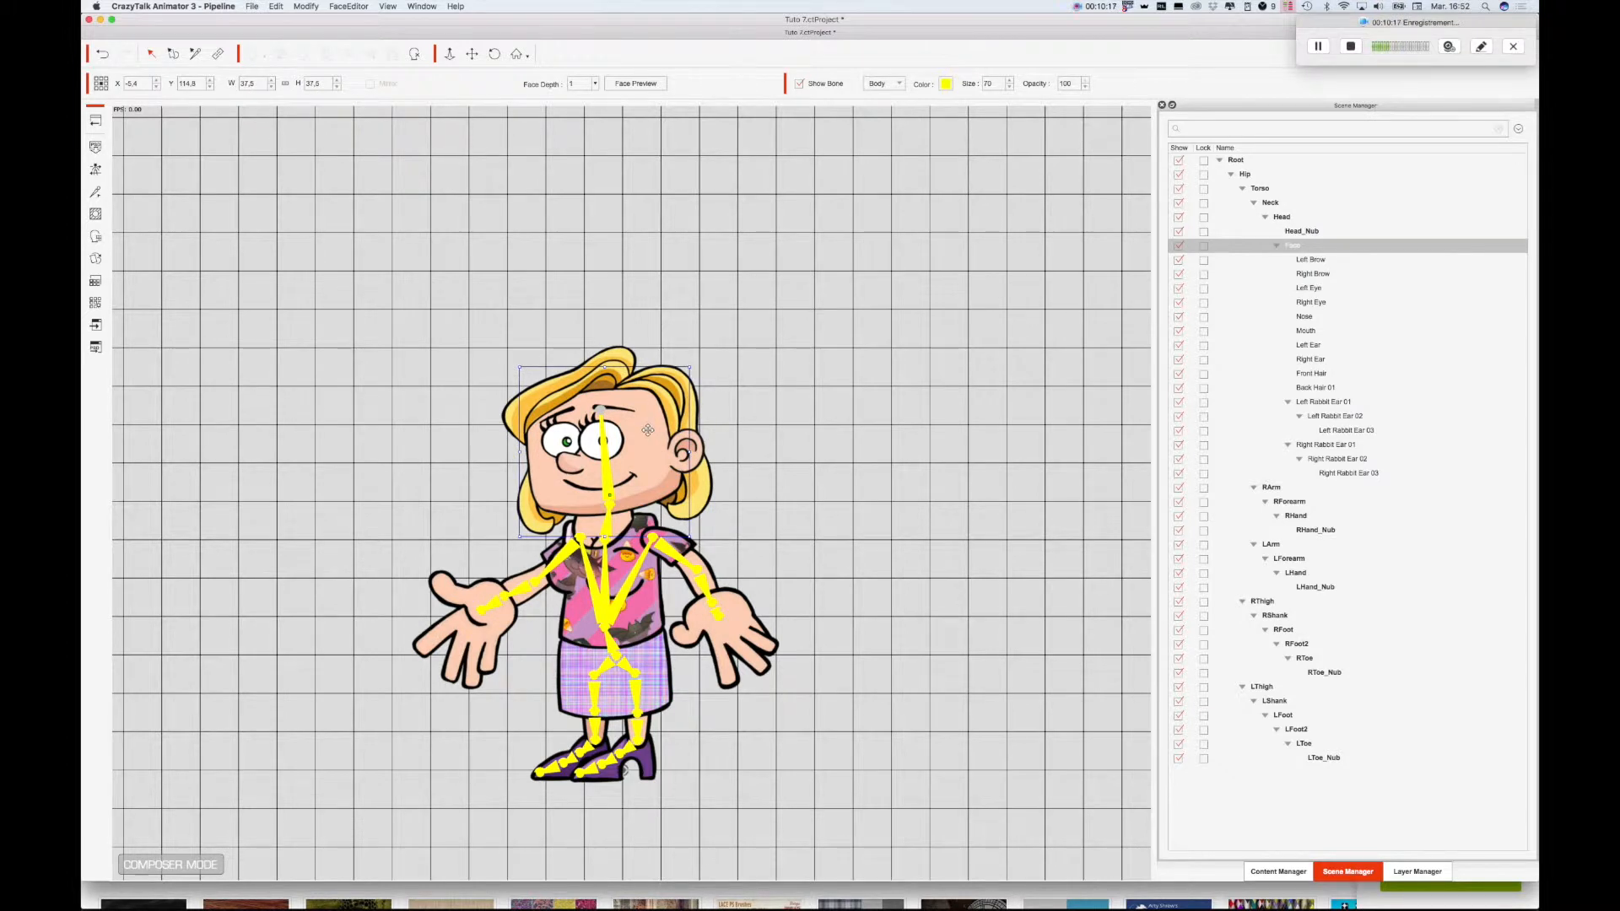
pyautogui.moveTo(643, 434); pyautogui.dragTo(647, 418)
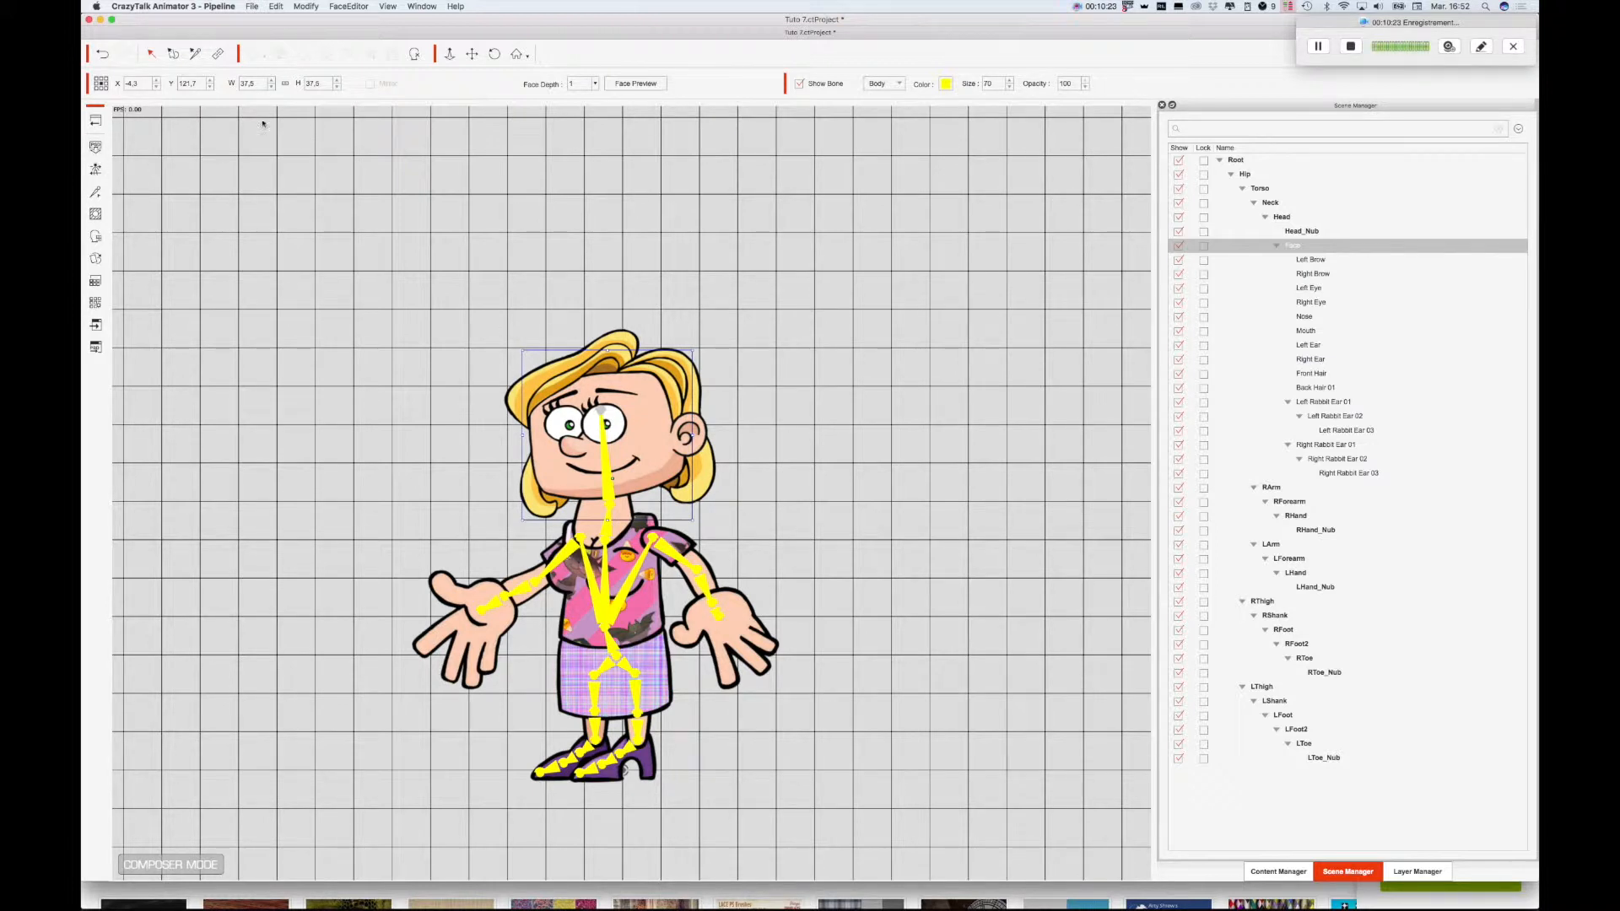
# - Edit the skeleton by raising the Head_Nub bone end slightly on the resized head, and return to the stage
pyautogui.click(195, 53)
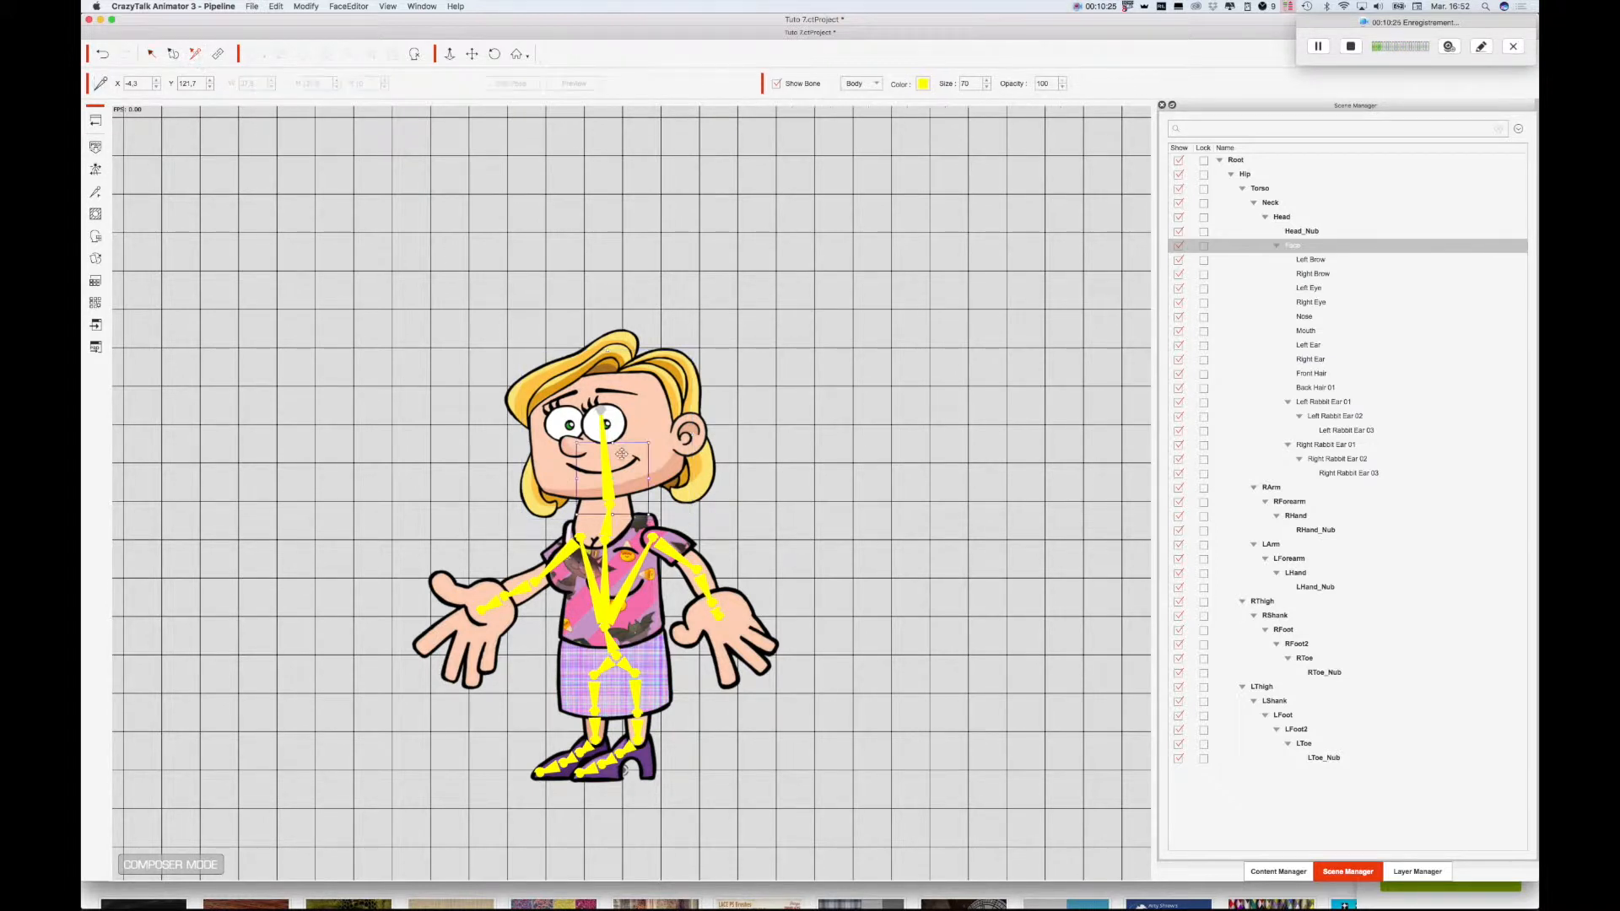
pyautogui.click(602, 410)
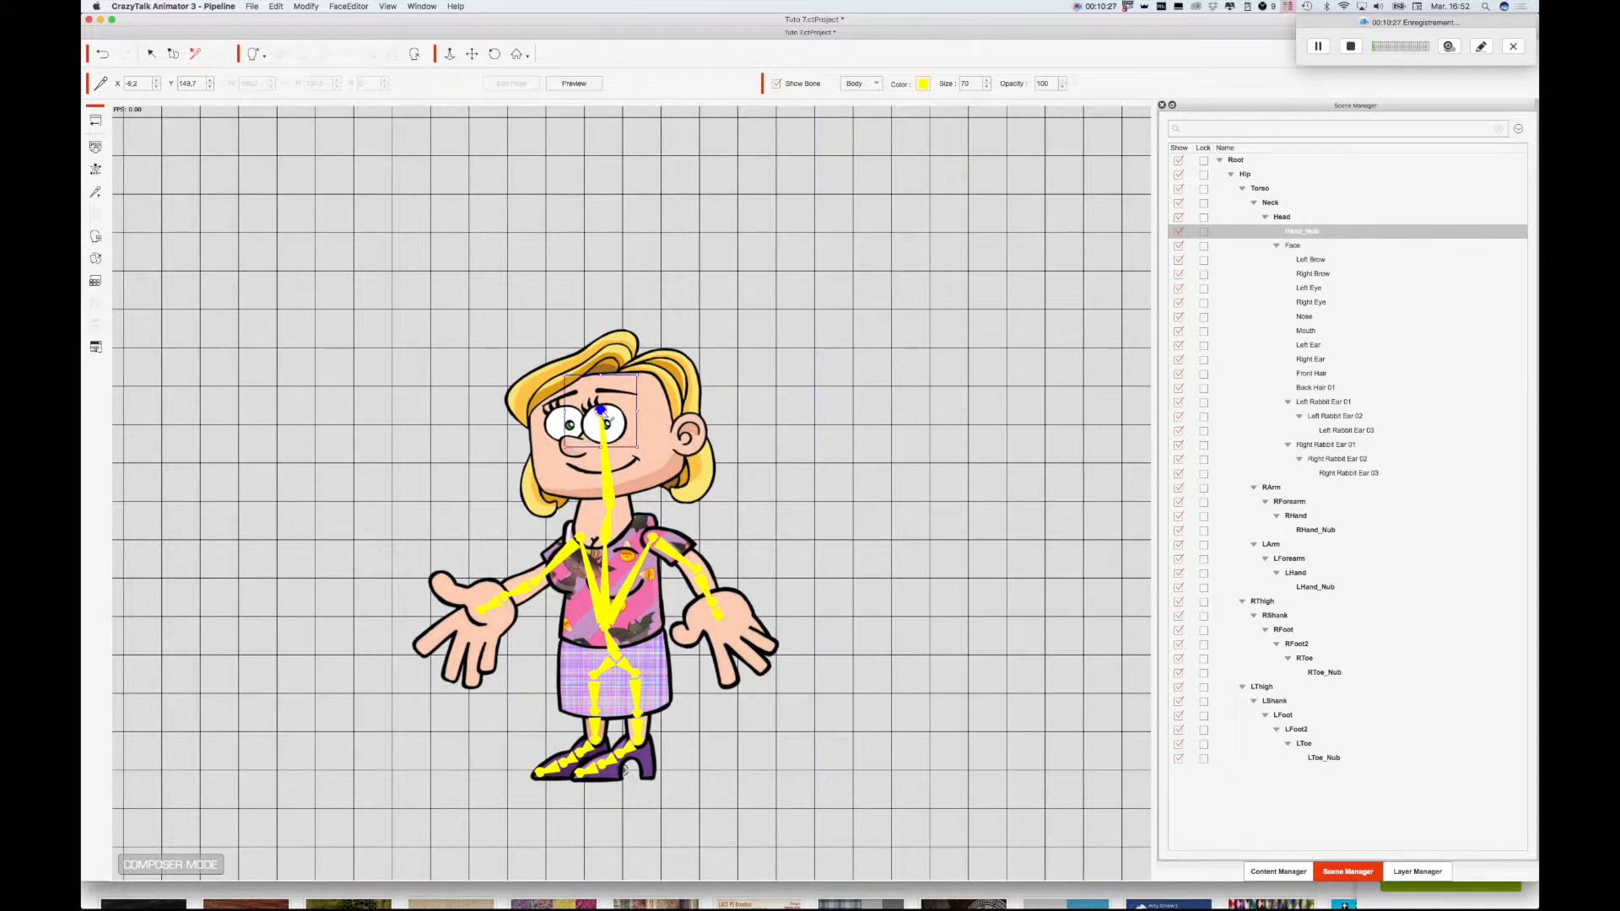
pyautogui.moveTo(613, 410); pyautogui.dragTo(611, 381)
pyautogui.click(320, 252)
pyautogui.click(95, 121)
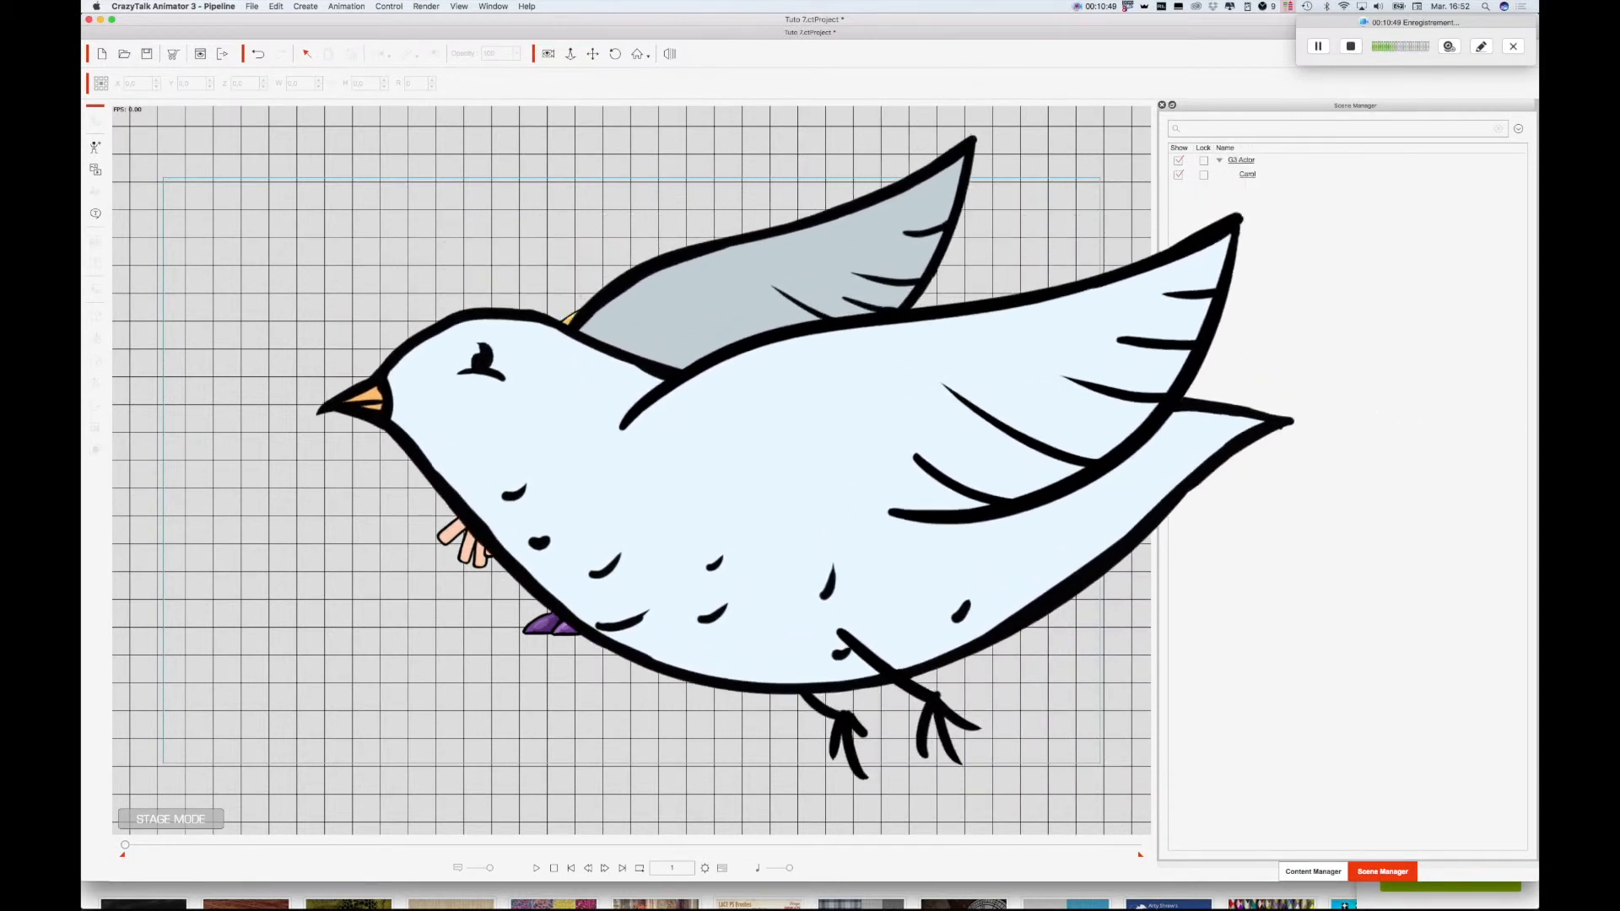
# - Open Carol in the composer and replace her front hair with the 4 blonde sprite, moving the Sprite Editor clear of the character
pyautogui.click(569, 629)
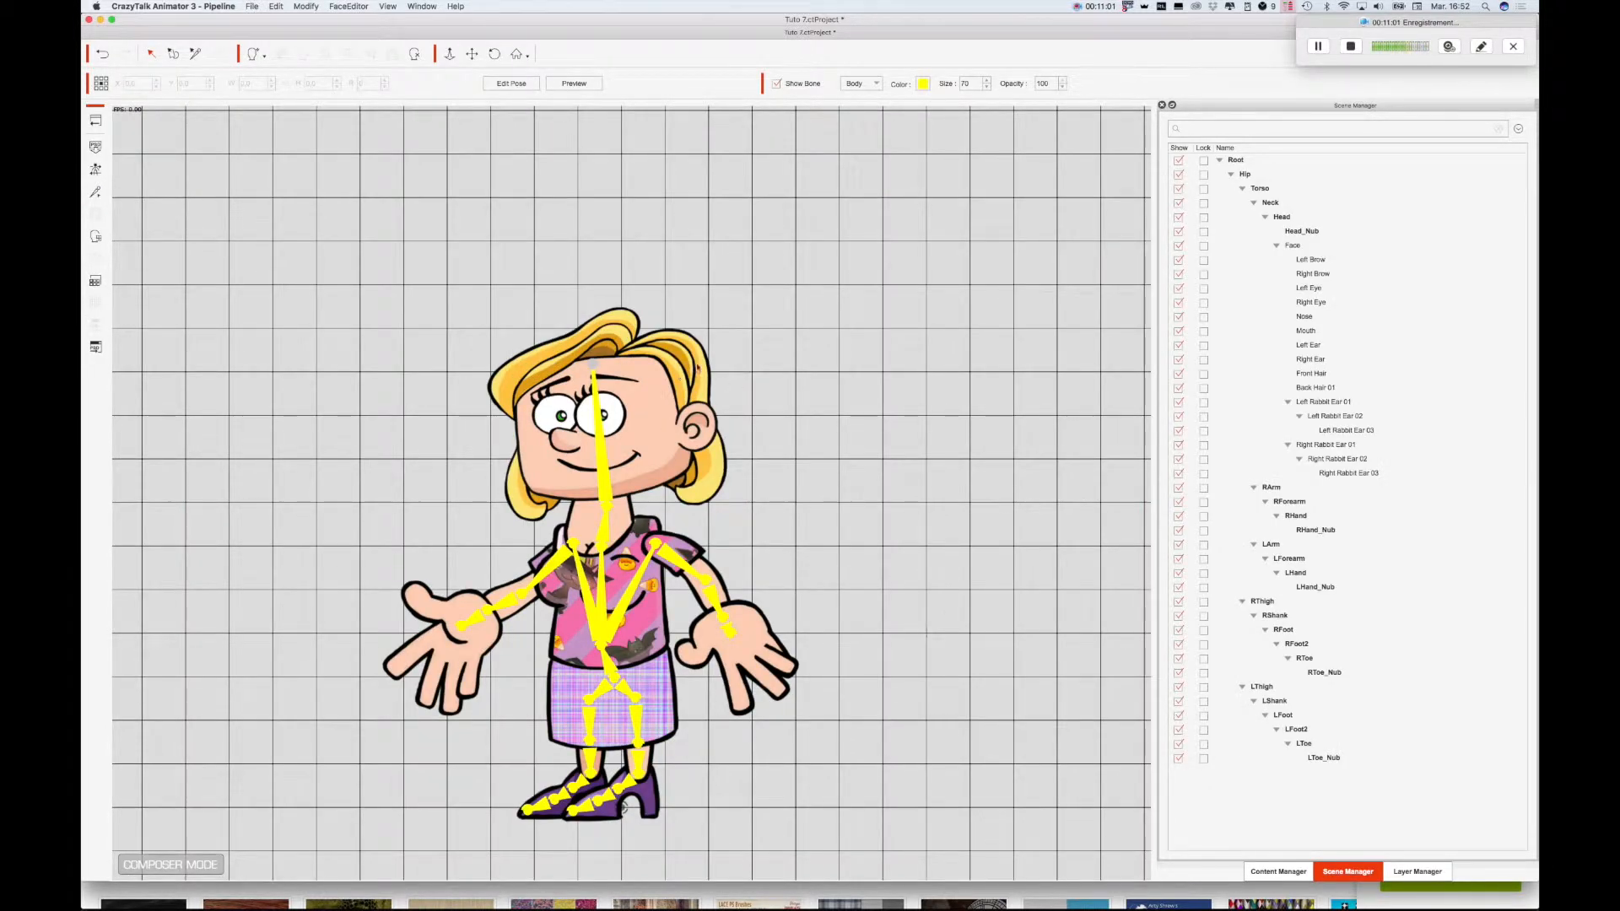
pyautogui.click(1278, 871)
pyautogui.click(667, 385)
pyautogui.click(96, 260)
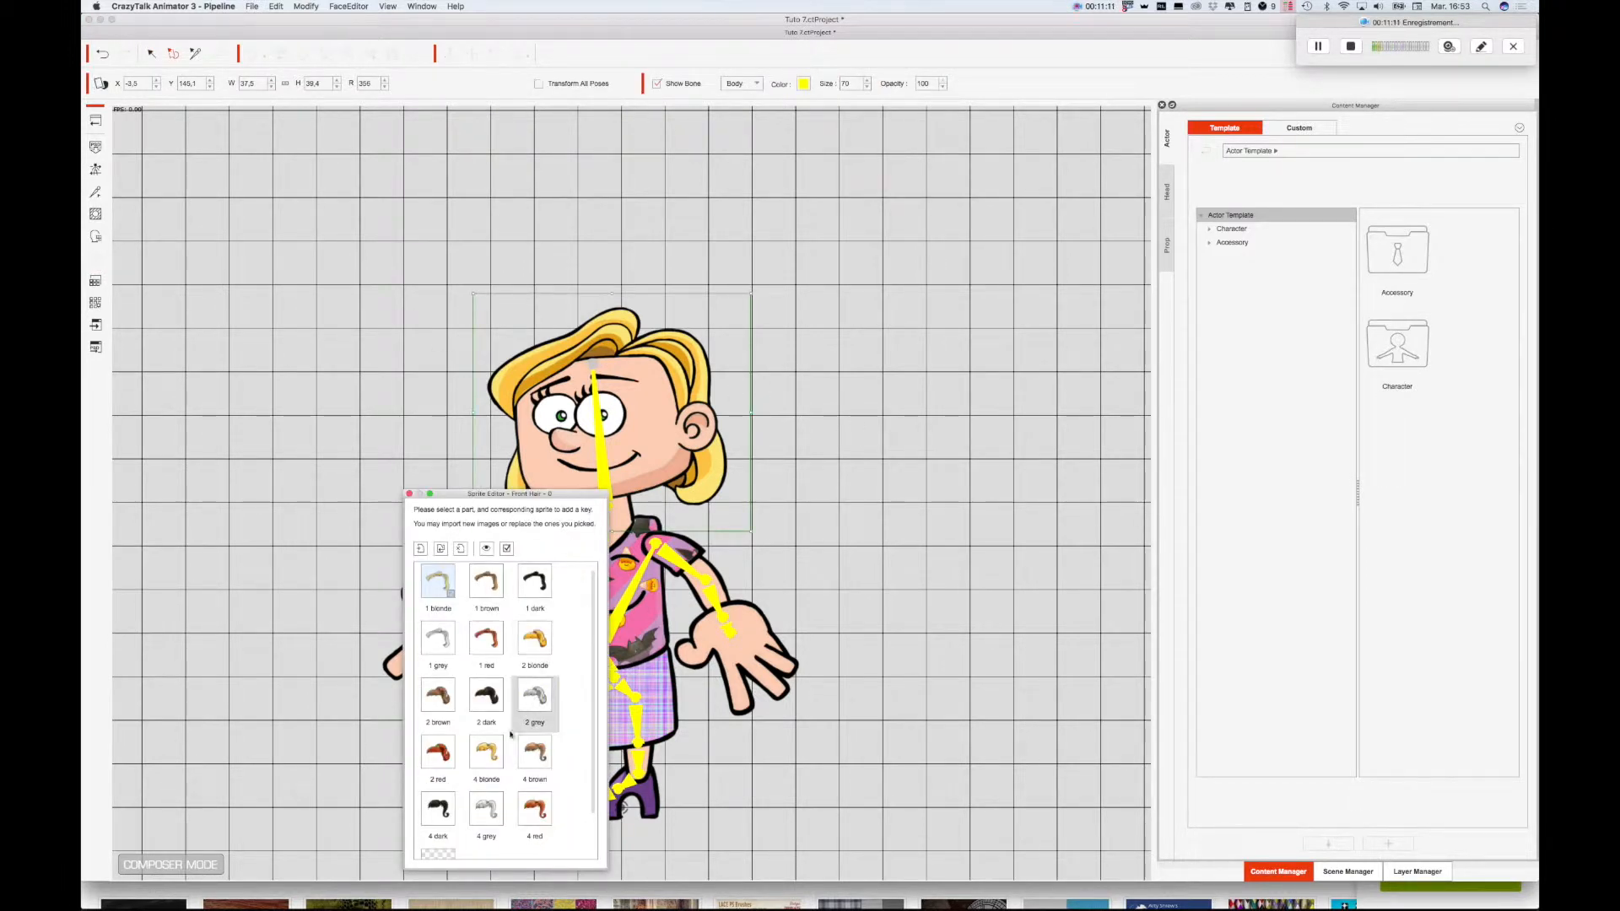
pyautogui.doubleClick(493, 755)
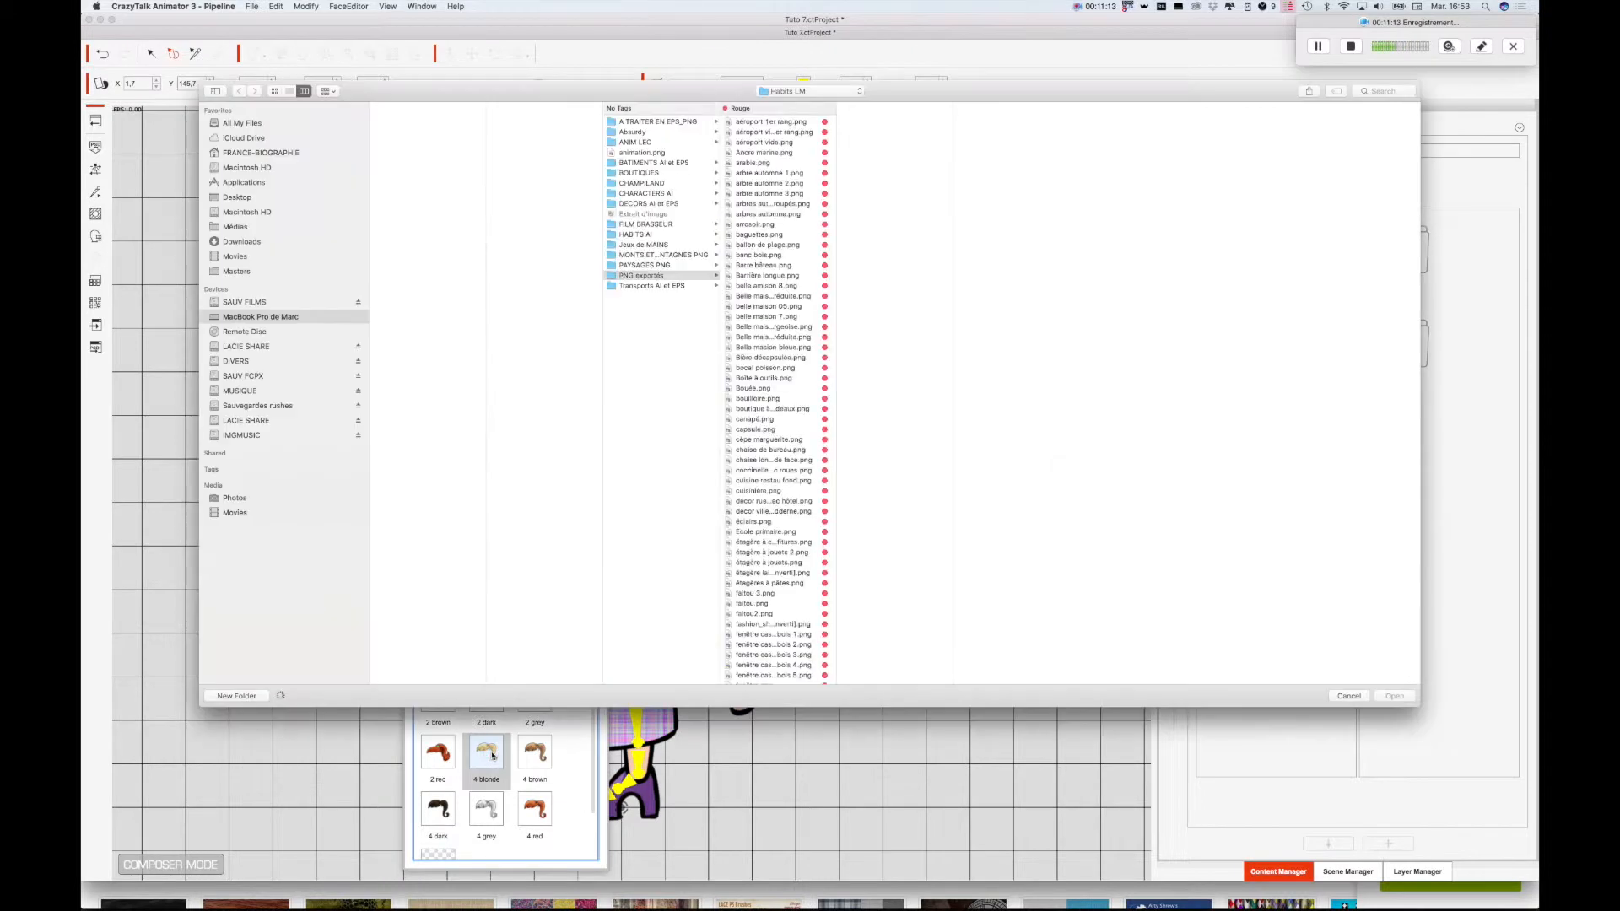
pyautogui.click(1348, 696)
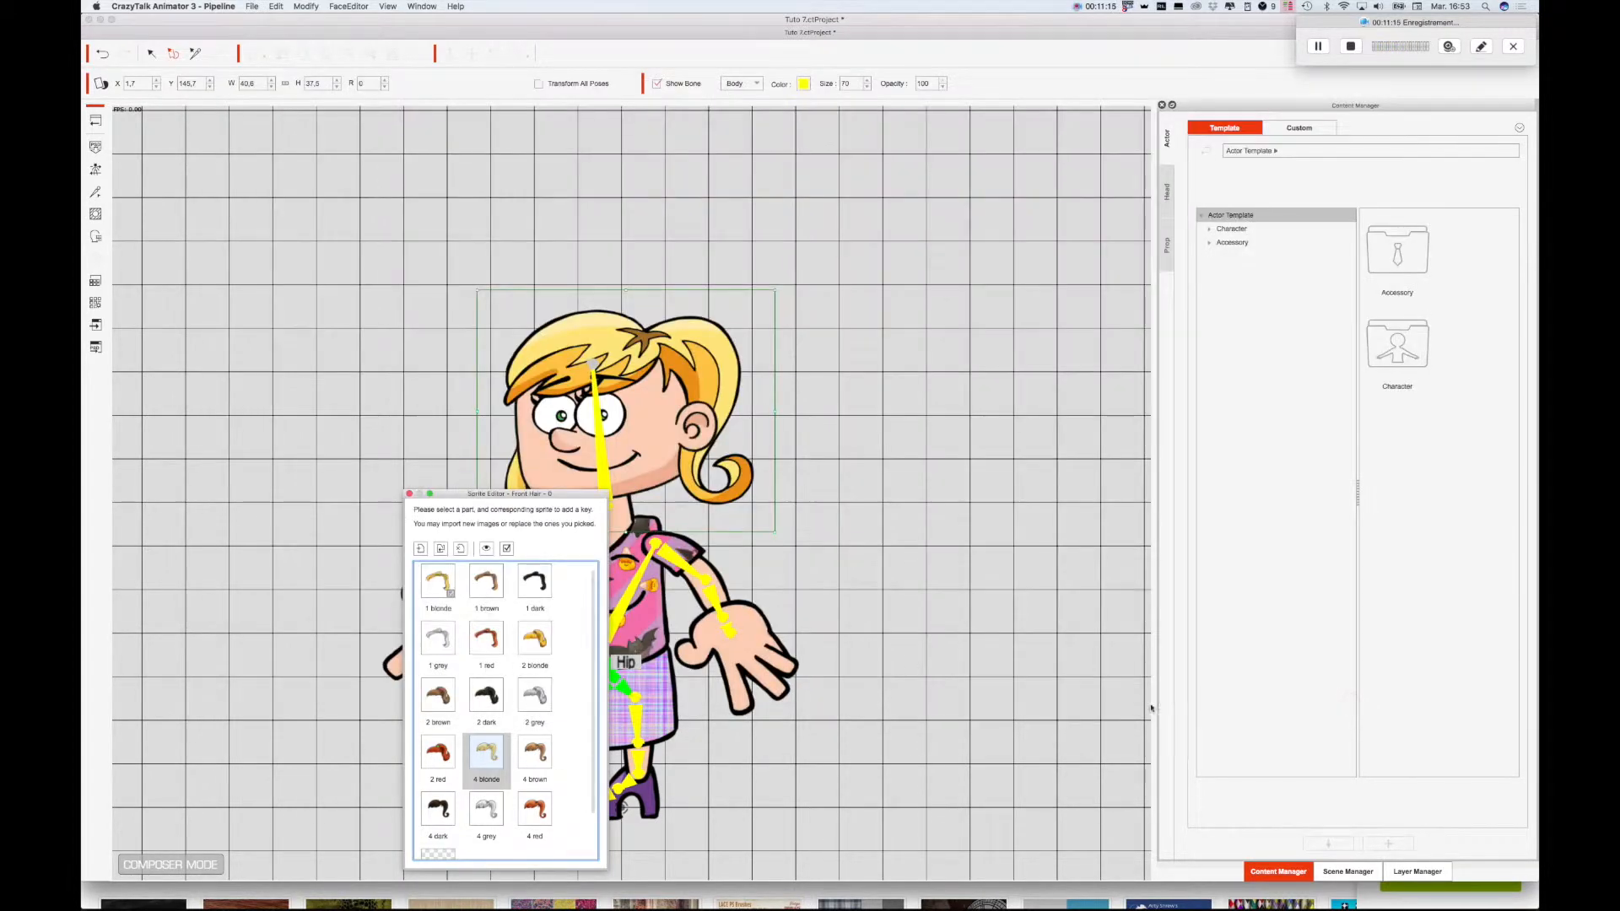
pyautogui.moveTo(516, 494); pyautogui.dragTo(1023, 387)
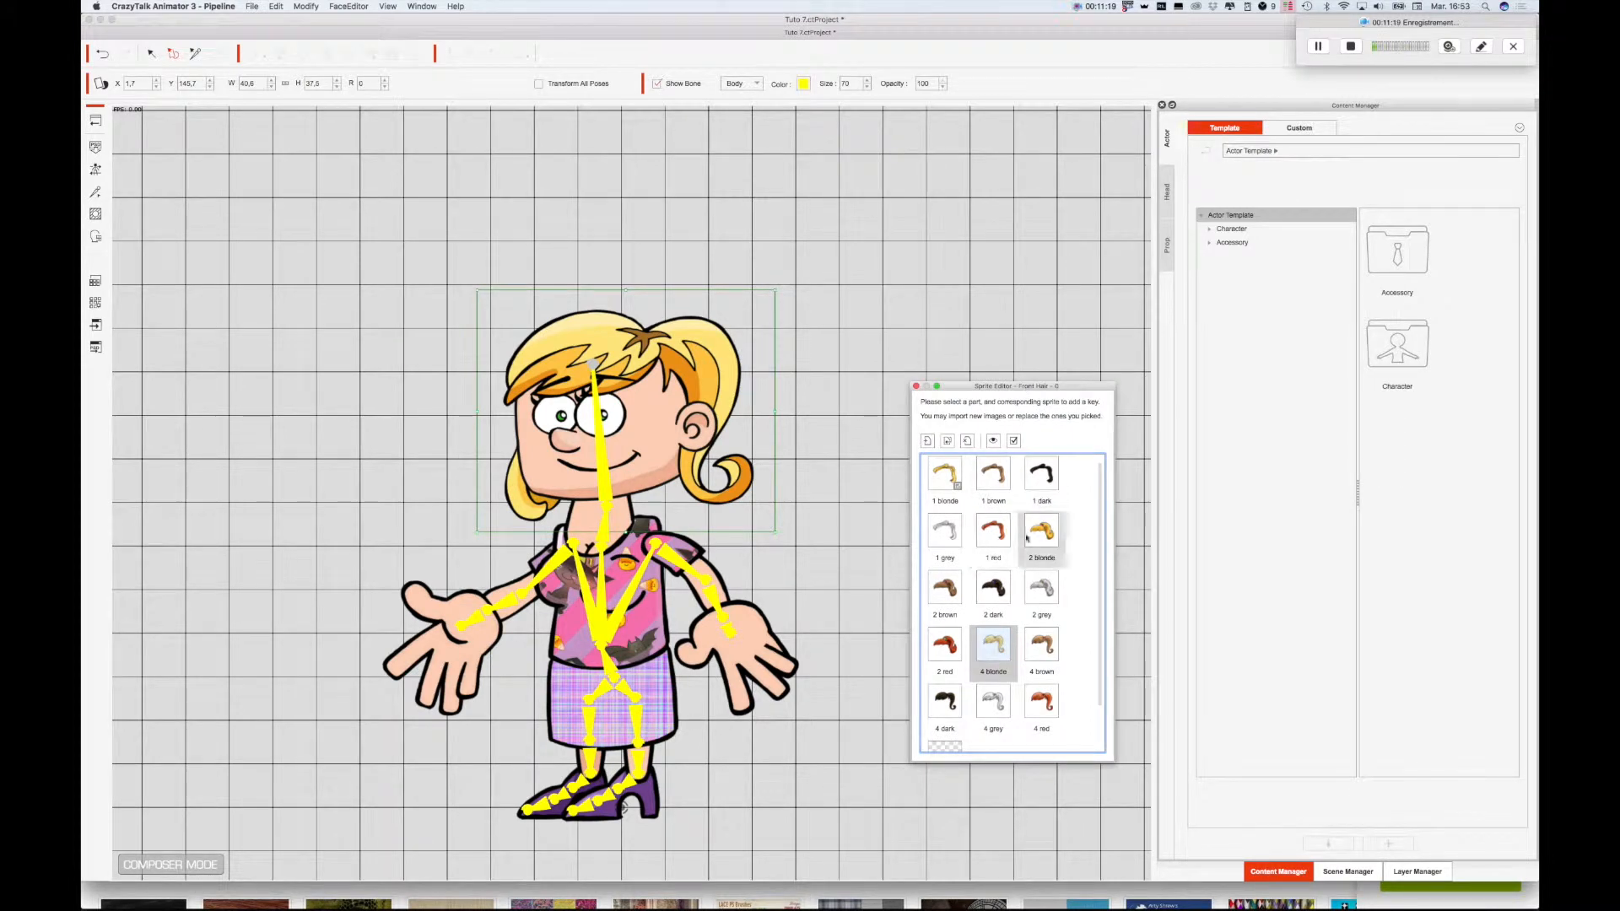
# - Try the 2 red sprite for the front hair and the 1 red sprite for the back hair, and close the Sprite Editor
pyautogui.doubleClick(946, 650)
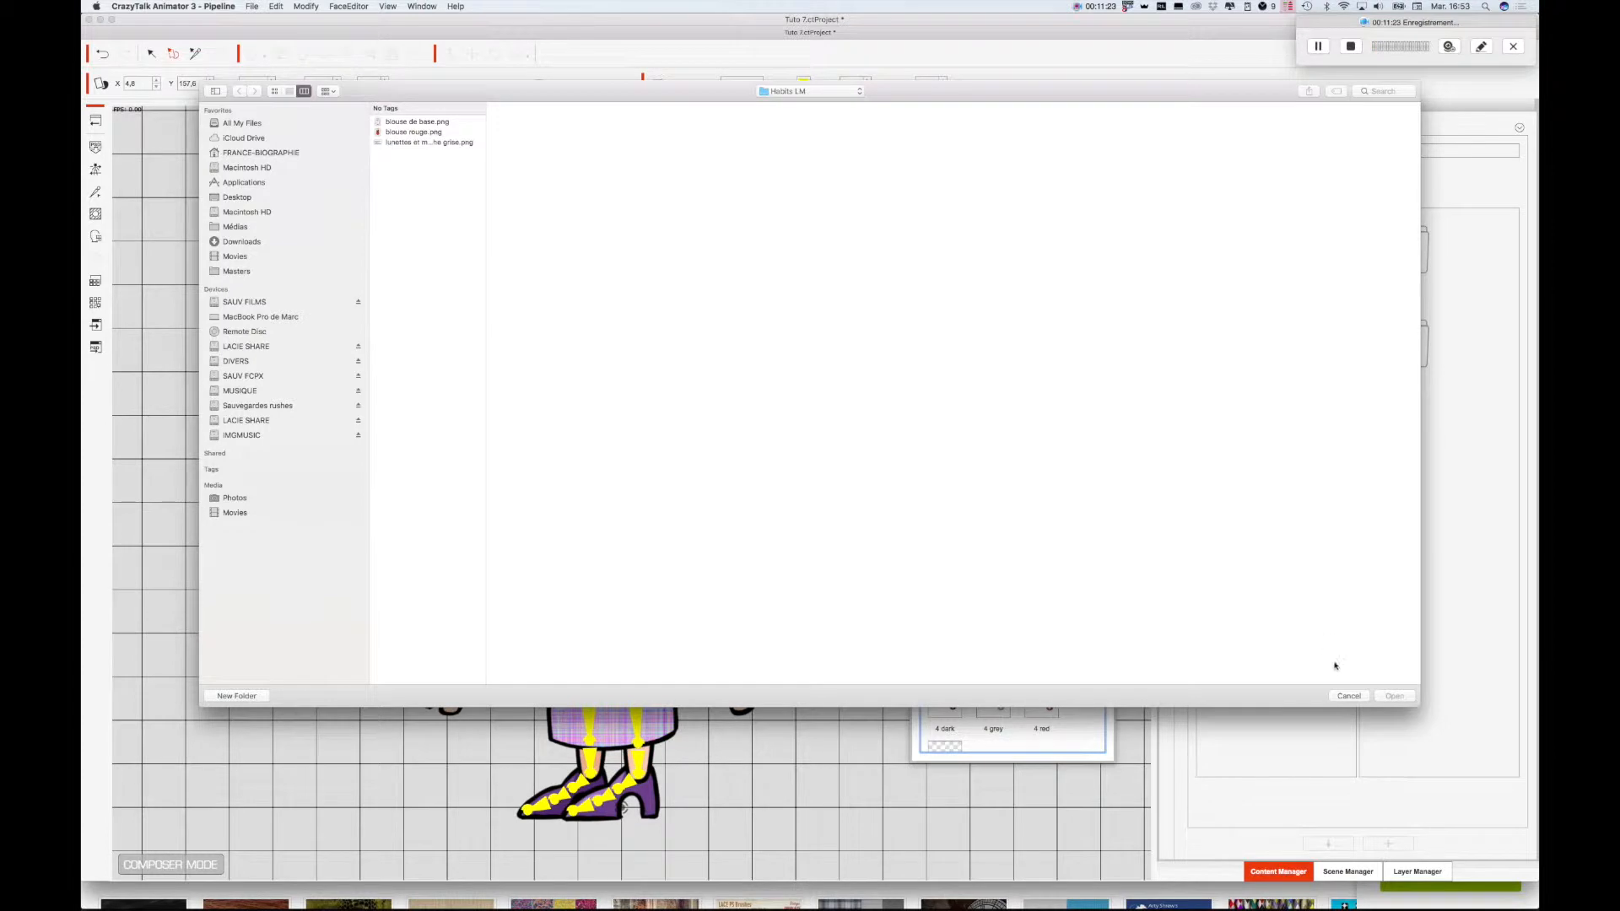
pyautogui.click(1350, 696)
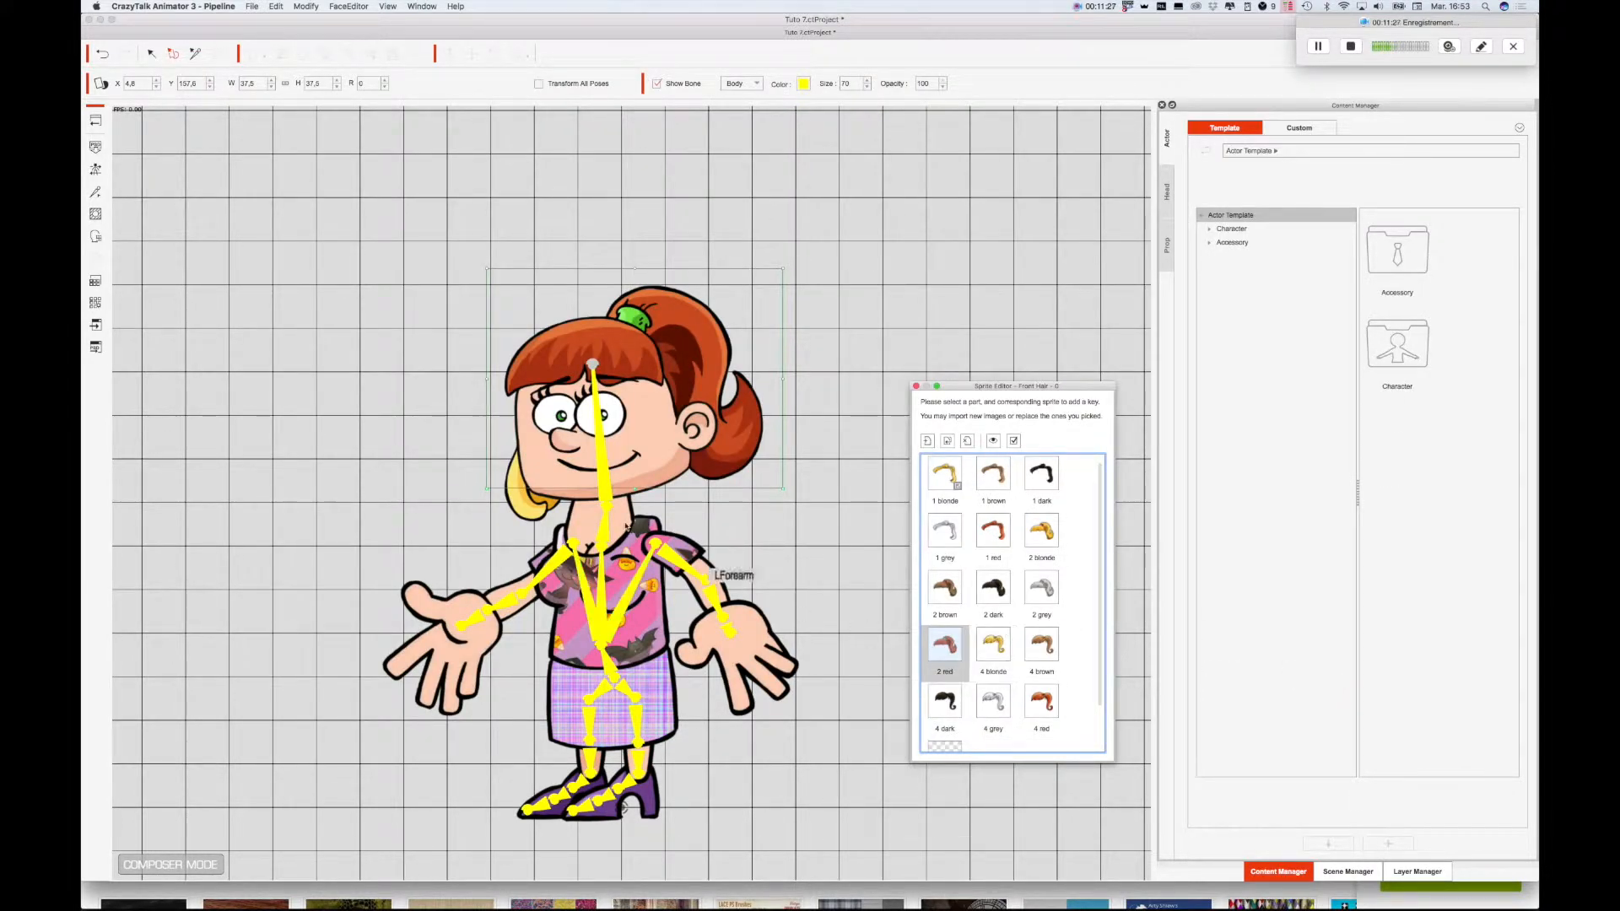
pyautogui.click(530, 510)
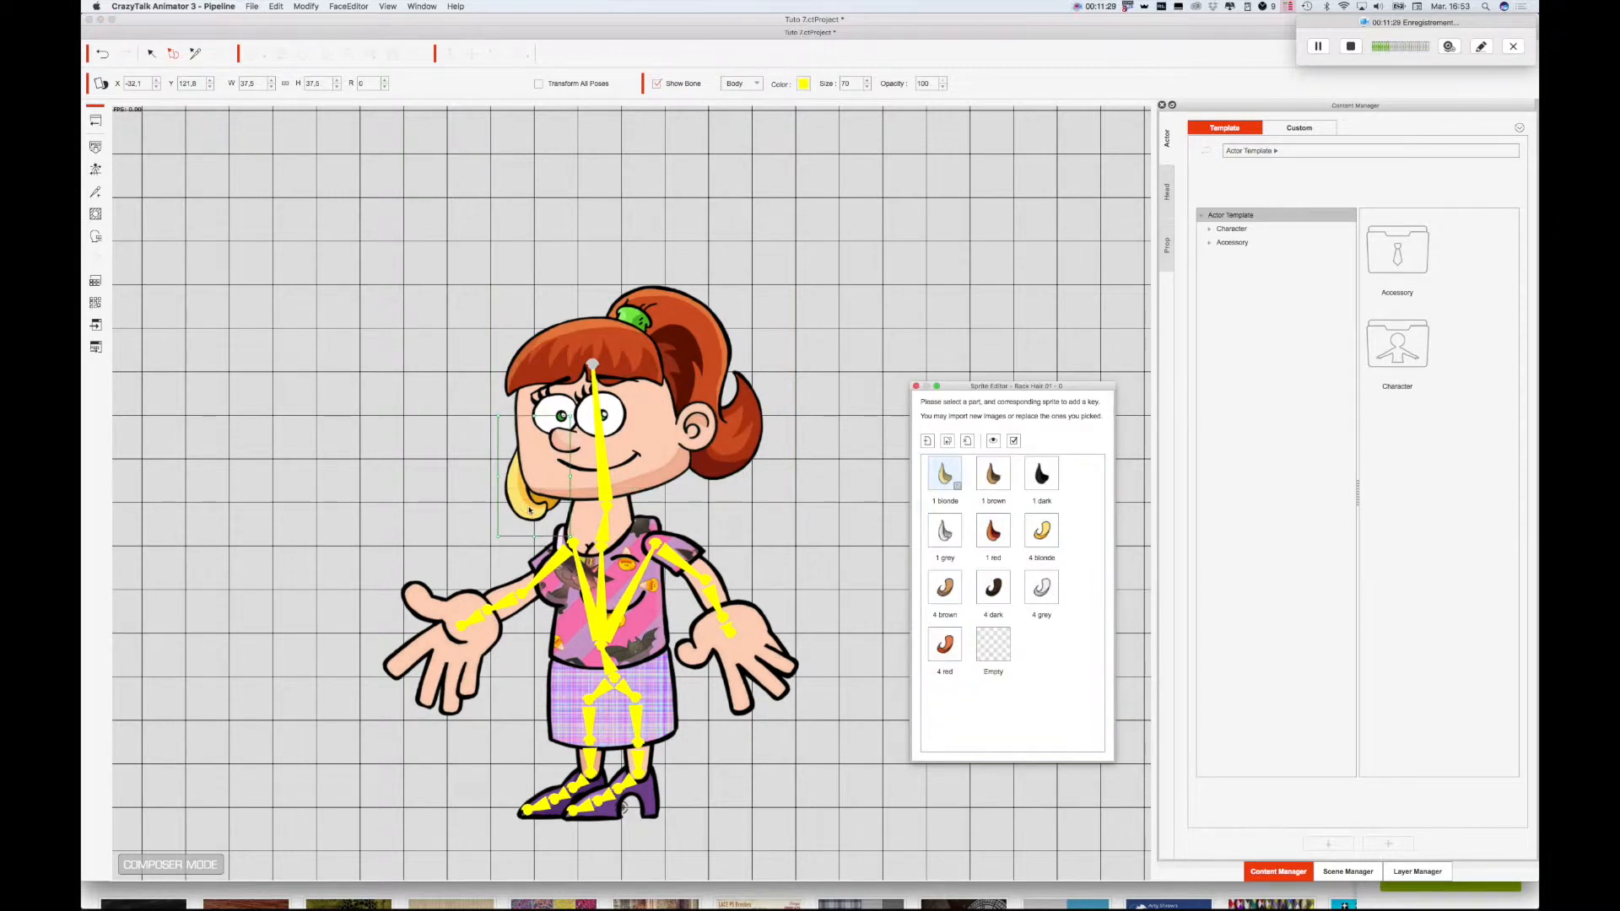
pyautogui.click(993, 537)
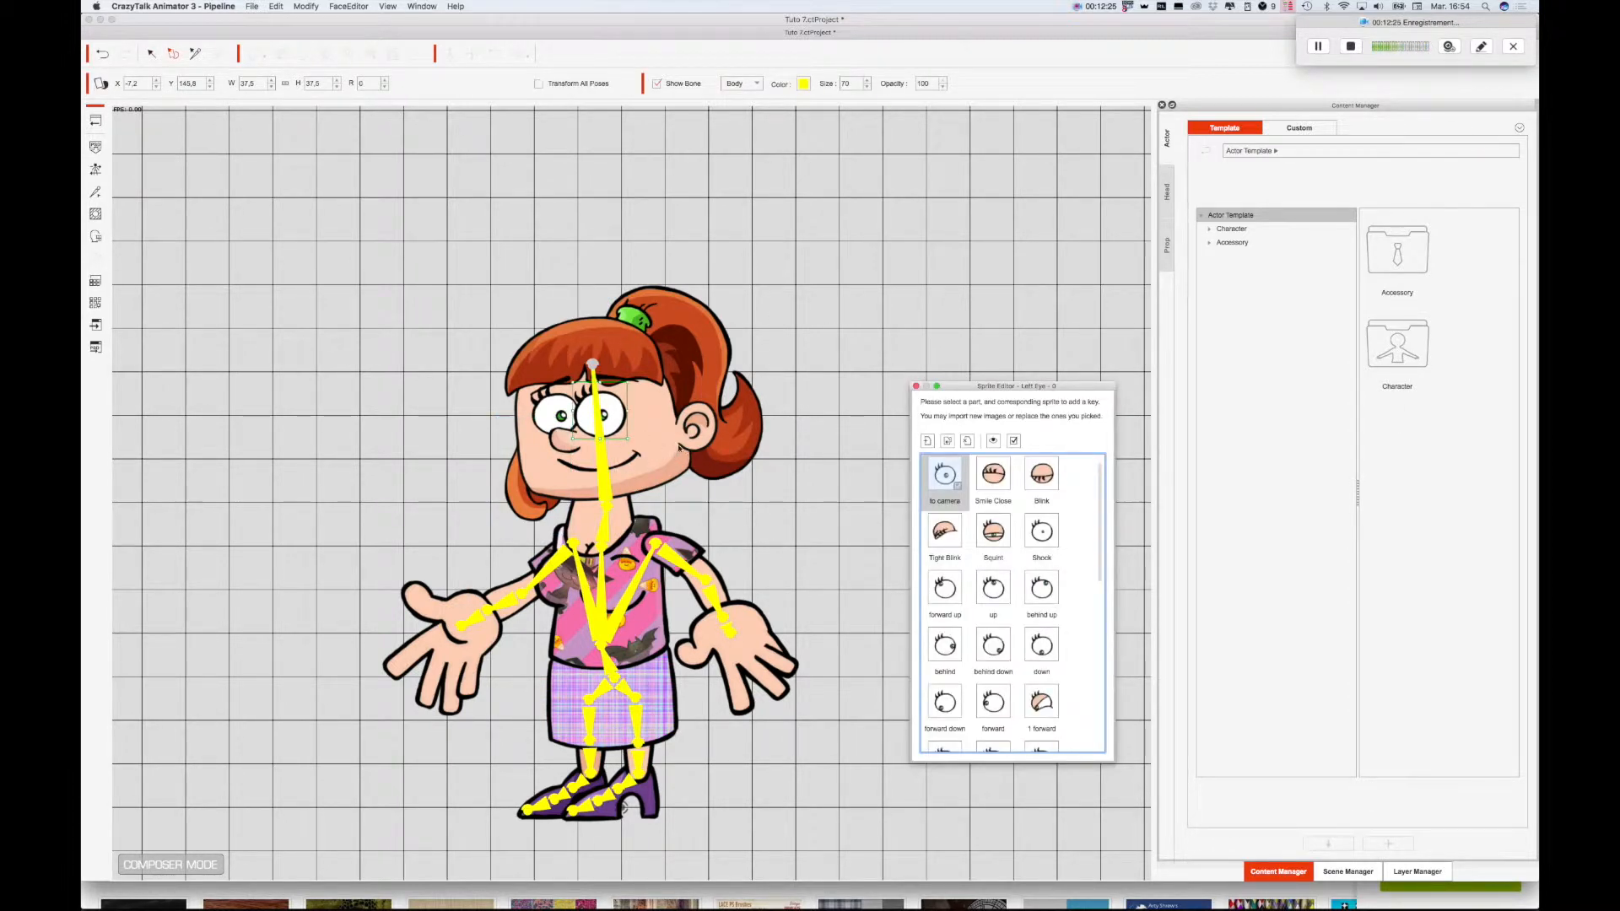
pyautogui.click(916, 385)
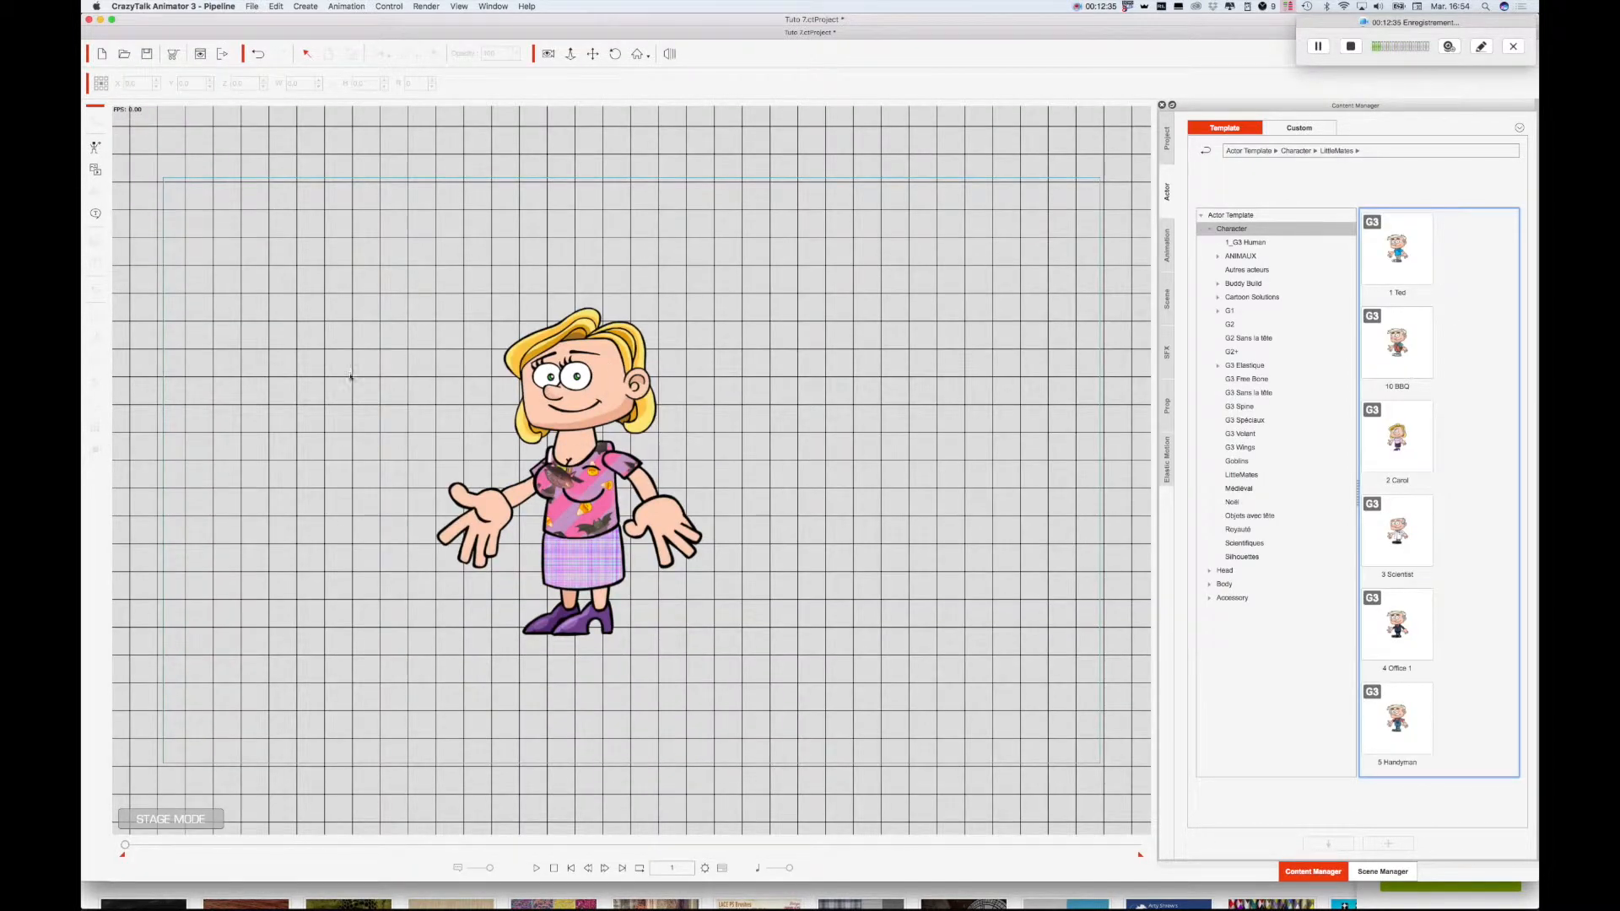
# - Set Carol's mouth sprite to think and her nose sprite to glasses 1 on the stage, and close the Sprite Editor
pyautogui.click(559, 382)
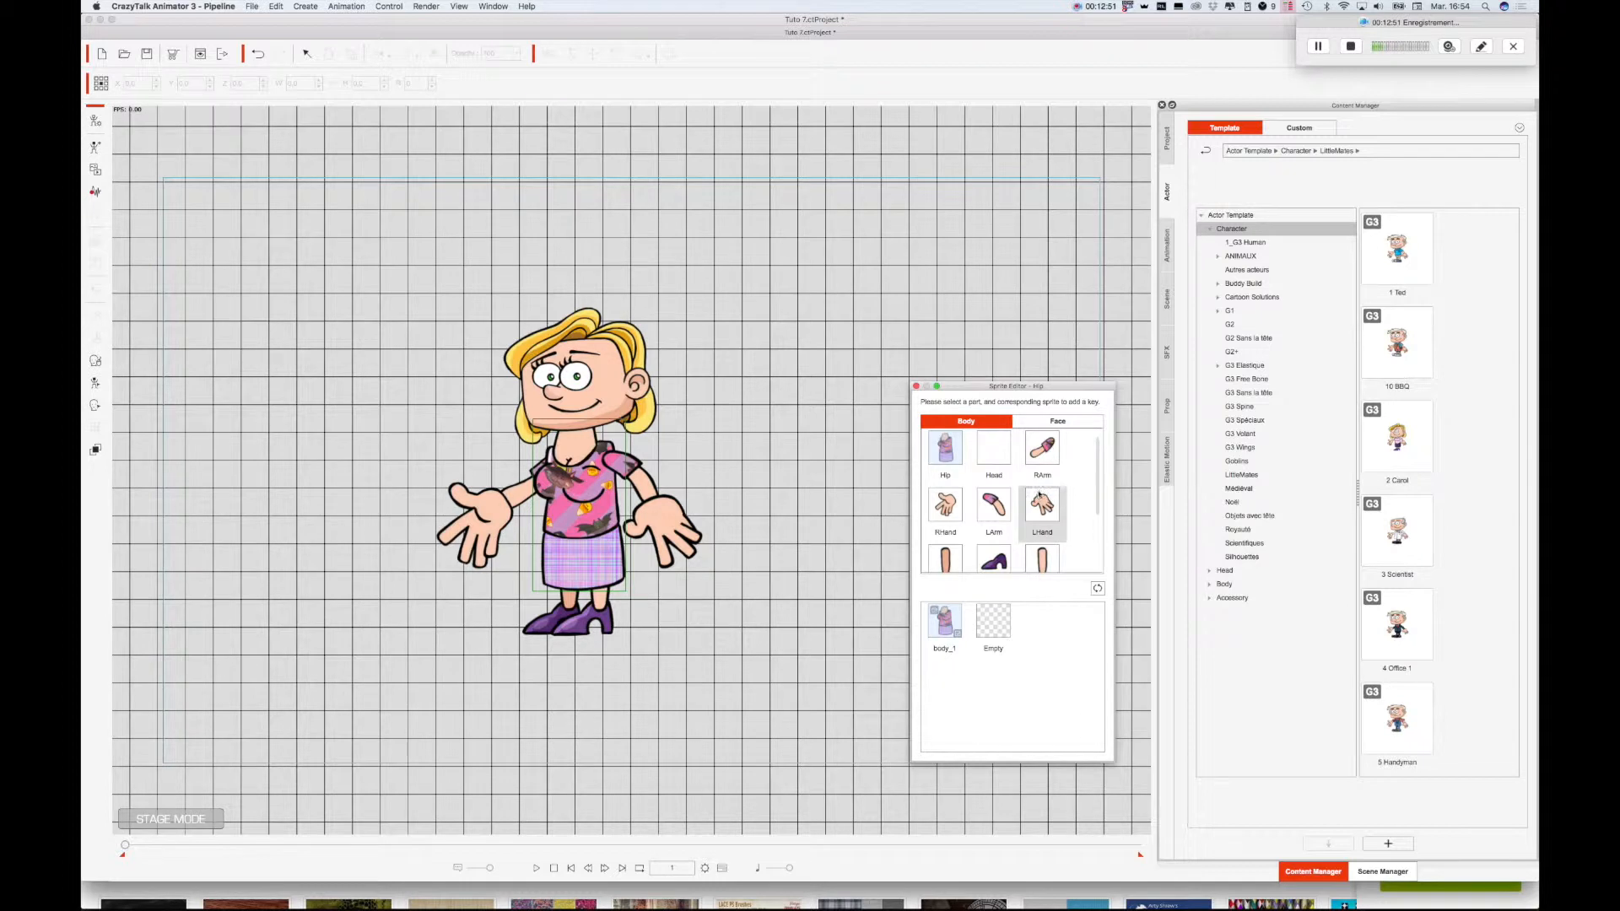
pyautogui.scroll(-2, 1038, 493)
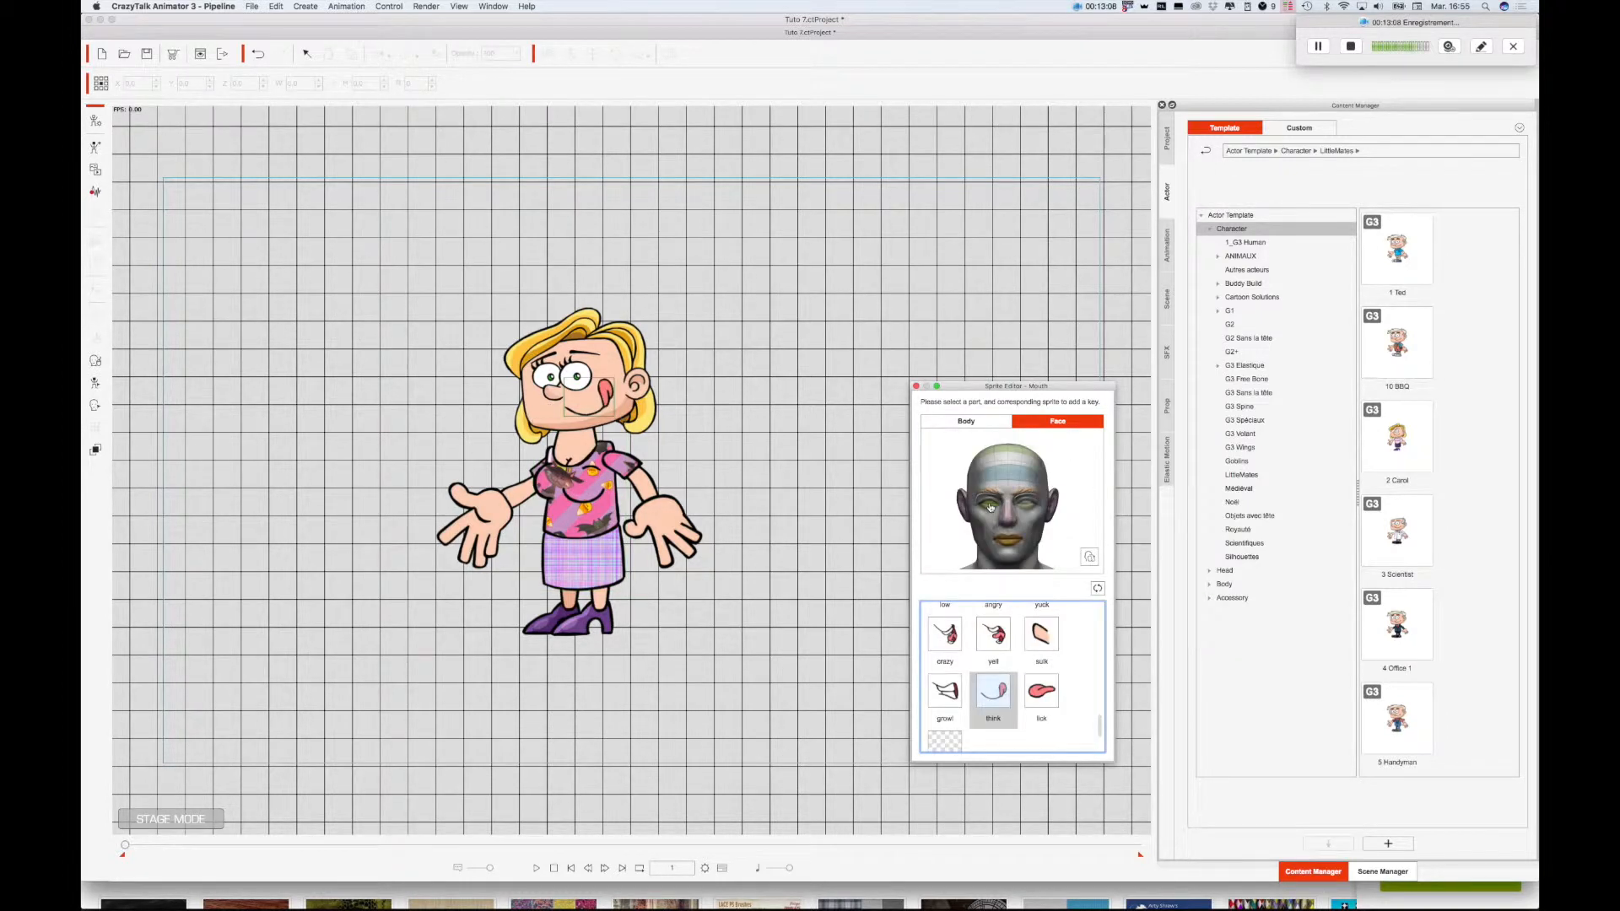
pyautogui.click(990, 507)
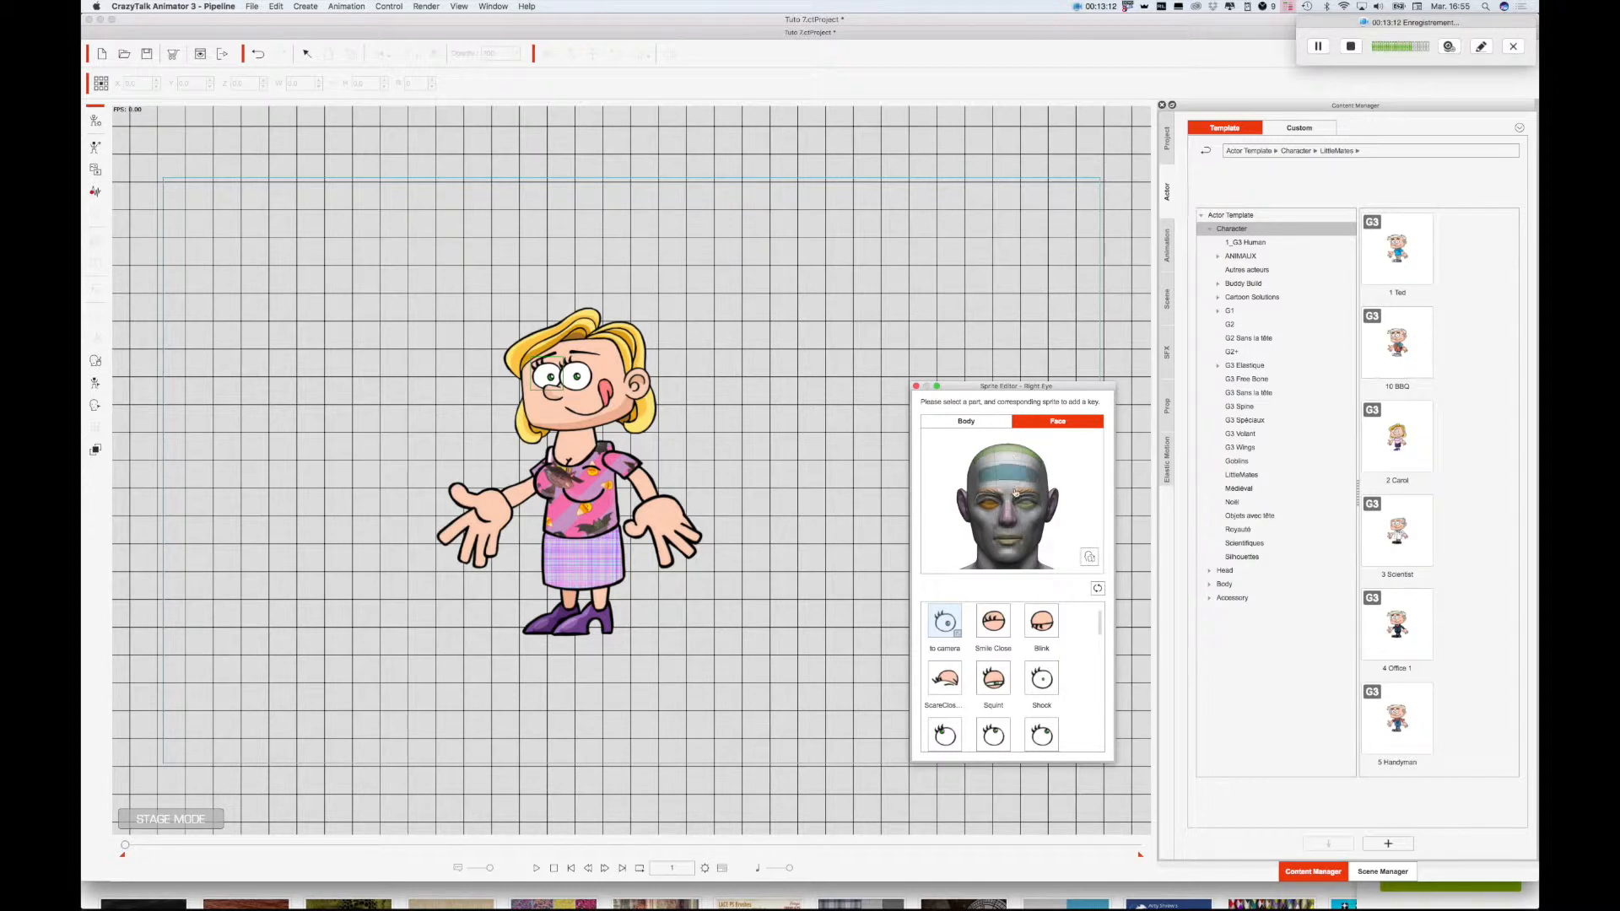
pyautogui.click(1011, 522)
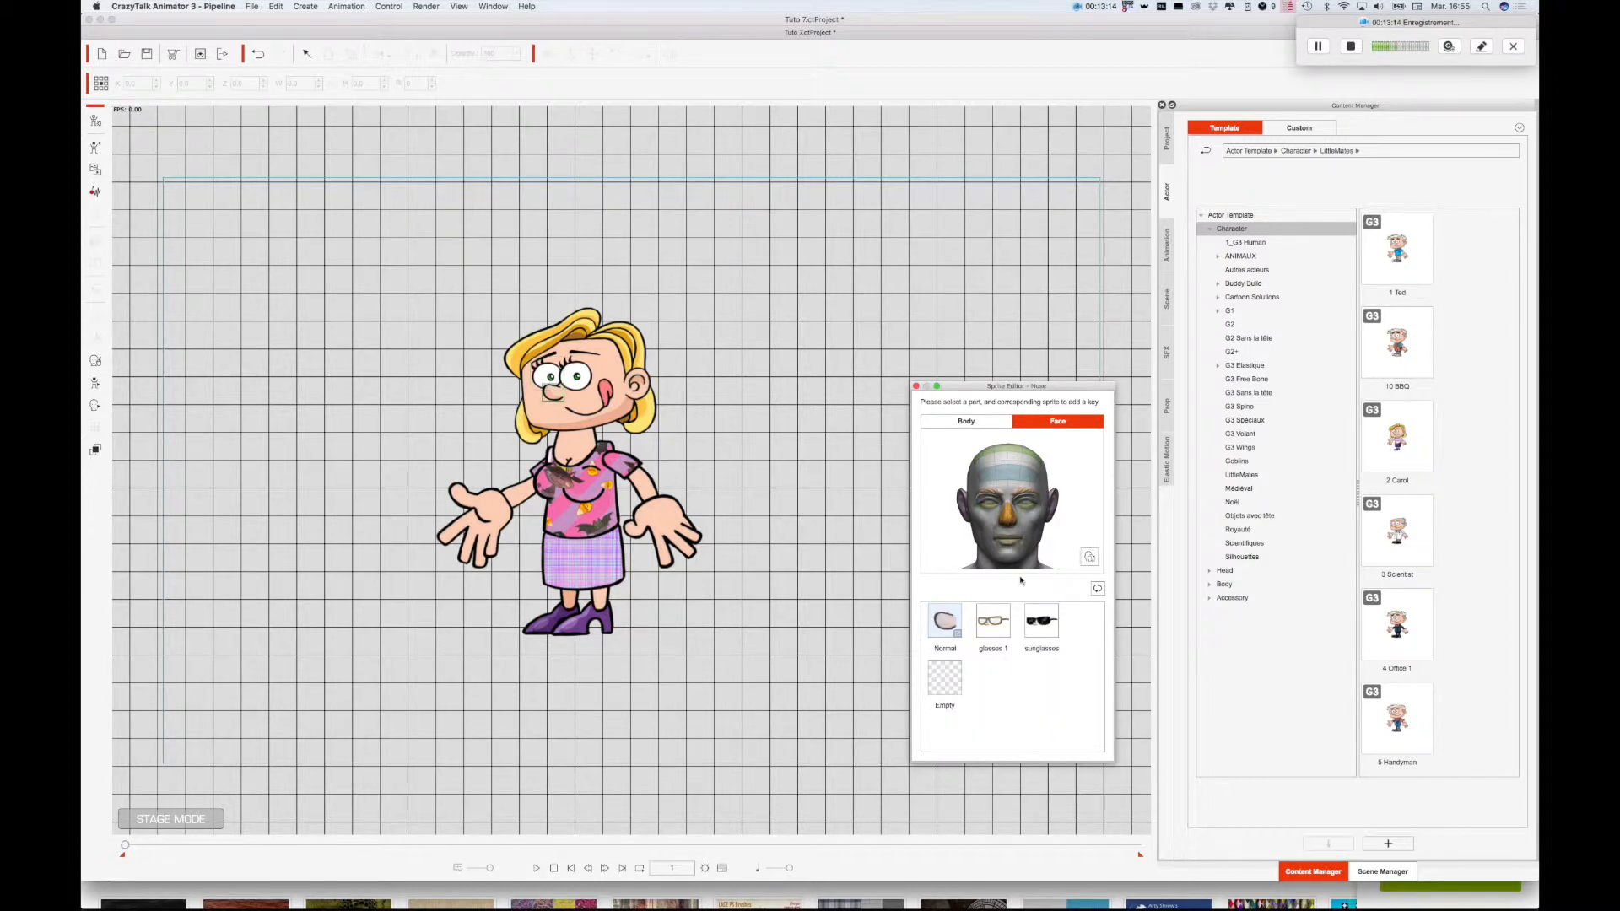
pyautogui.click(993, 626)
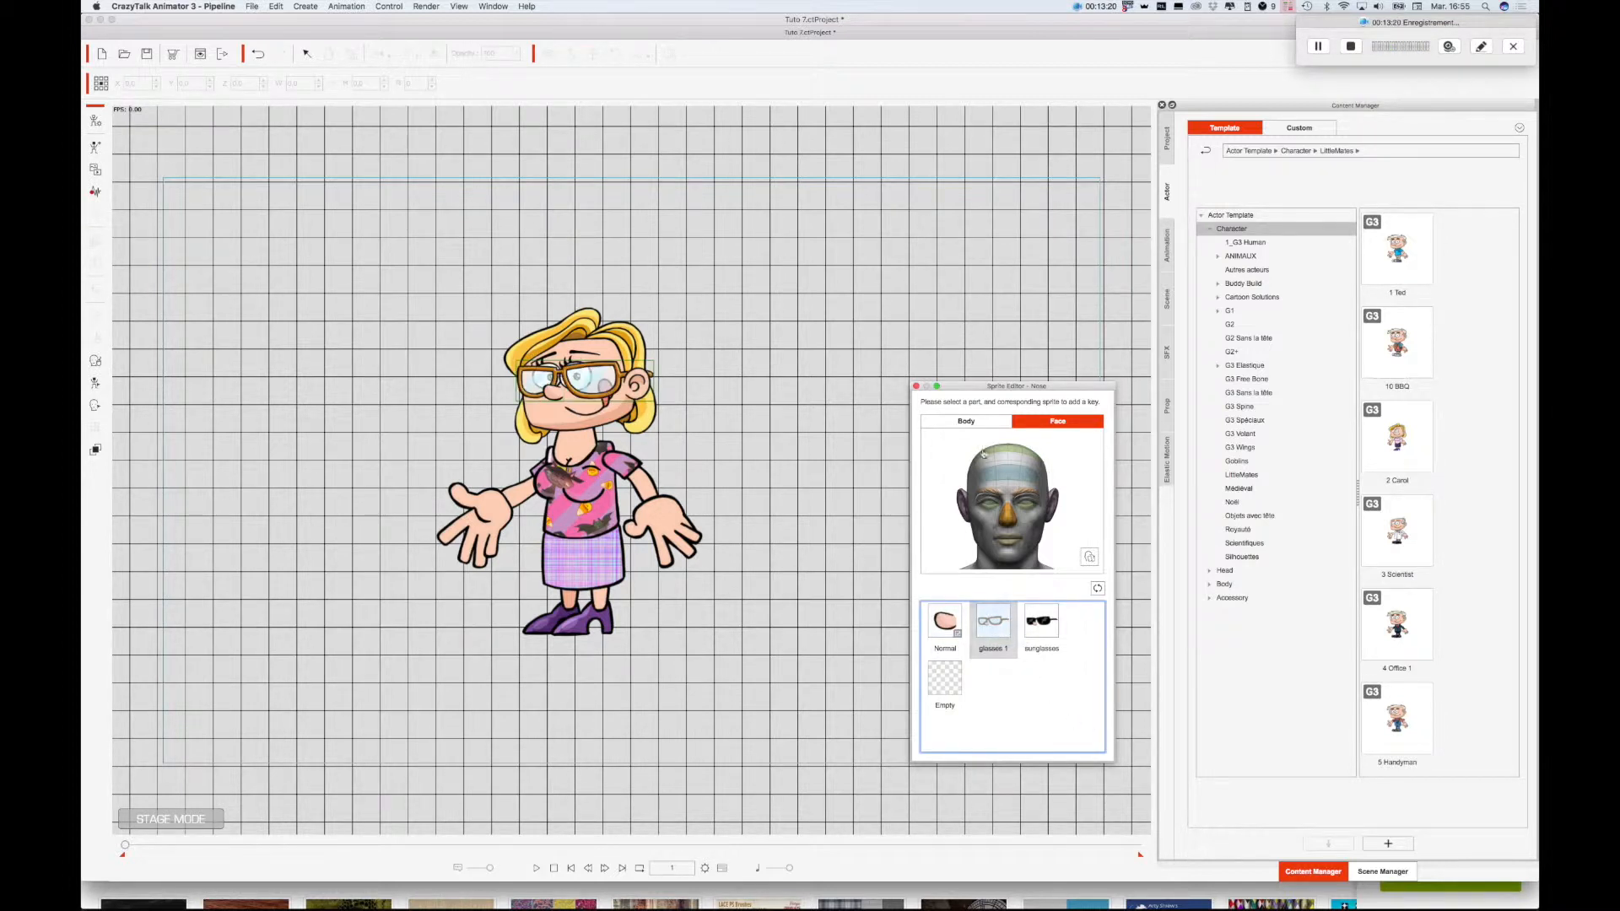
pyautogui.click(916, 386)
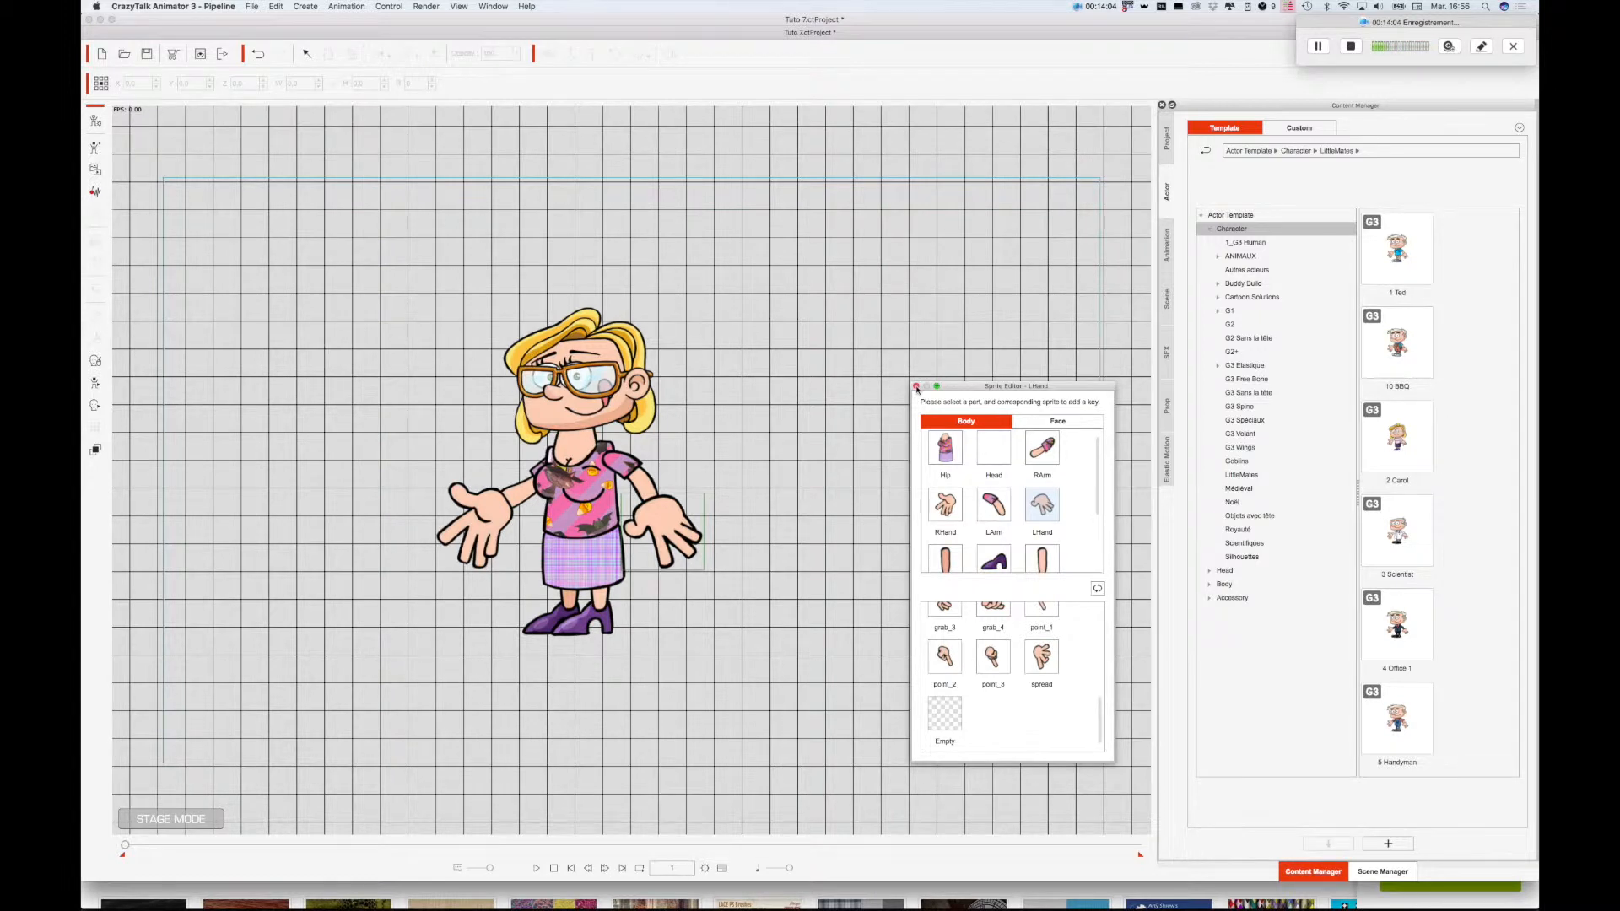
pyautogui.click(916, 386)
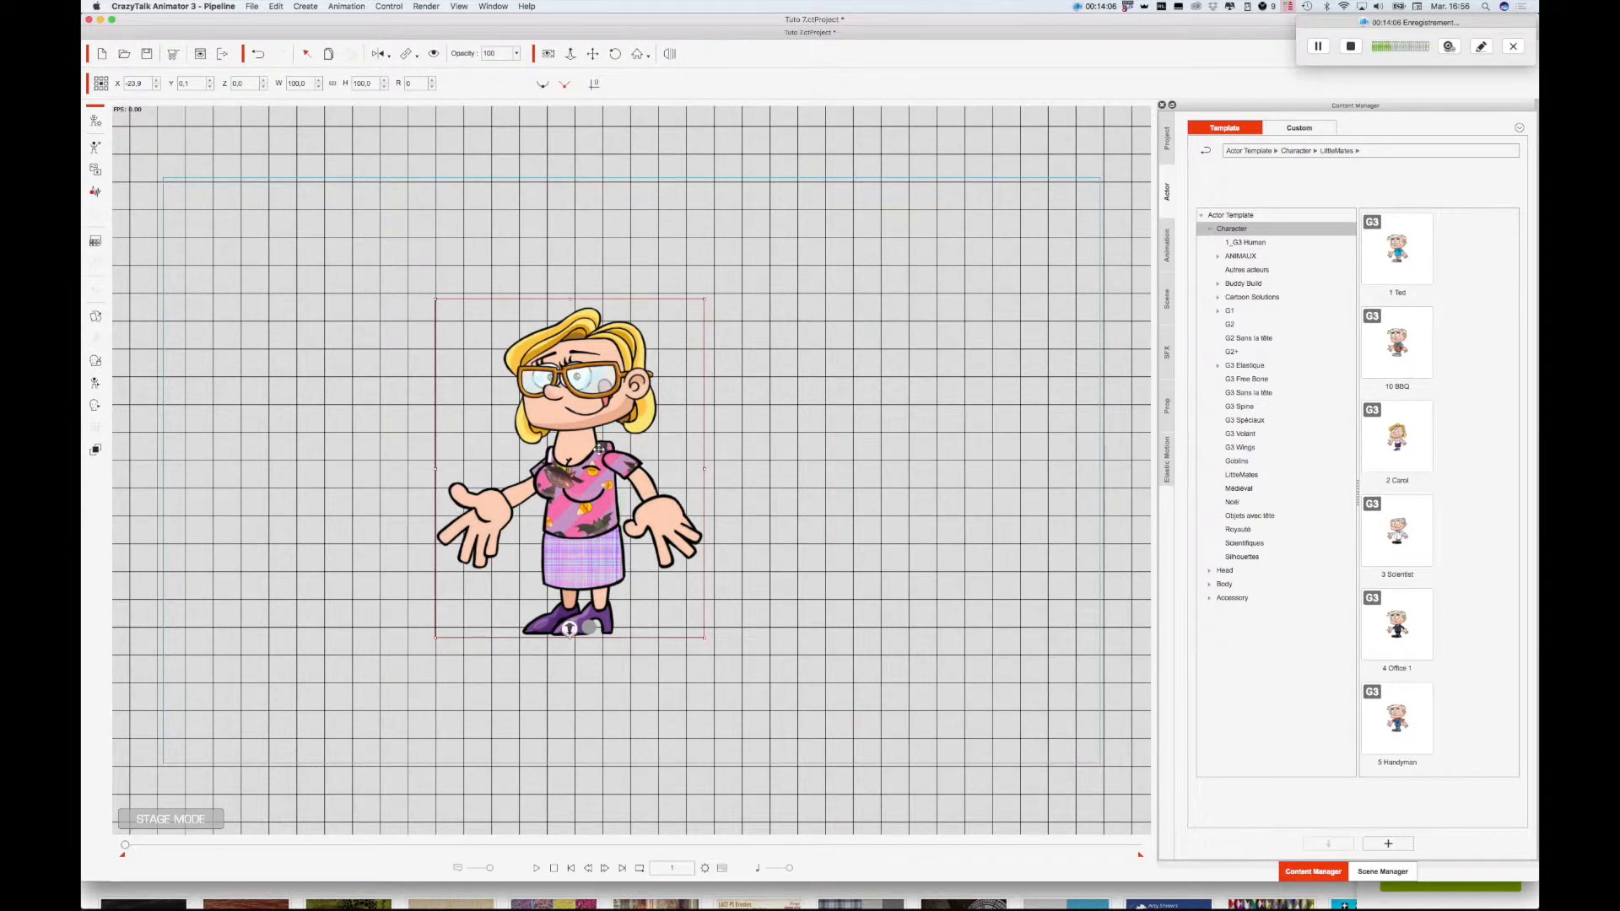
# - Move Carol to about X -144 on the stage and save the project
pyautogui.moveTo(598, 449); pyautogui.dragTo(372, 442)
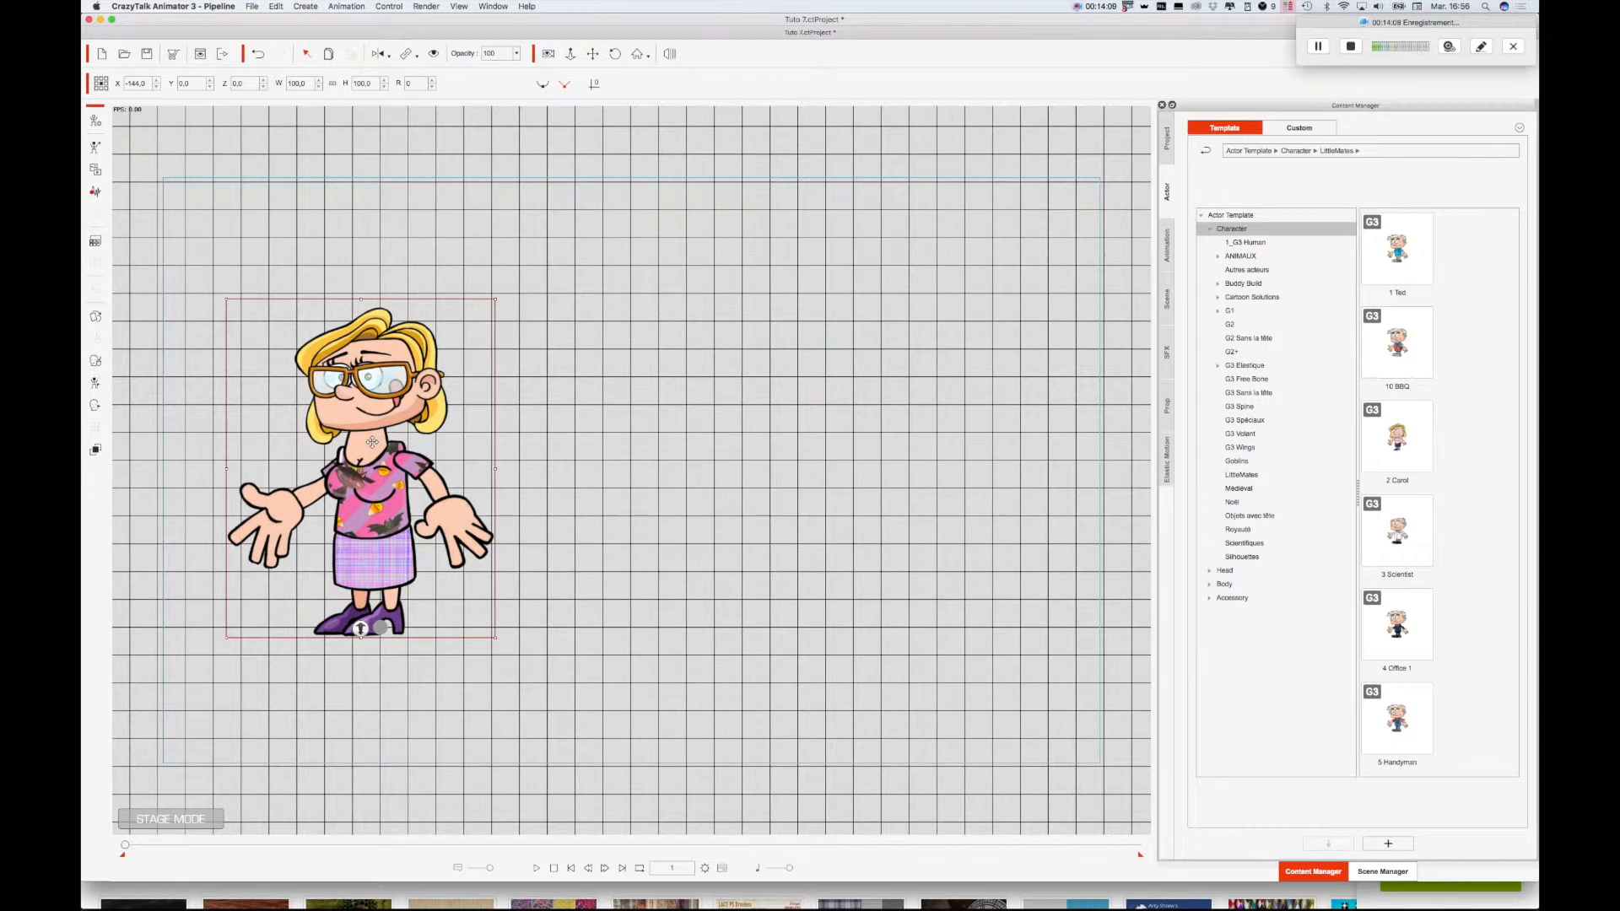
pyautogui.click(533, 204)
pyautogui.press('super+s')
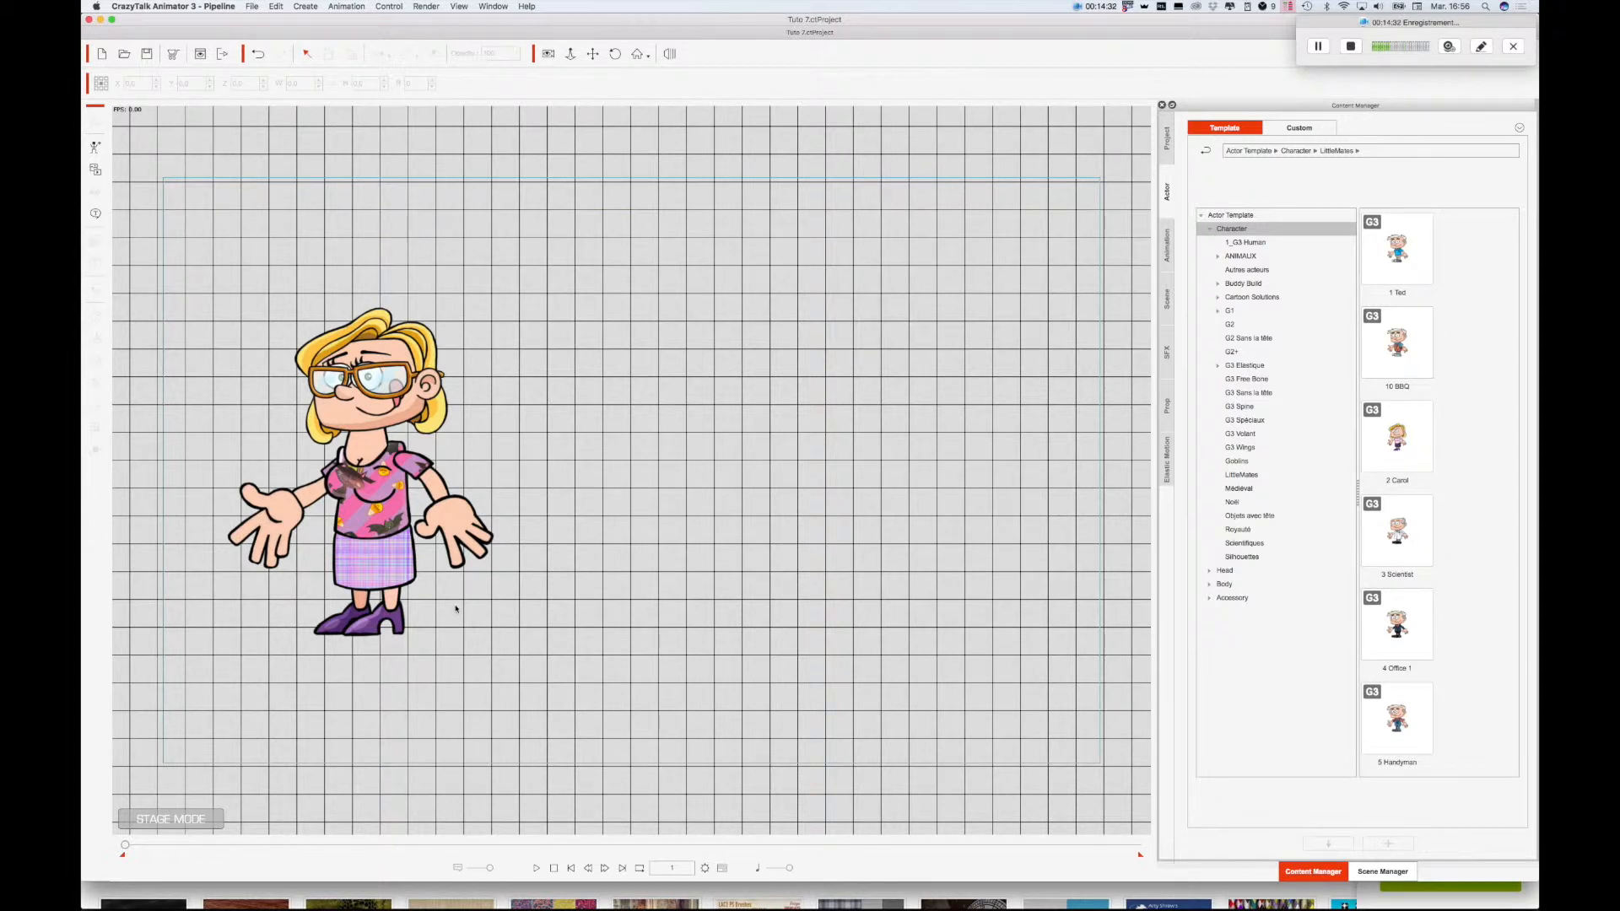
# - Add the customized Carol actor to the Character folder of the custom actor library
pyautogui.click(388, 561)
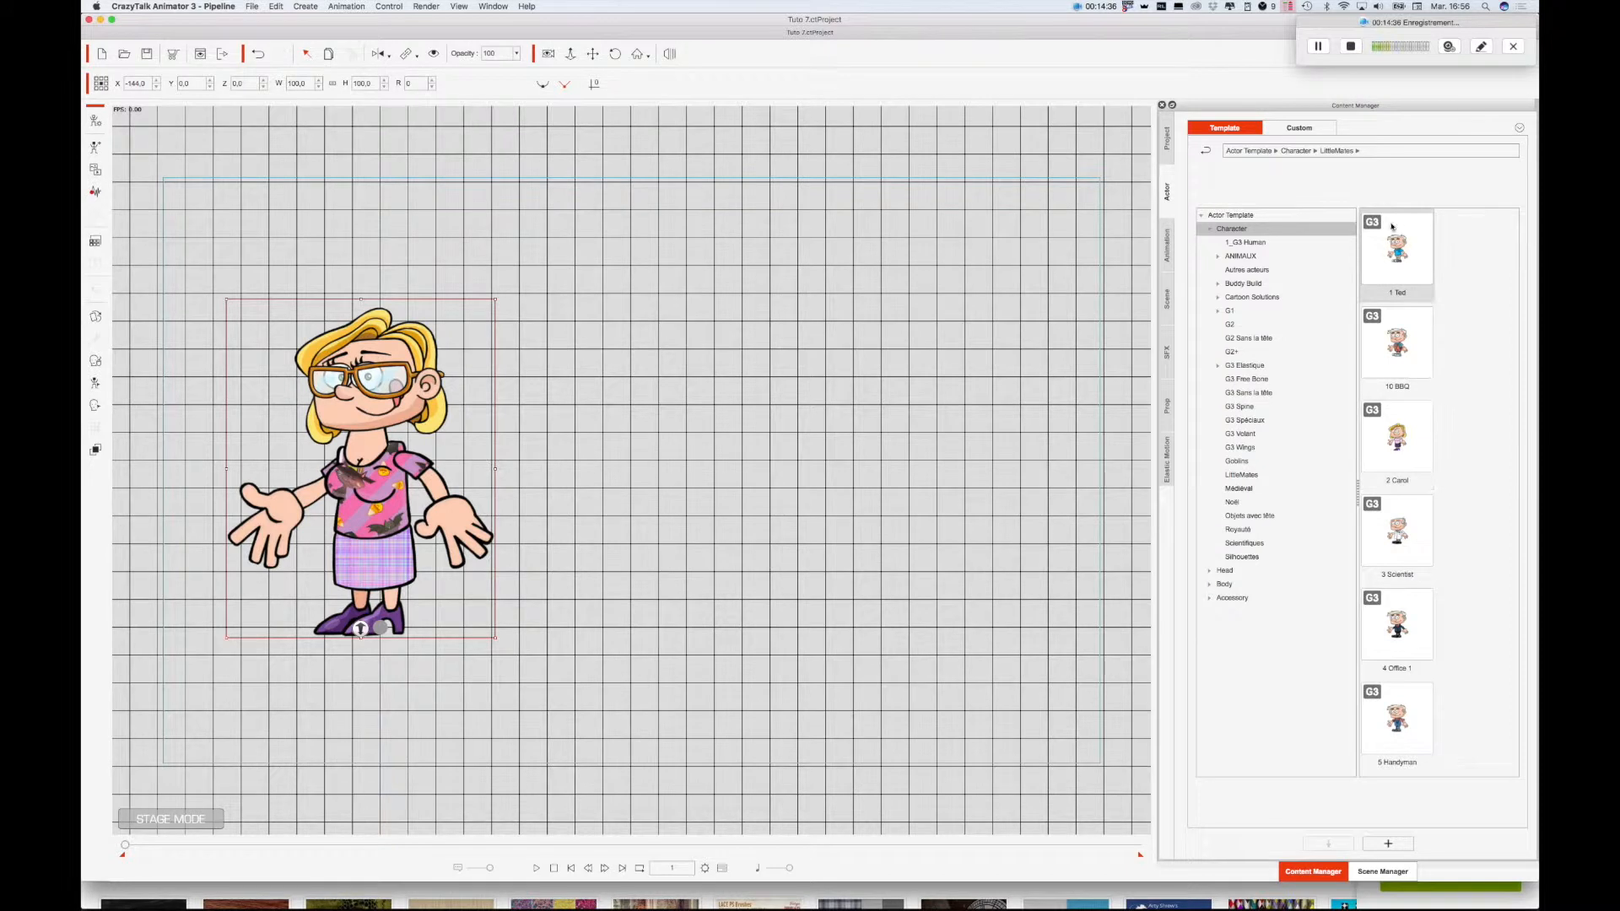
pyautogui.click(1304, 131)
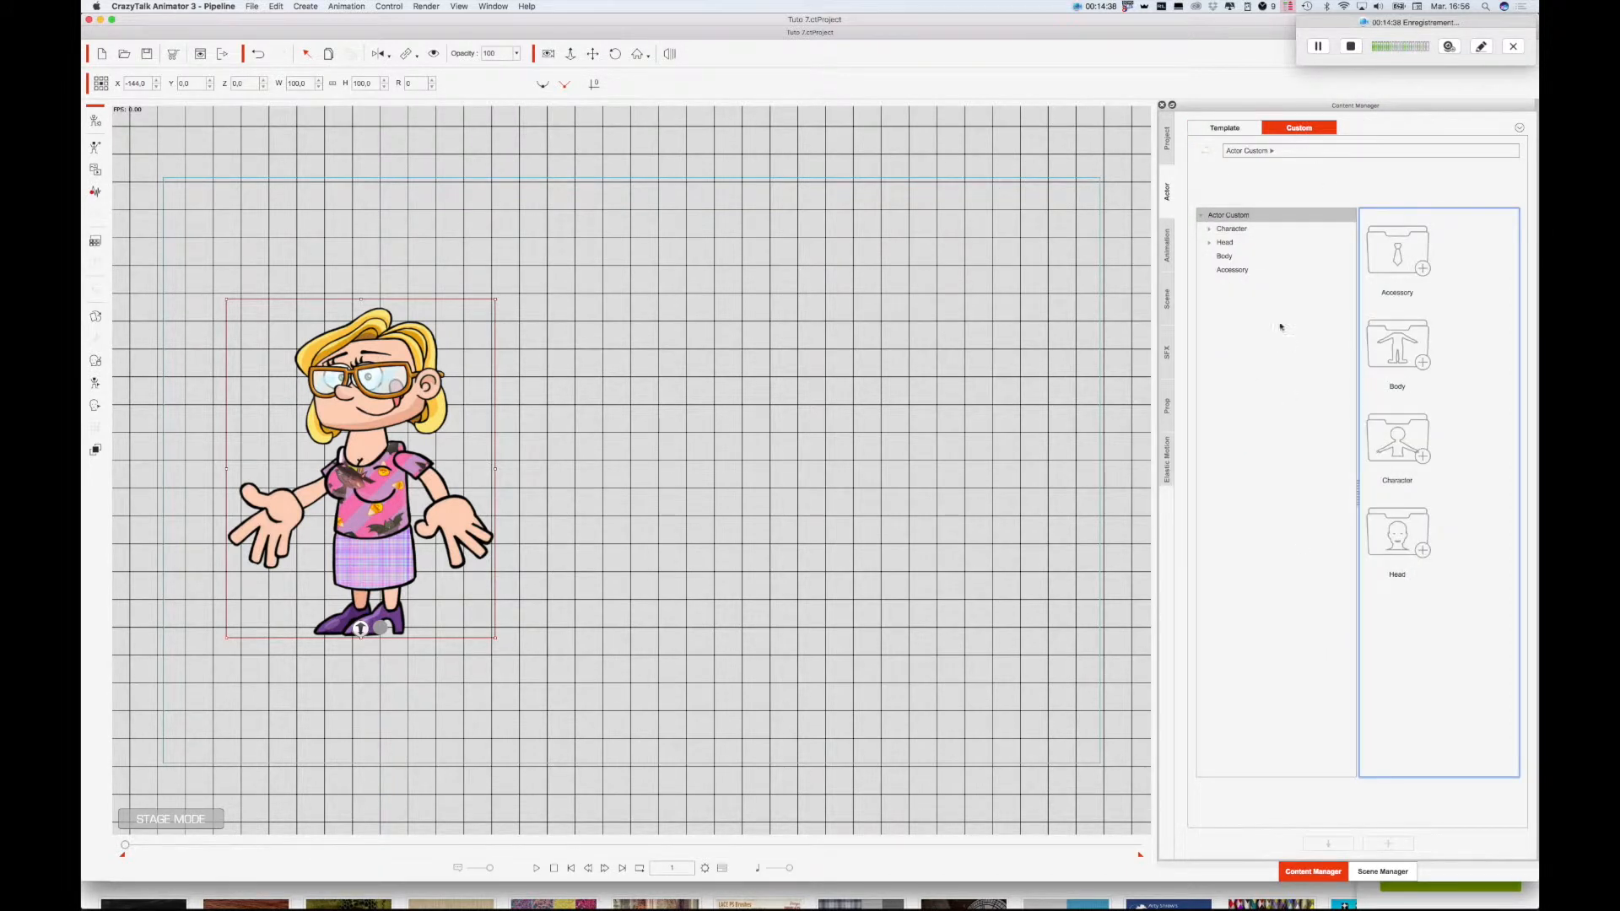
pyautogui.click(1209, 229)
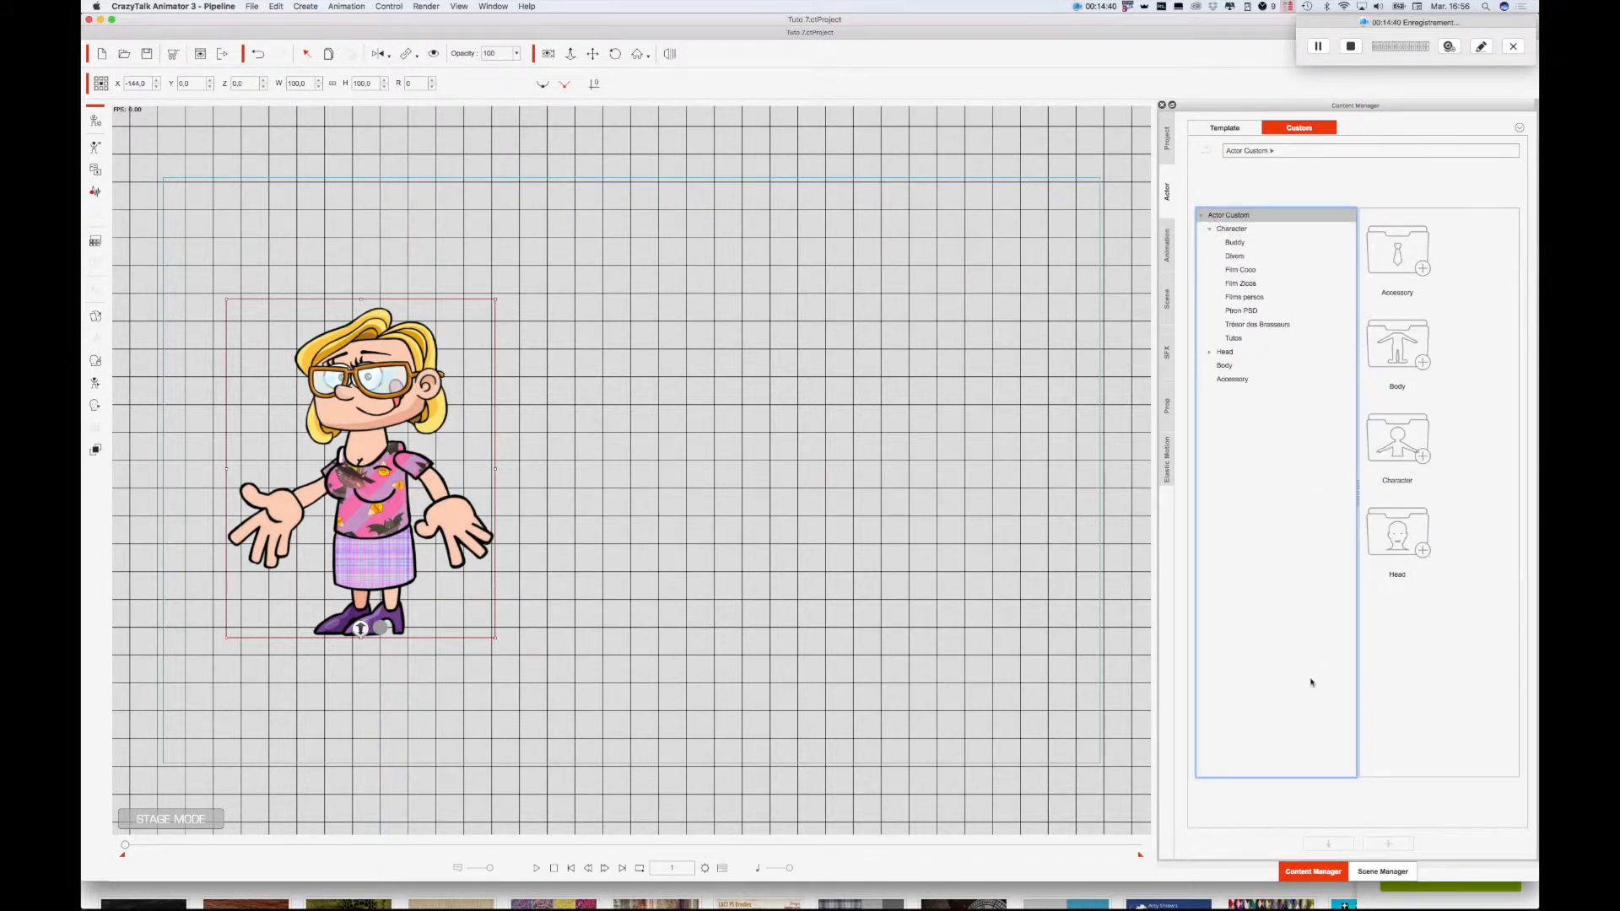
pyautogui.click(1238, 230)
pyautogui.click(1388, 844)
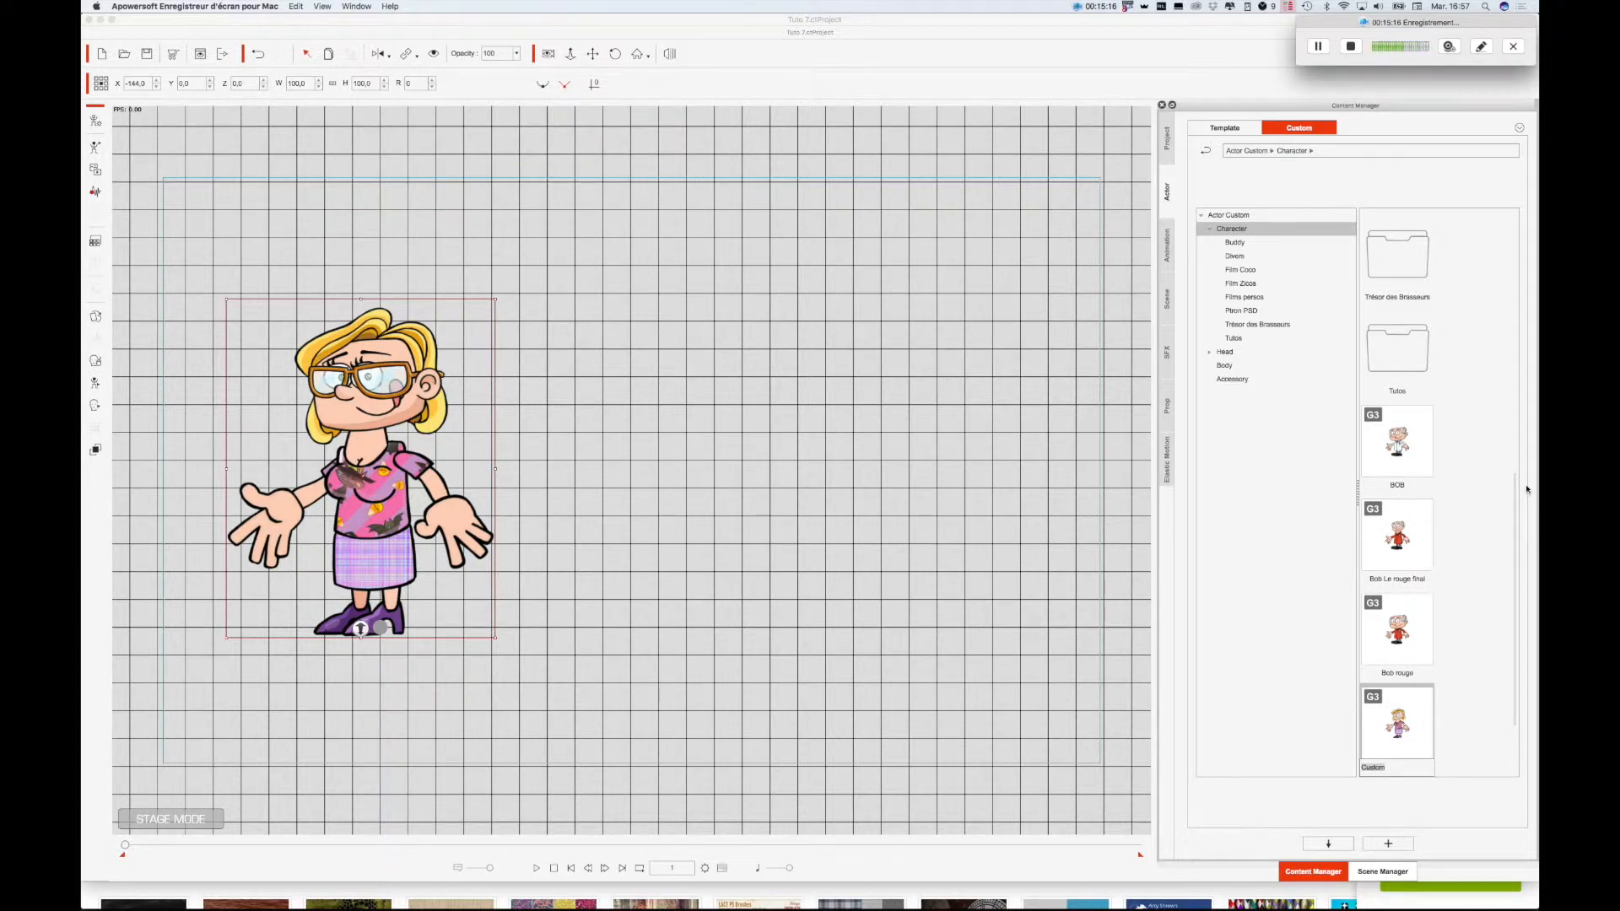
# - Rename the newly saved custom character as Caroline
pyautogui.rightClick(1385, 769)
pyautogui.click(1384, 767)
pyautogui.click(1387, 767)
pyautogui.moveTo(1388, 766); pyautogui.dragTo(1344, 770)
pyautogui.write('Caroline')
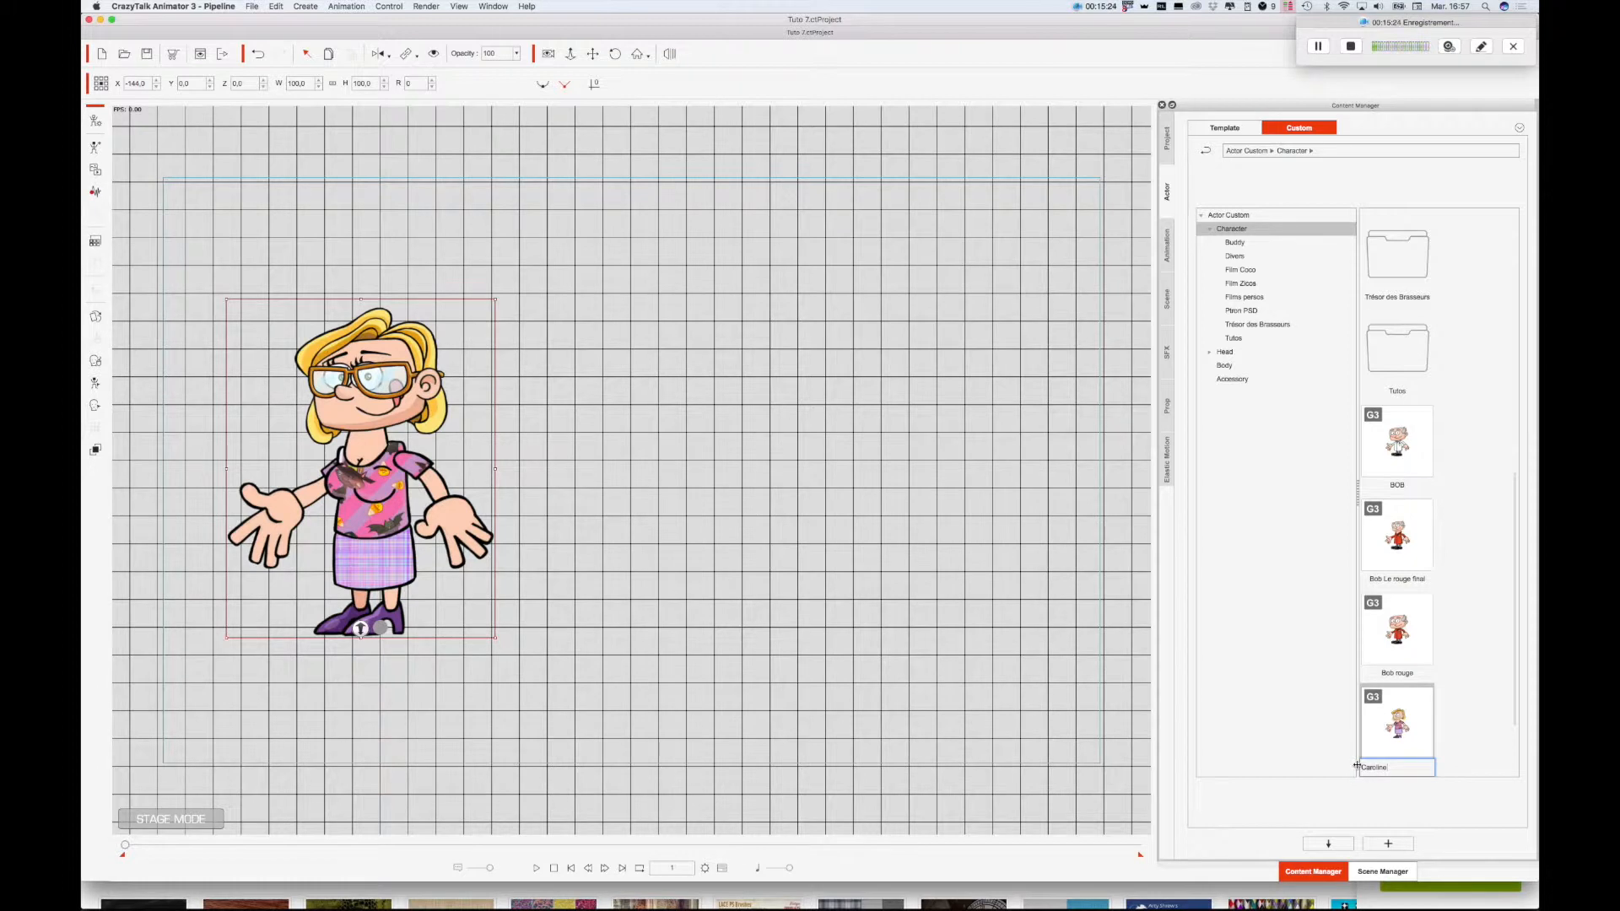
pyautogui.press('Return')
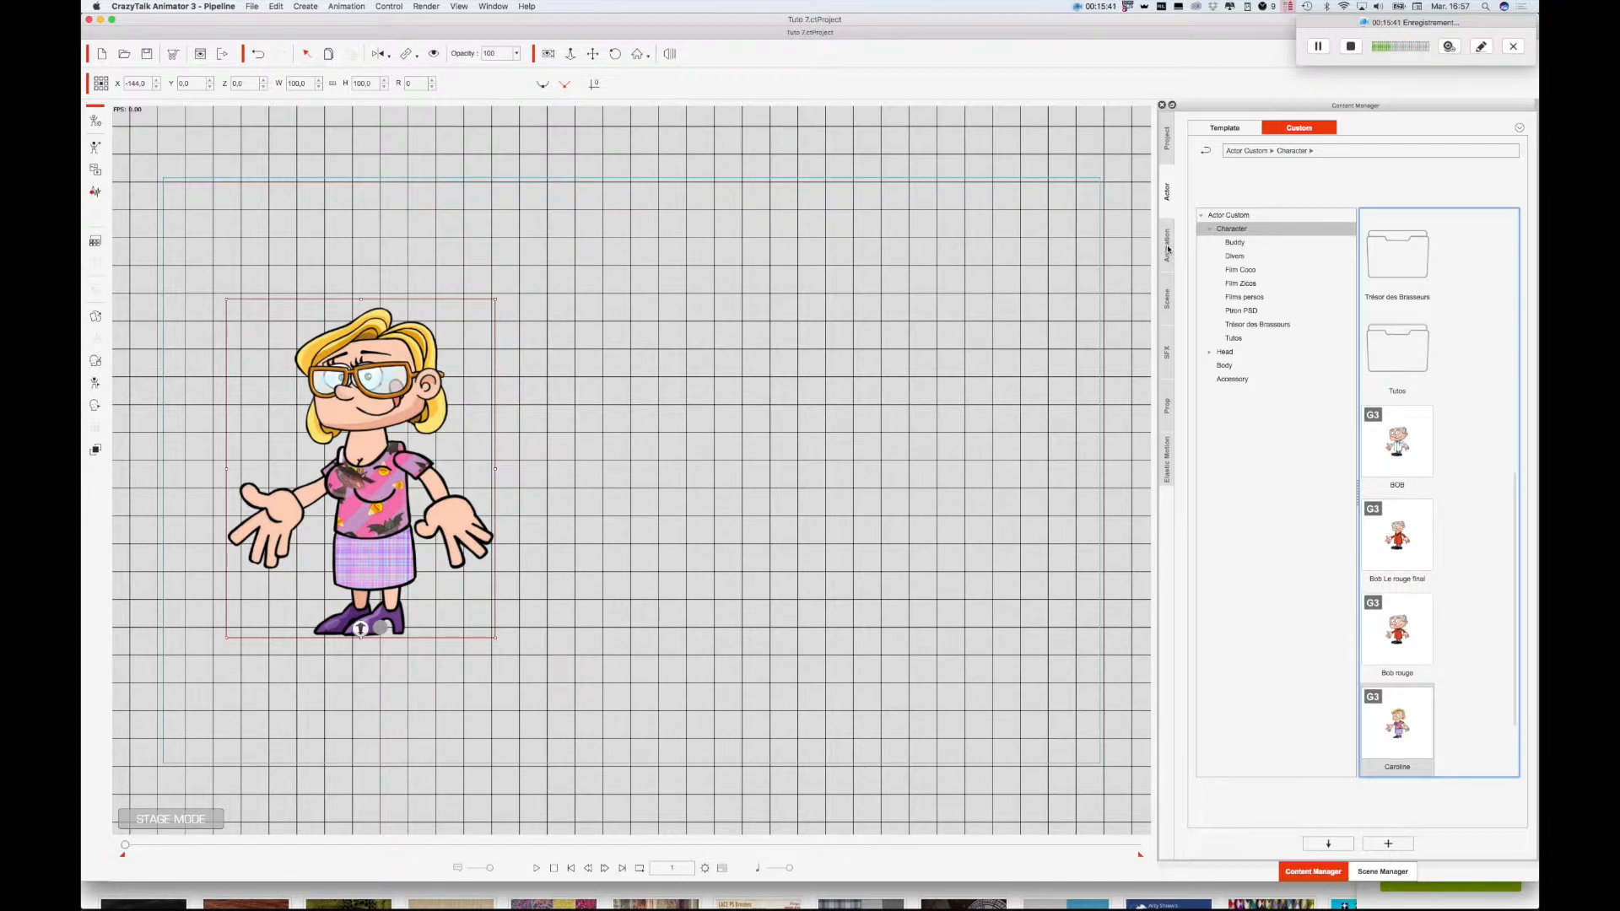
# - Open the Hommes folder of the G3 Elastique character templates
pyautogui.click(1207, 127)
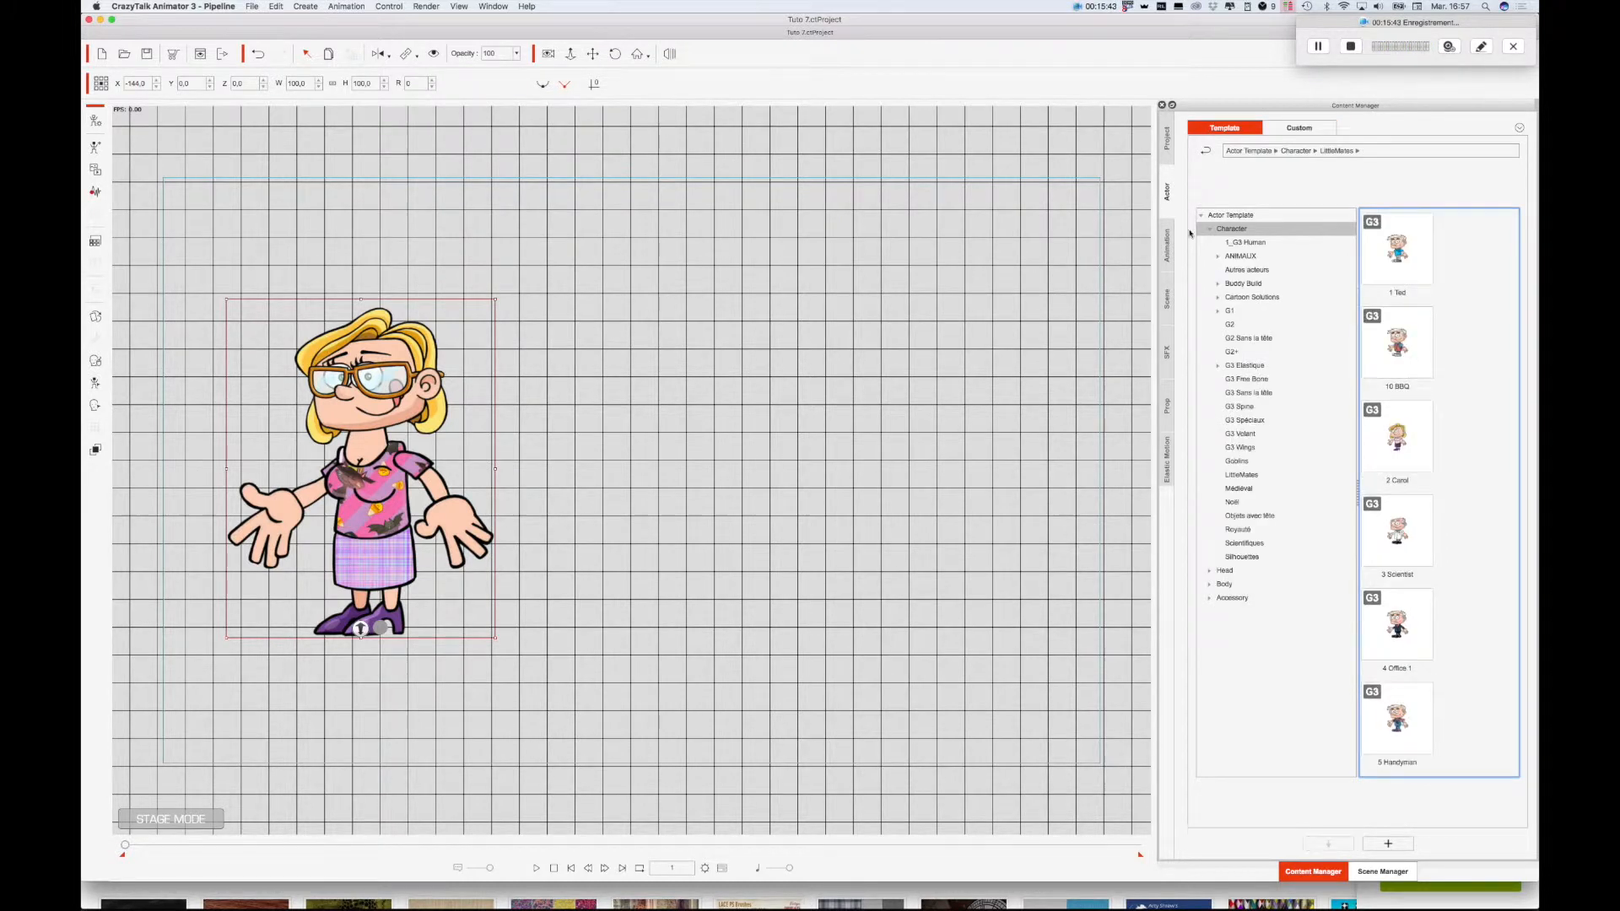
pyautogui.click(1217, 367)
pyautogui.click(1217, 367)
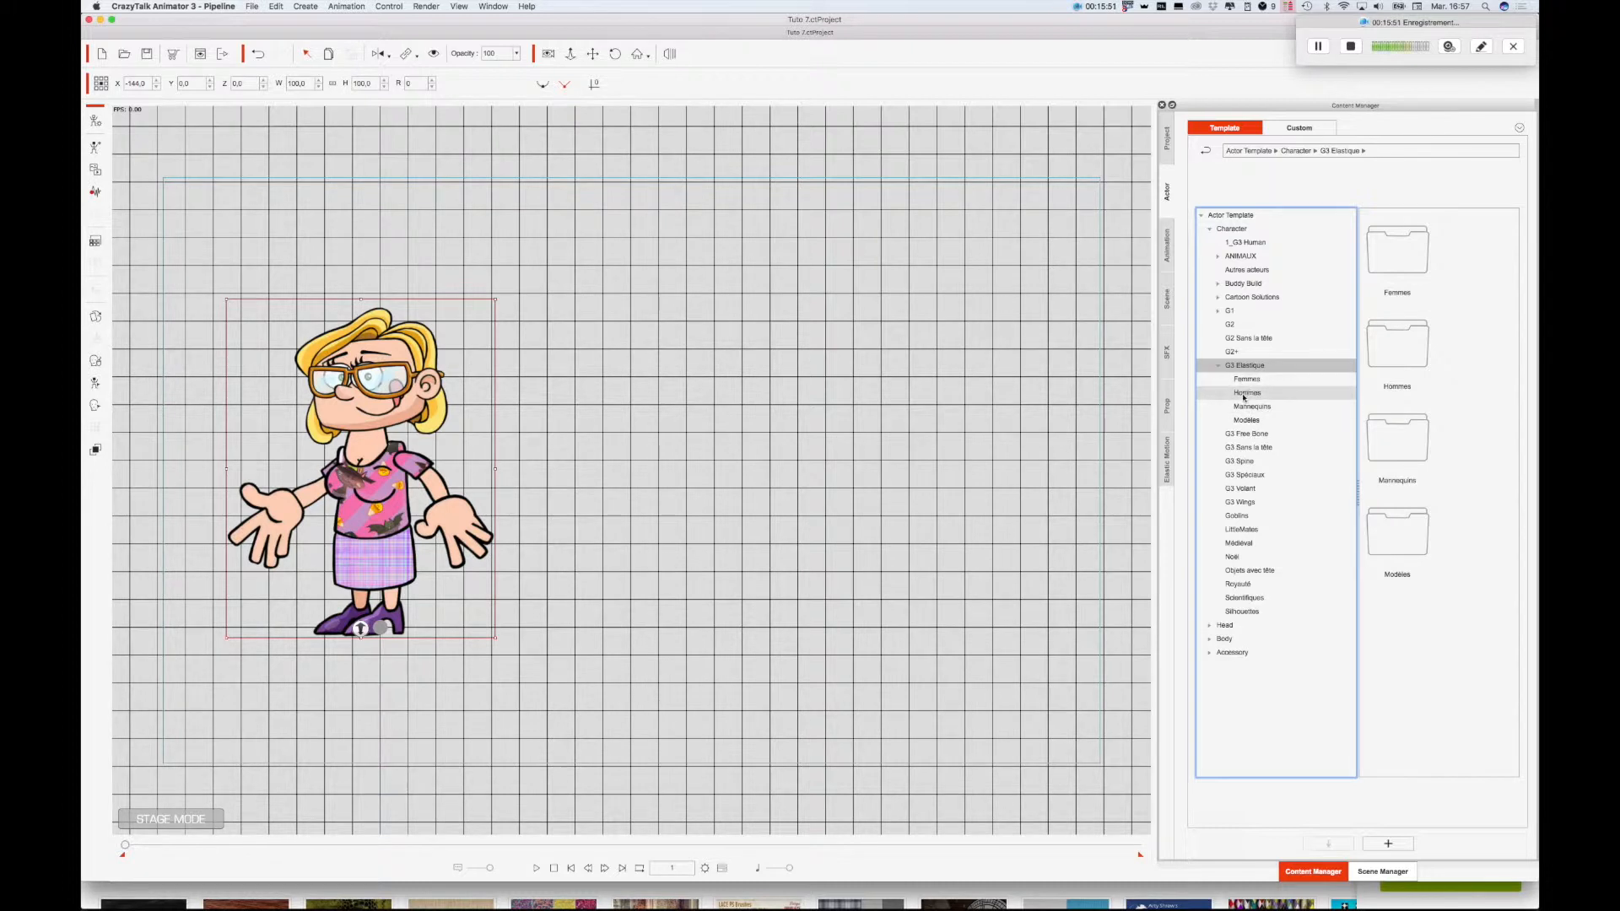
pyautogui.click(1247, 393)
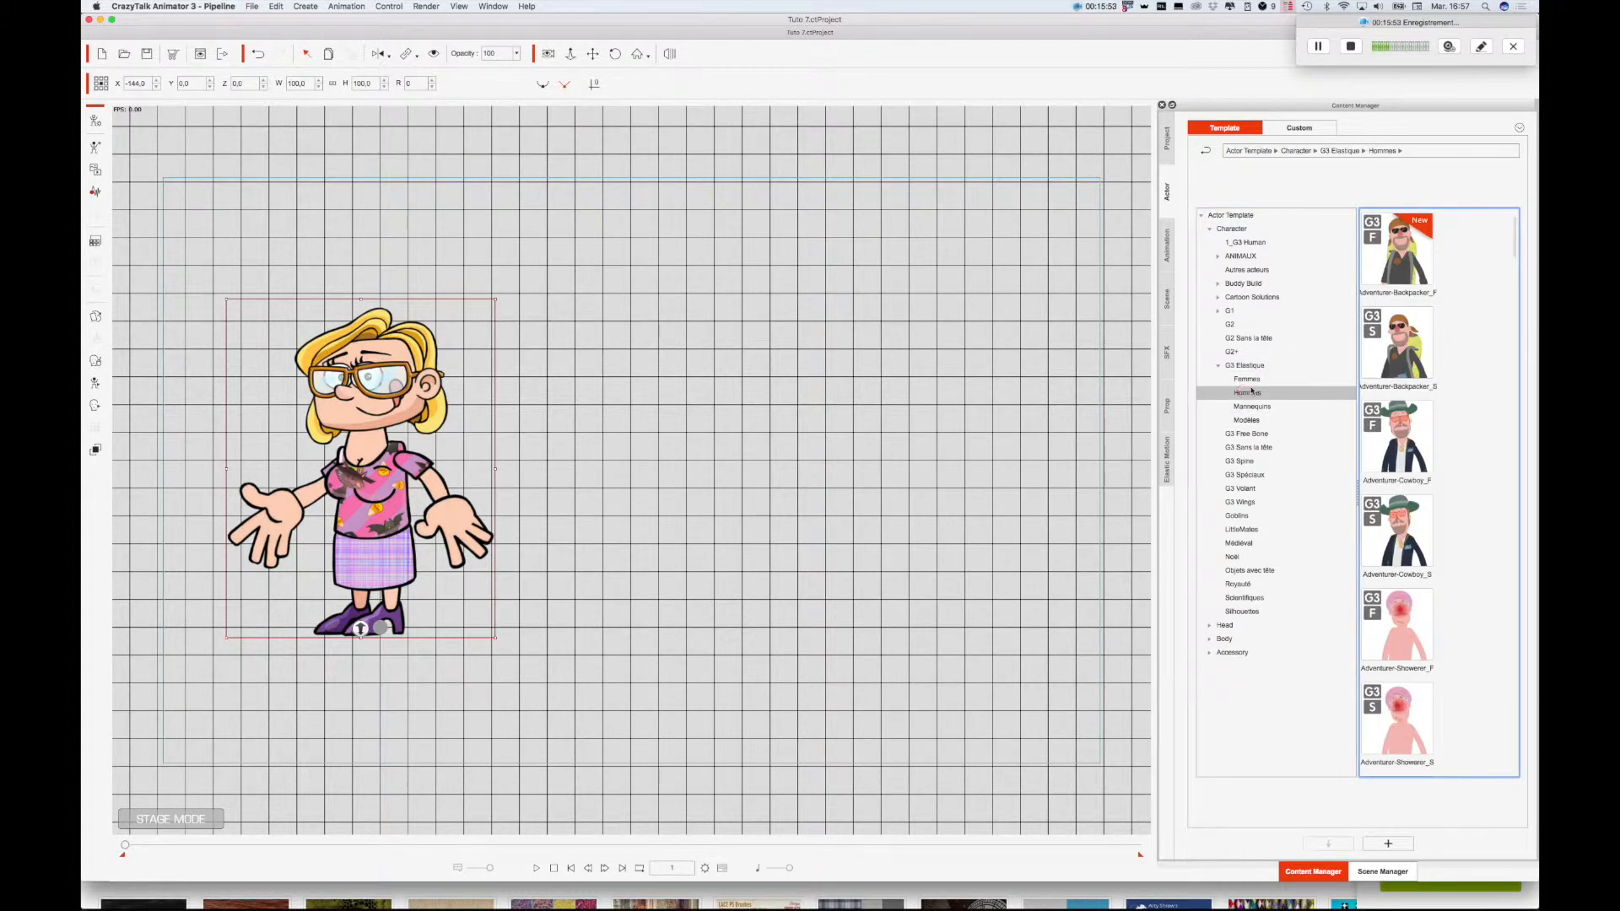
# - Find the Nick_S character among the Hommes templates and place it on the stage beside Carol
pyautogui.scroll(-10, 1407, 498)
pyautogui.scroll(-5, 1408, 498)
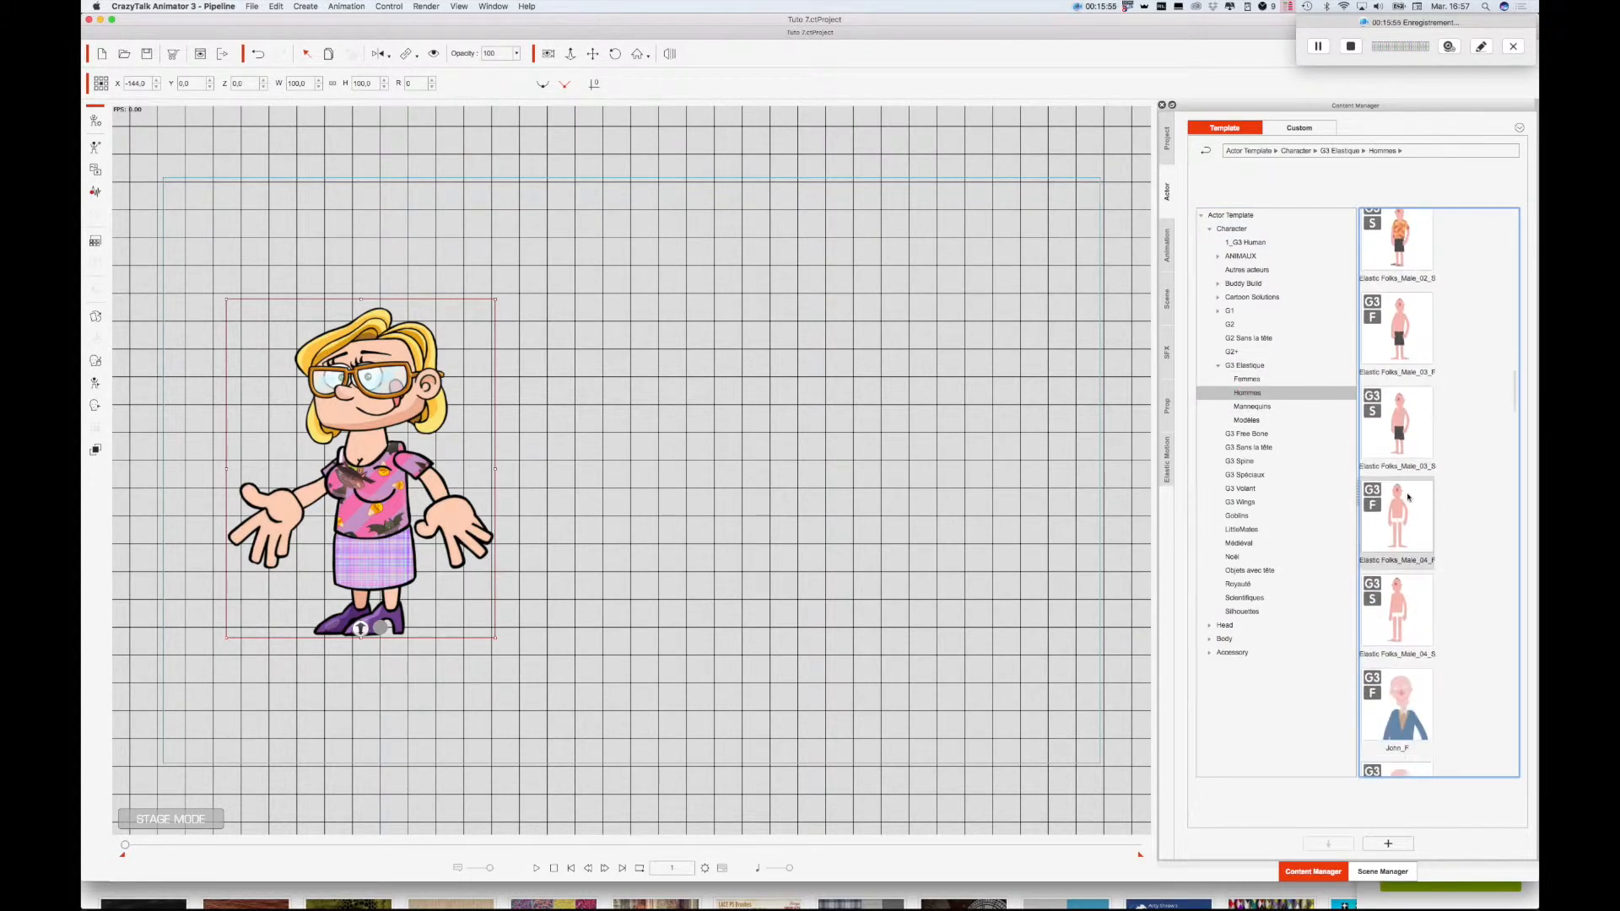
pyautogui.scroll(-5, 1408, 498)
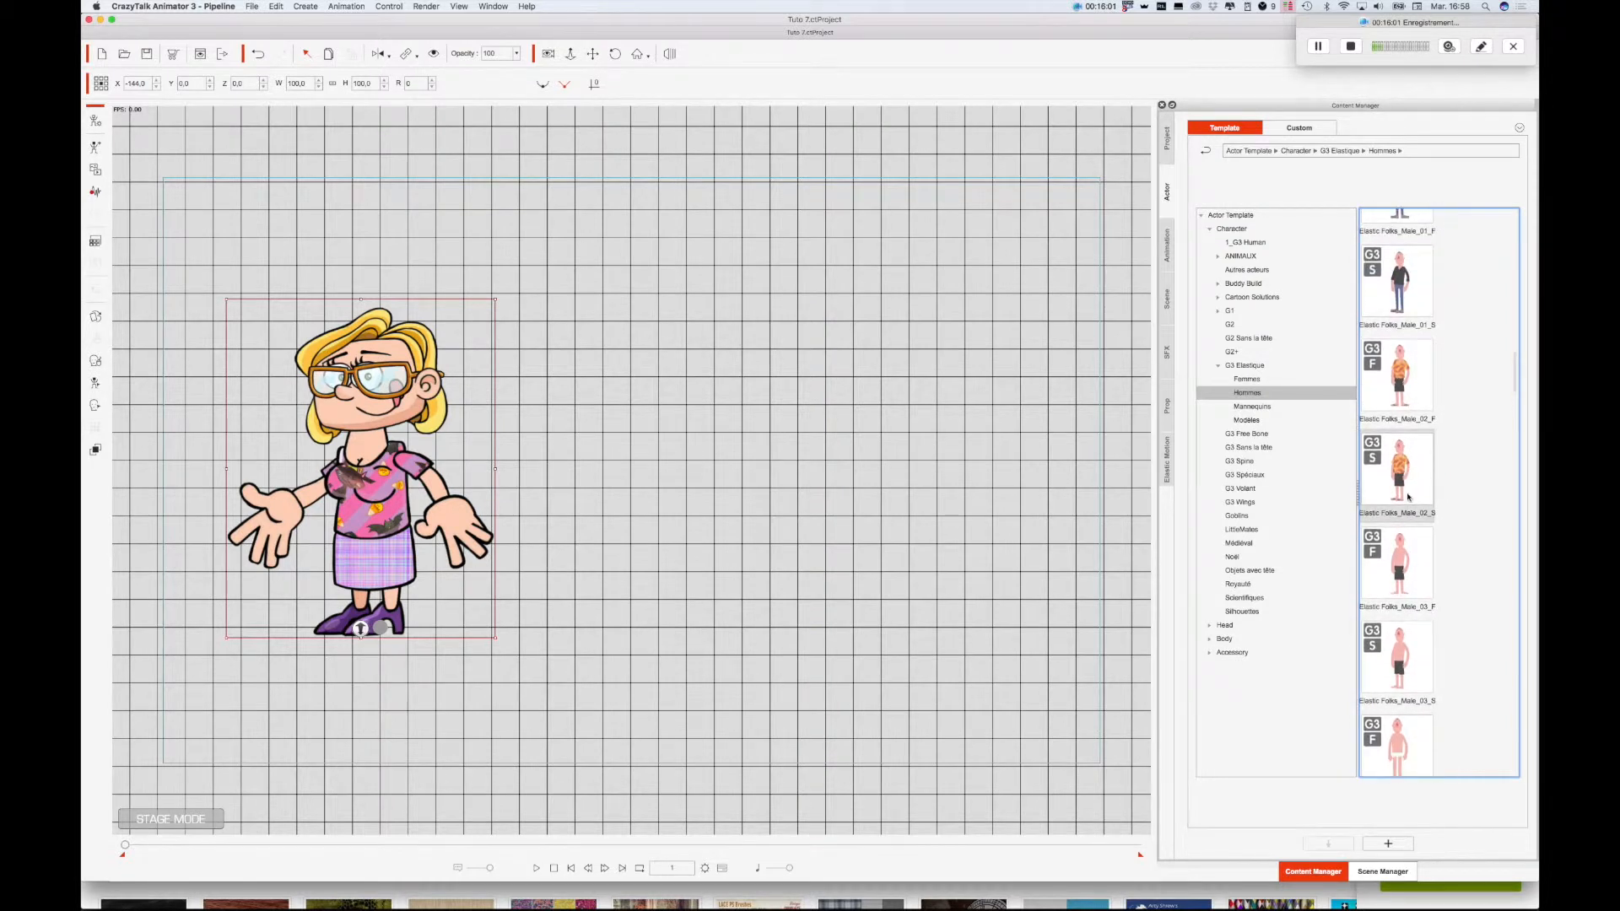
pyautogui.scroll(-3, 1408, 498)
pyautogui.scroll(-8, 1408, 497)
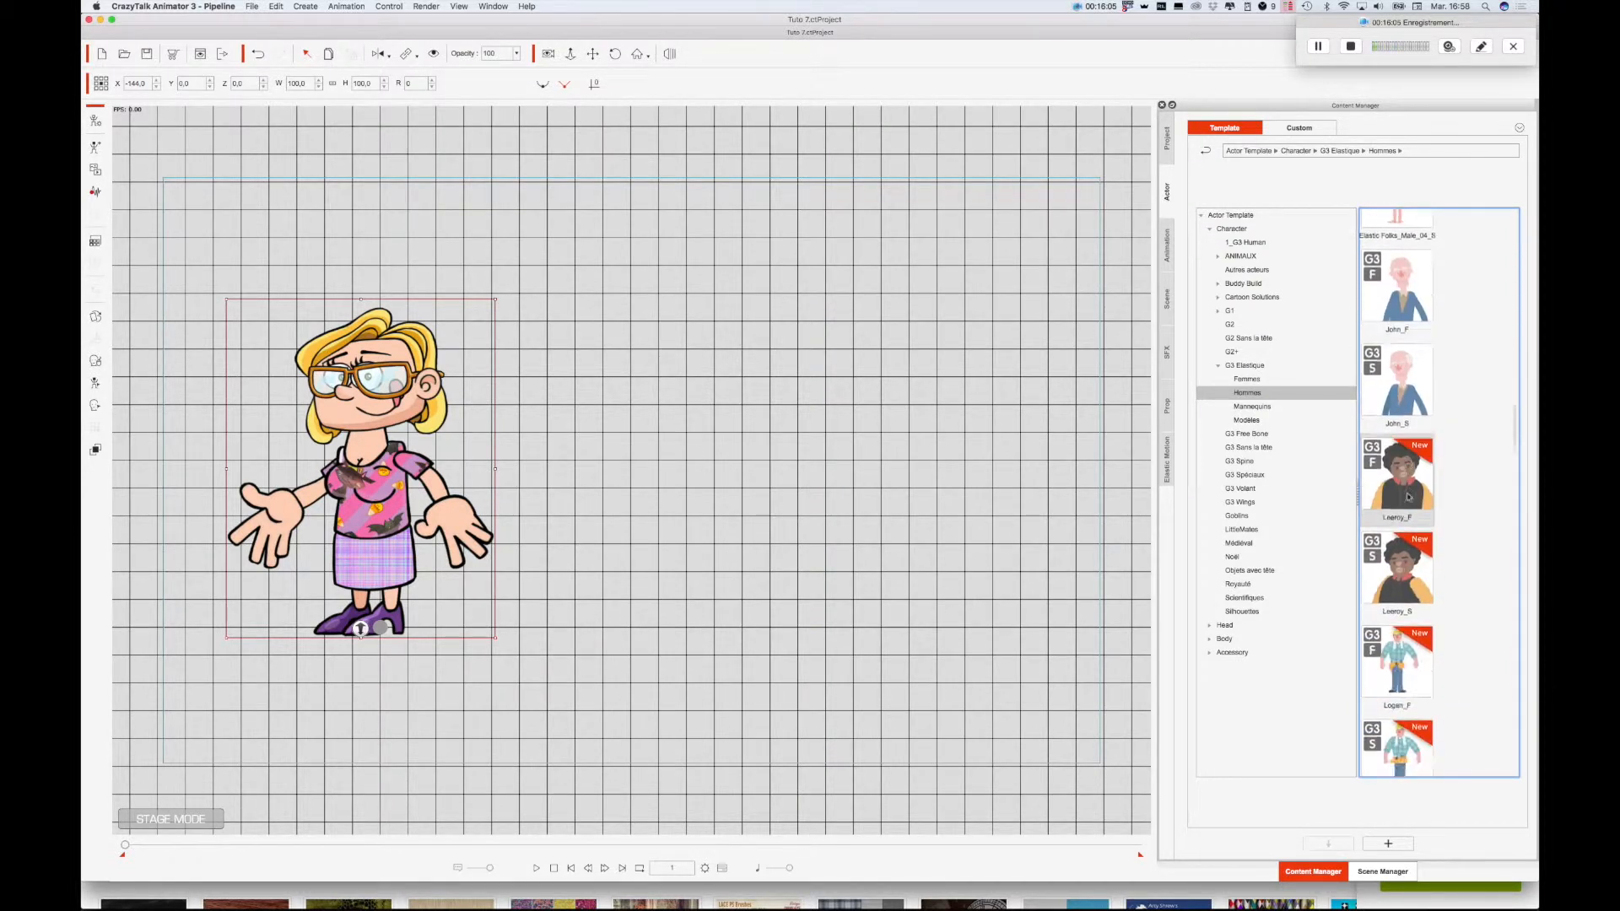
pyautogui.scroll(-10, 1408, 498)
pyautogui.scroll(-5, 1408, 498)
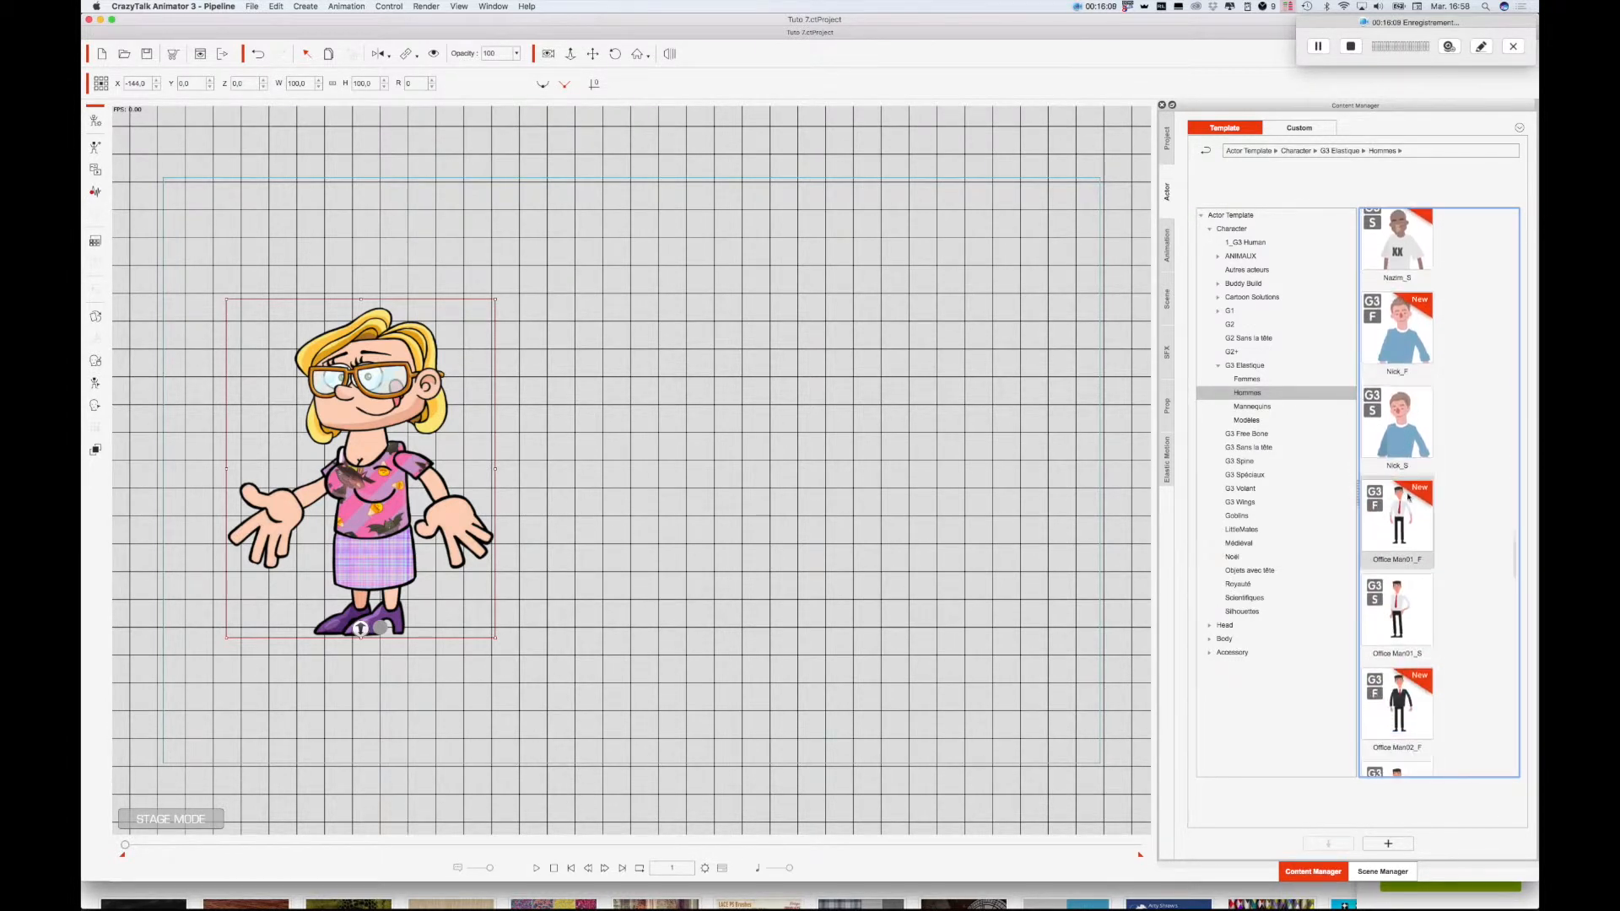
pyautogui.scroll(-3, 1408, 498)
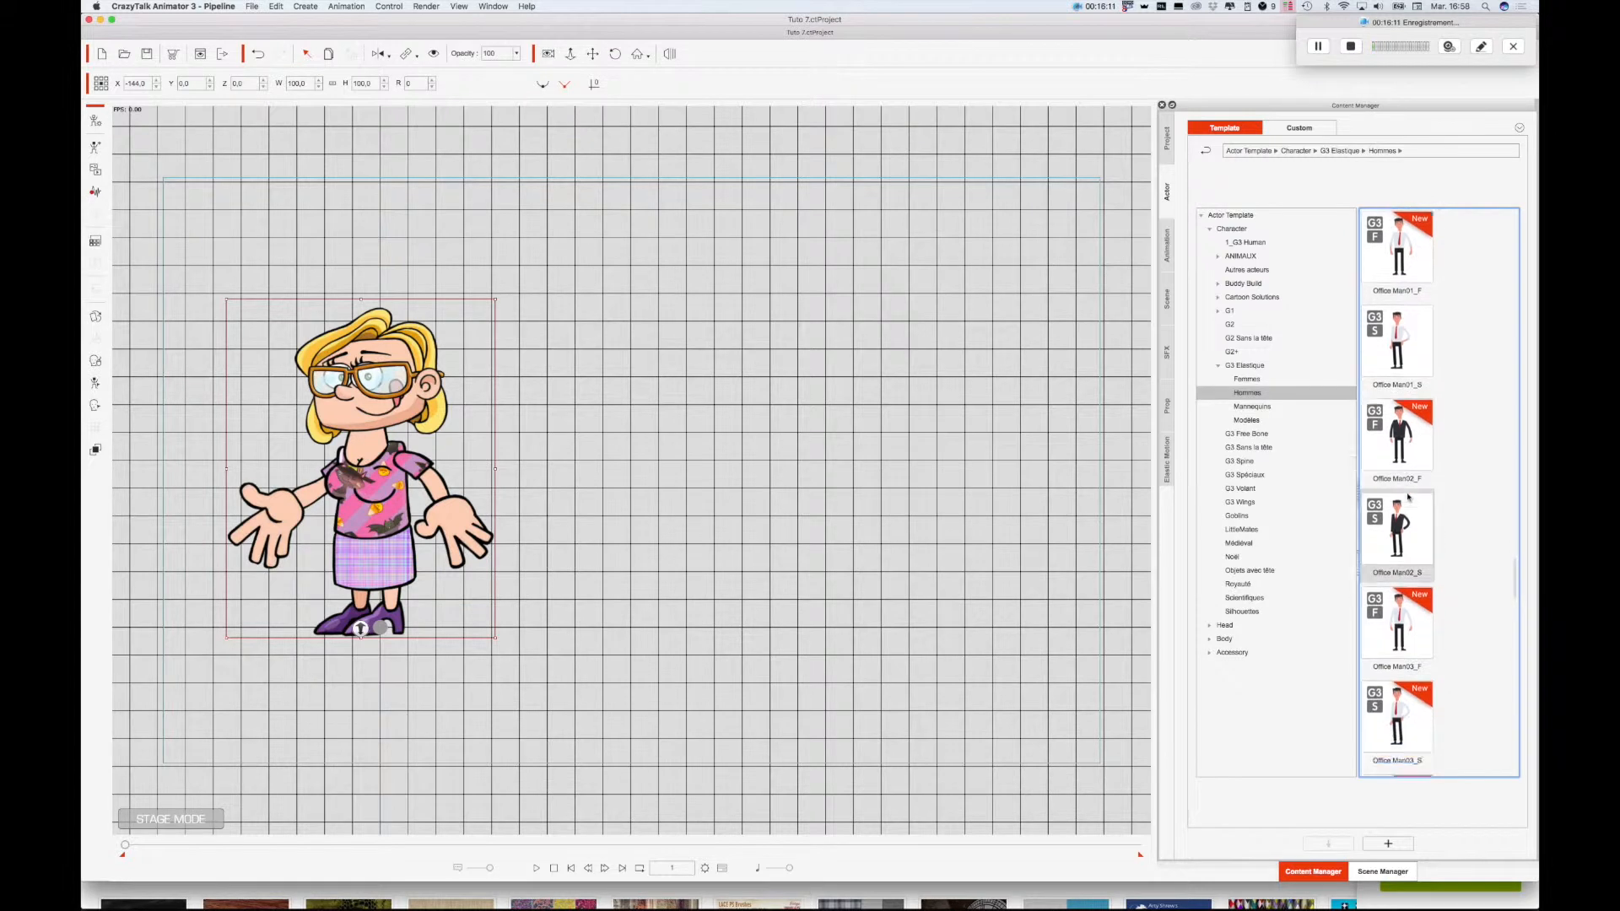
pyautogui.scroll(8, 1408, 498)
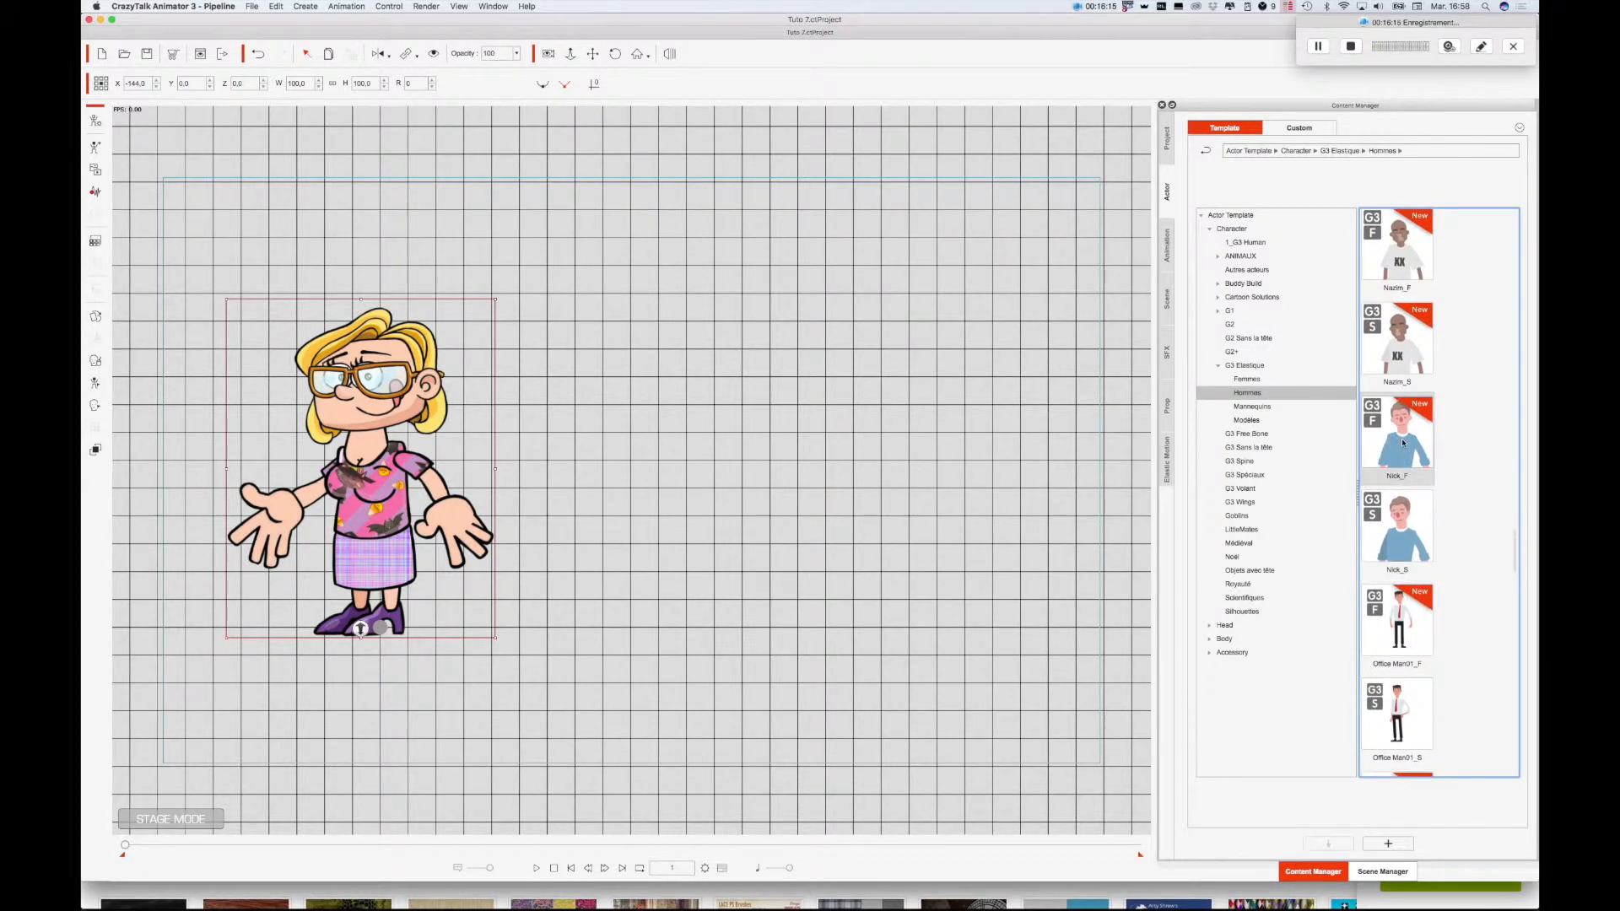
pyautogui.moveTo(1402, 442); pyautogui.dragTo(696, 518)
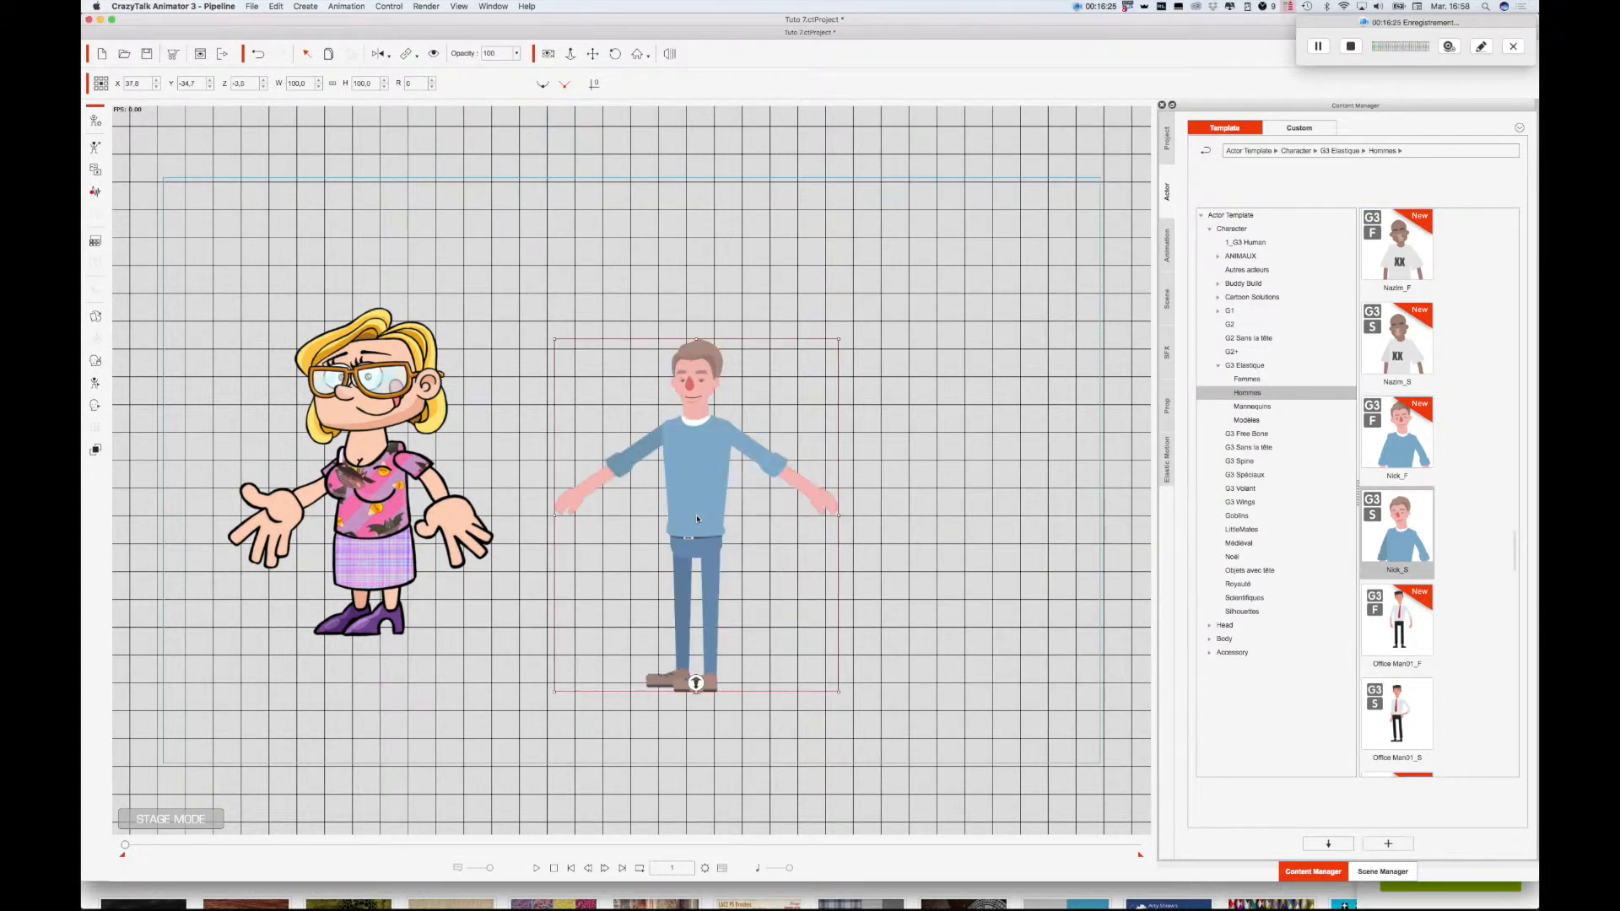
# - Enlarge the Nick character to about 132% and move him to about X 64, Y -18
pyautogui.moveTo(838, 340); pyautogui.dragTo(928, 250)
pyautogui.moveTo(711, 440); pyautogui.dragTo(745, 415)
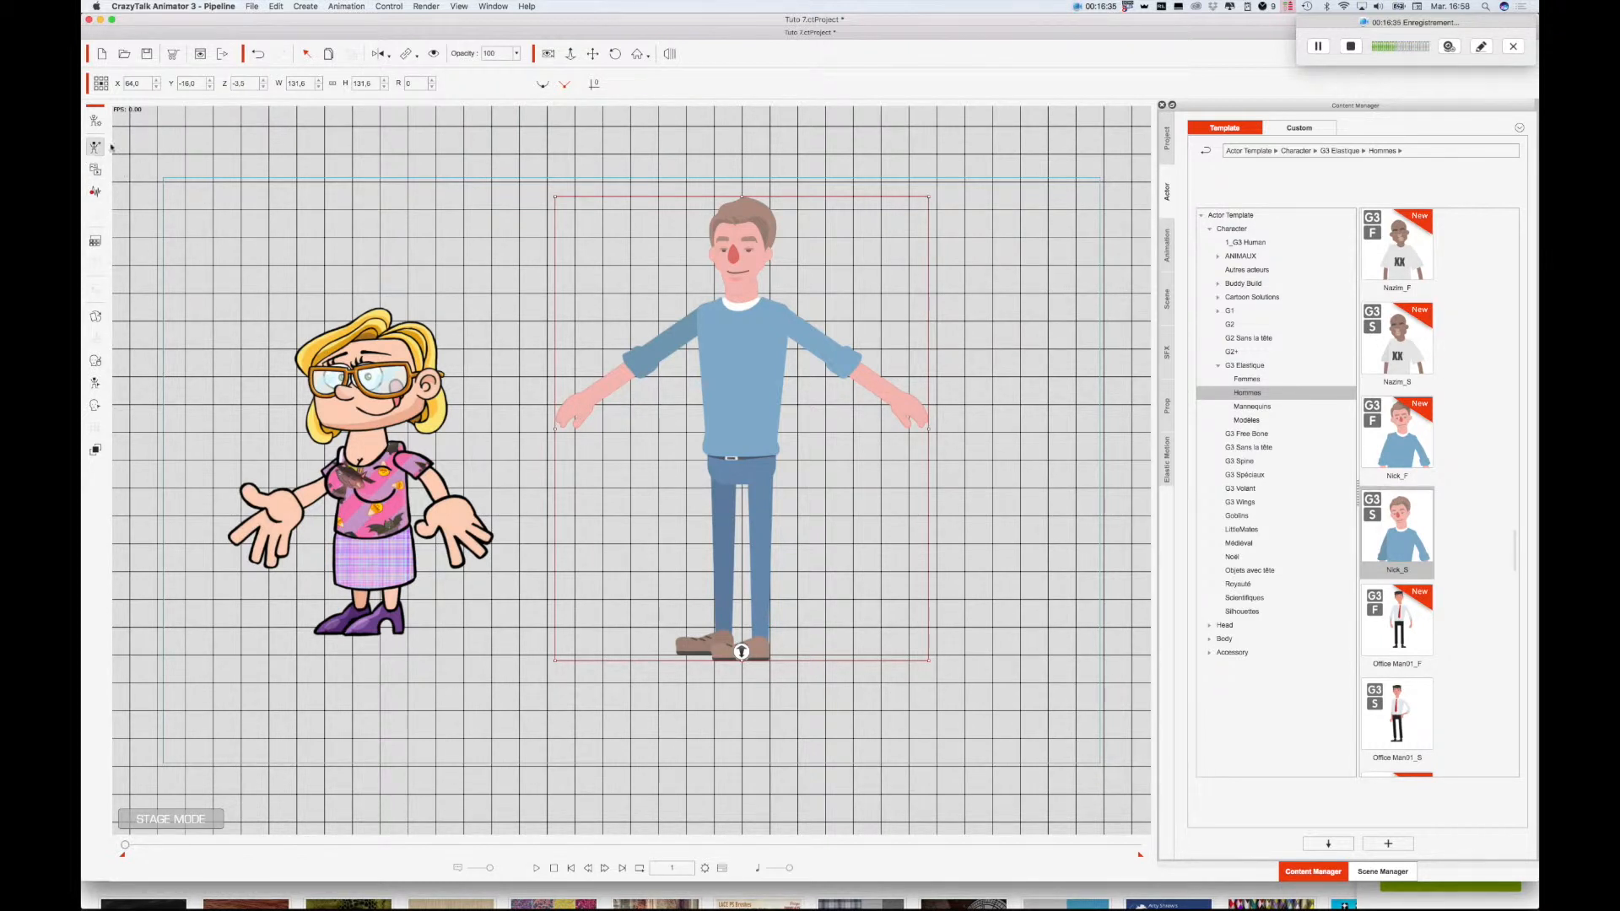
# - Open Nick in Composer mode and launch his PSD export to Photoshop with head and body in two separate files
pyautogui.click(96, 120)
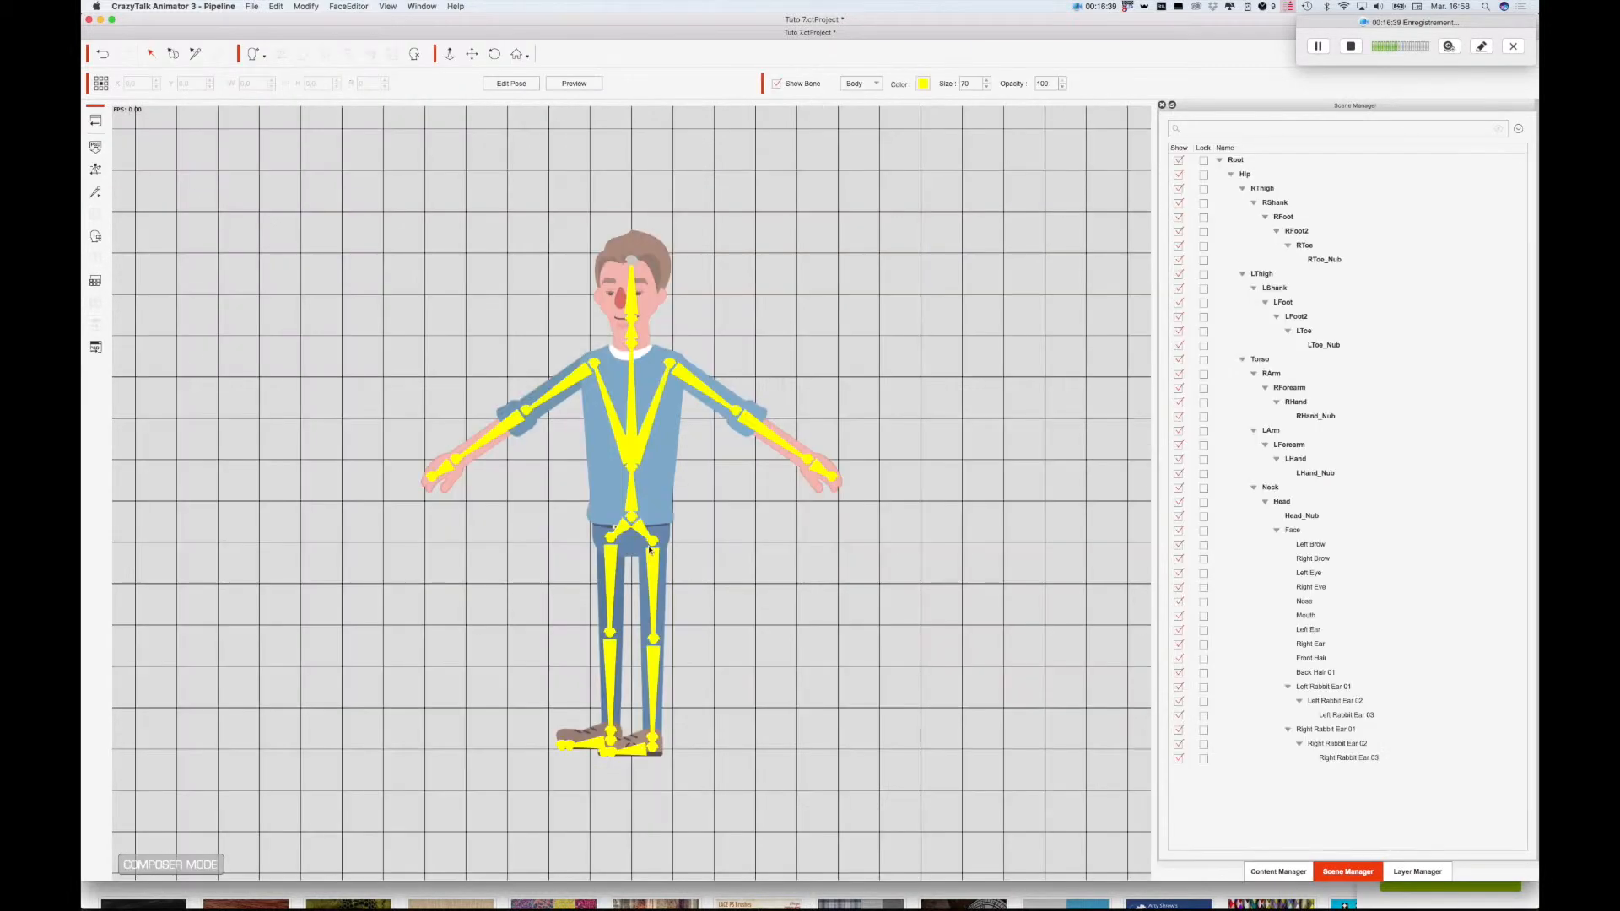
pyautogui.click(96, 348)
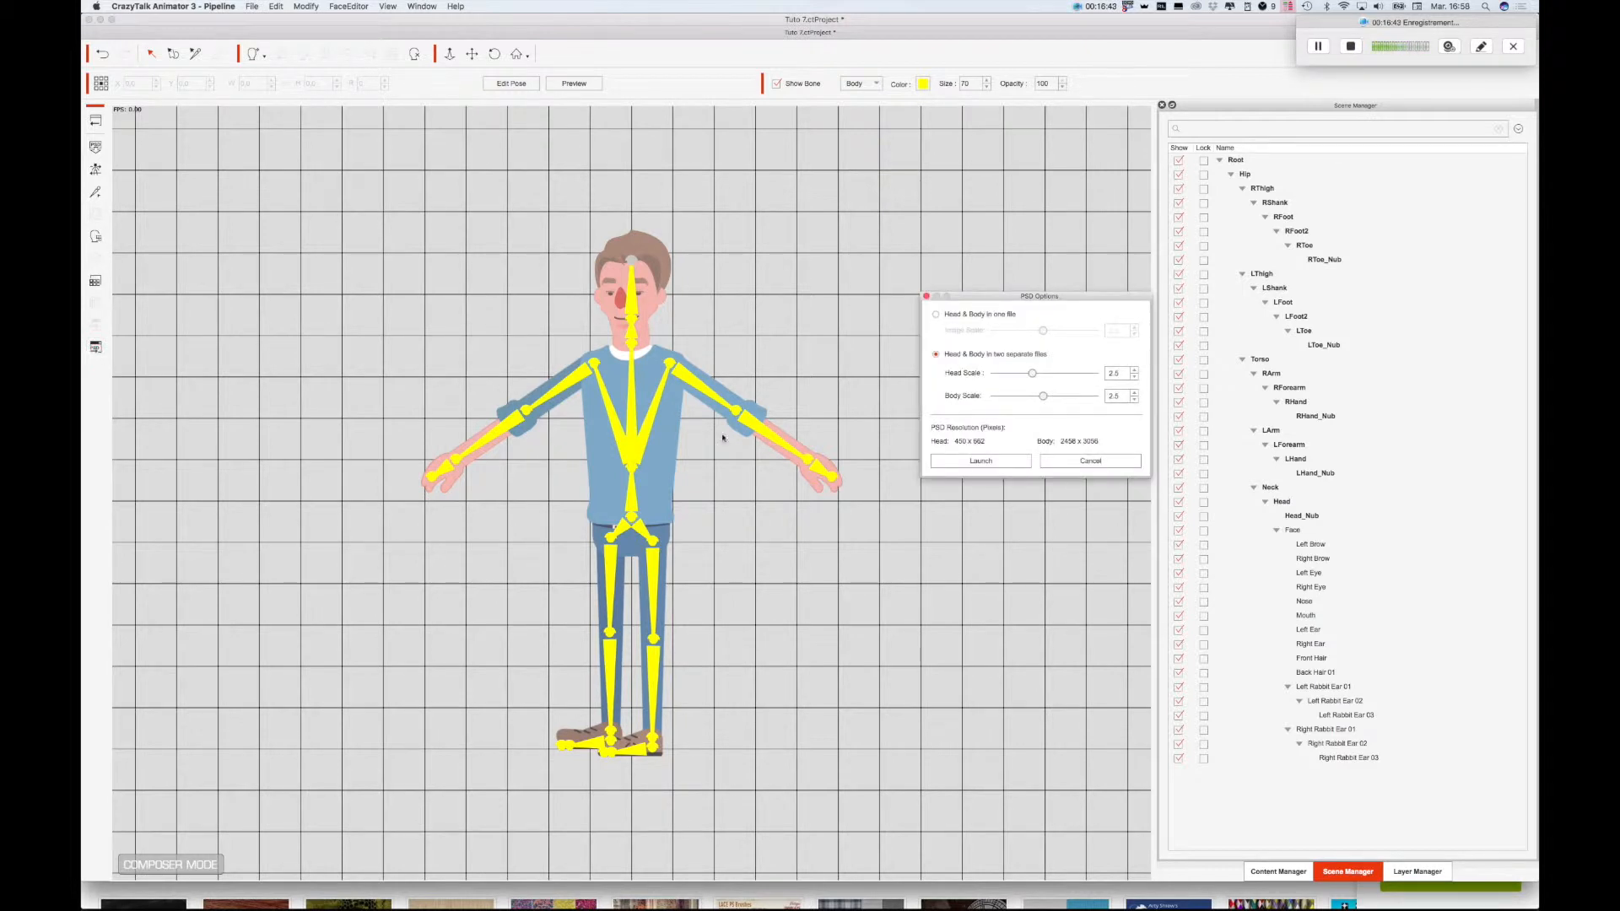
pyautogui.click(1000, 463)
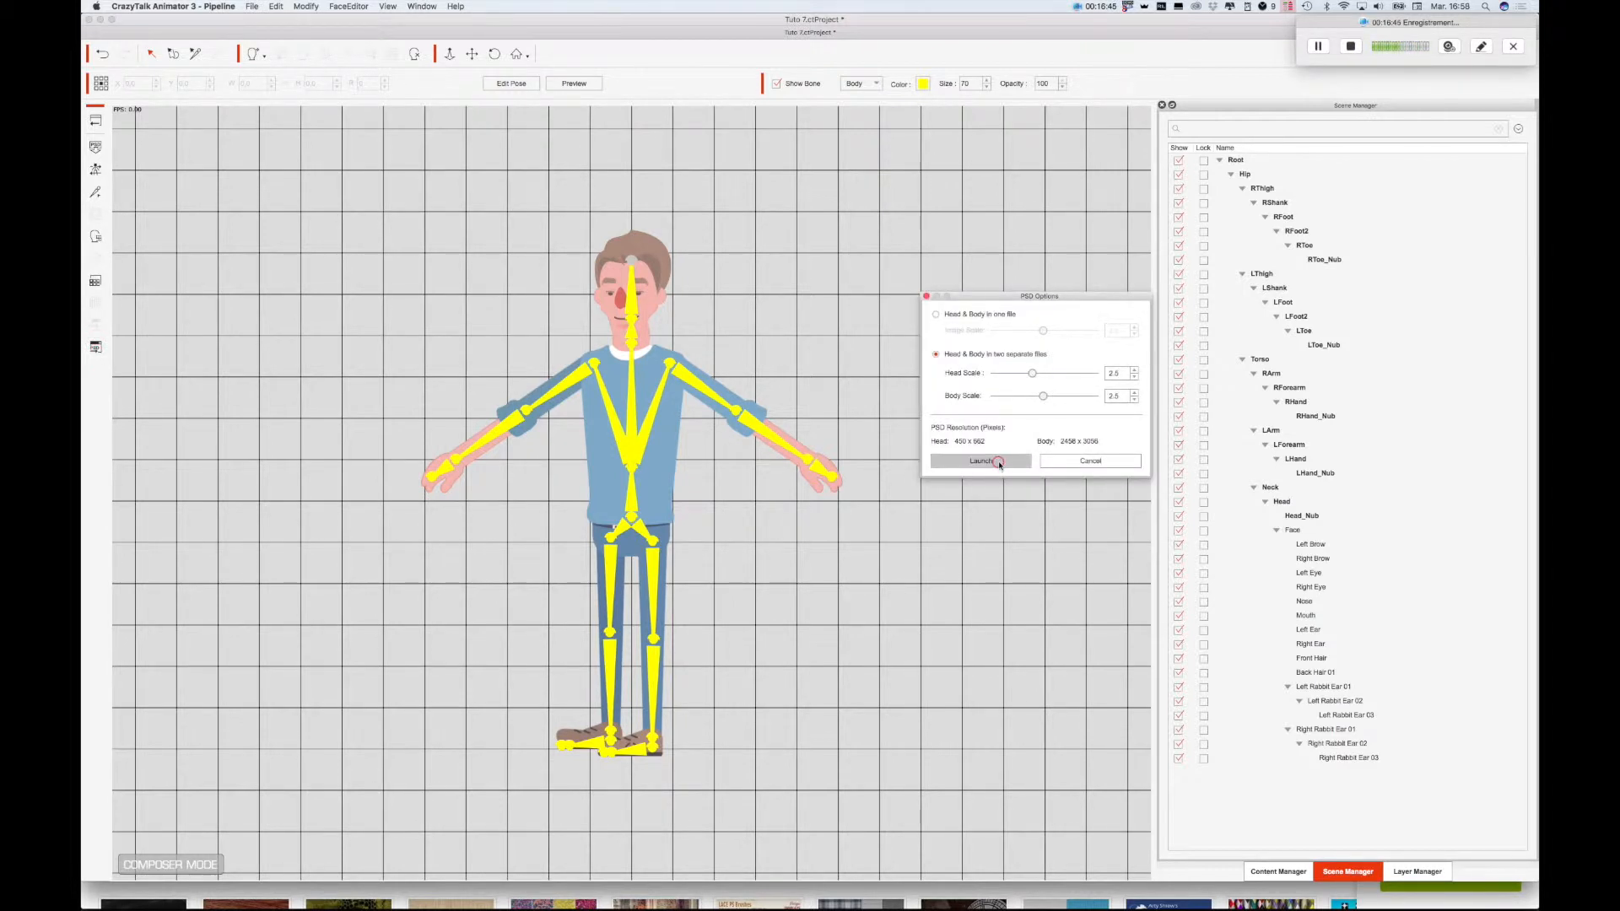
pyautogui.click(1125, 403)
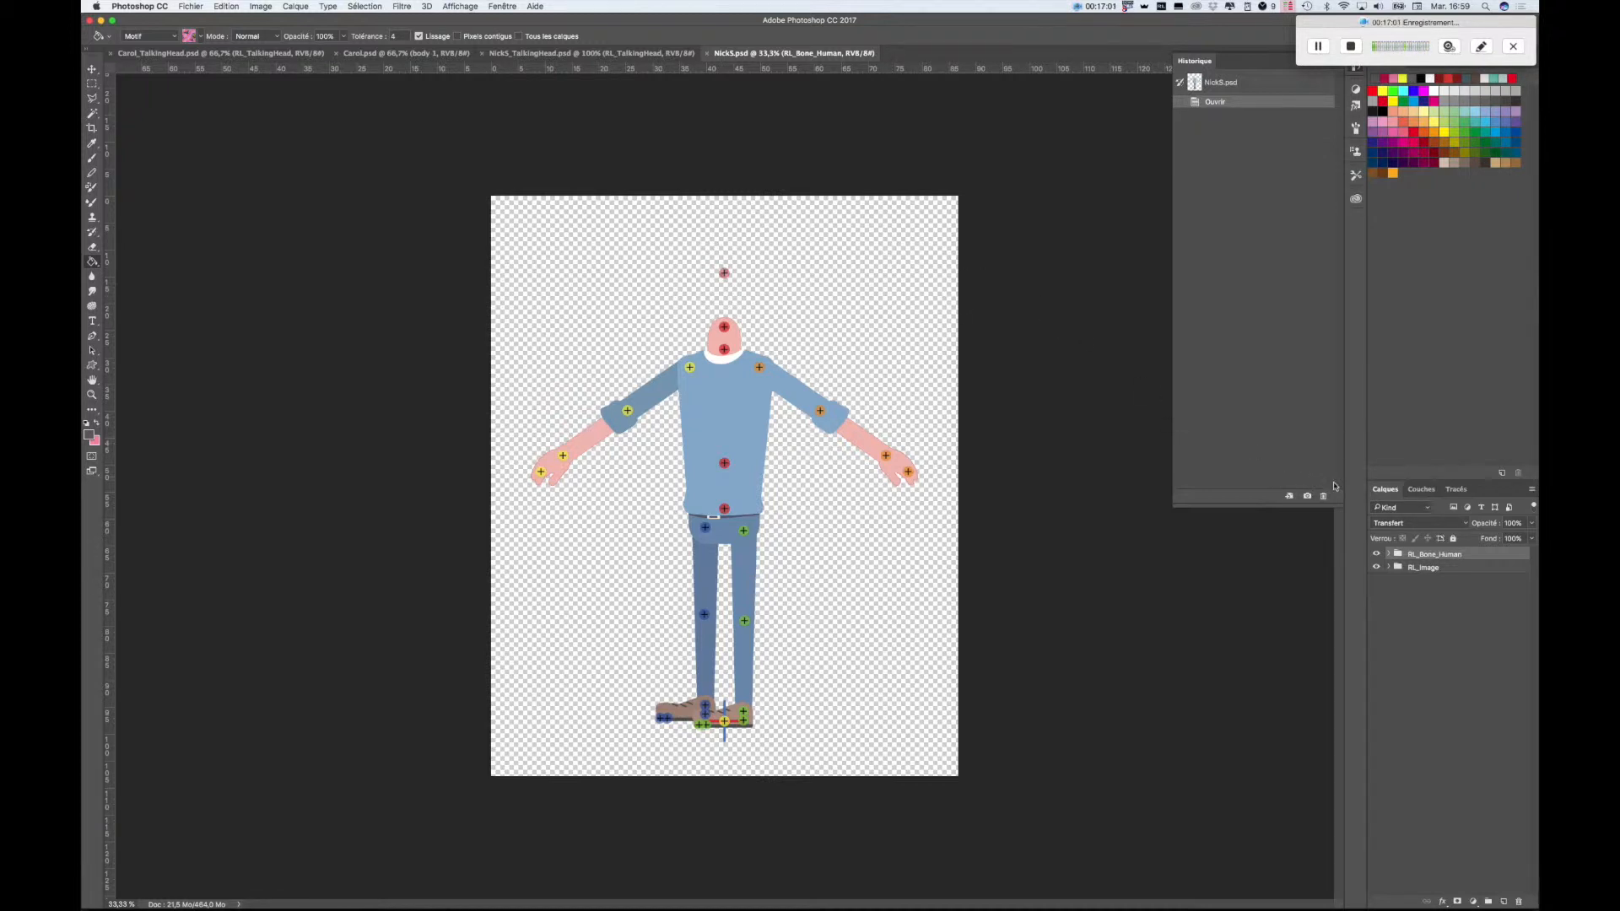
# - Hide the RL_Bone_Human group in the body file and select the Hip layer inside RL_Image
pyautogui.click(1387, 568)
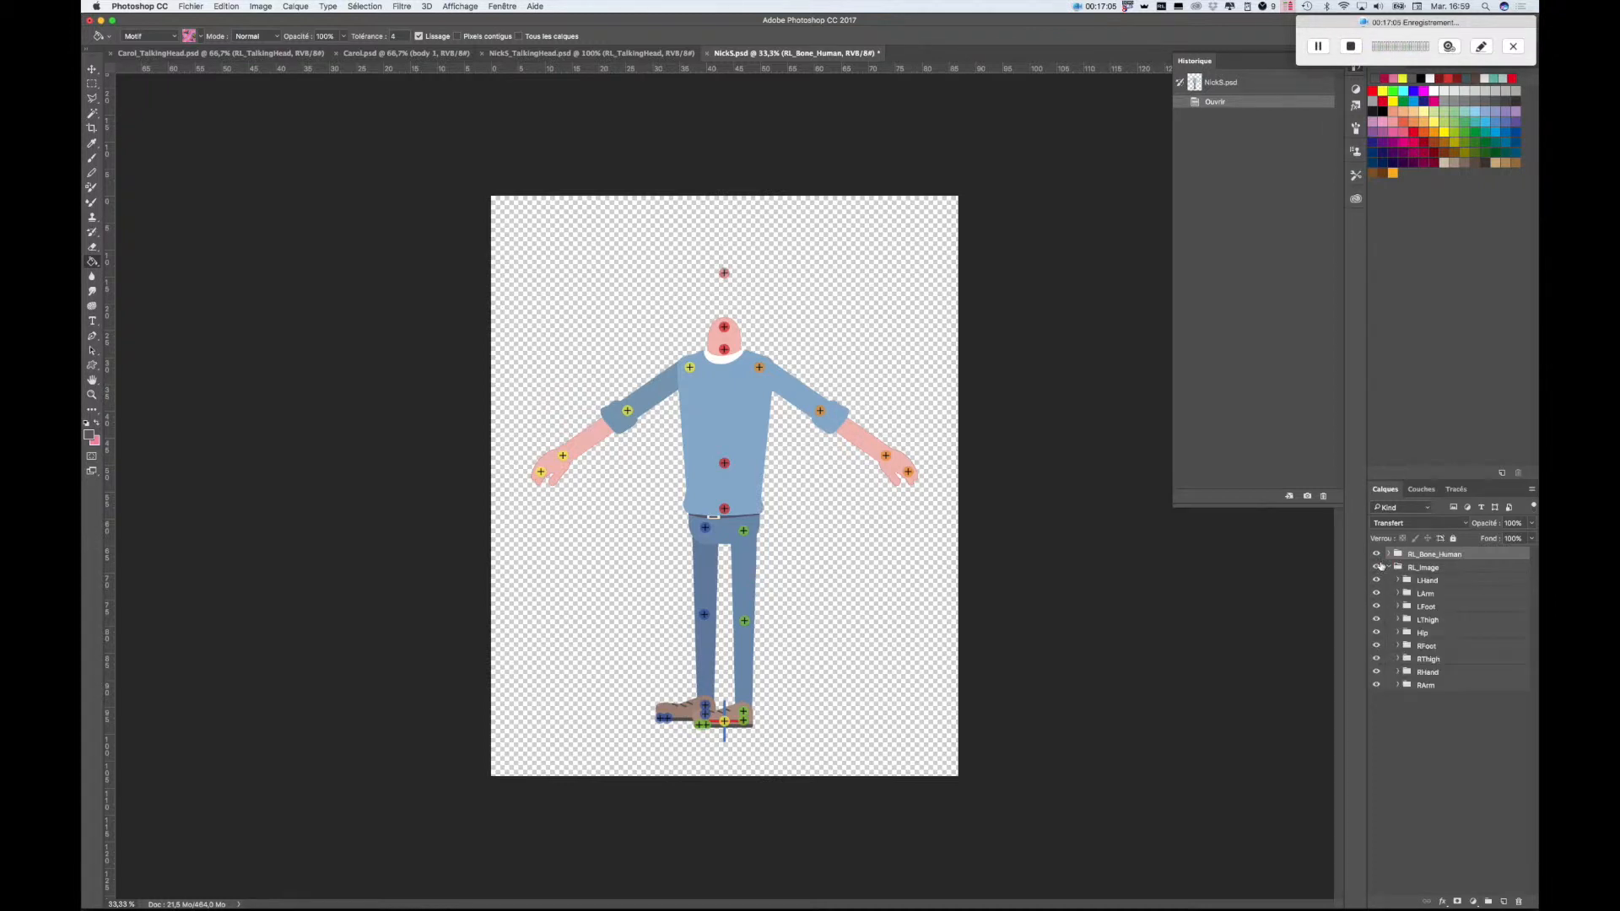
pyautogui.click(1377, 554)
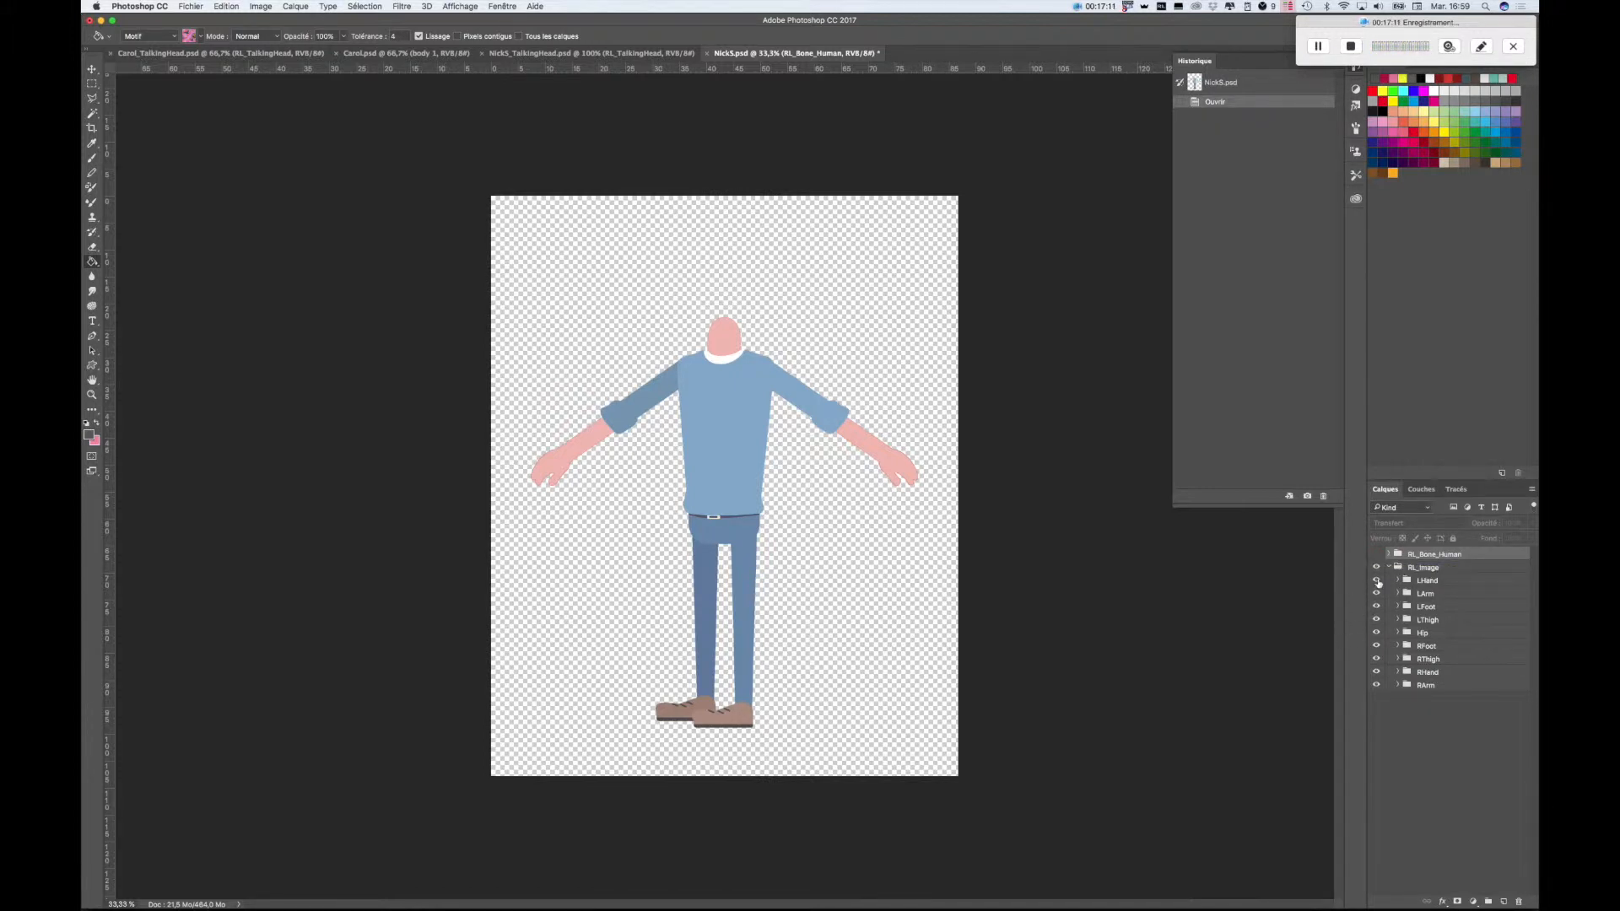
pyautogui.click(1377, 633)
pyautogui.click(1377, 632)
pyautogui.click(1377, 633)
pyautogui.click(1377, 632)
pyautogui.click(1398, 634)
pyautogui.click(1434, 652)
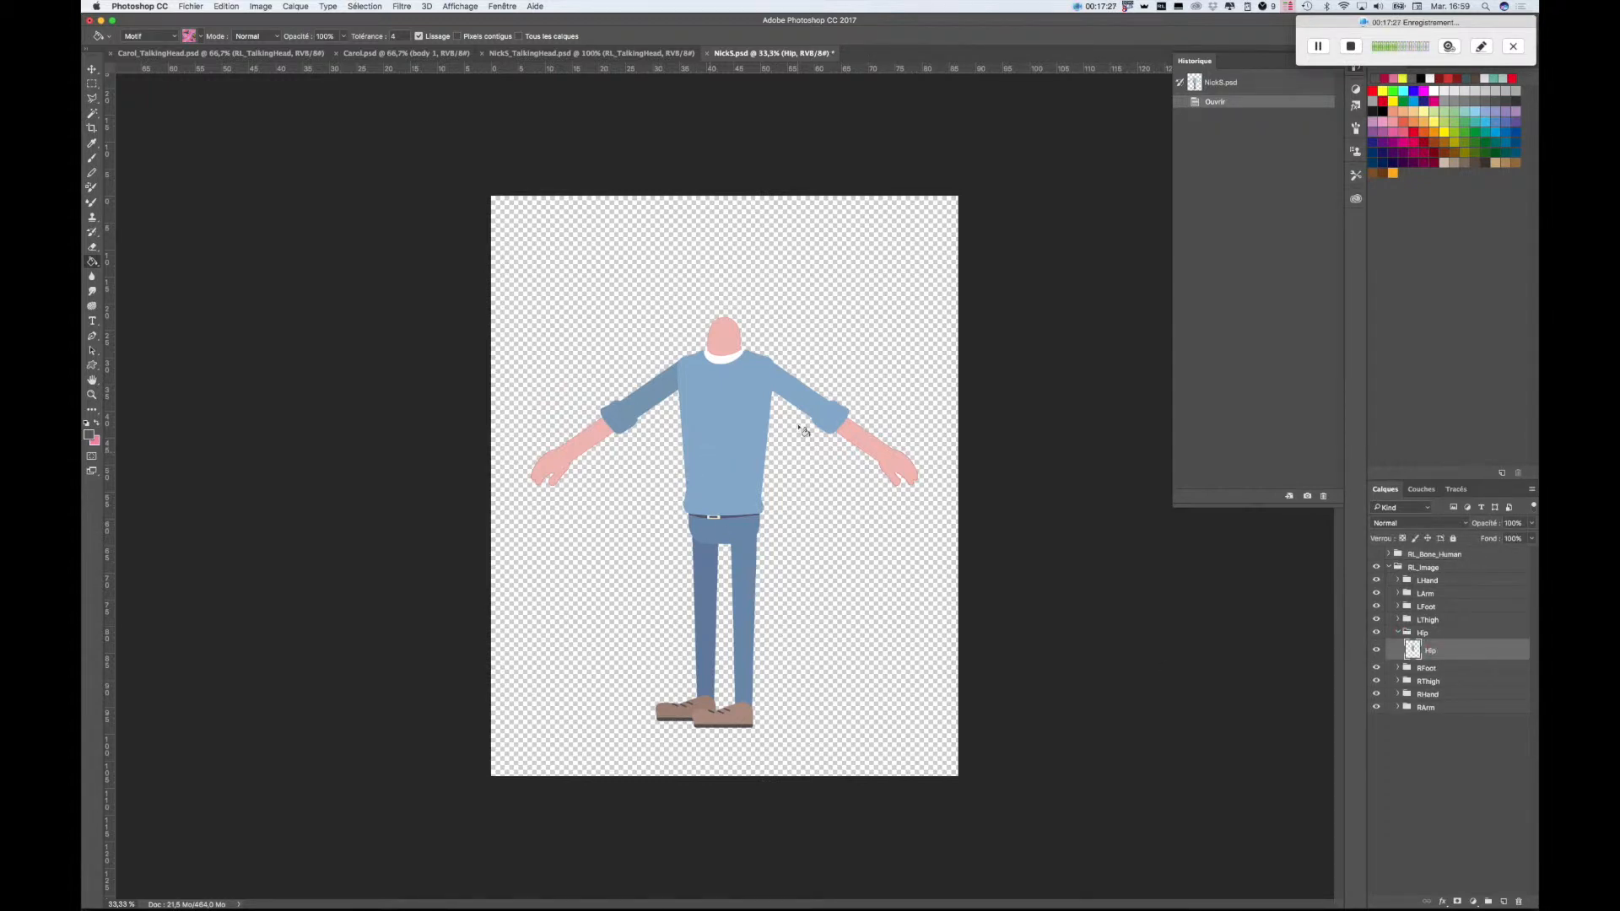
# - Erase the blue torso area of the shirt on the Hip layer and fill it with the magenta circle pattern
pyautogui.click(200, 37)
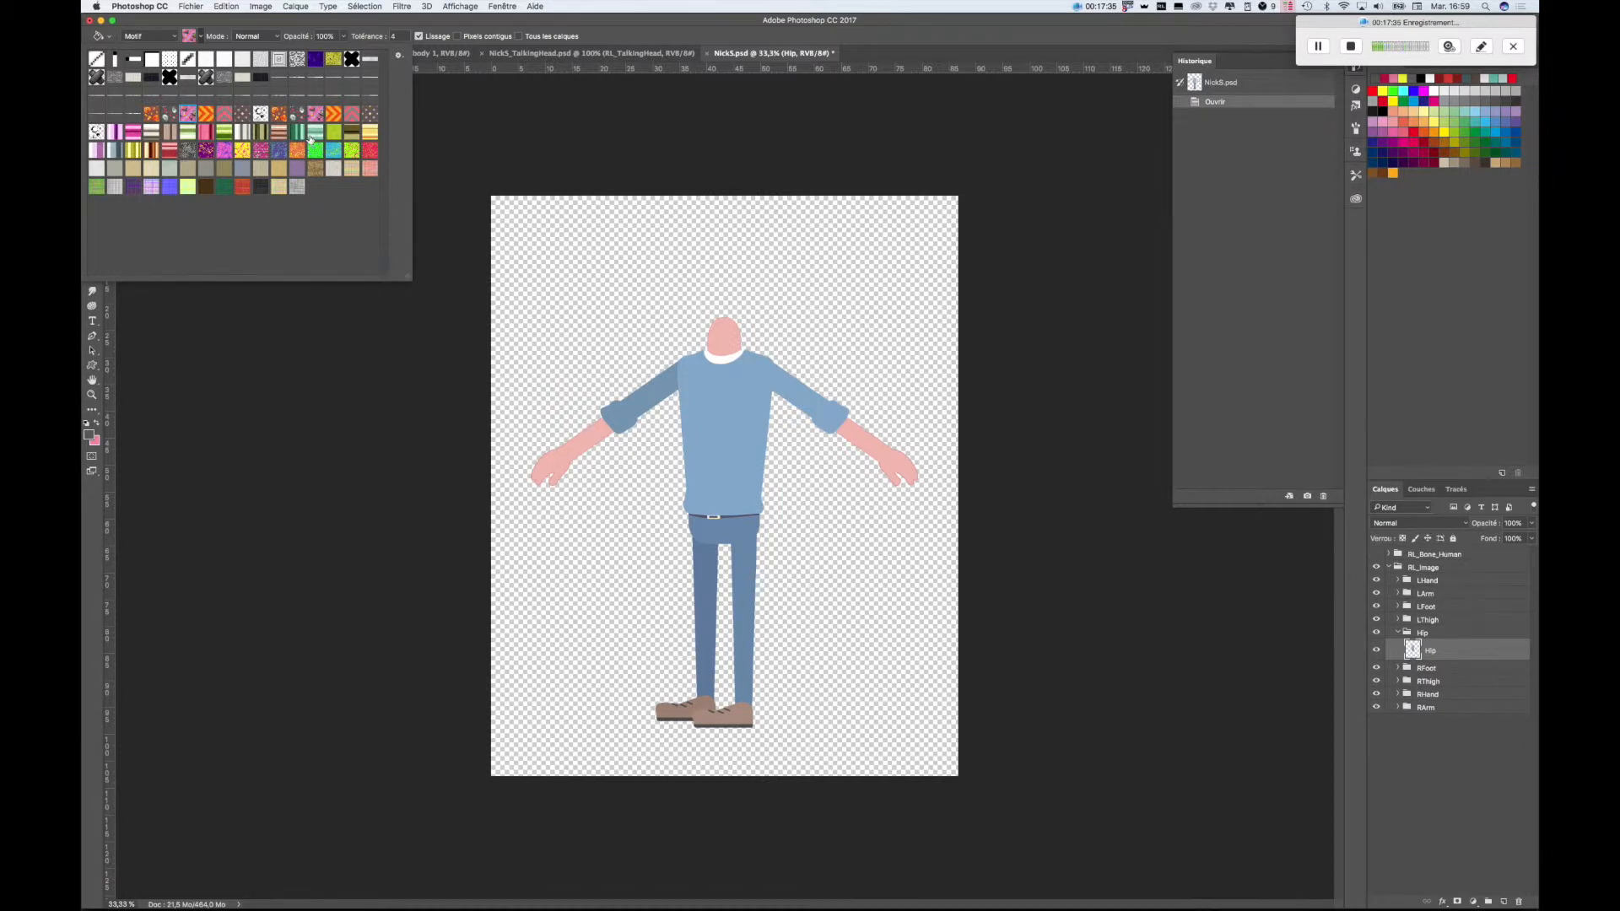
pyautogui.click(260, 154)
pyautogui.click(90, 519)
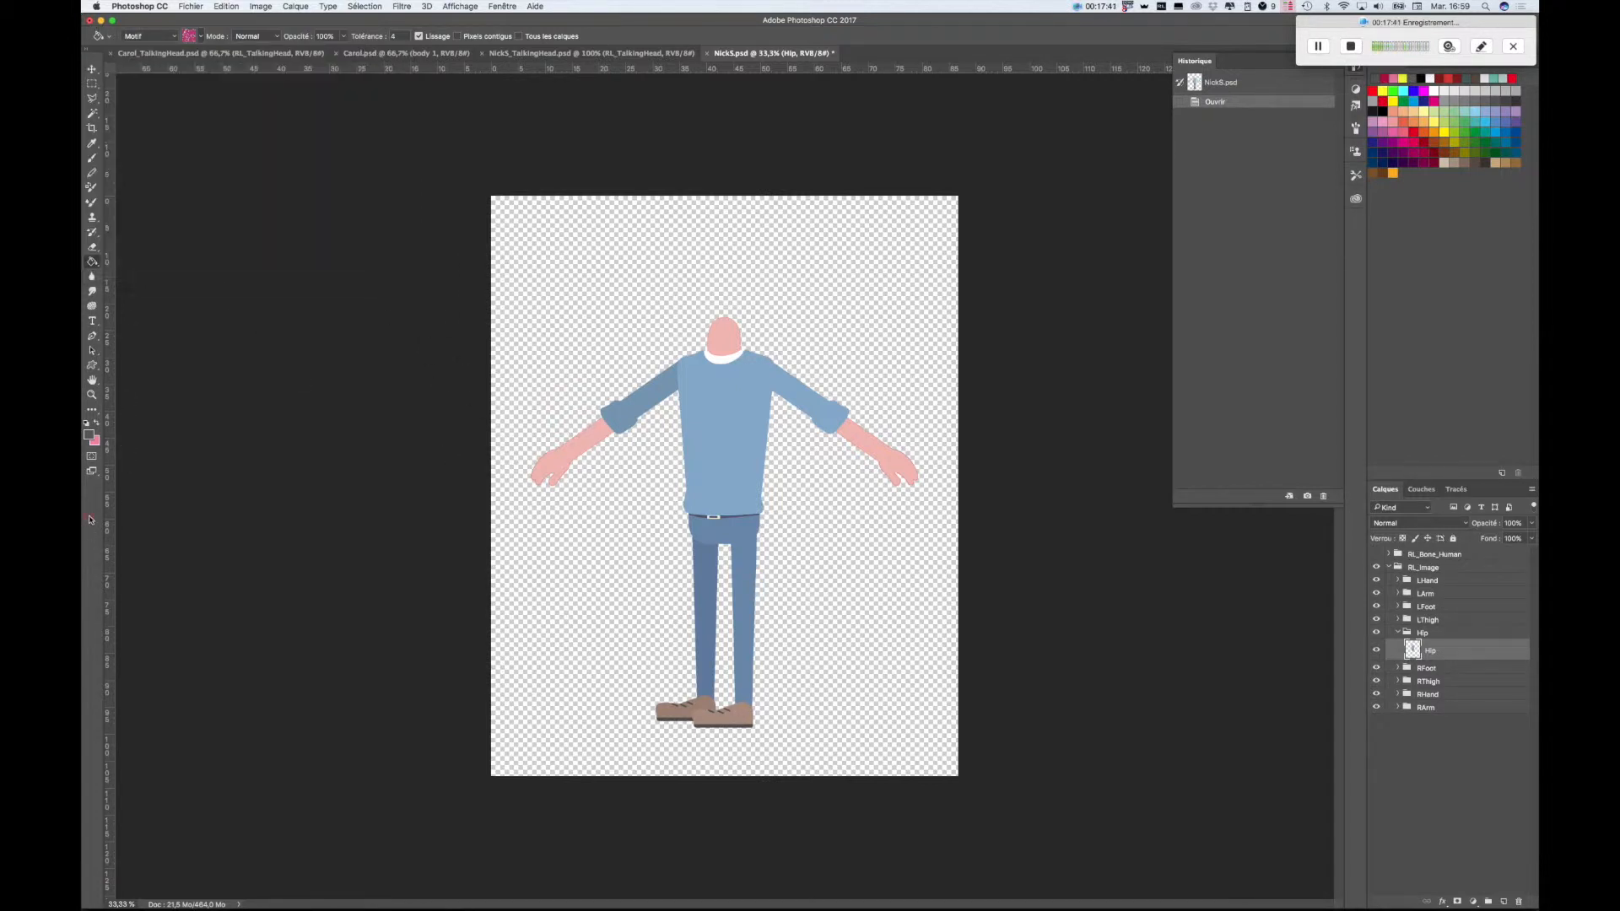
pyautogui.click(92, 114)
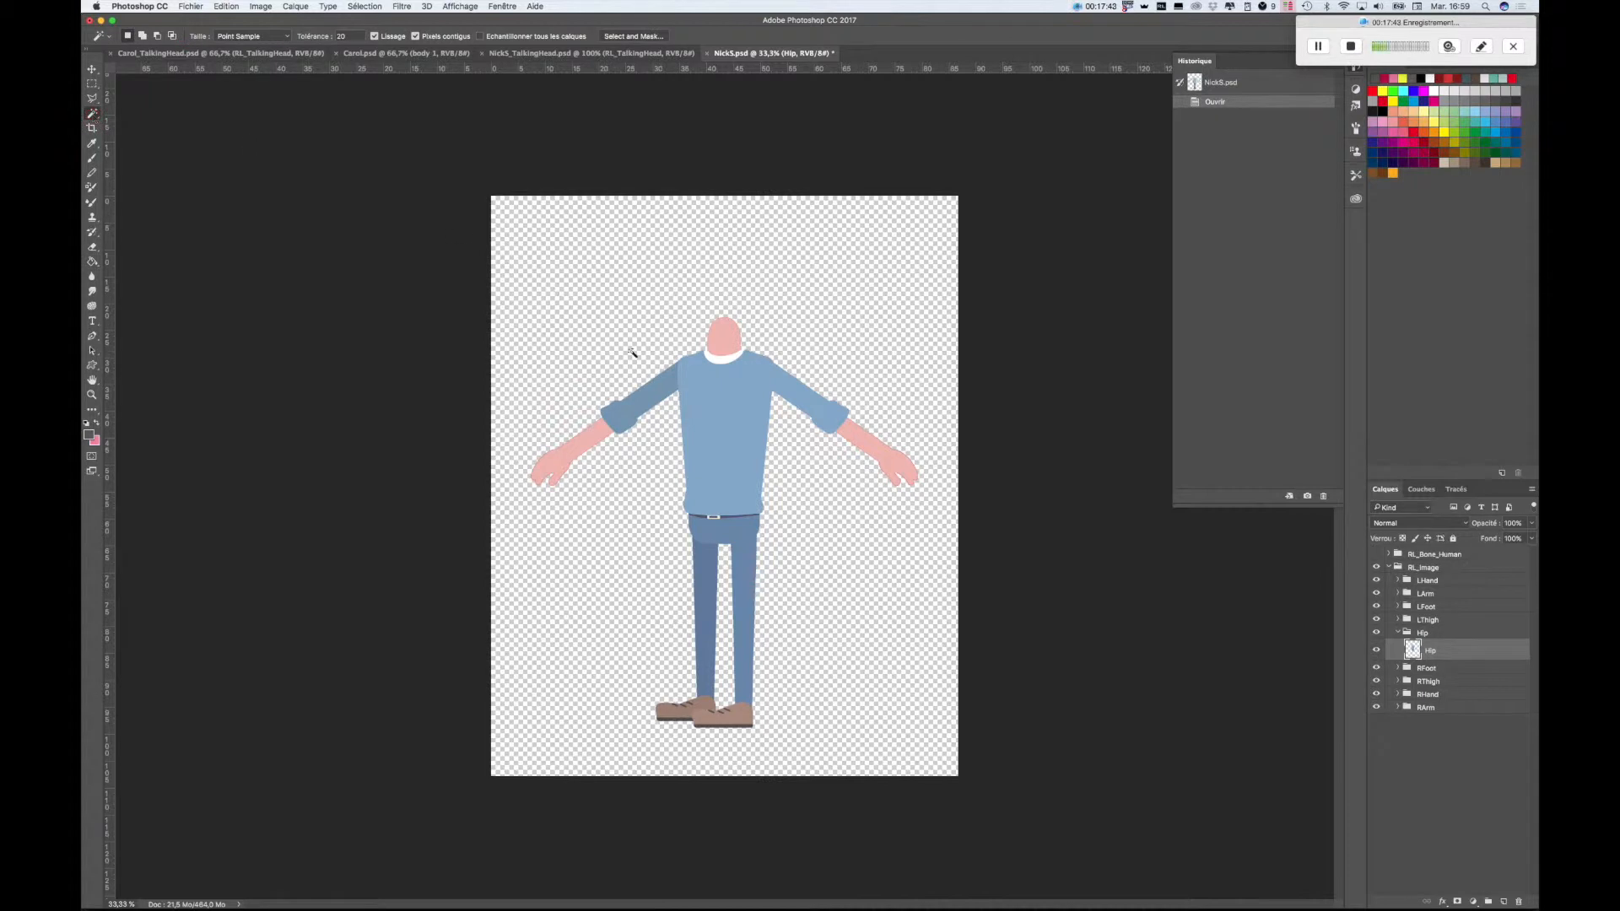
pyautogui.click(719, 448)
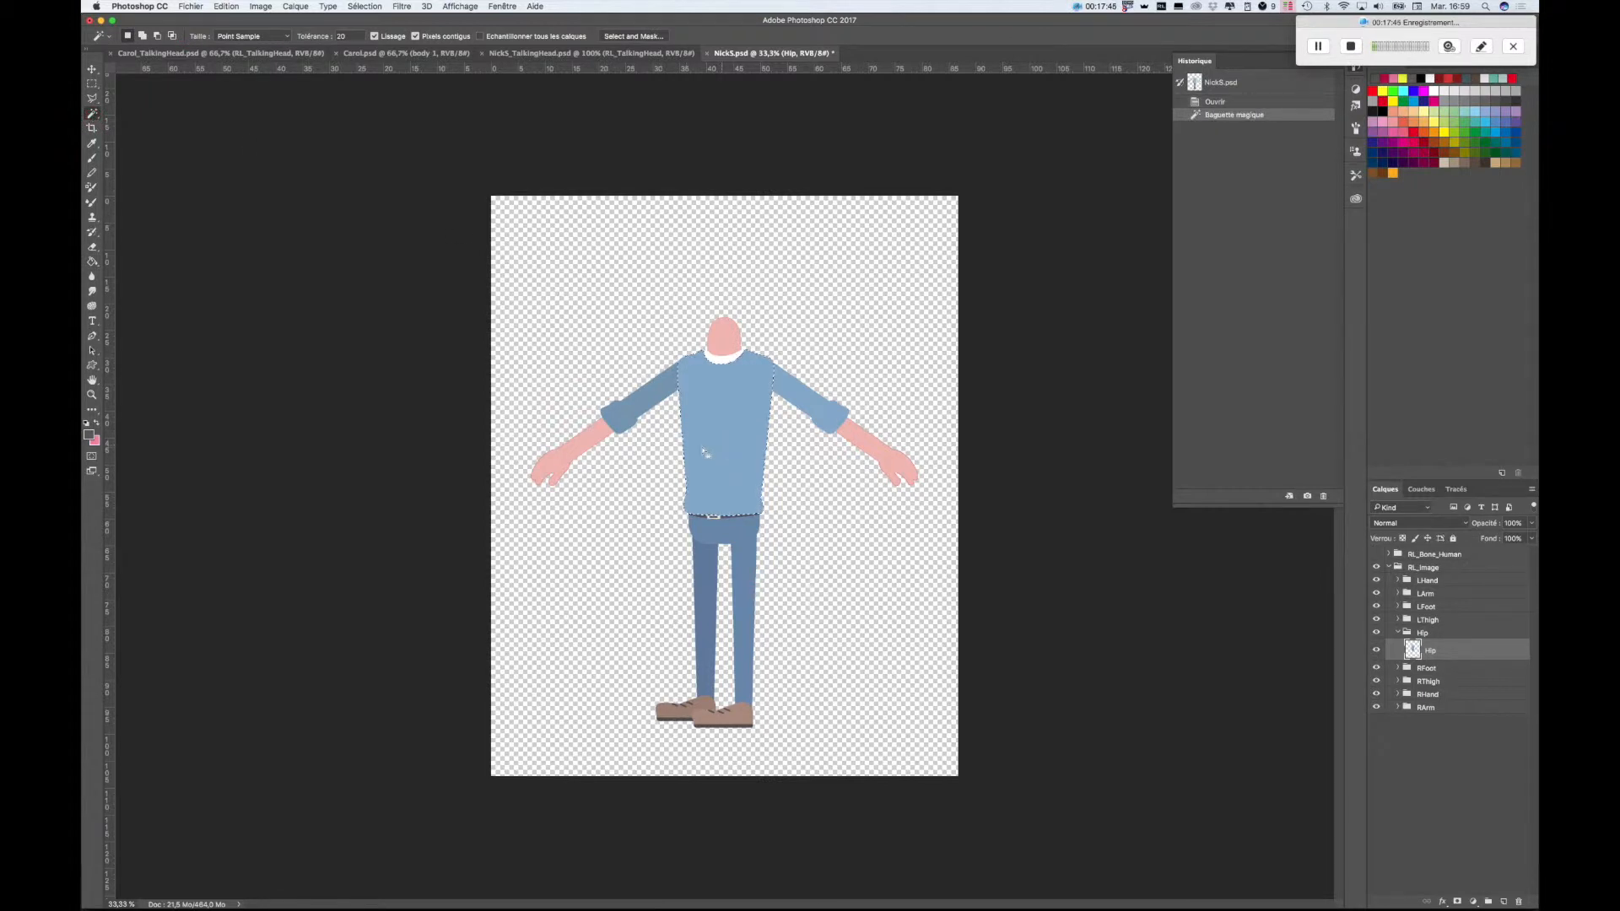
pyautogui.press('Delete')
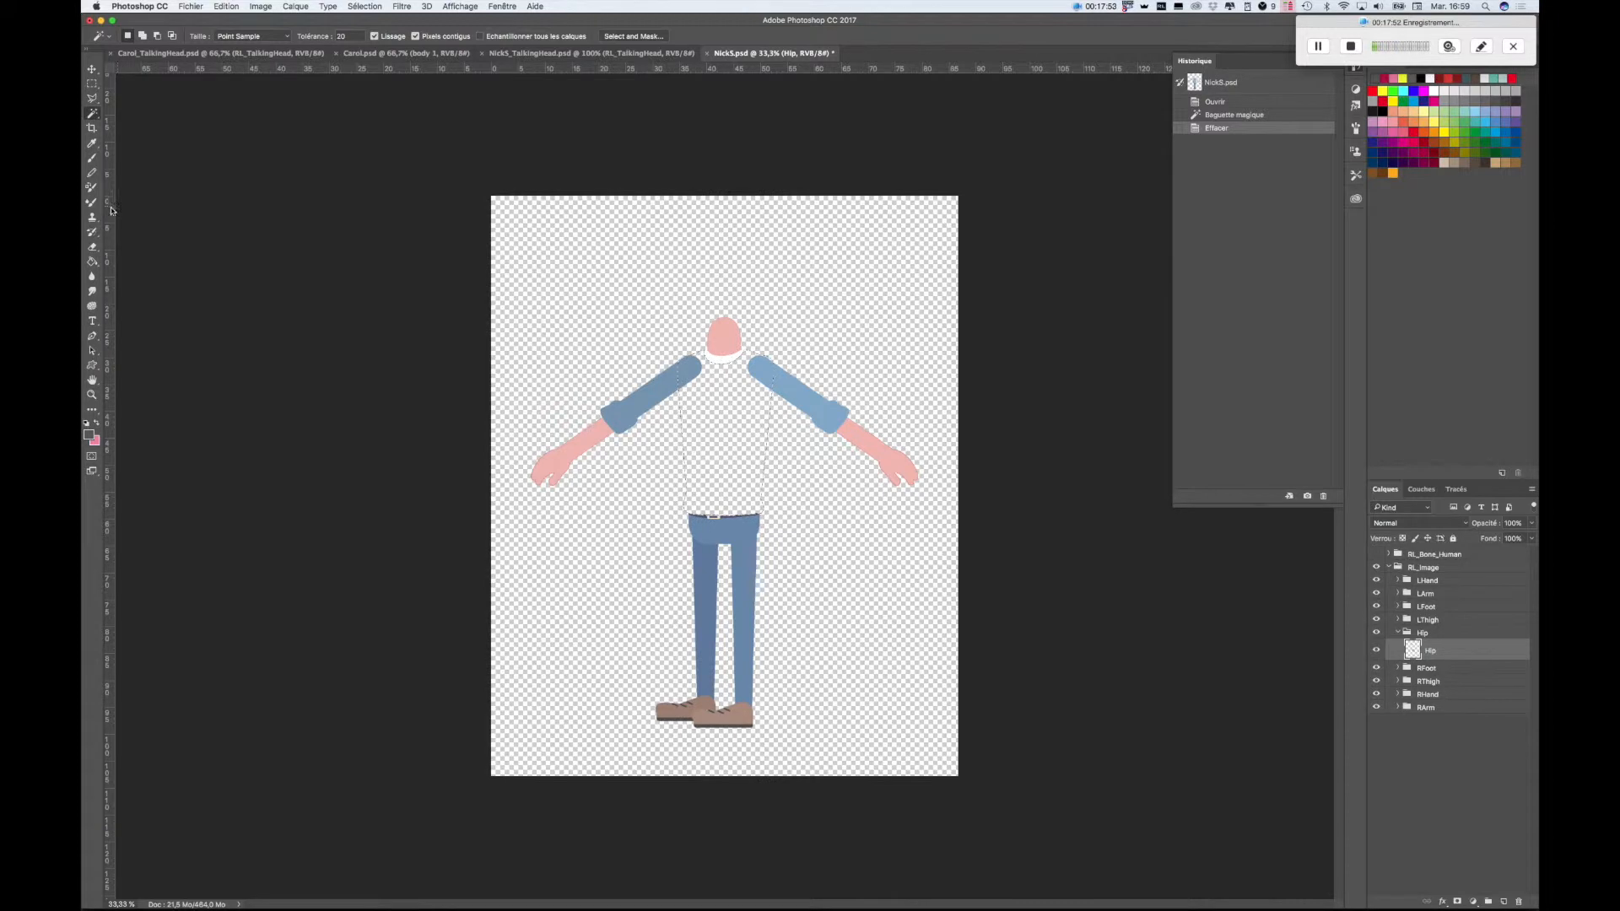
pyautogui.click(92, 262)
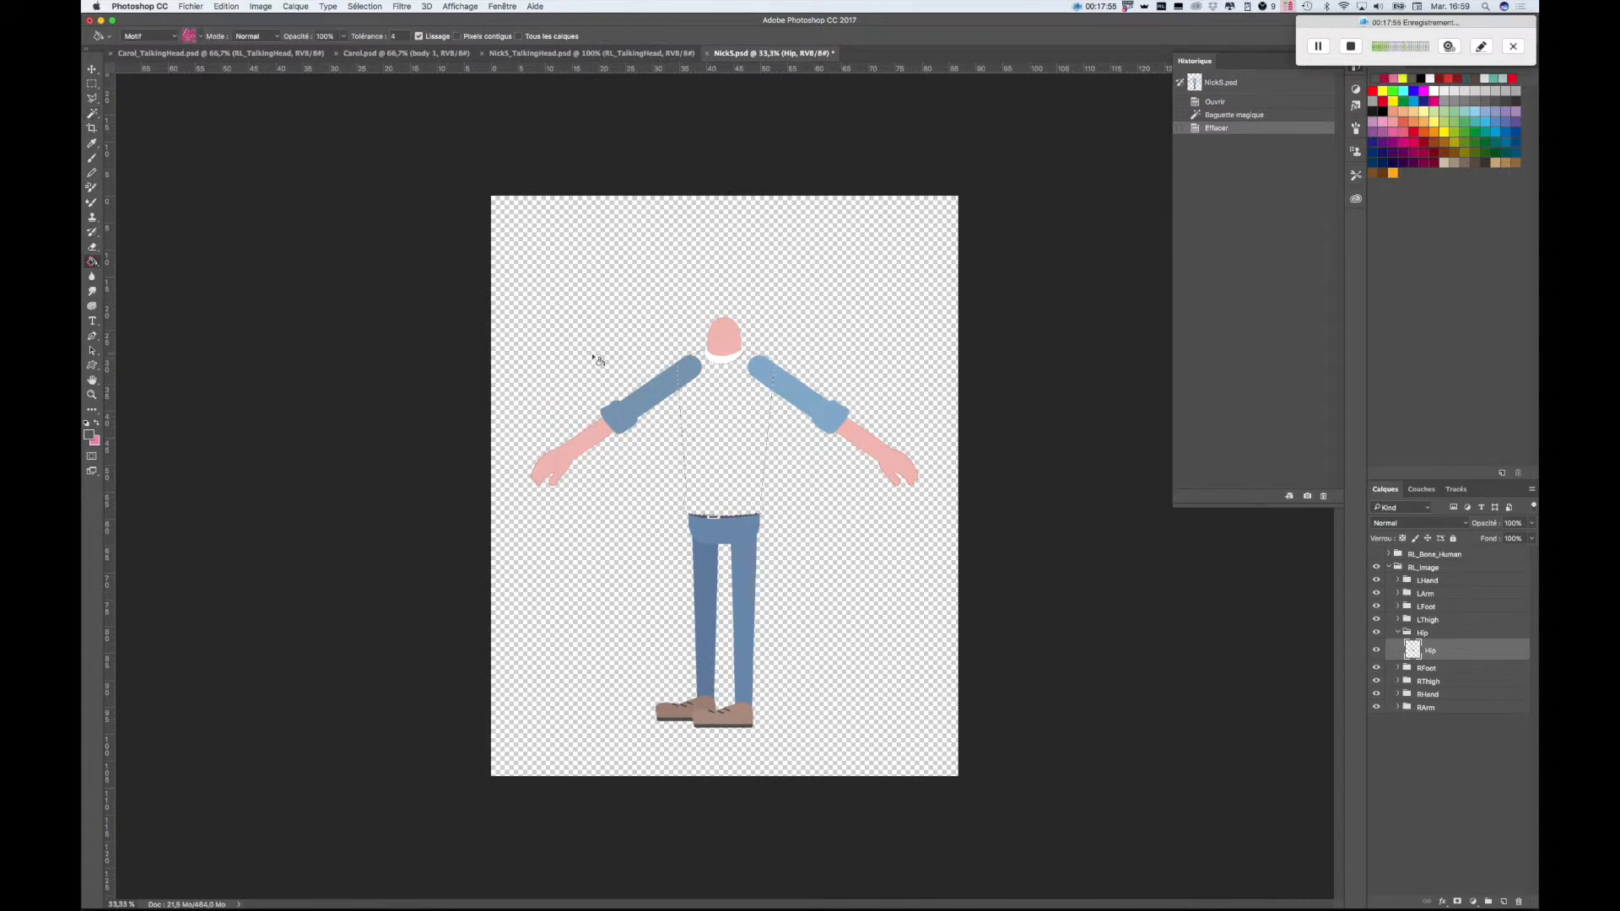
pyautogui.click(731, 457)
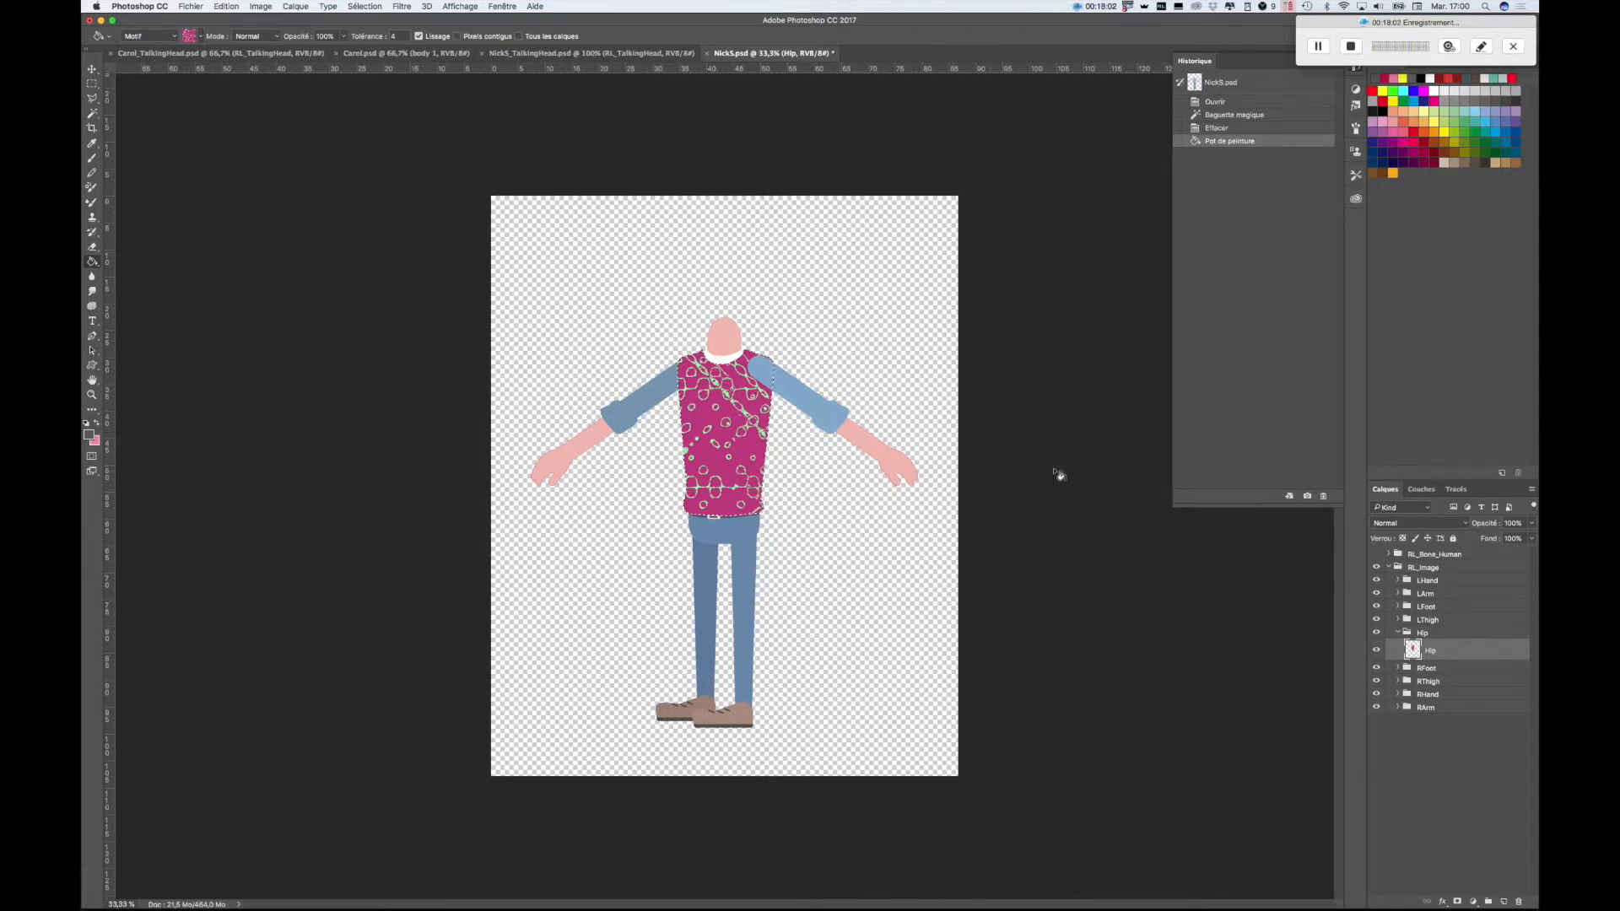
# - Select the blue sleeve on the LArm layer with the Magic Wand and fill it with the same magenta pattern
pyautogui.click(1397, 594)
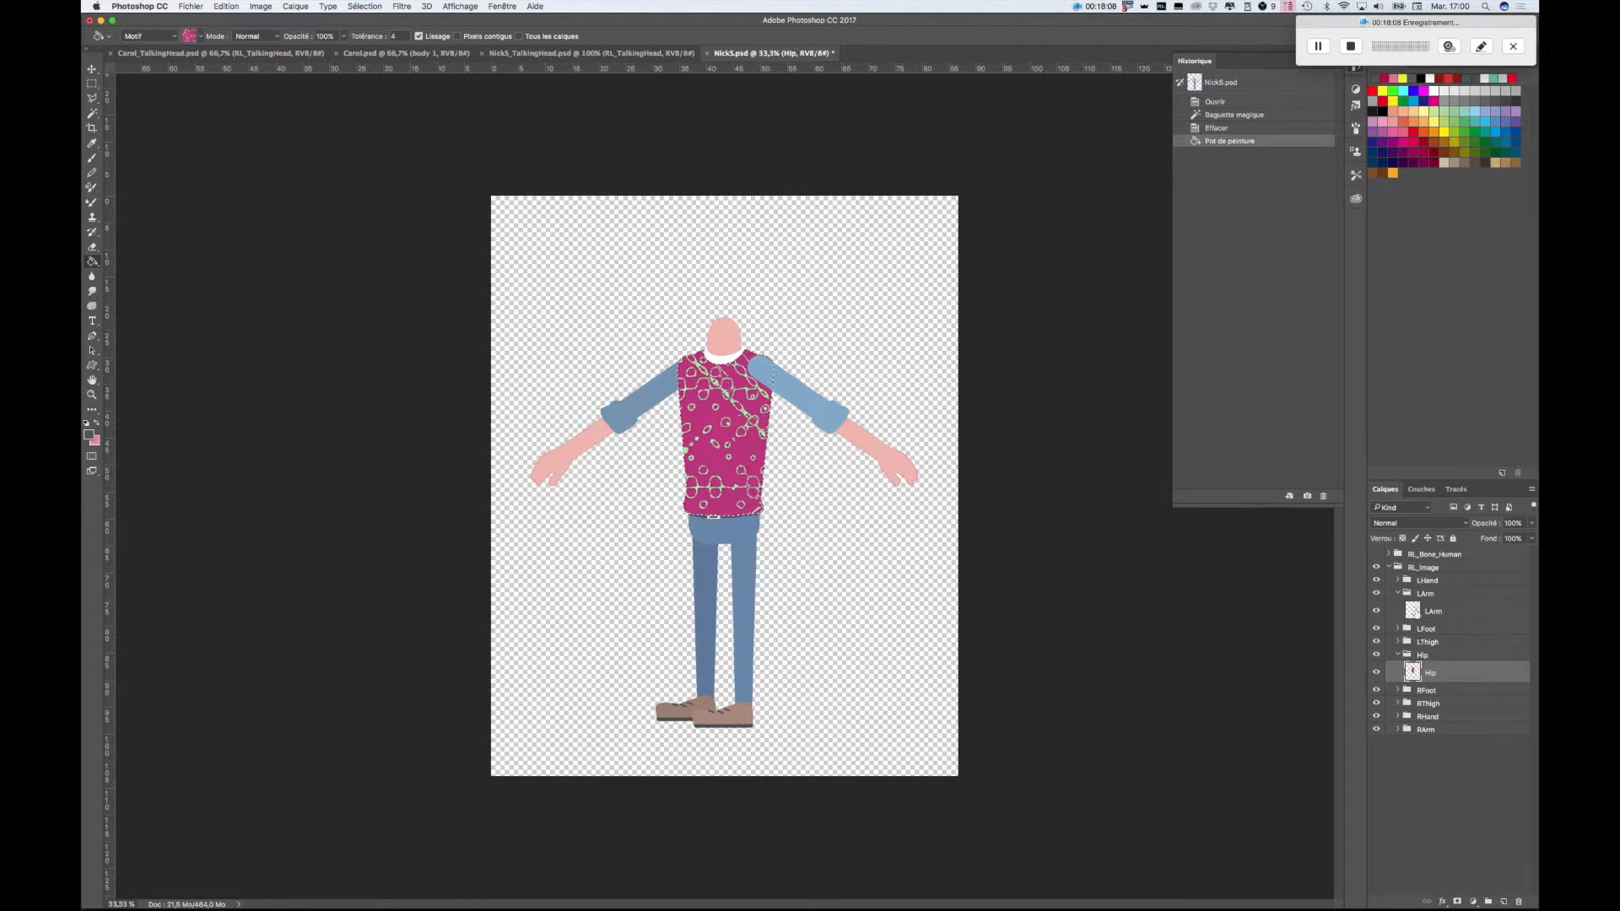
pyautogui.click(1377, 611)
pyautogui.click(1444, 615)
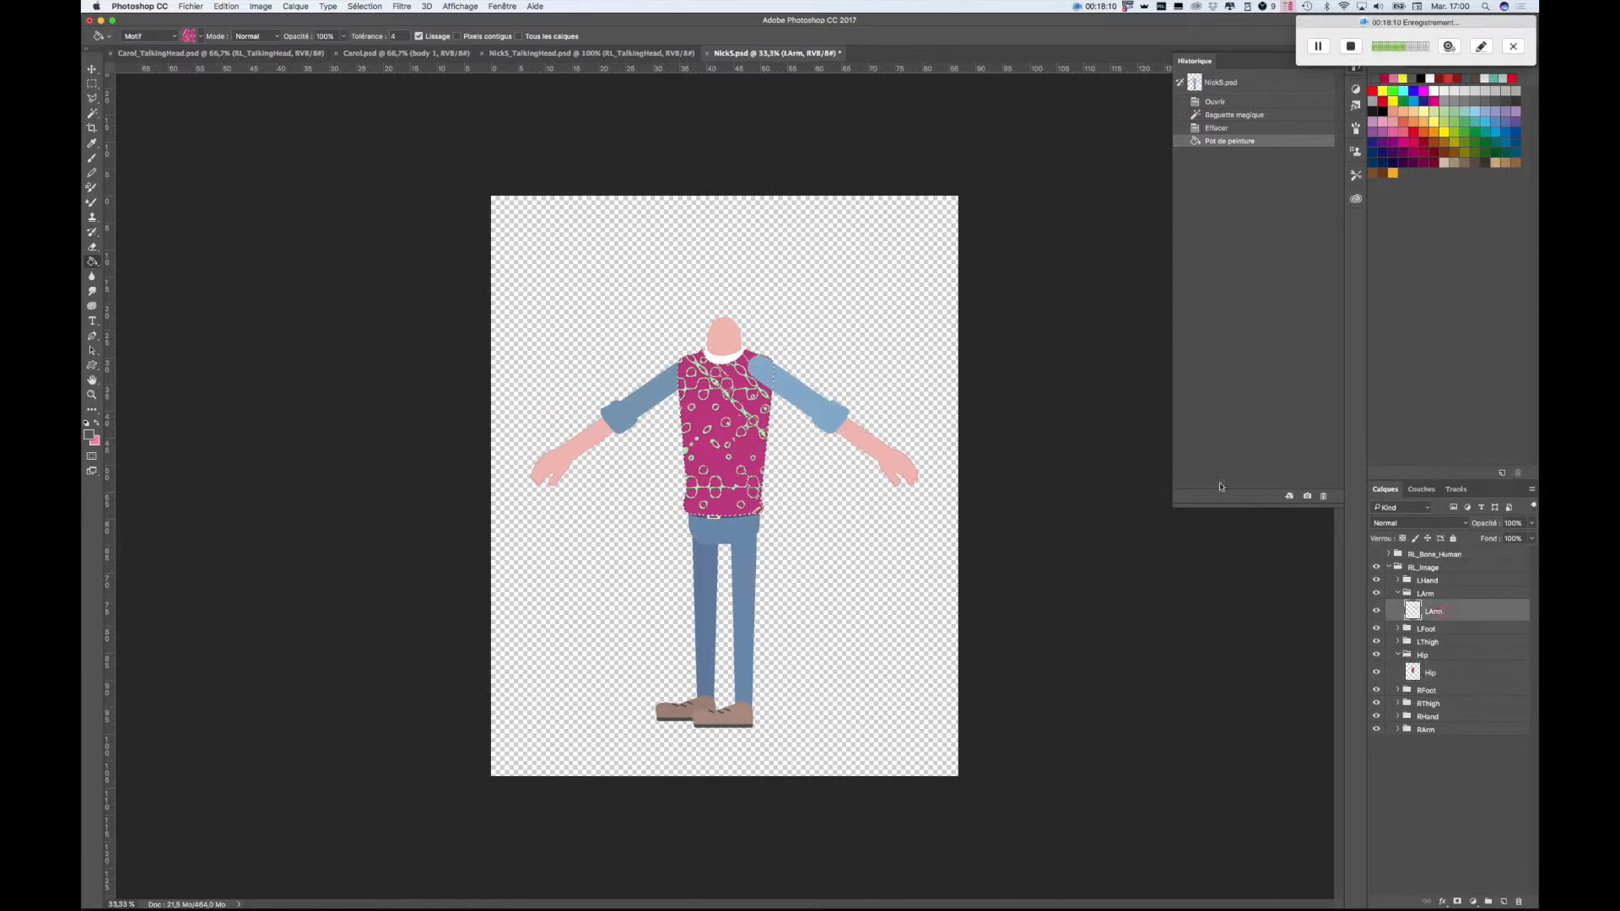
pyautogui.click(92, 113)
pyautogui.click(825, 412)
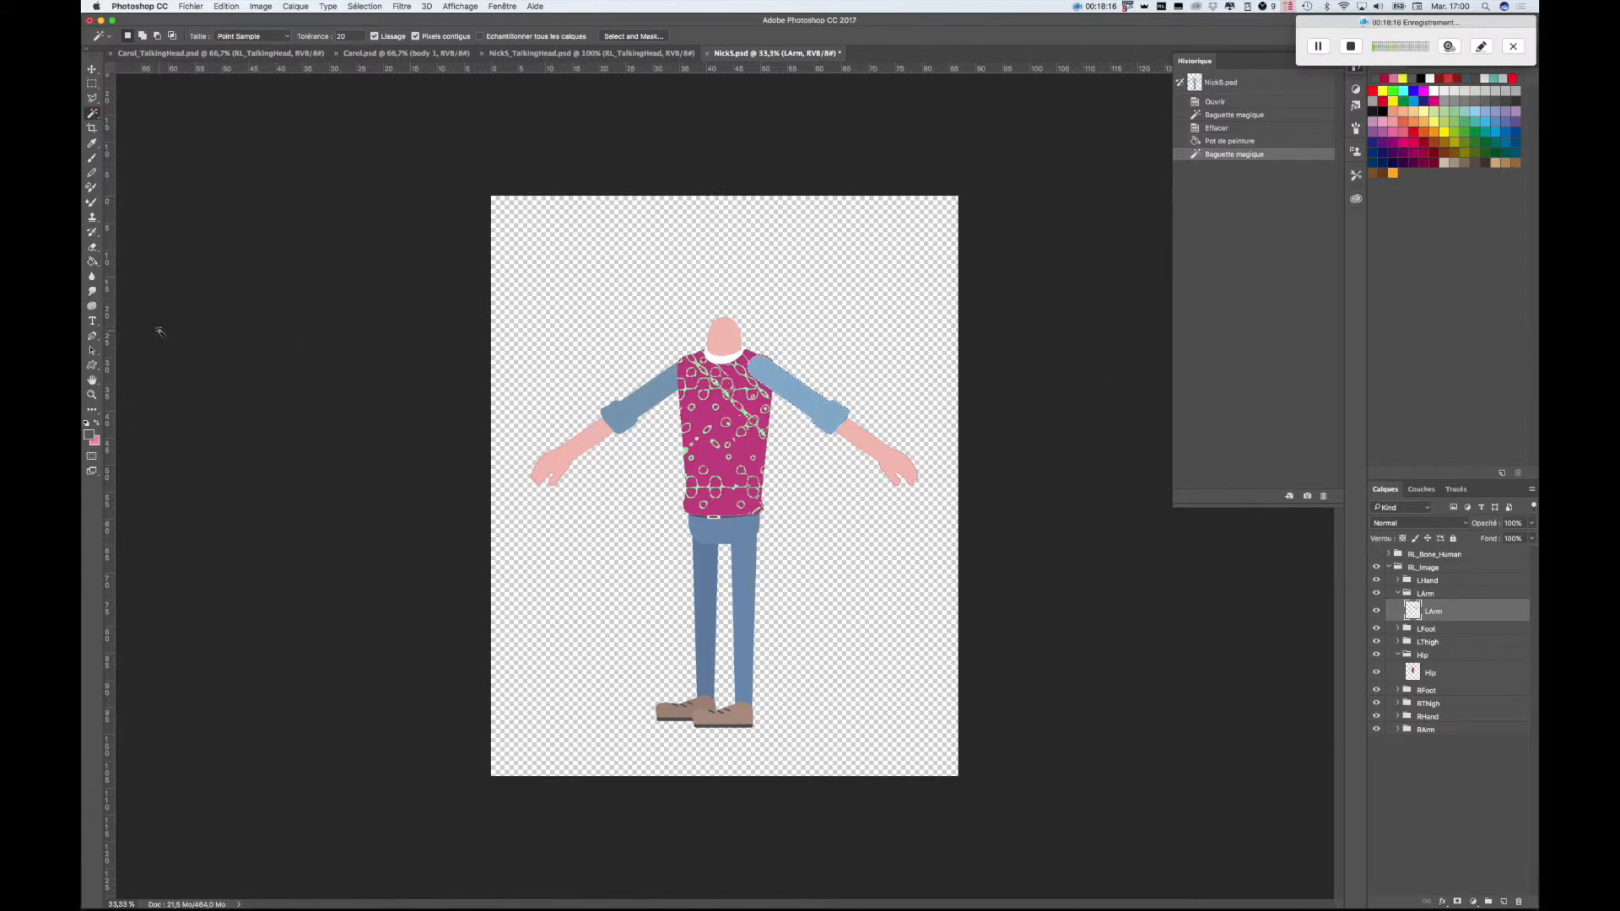
pyautogui.click(93, 262)
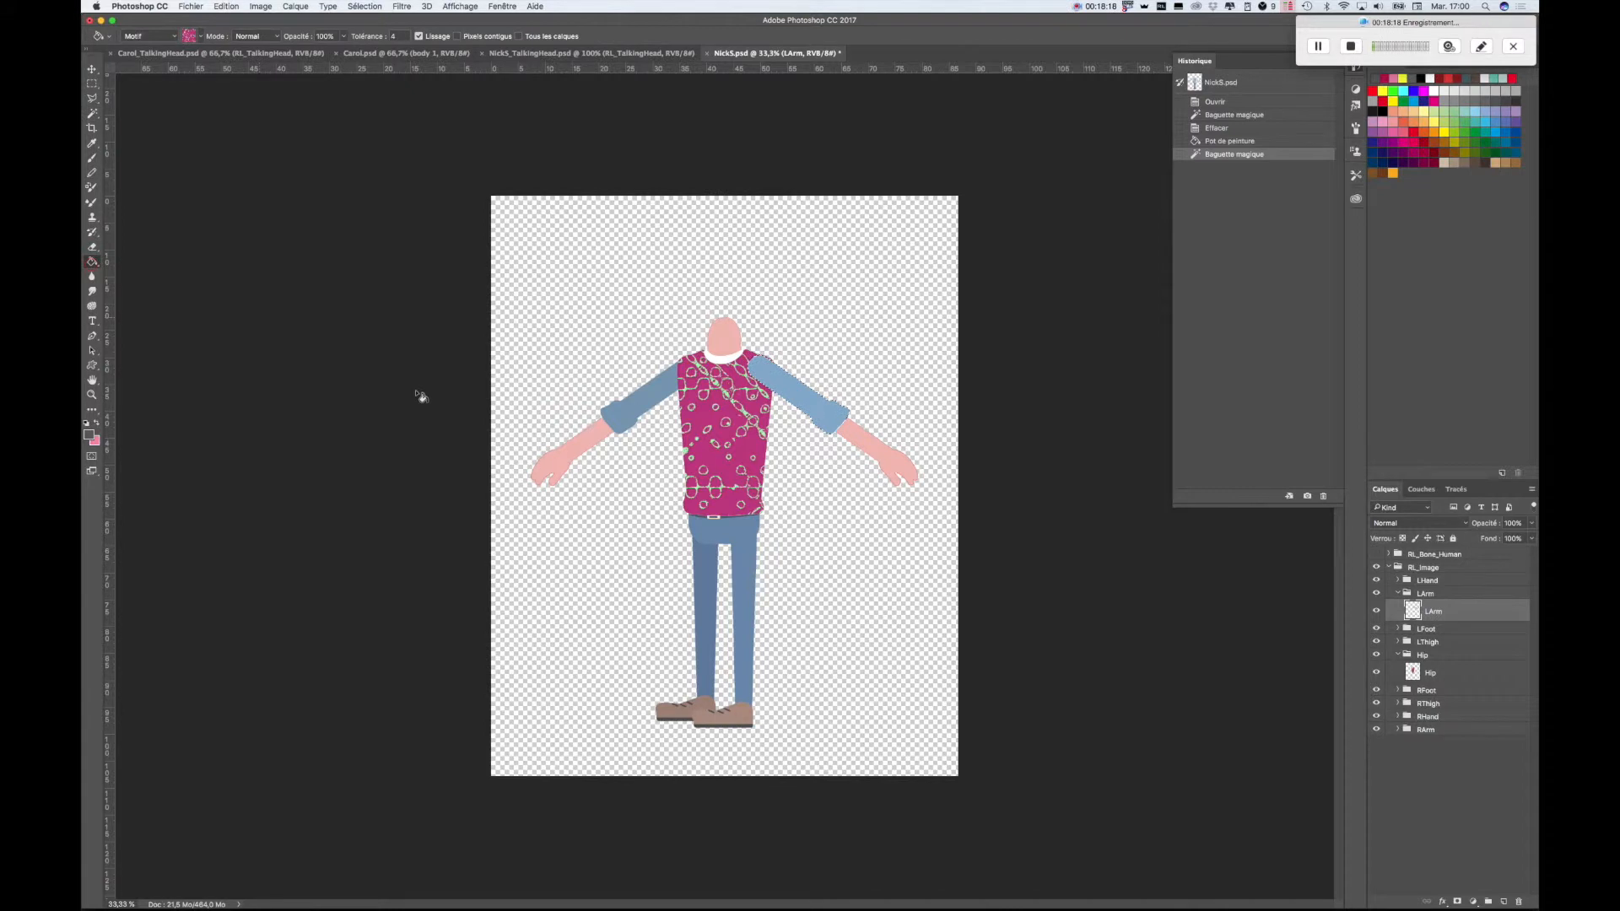
pyautogui.click(814, 415)
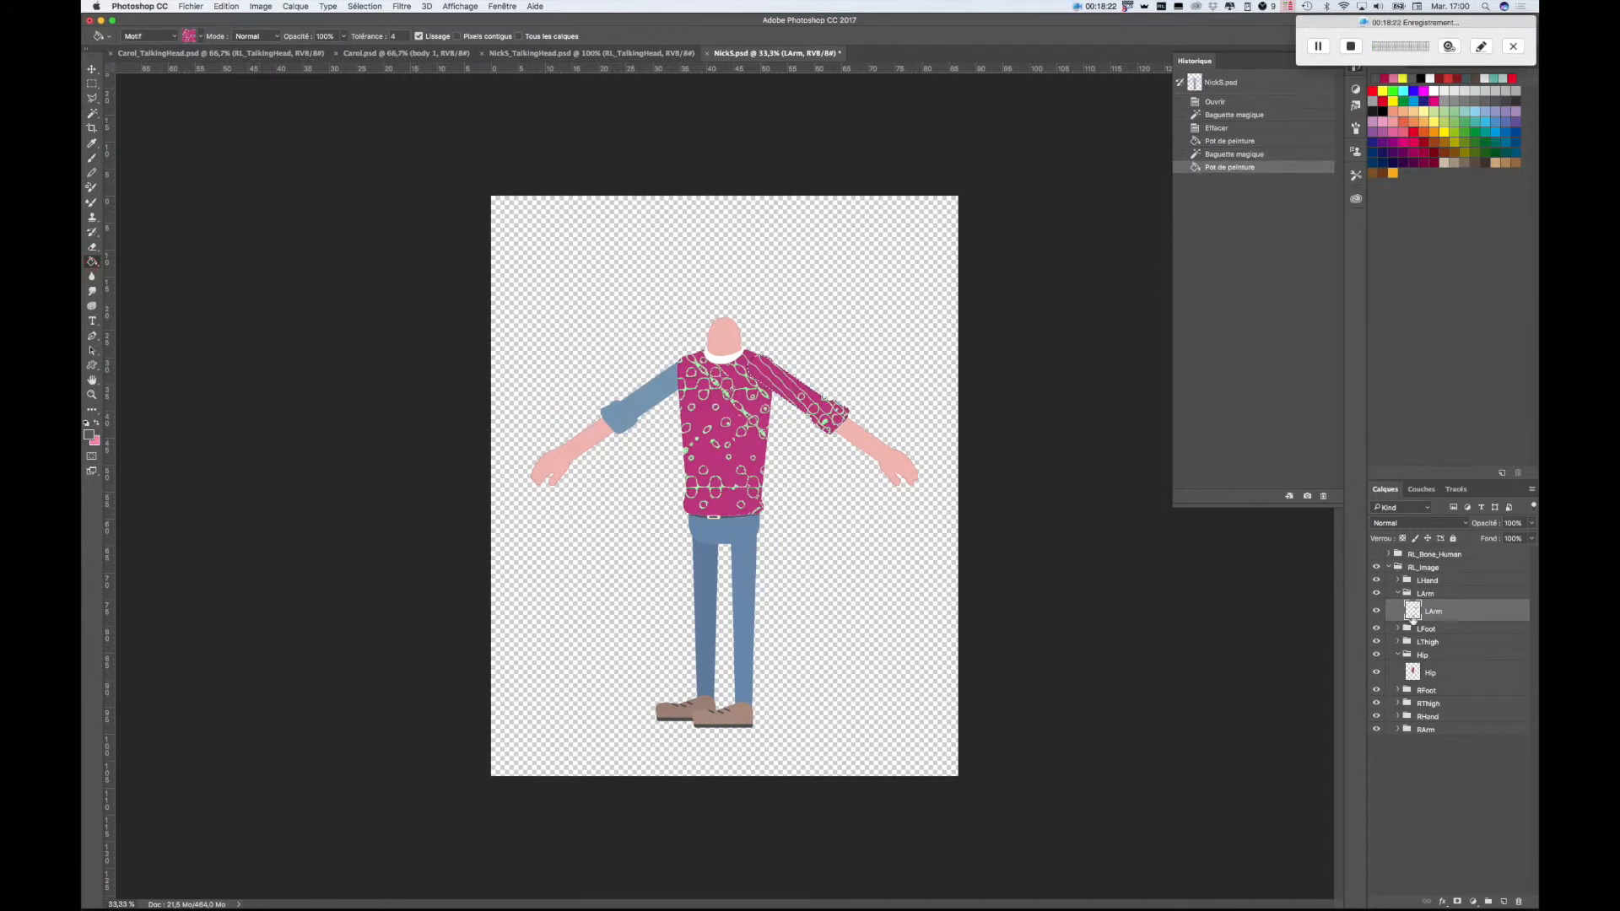
# - Erase the blue sleeve on the RArm layer and fill the selection with the same magenta pattern
pyautogui.click(1398, 730)
pyautogui.click(1434, 748)
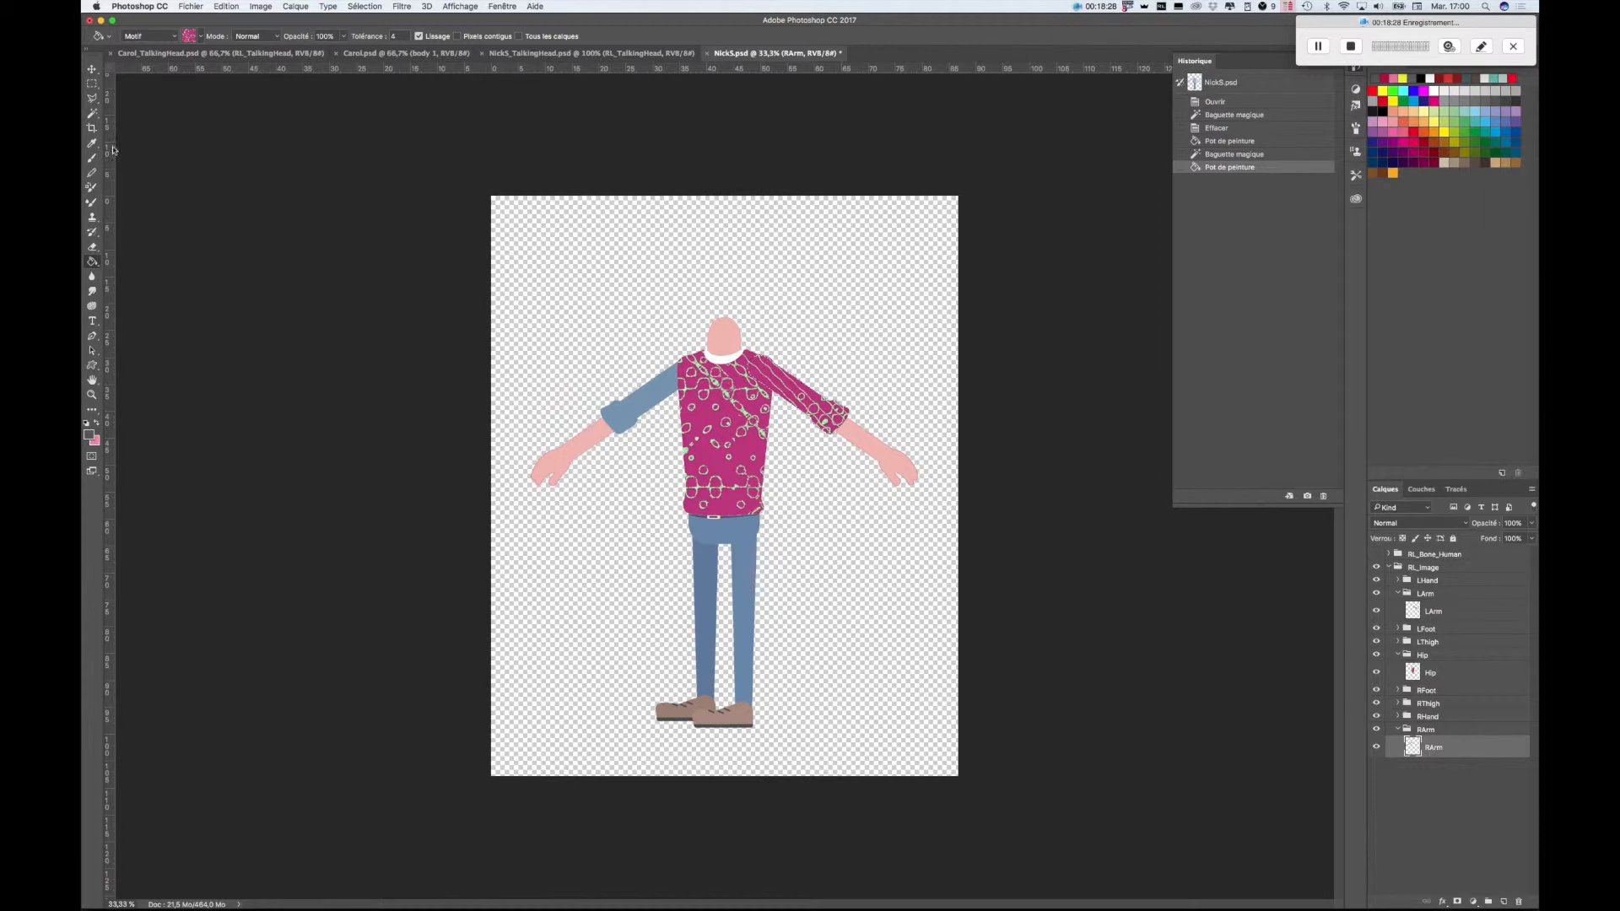
pyautogui.click(92, 113)
pyautogui.click(666, 419)
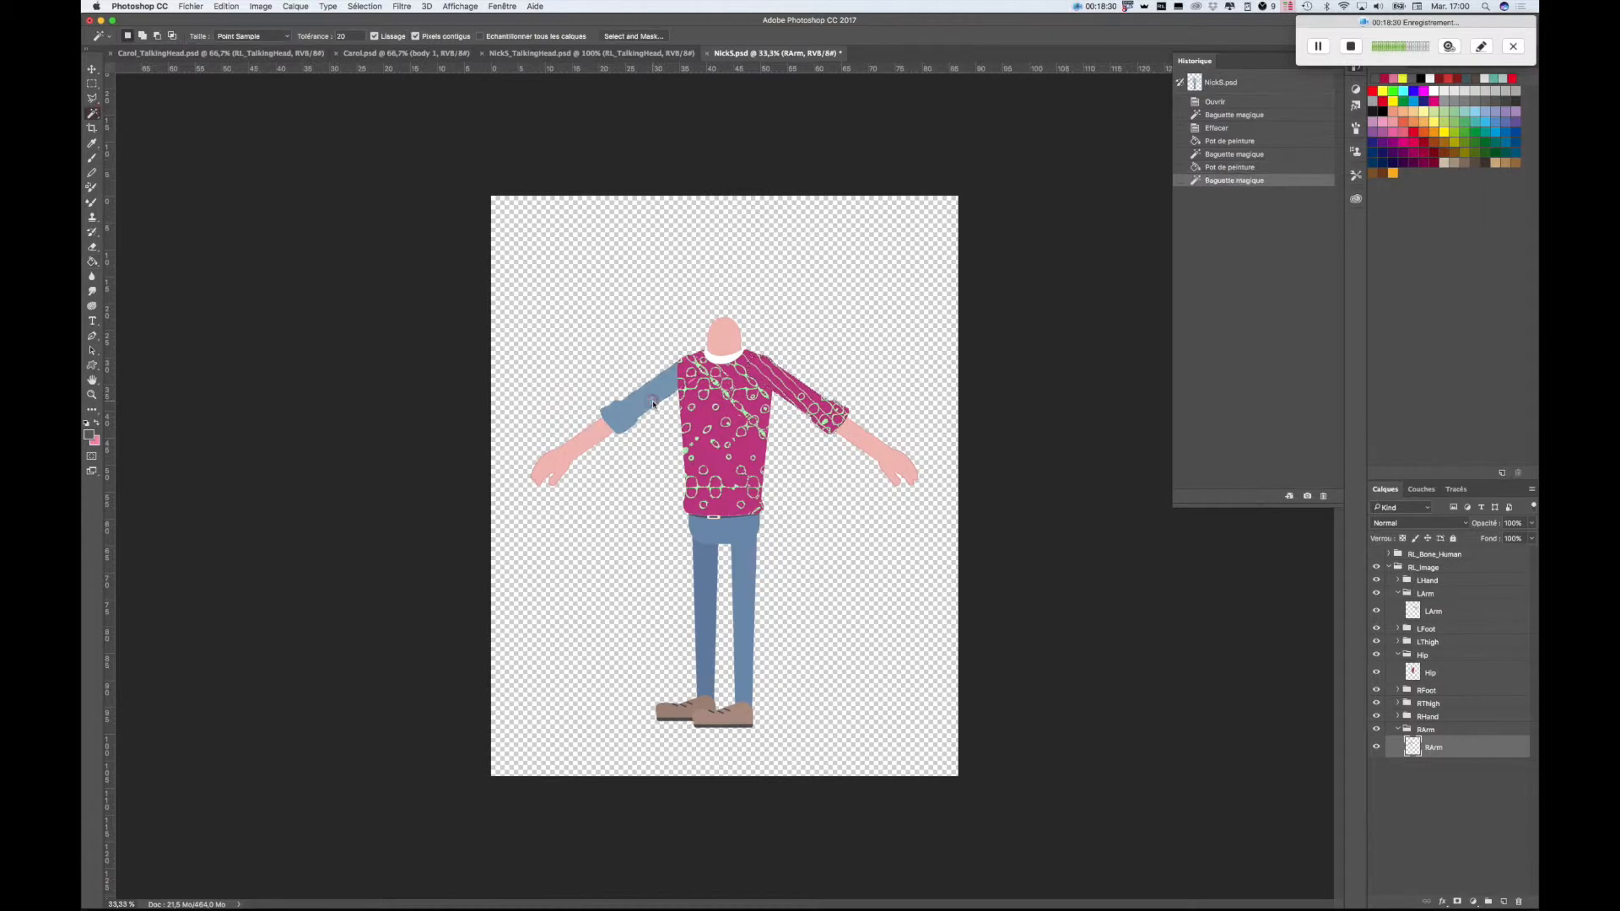
pyautogui.press('Delete')
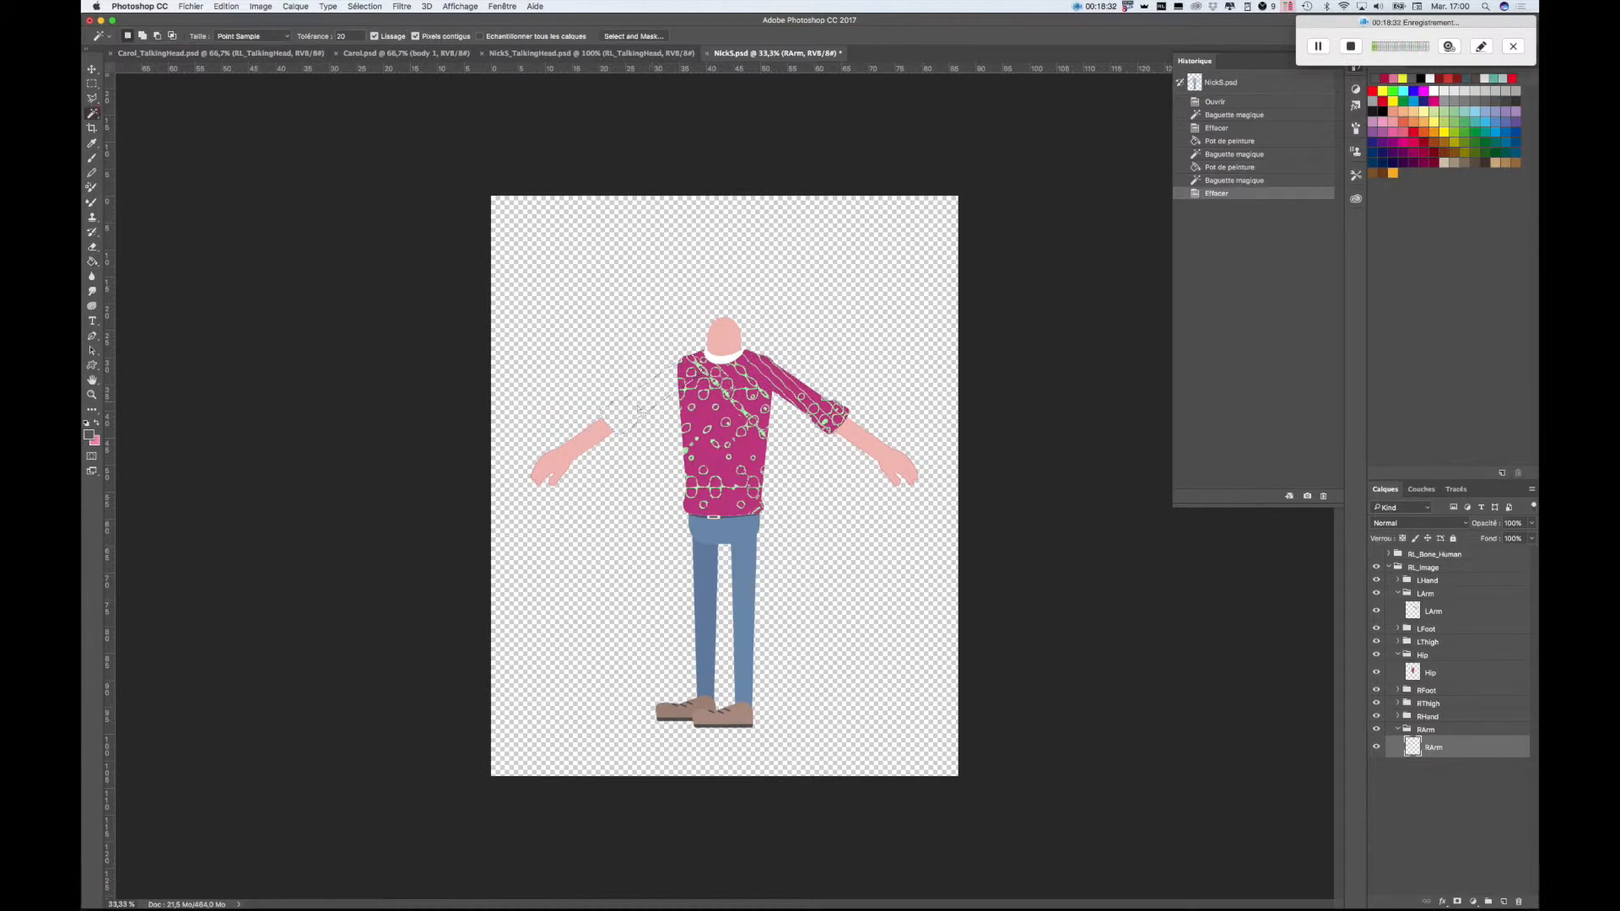
pyautogui.click(93, 261)
pyautogui.click(634, 407)
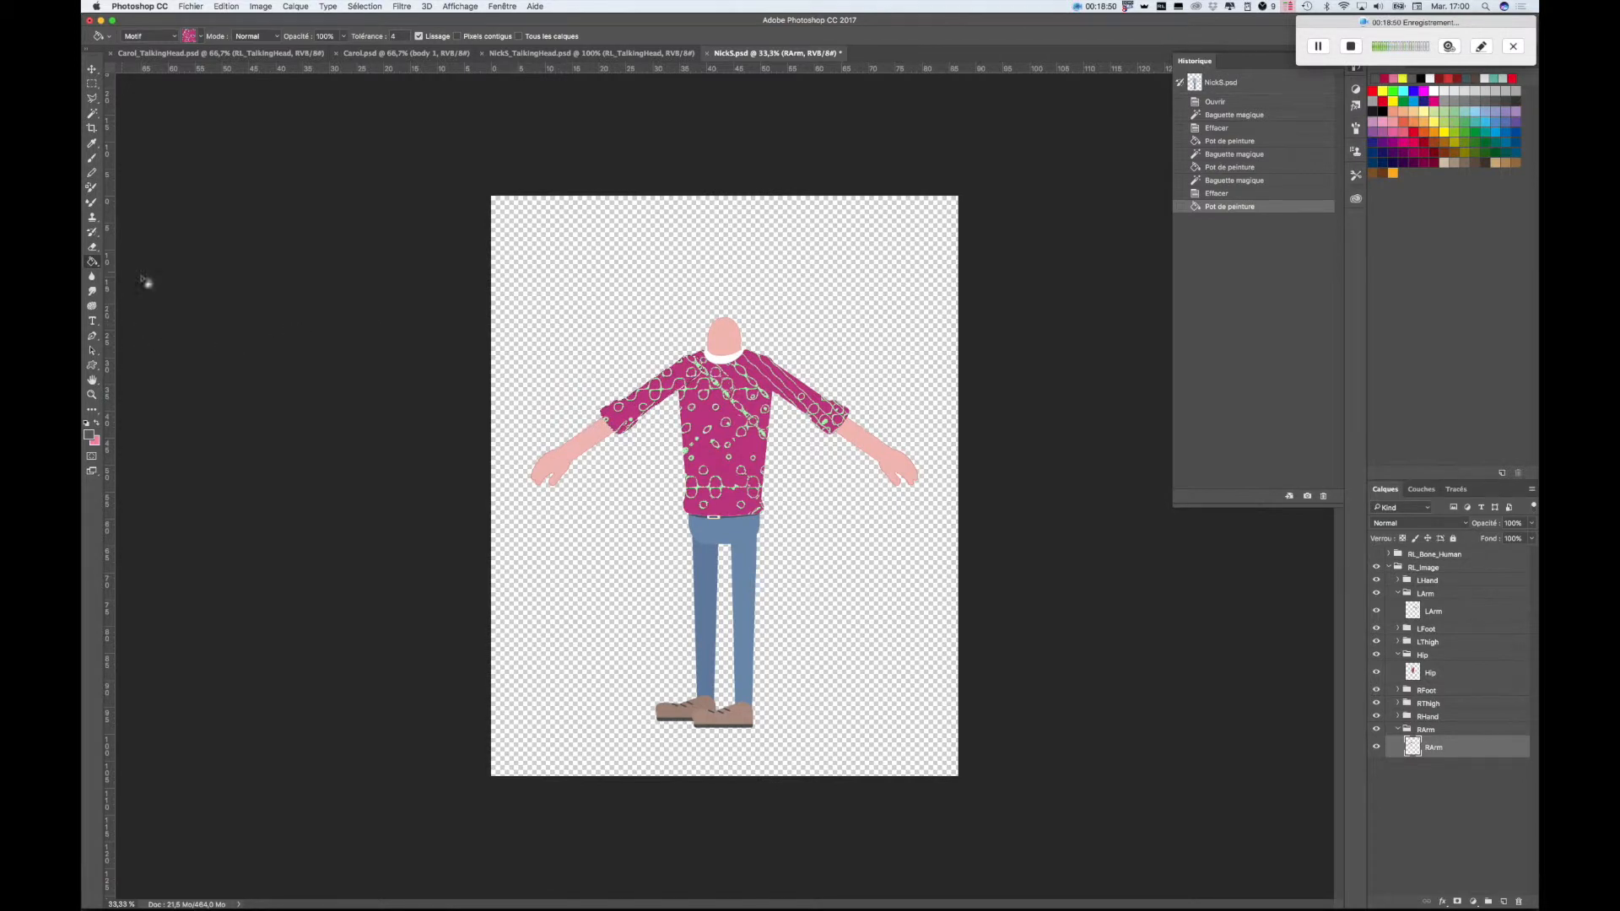
# - Select the blue trouser waist on the Hip layer with the Magic Wand and erase it
pyautogui.click(1435, 673)
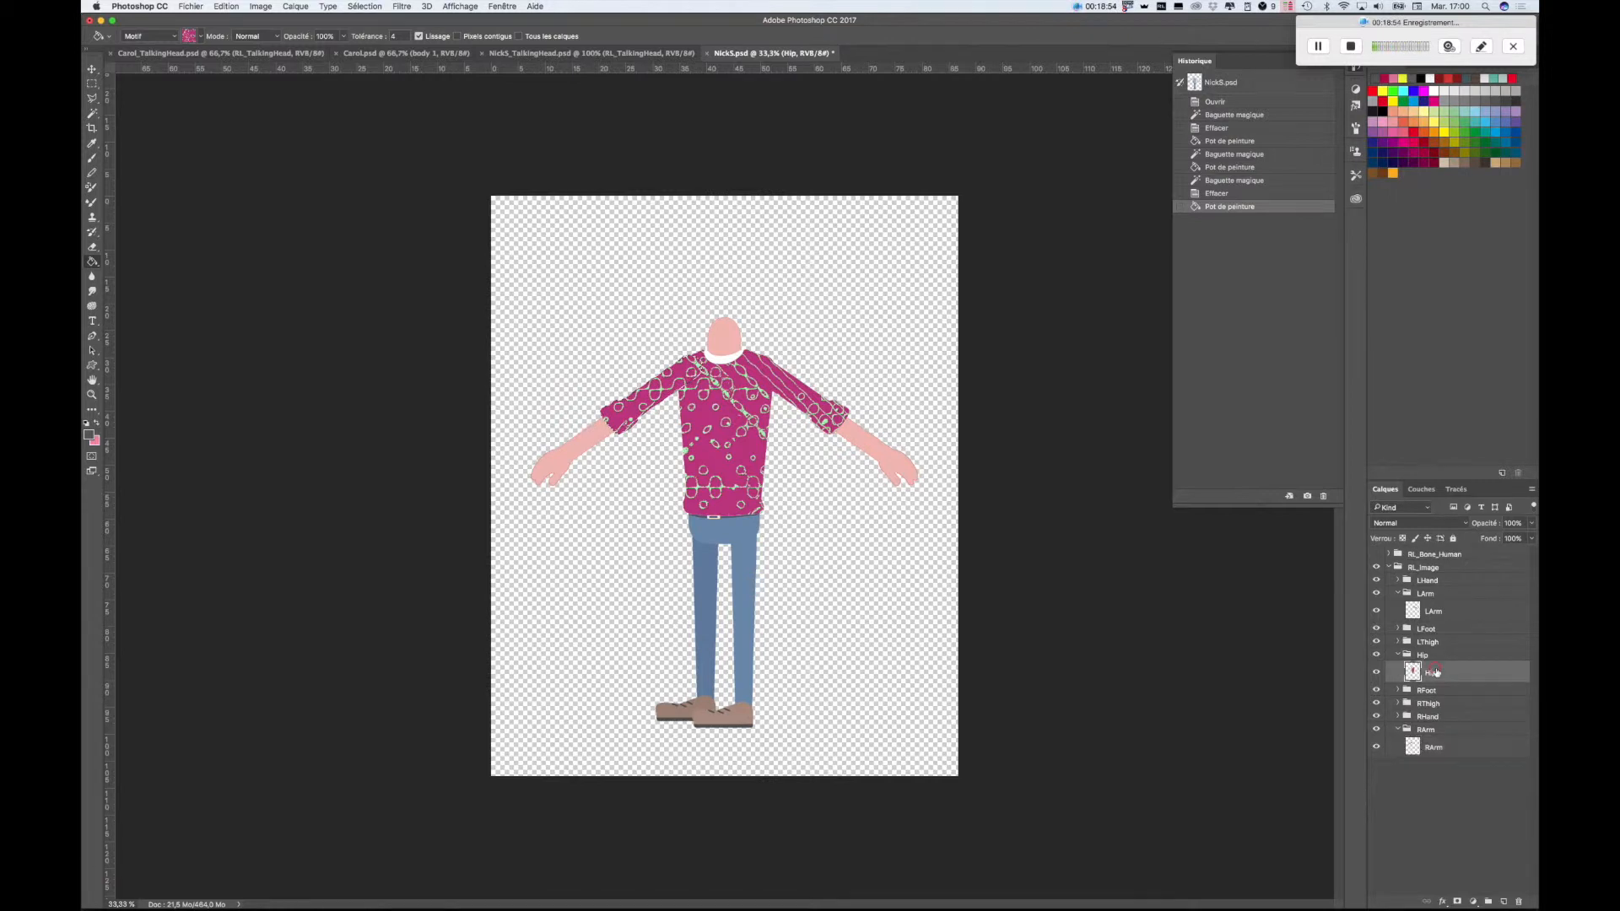
pyautogui.click(93, 112)
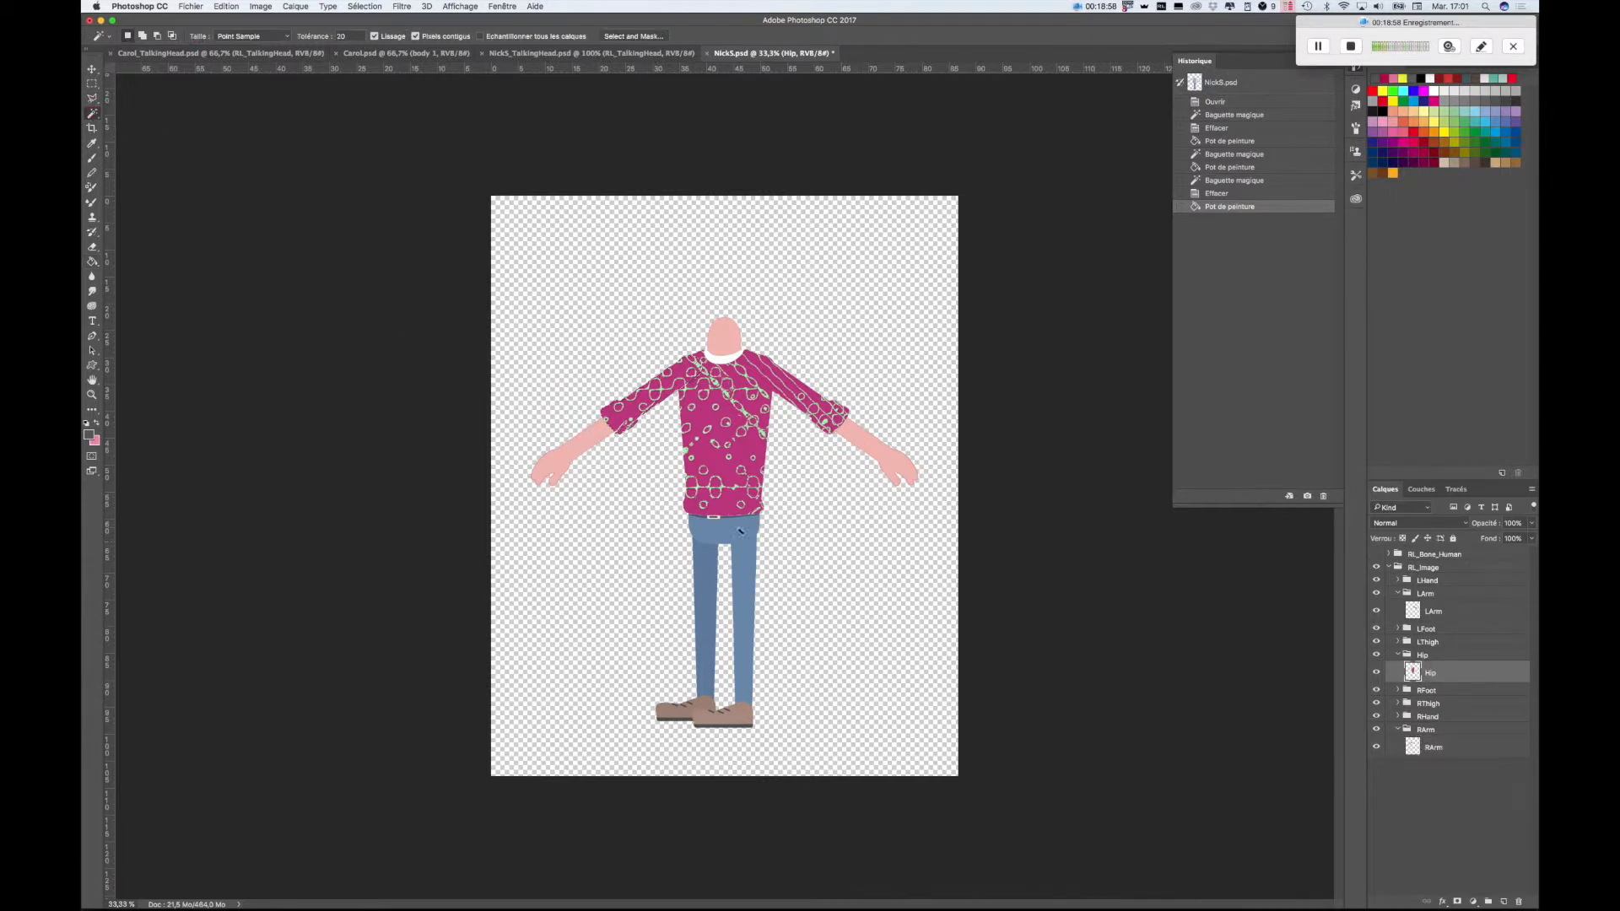
pyautogui.click(740, 531)
pyautogui.press('Delete')
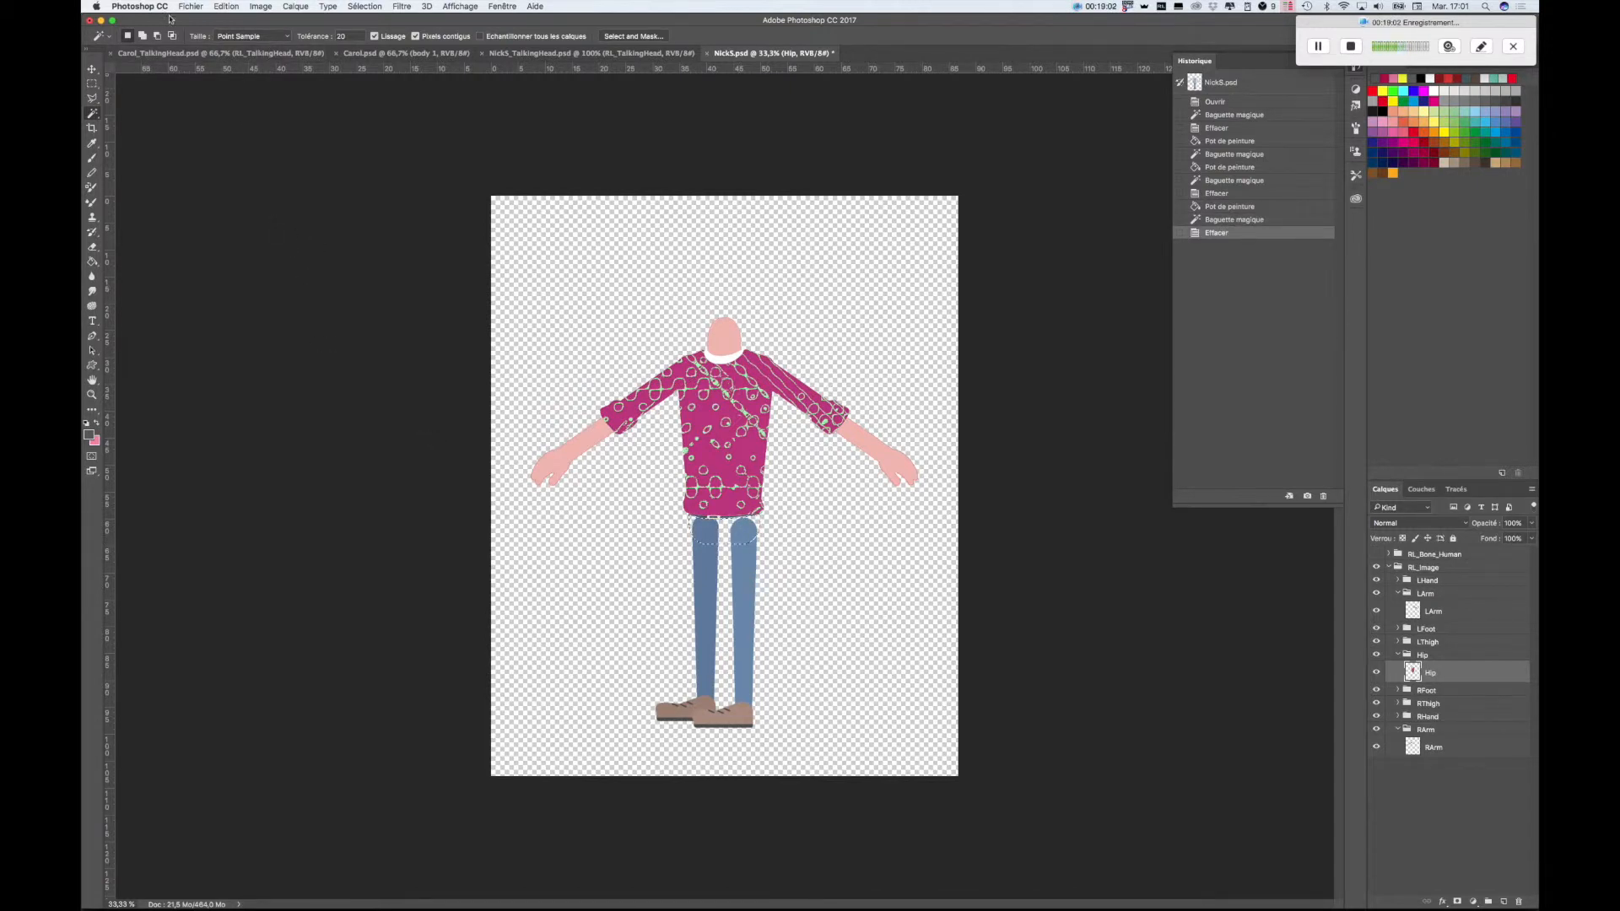
# - Try filling the erased trouser waist with the blue Pattern 7 using the Paint Bucket, and undo the fill
pyautogui.click(94, 267)
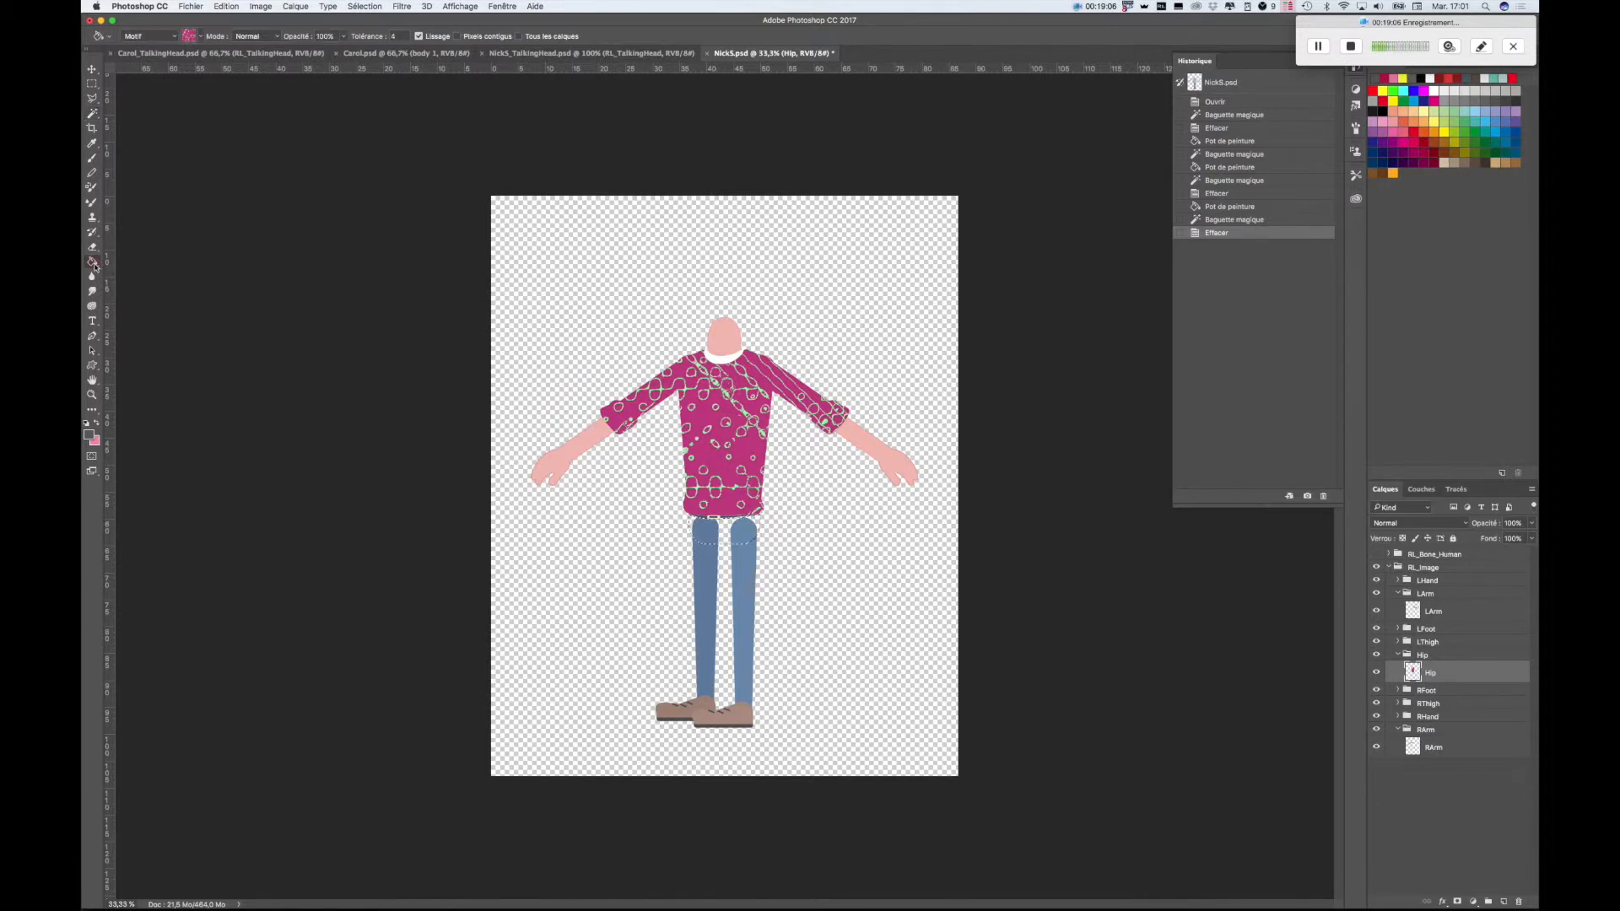
pyautogui.click(192, 37)
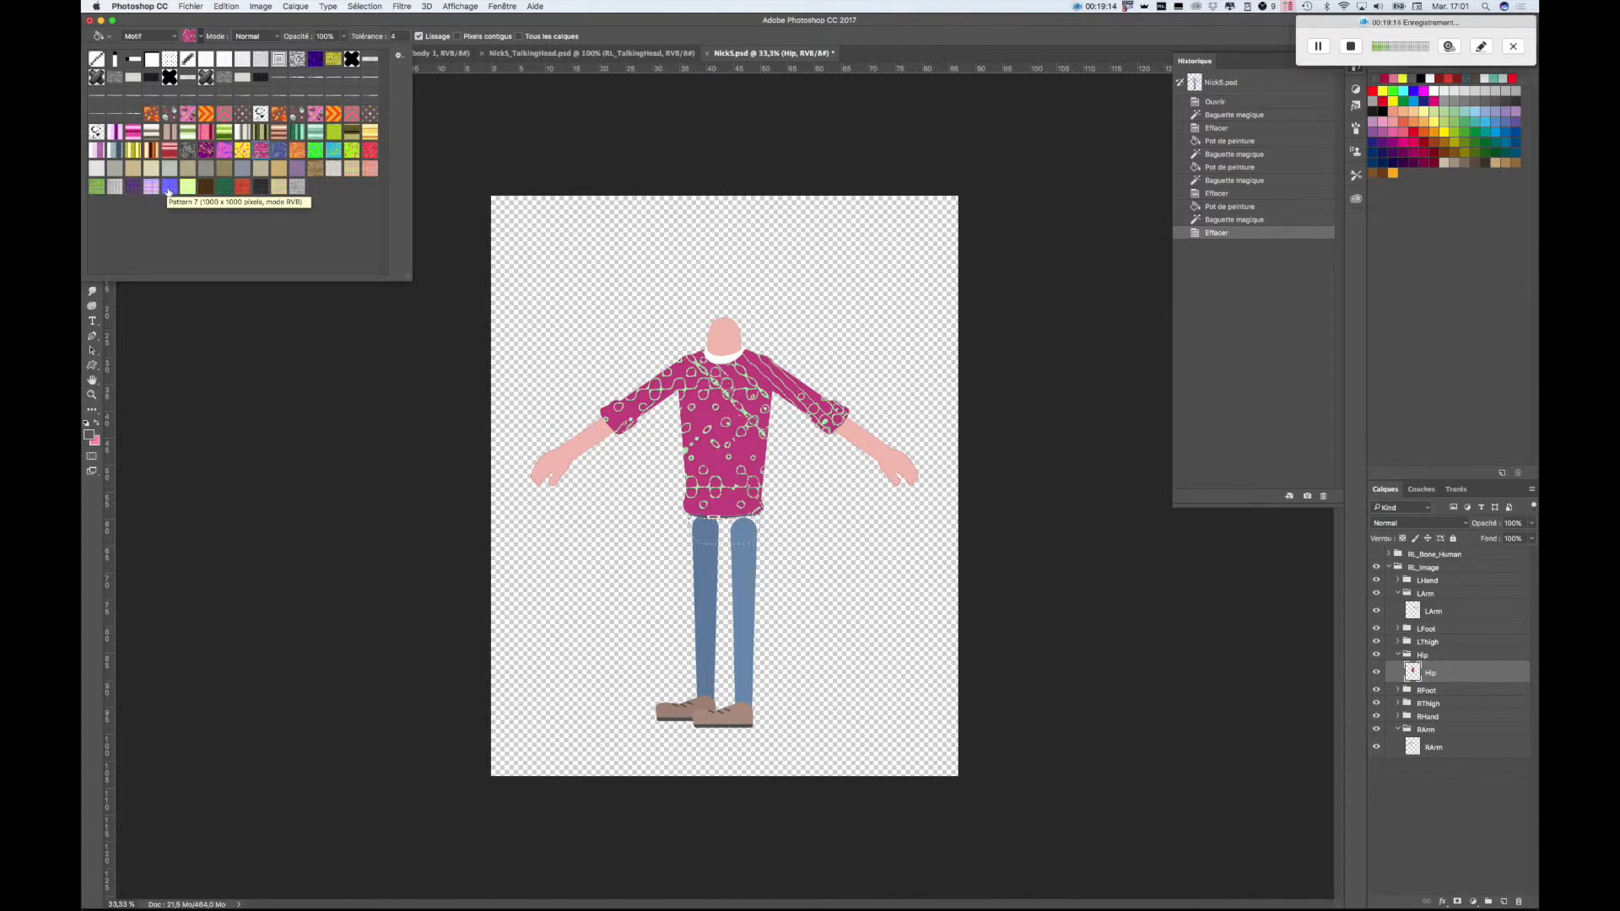
pyautogui.click(167, 189)
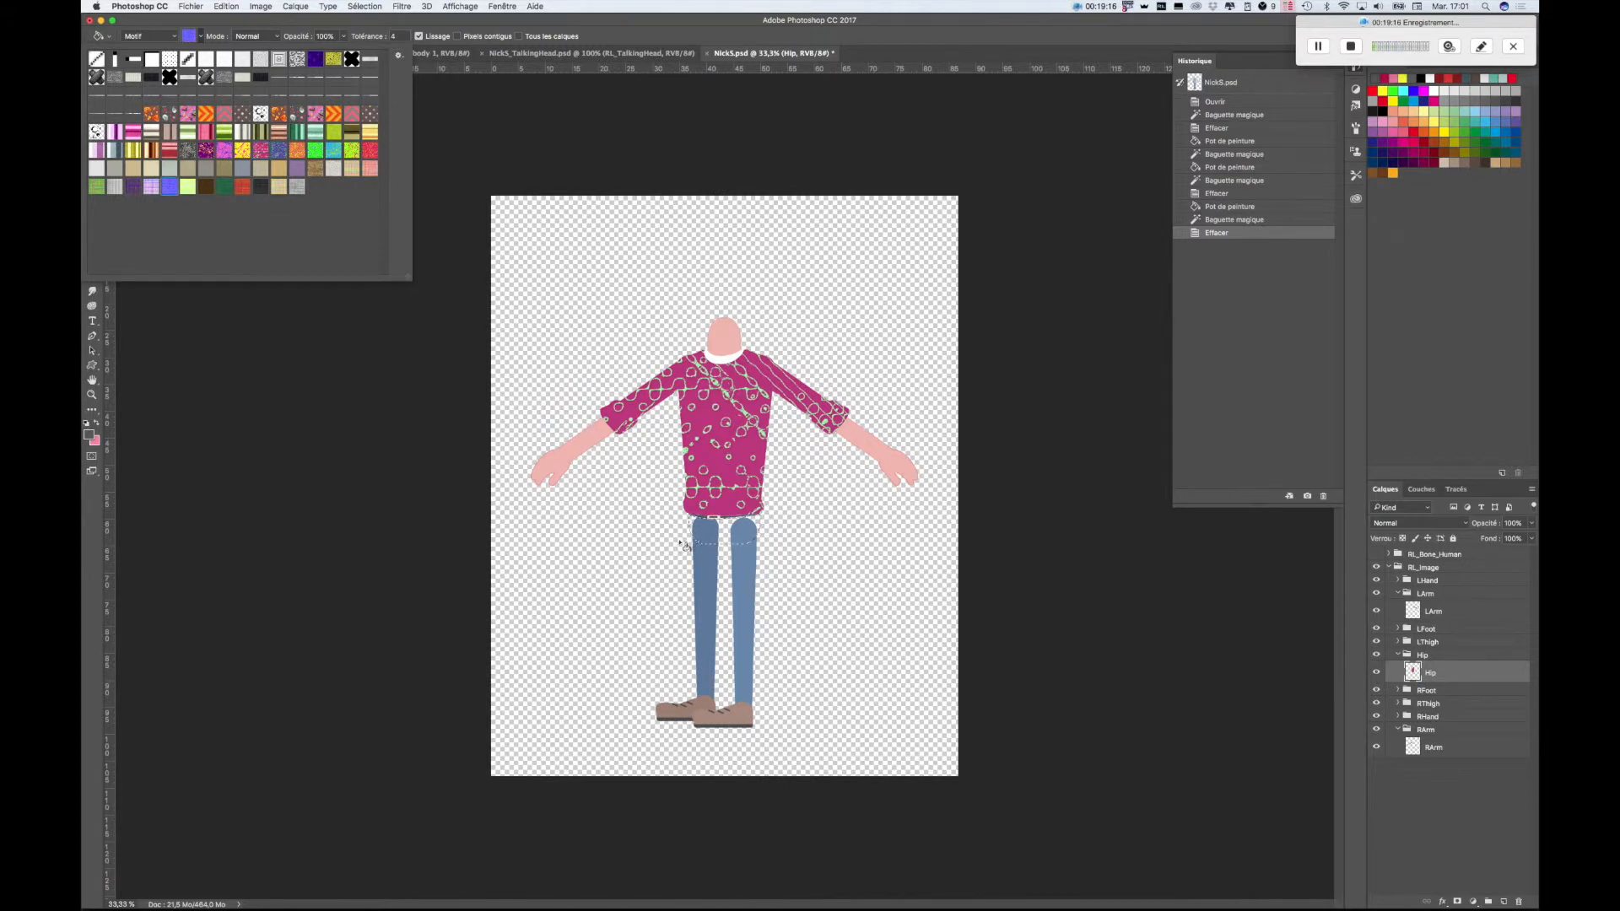
pyautogui.click(738, 535)
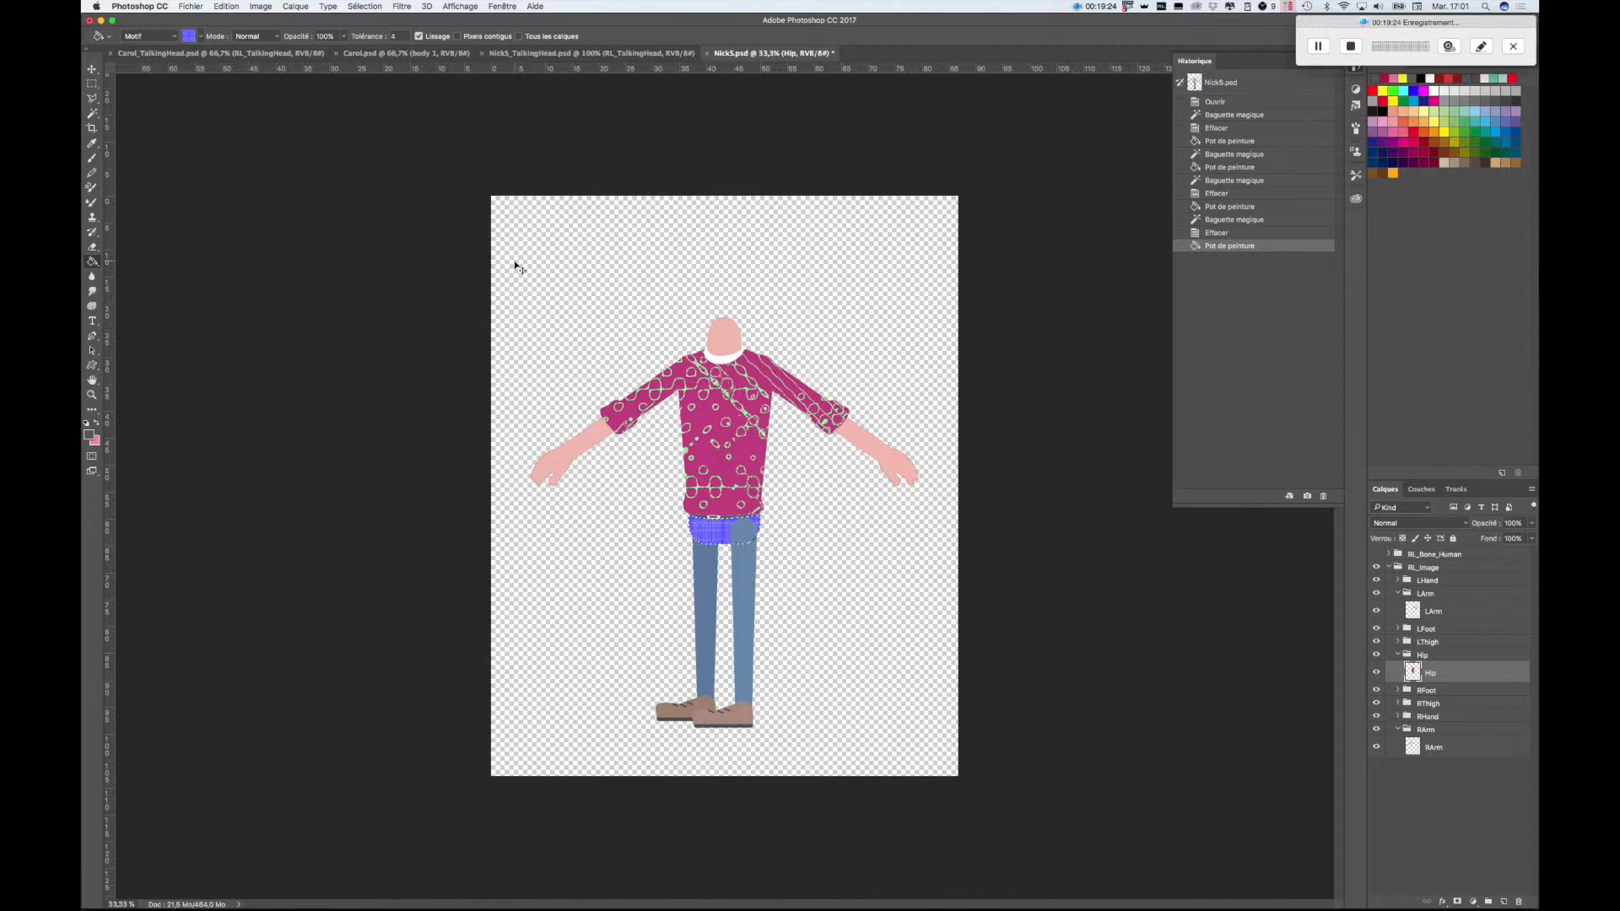
pyautogui.press('super+z')
# - Try filling the trouser waist with a blue and white vertical stripe pattern, and undo the fill
pyautogui.click(202, 37)
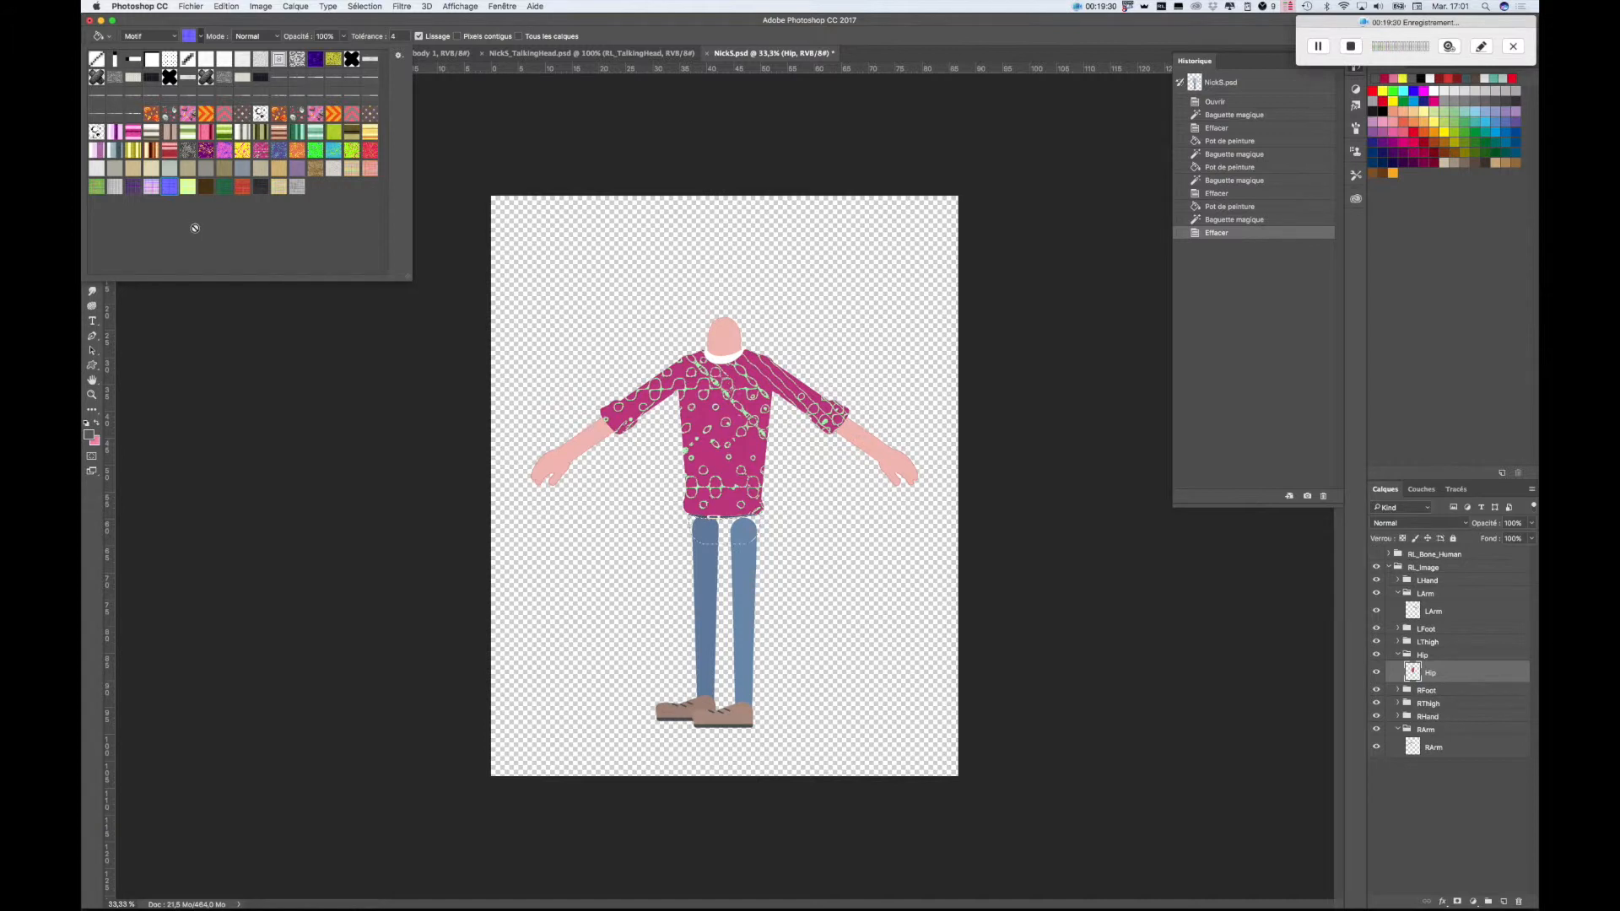
pyautogui.click(118, 152)
pyautogui.click(721, 529)
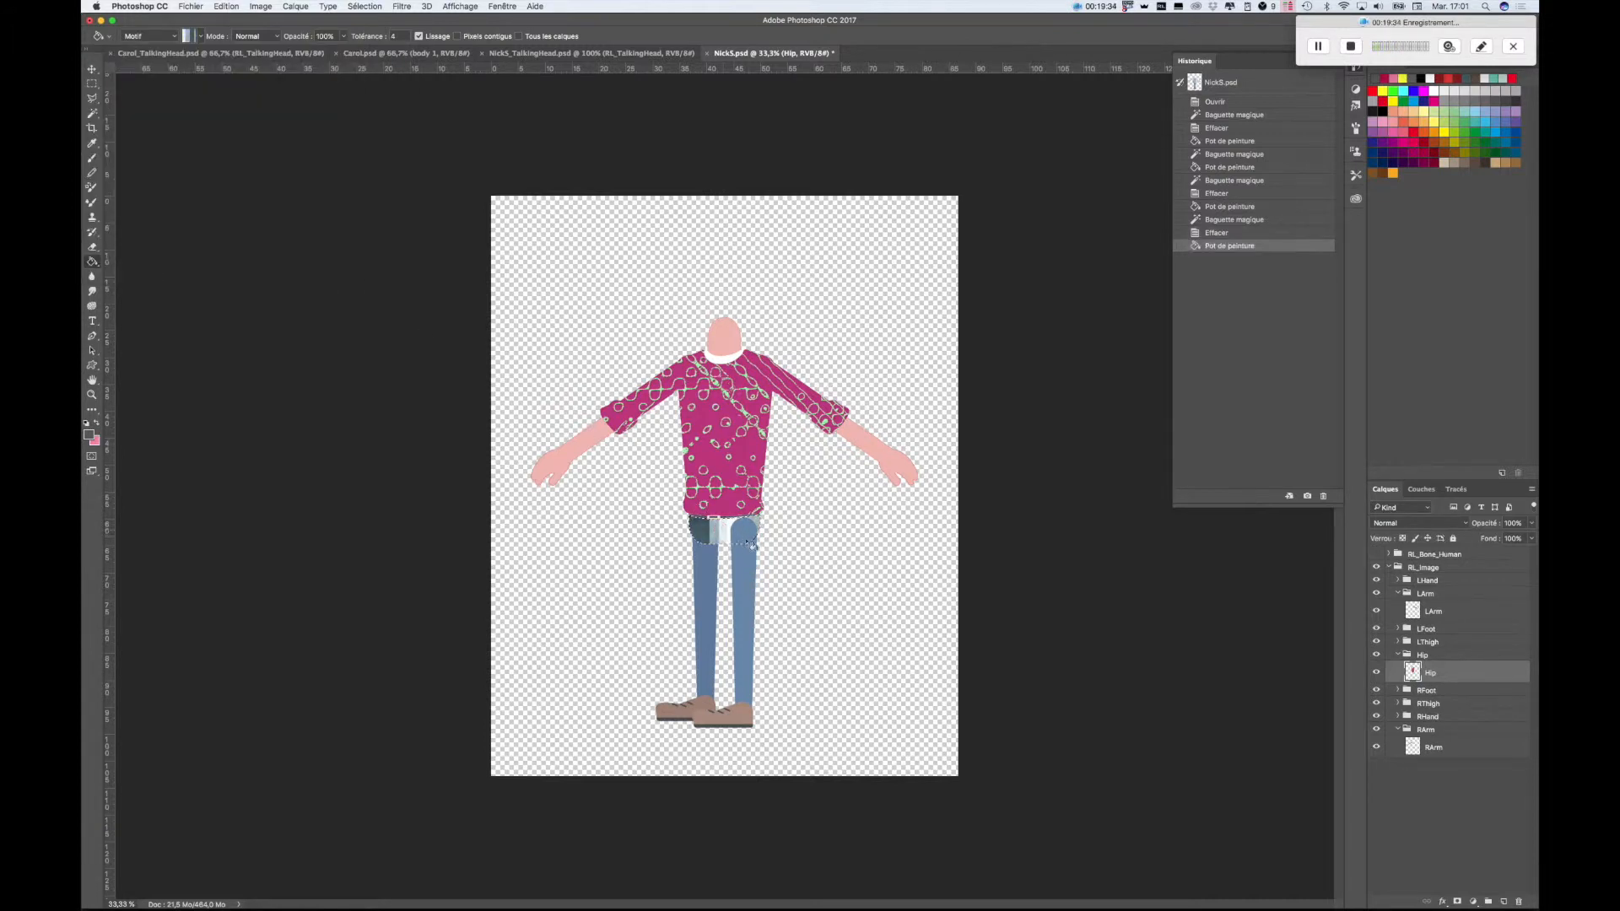
pyautogui.press('super+z')
# - Fill the trouser waist selection on the Hip layer with the grey Grungy 2000 pixels pattern
pyautogui.click(203, 39)
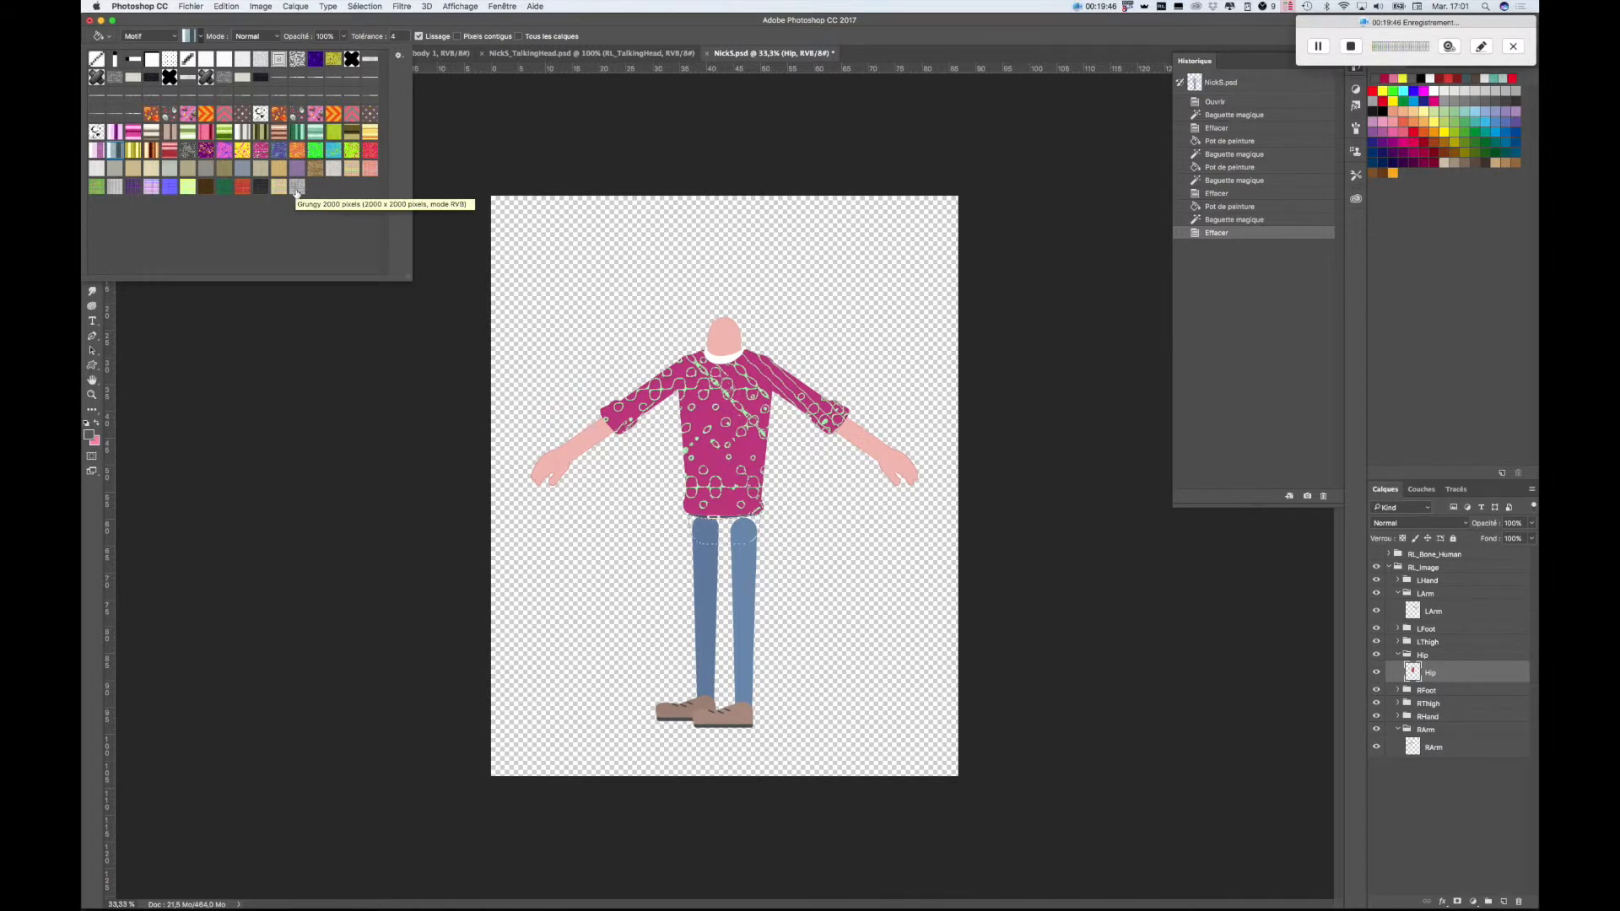
pyautogui.click(296, 193)
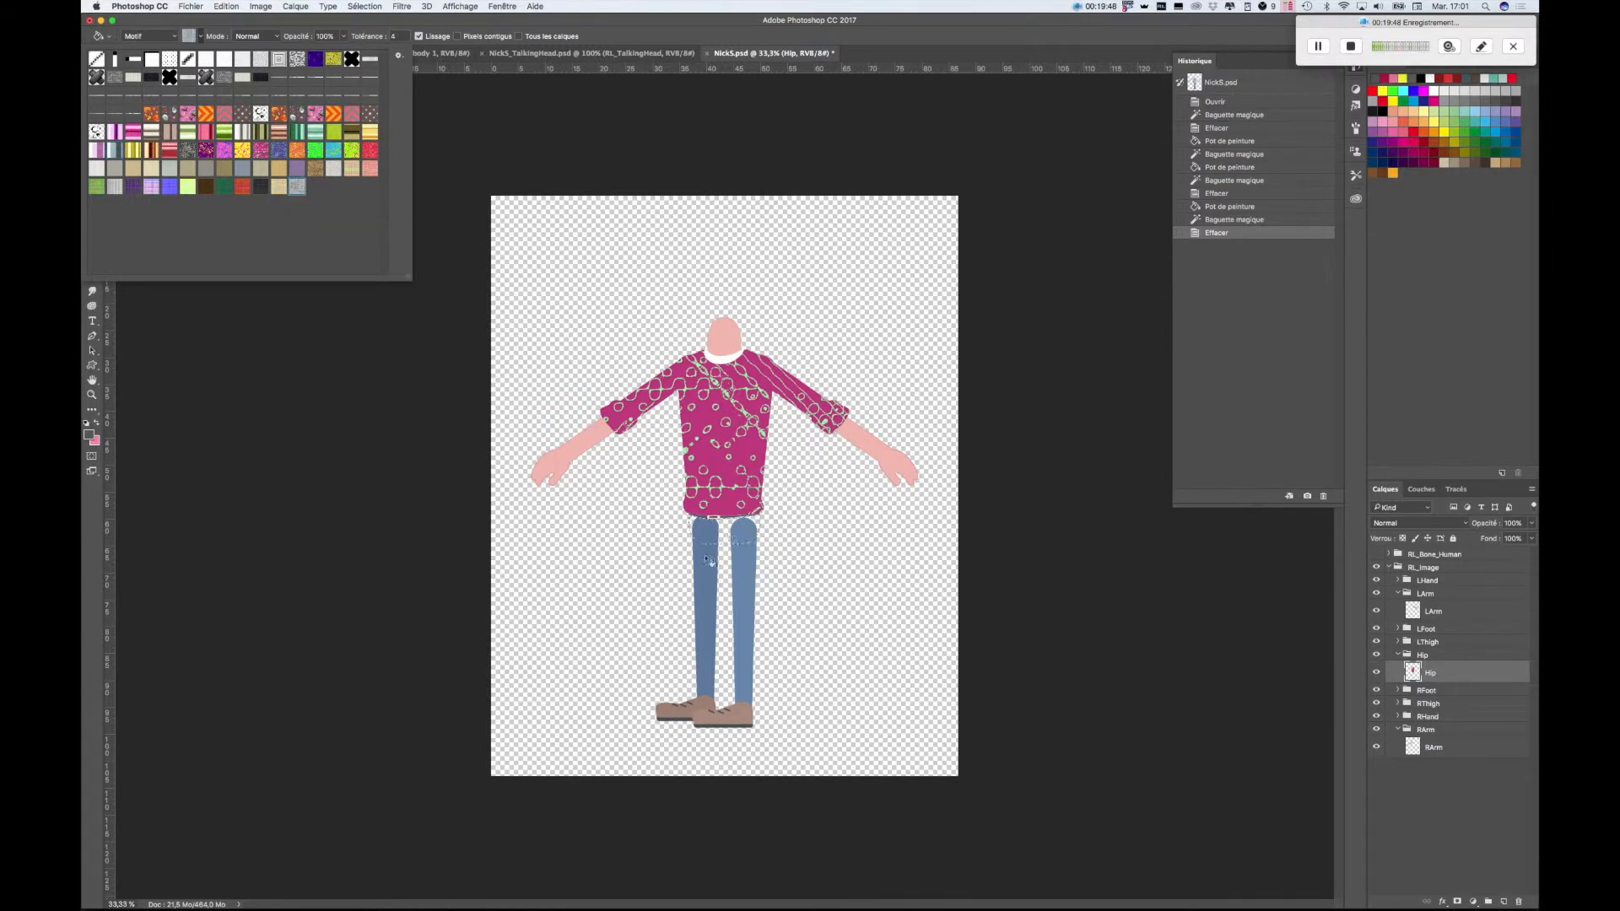
pyautogui.click(728, 533)
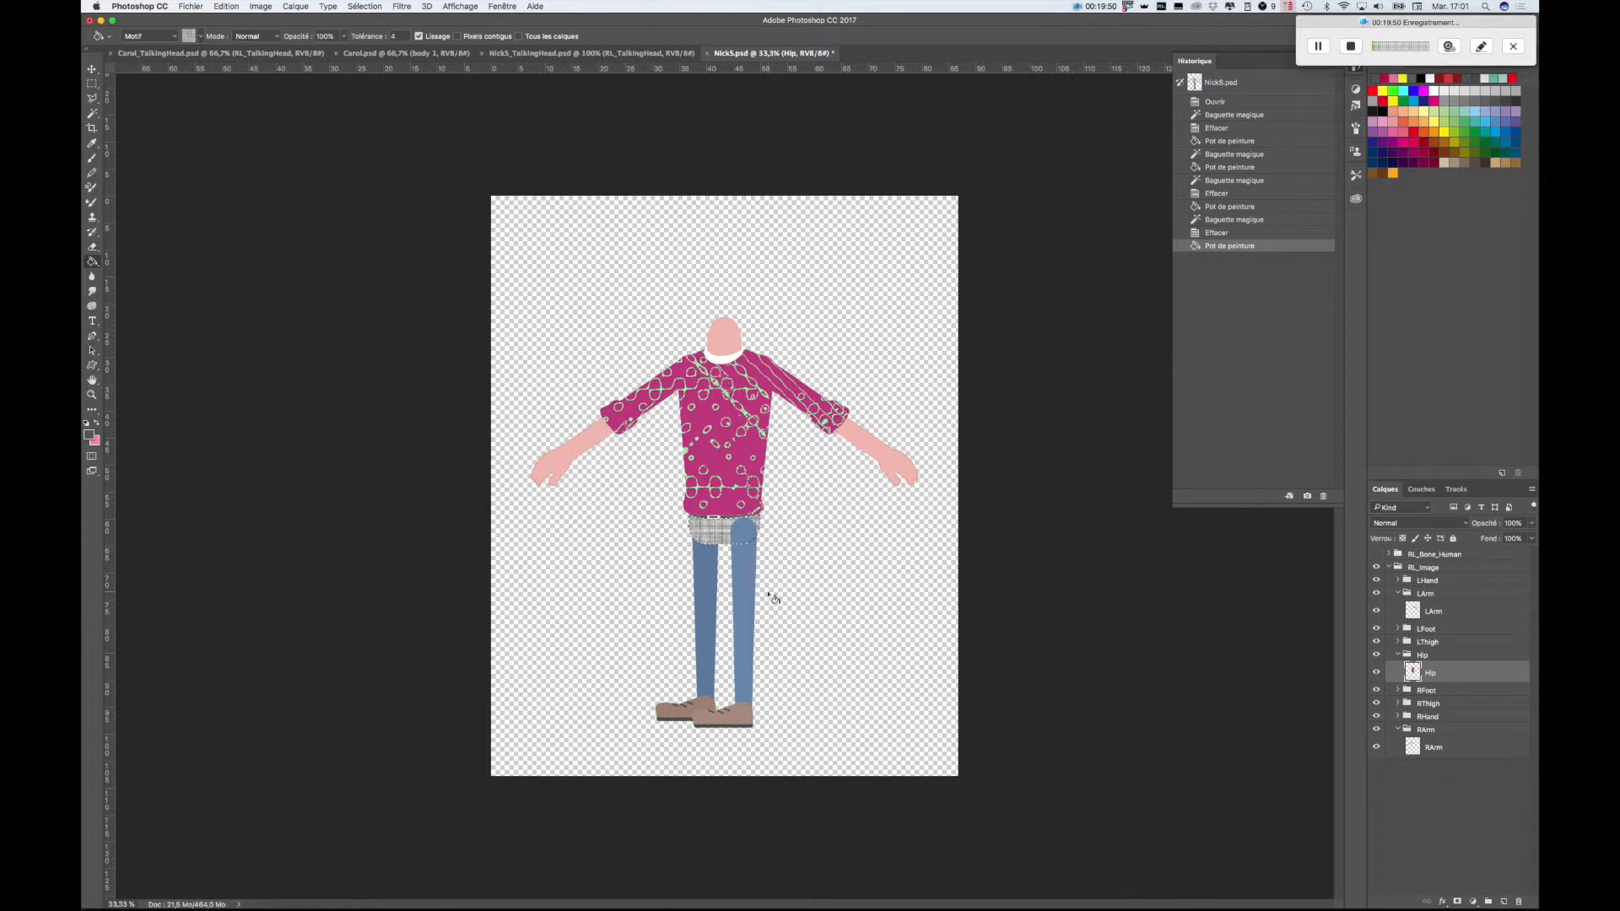
# - Select the blue trouser leg on the RThigh layer with the Magic Wand and fill it with the same grey pattern
pyautogui.click(1398, 703)
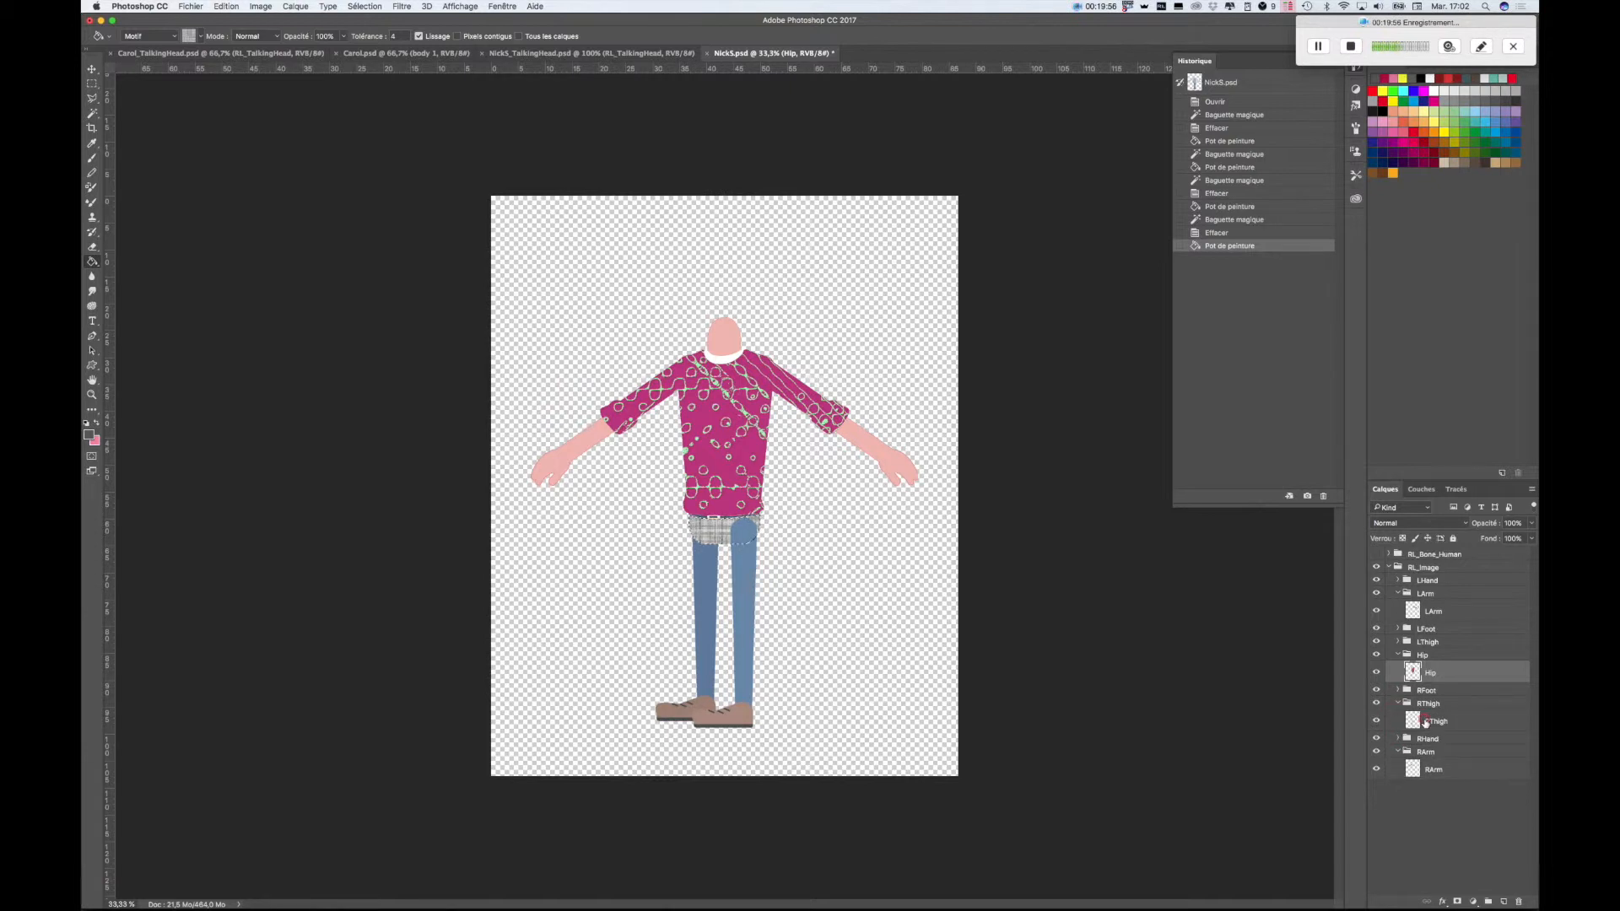
pyautogui.click(1413, 721)
pyautogui.click(1376, 721)
pyautogui.click(1377, 721)
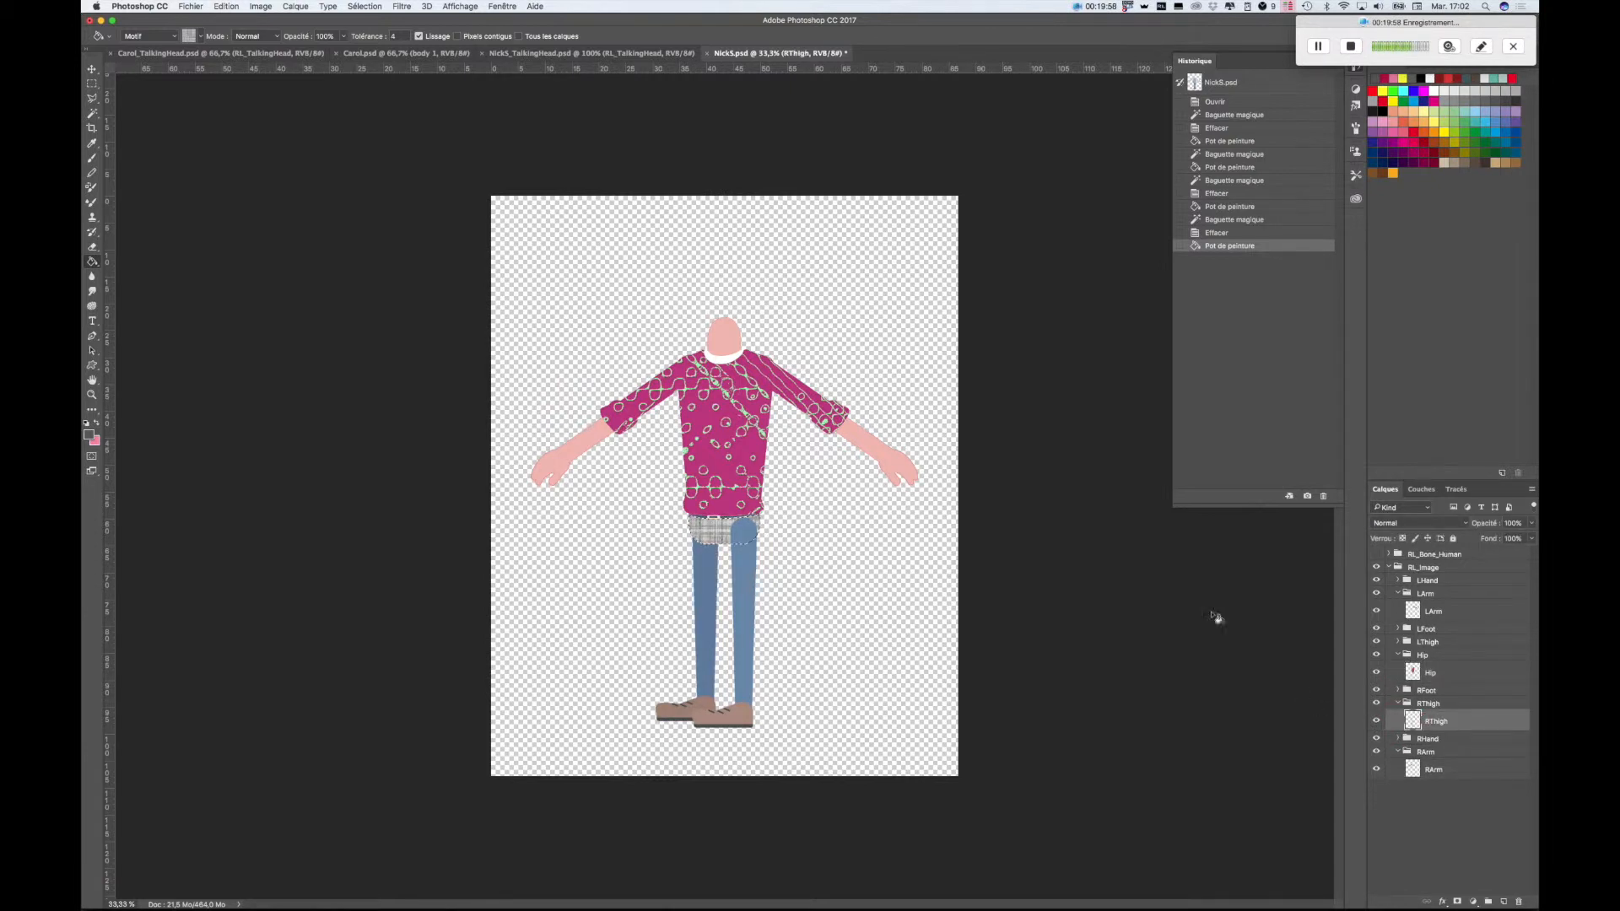
pyautogui.click(94, 115)
pyautogui.click(704, 592)
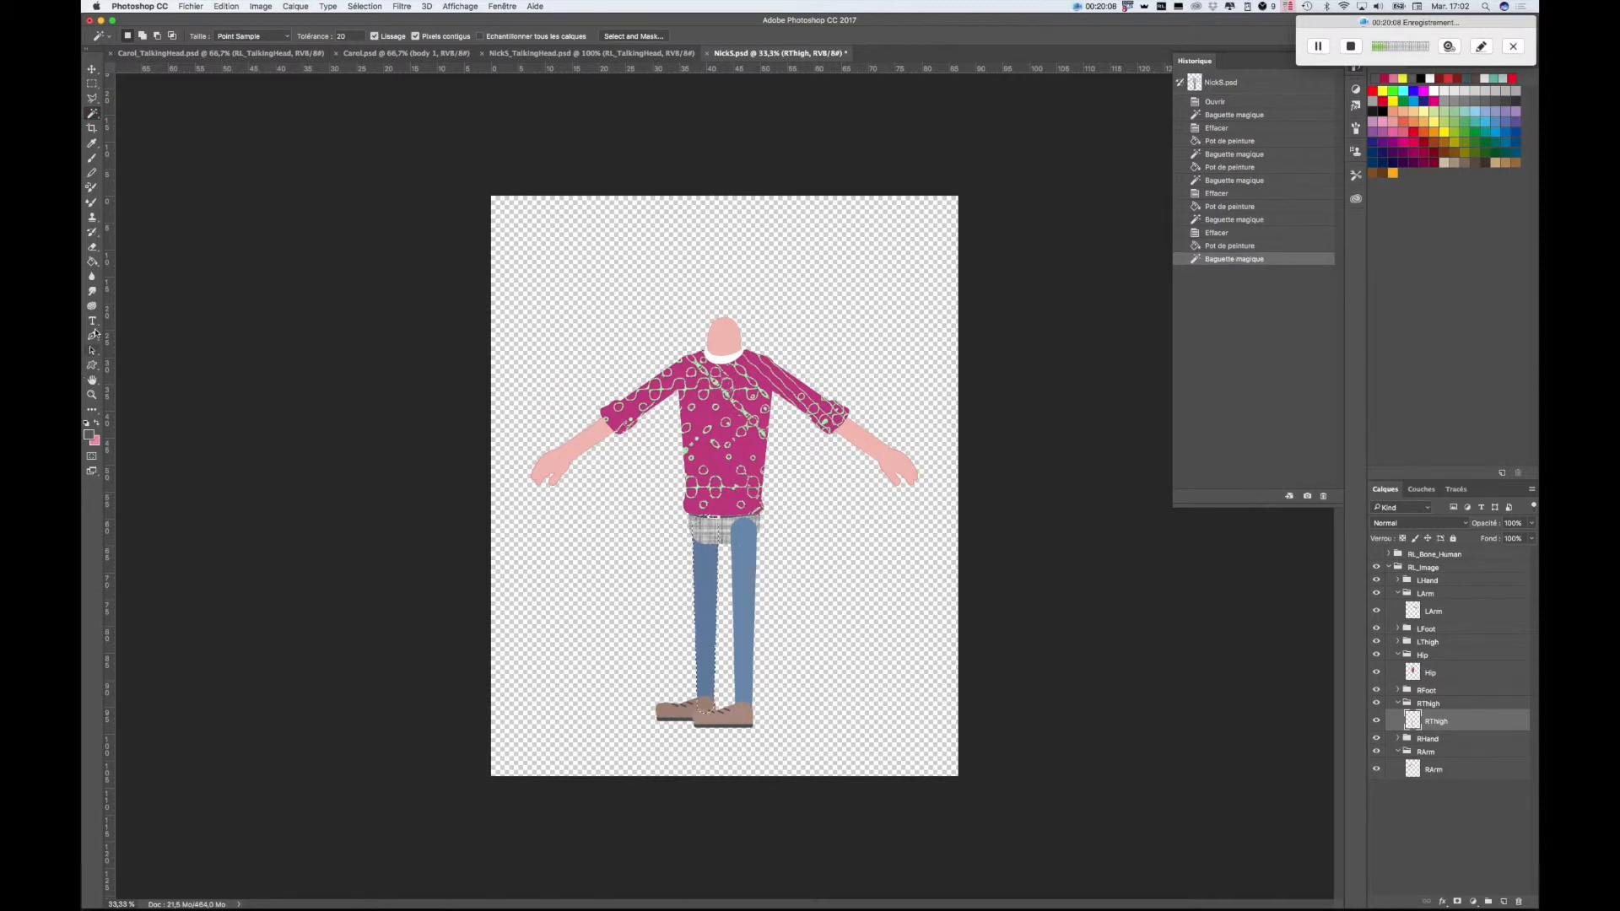
pyautogui.click(93, 263)
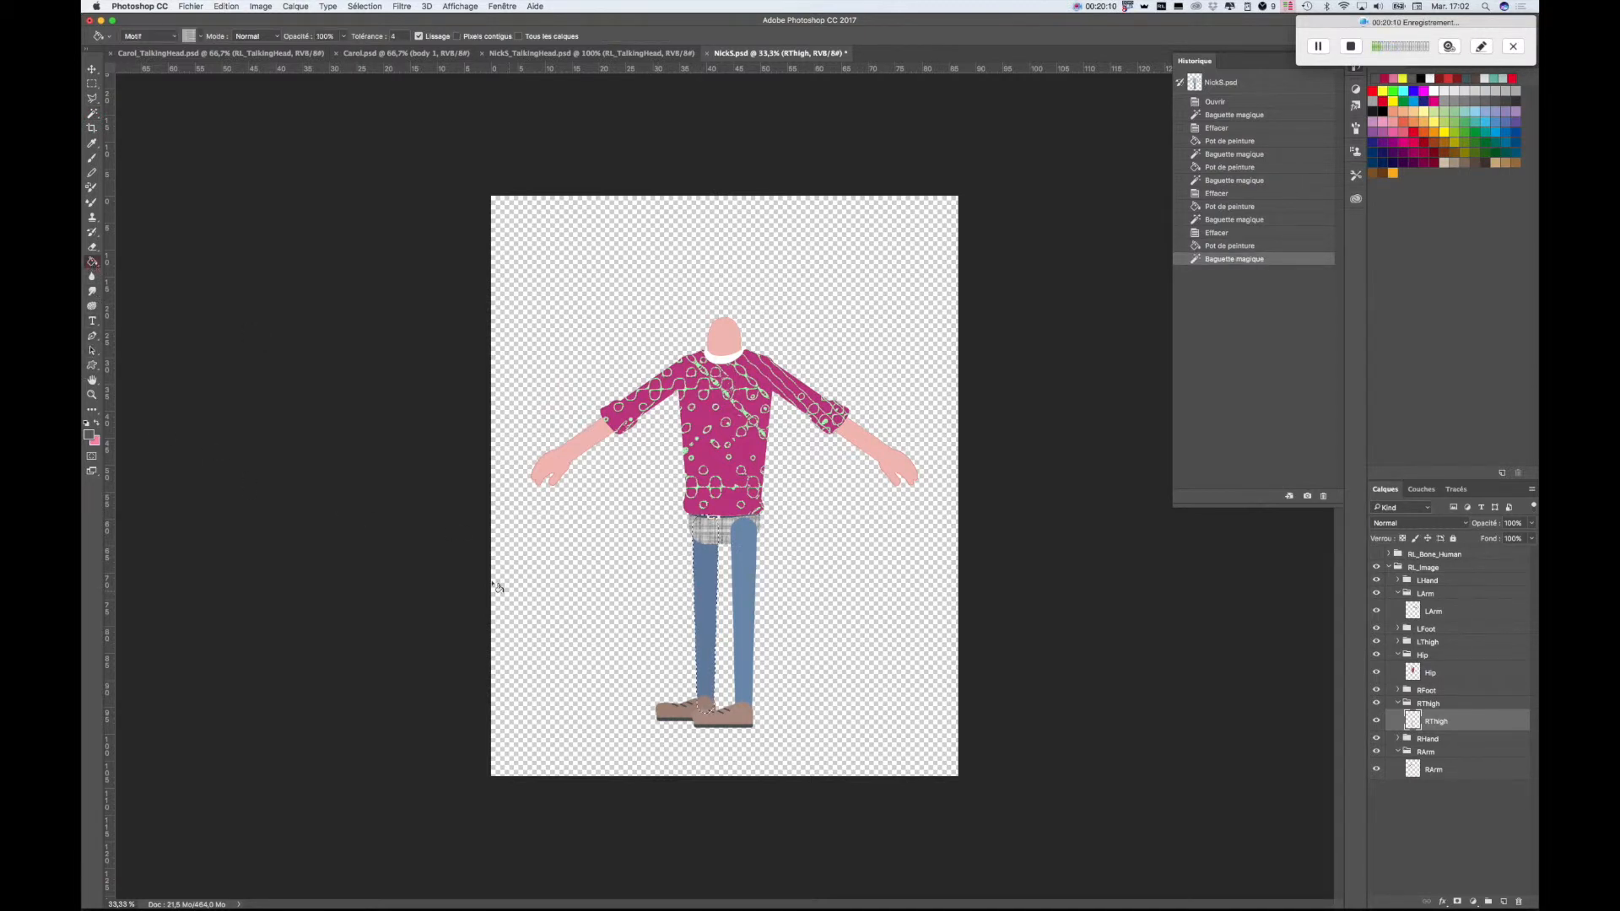
pyautogui.click(708, 636)
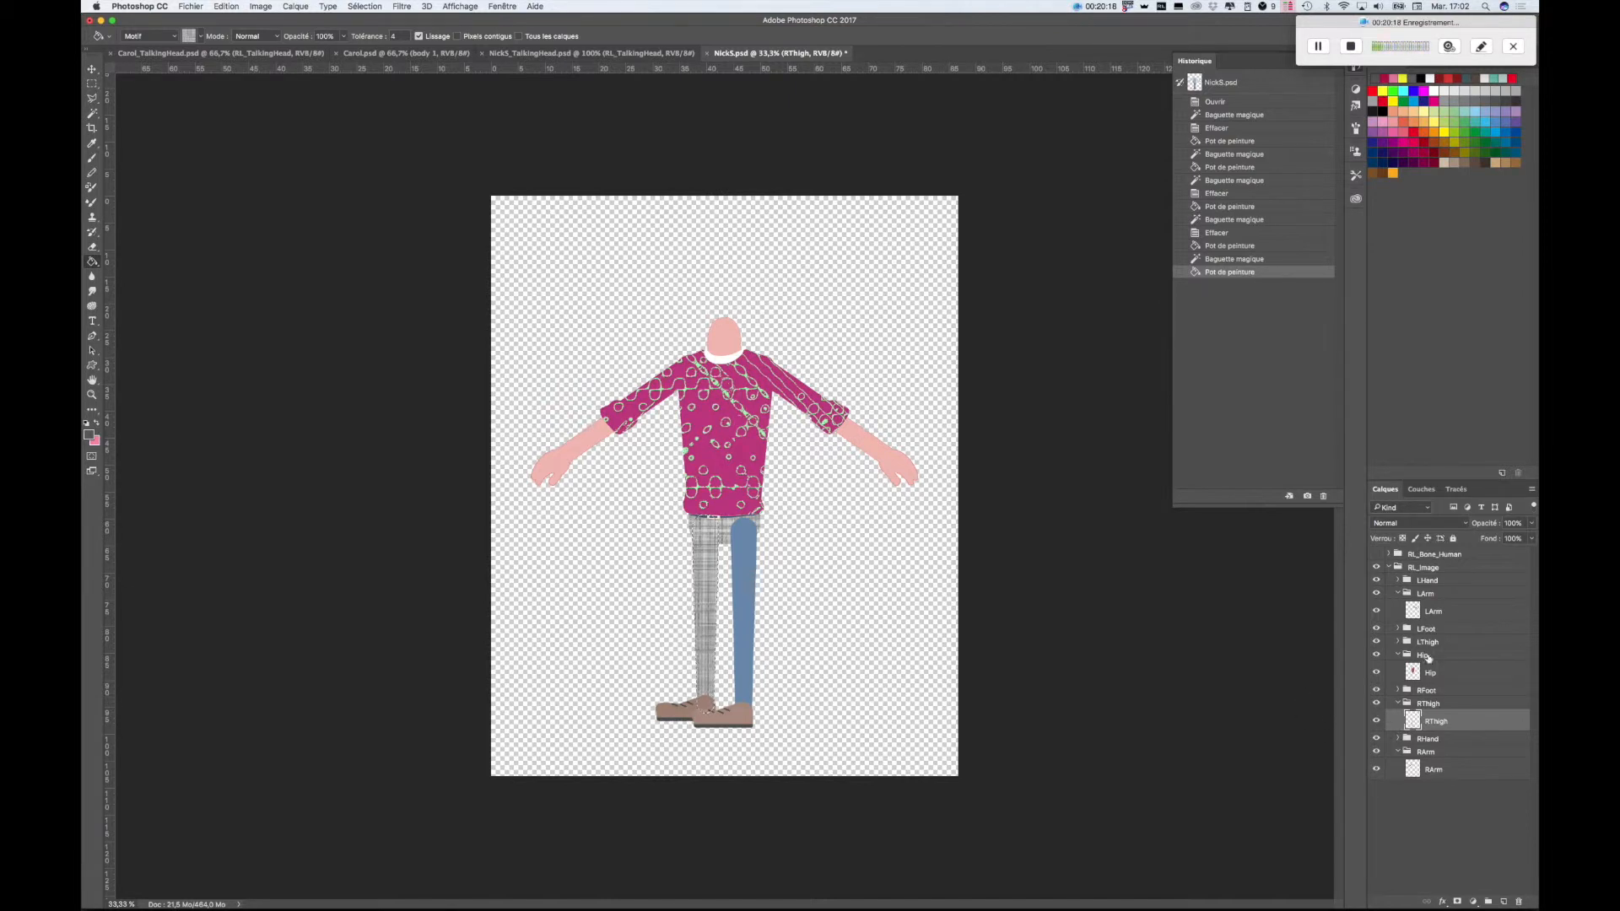
# - Select the blue trouser leg on the LThigh layer, fill it with the same grey pattern, and clear the selection
pyautogui.click(1398, 643)
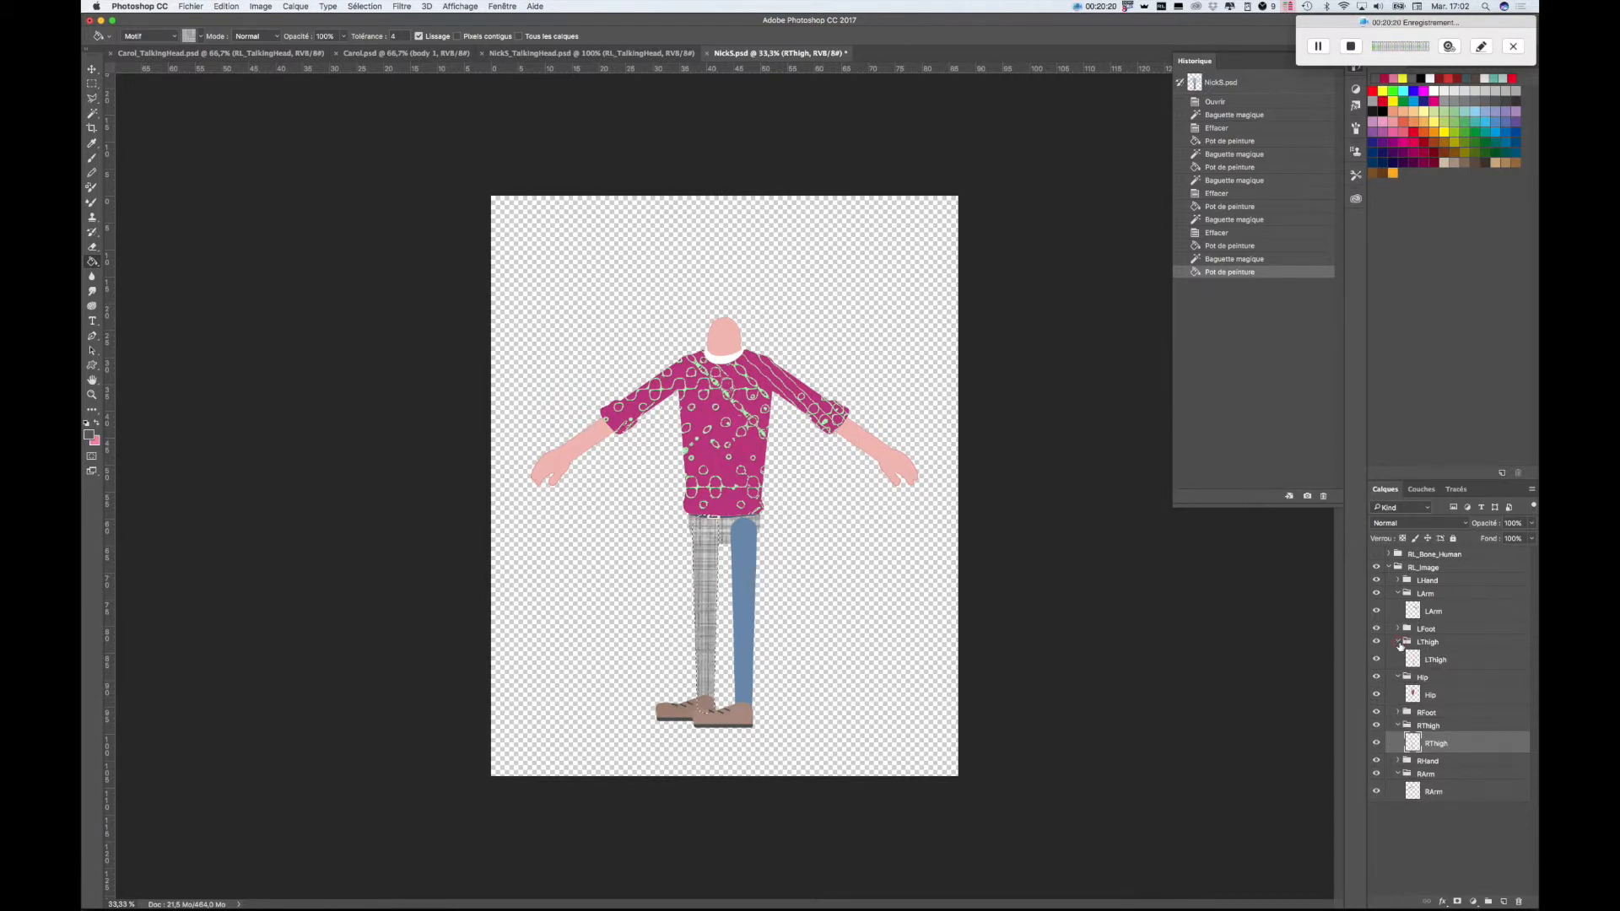
pyautogui.click(1442, 658)
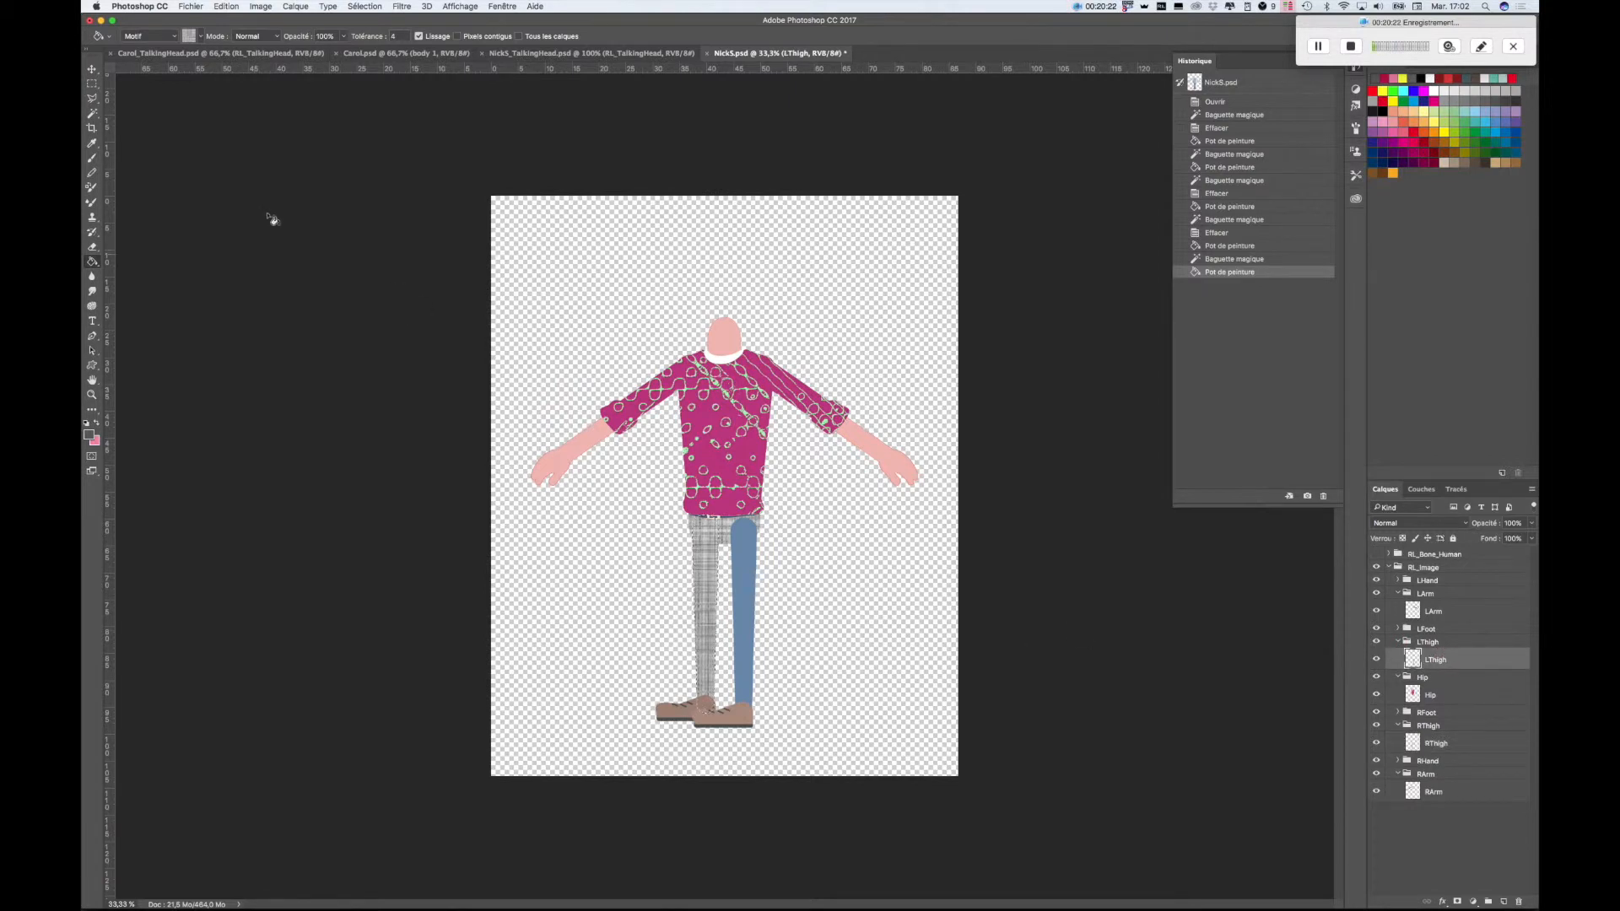
pyautogui.click(93, 114)
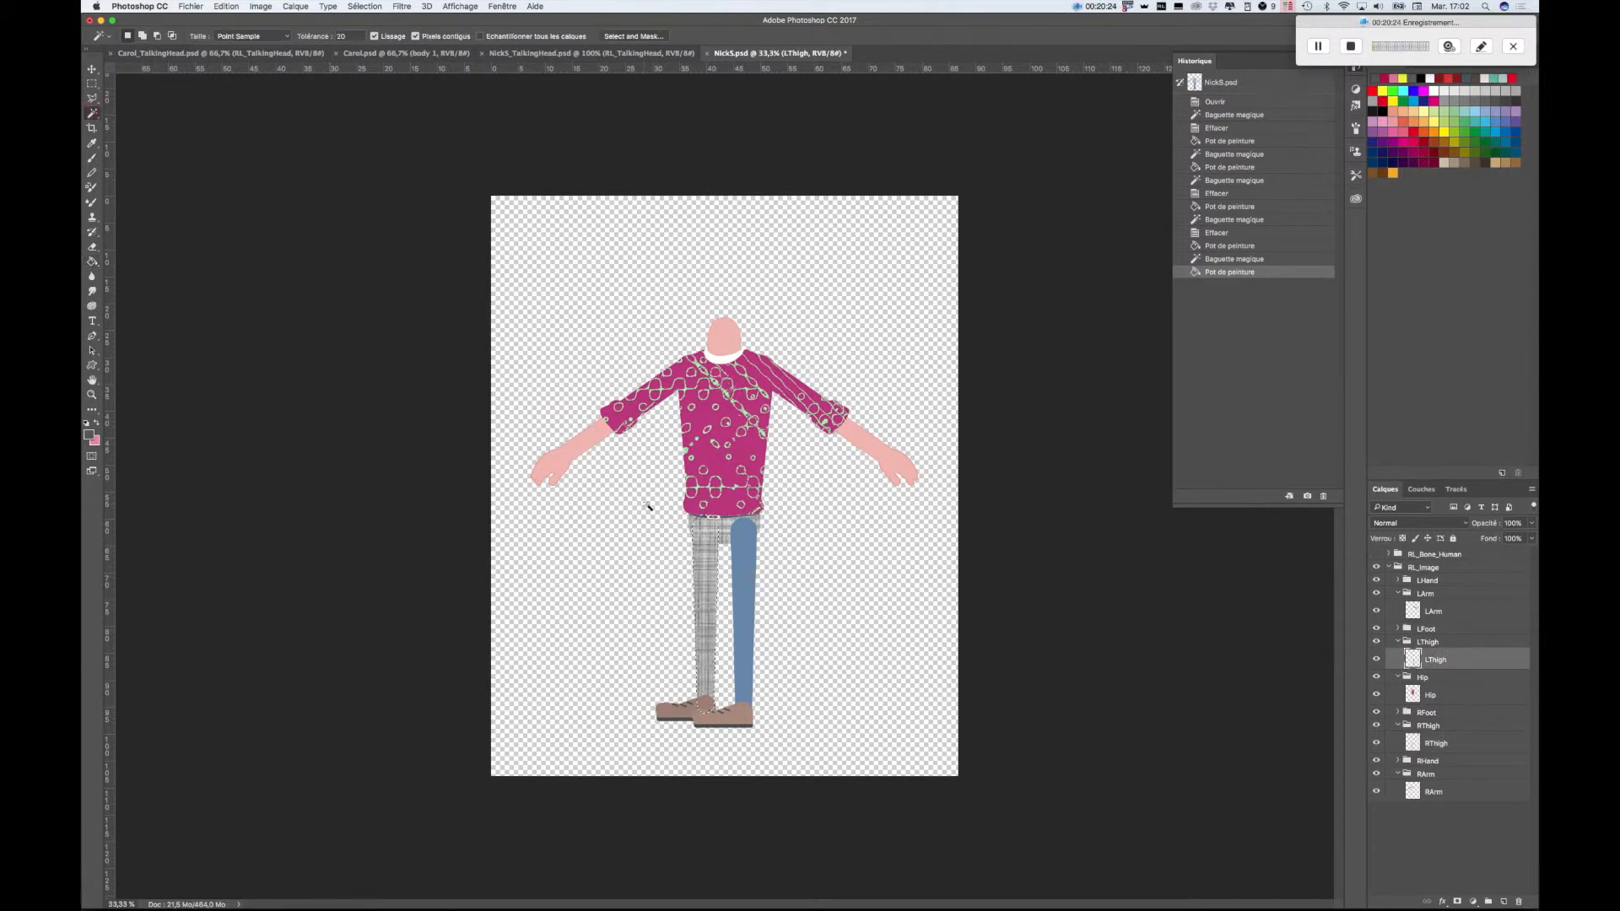
pyautogui.click(742, 578)
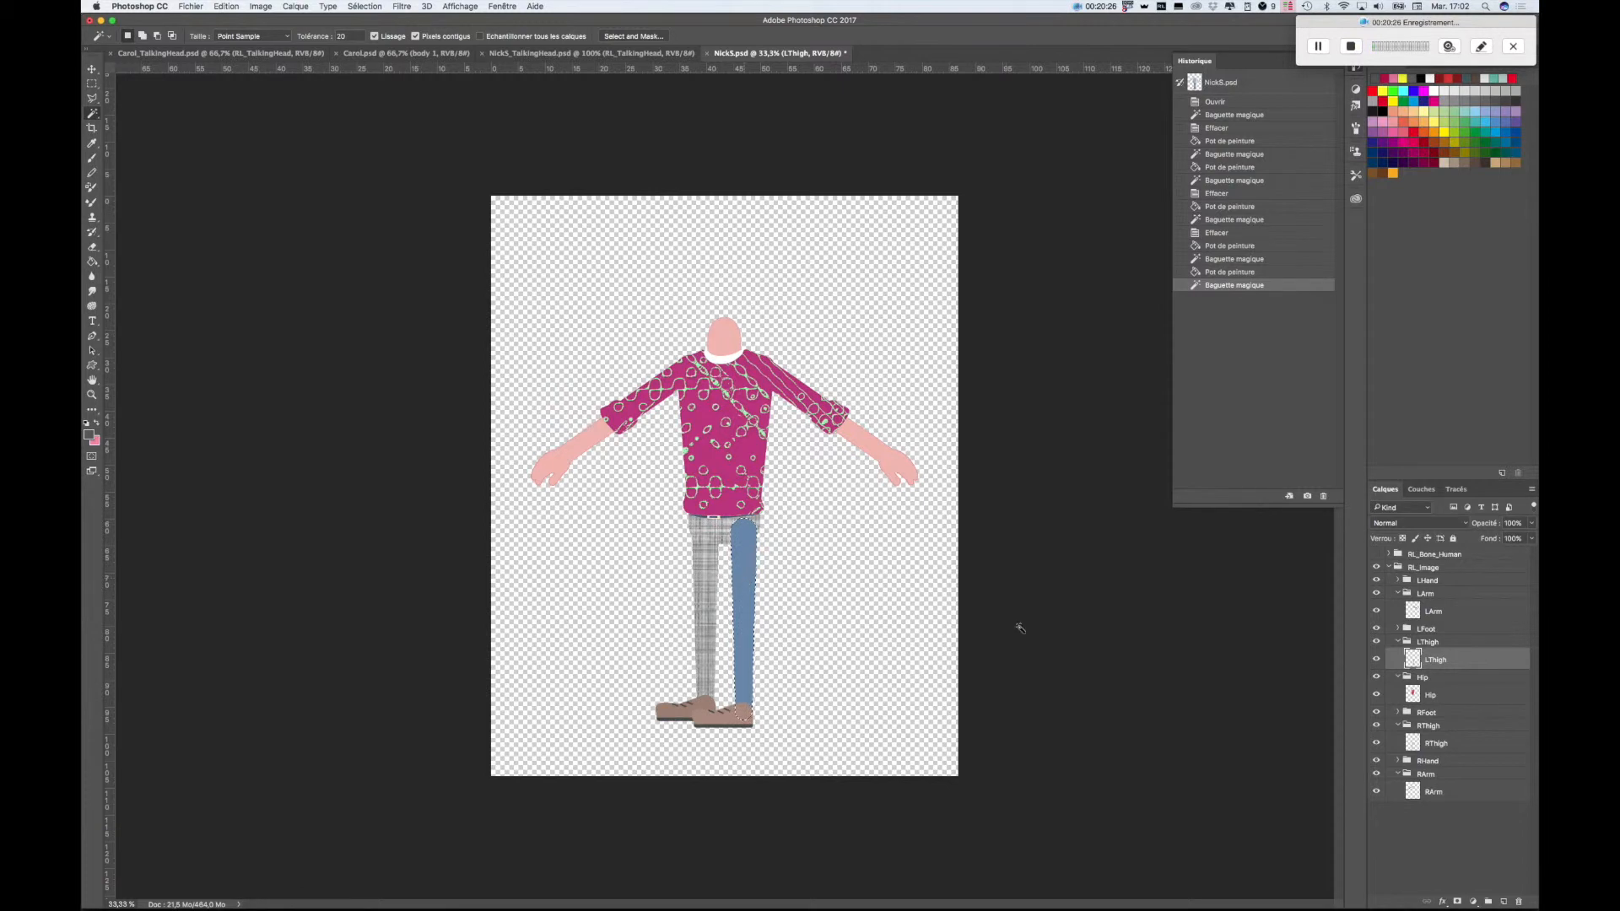
pyautogui.click(93, 263)
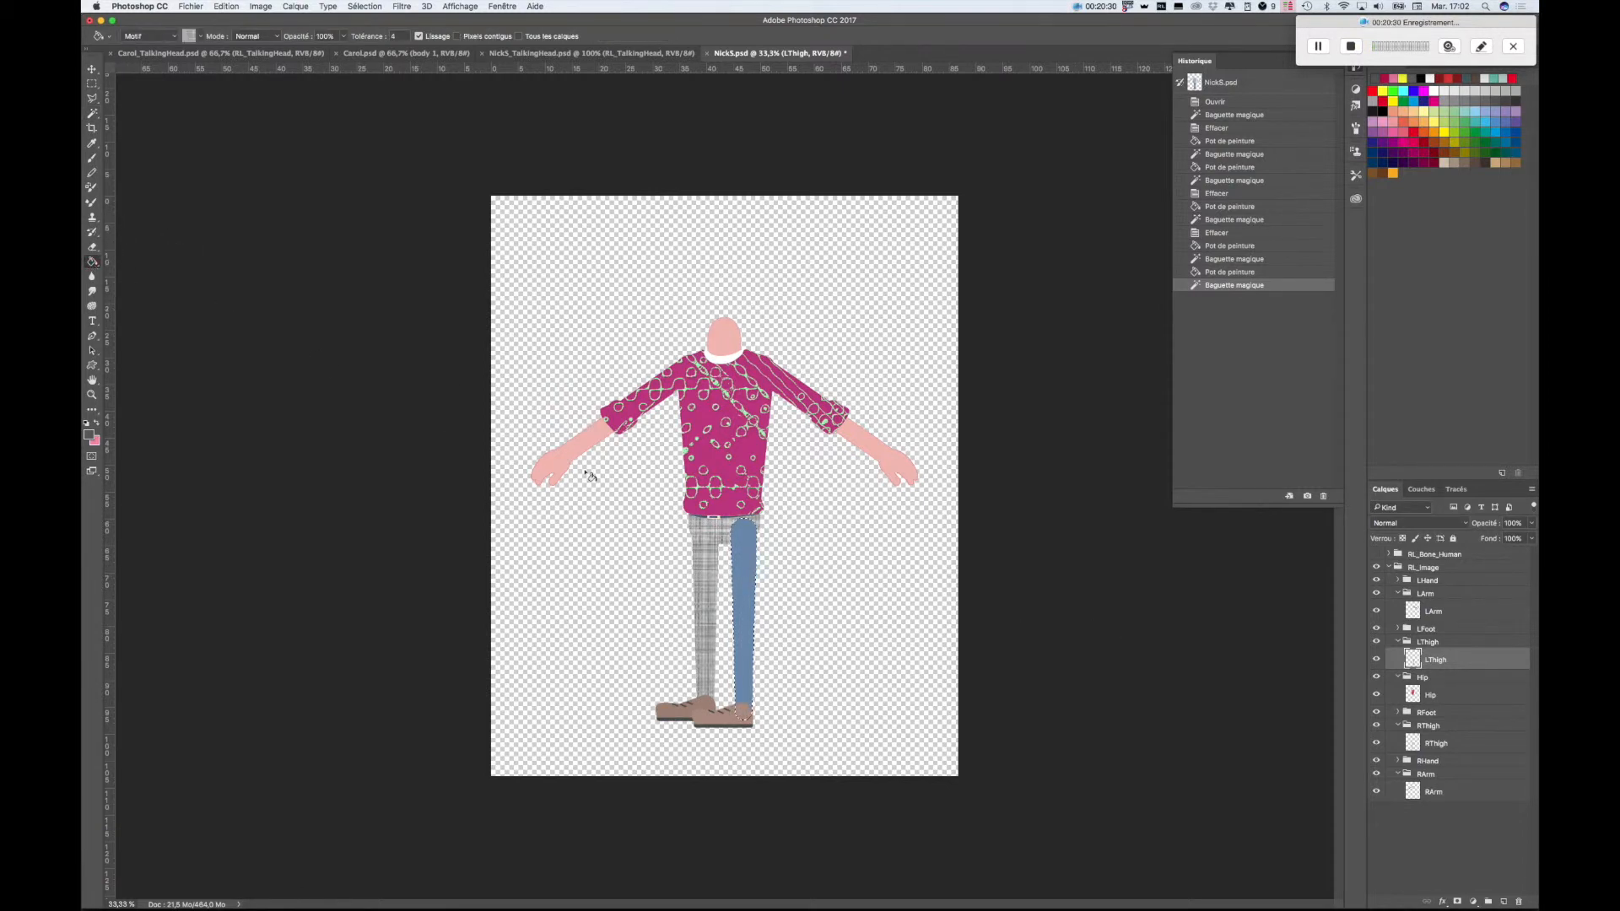
pyautogui.click(739, 576)
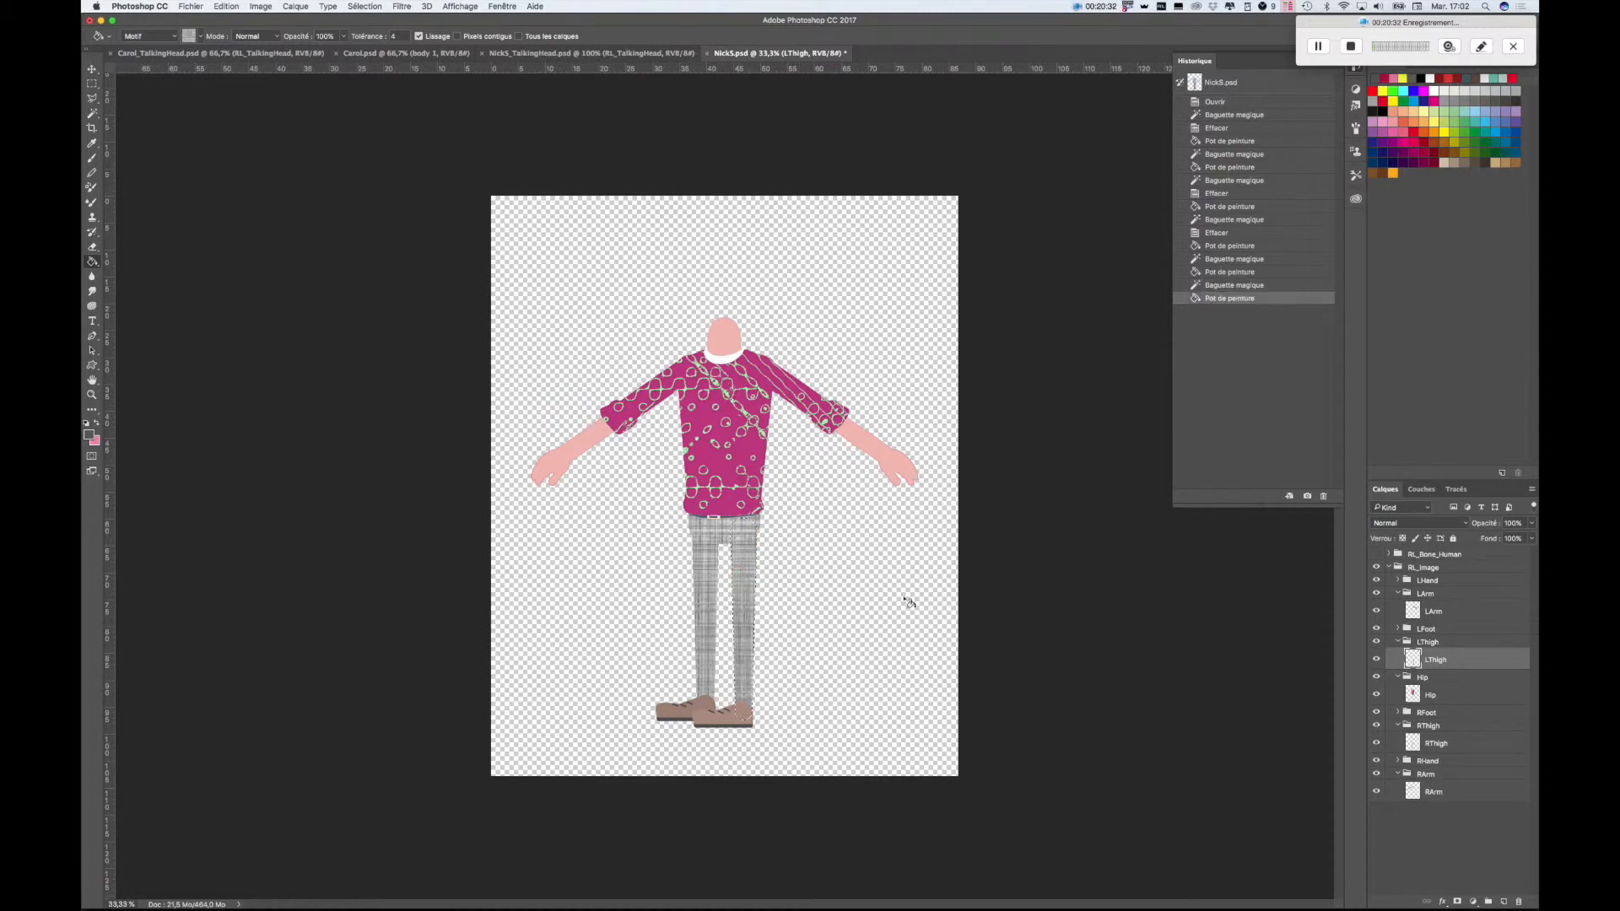
pyautogui.press('super+d')
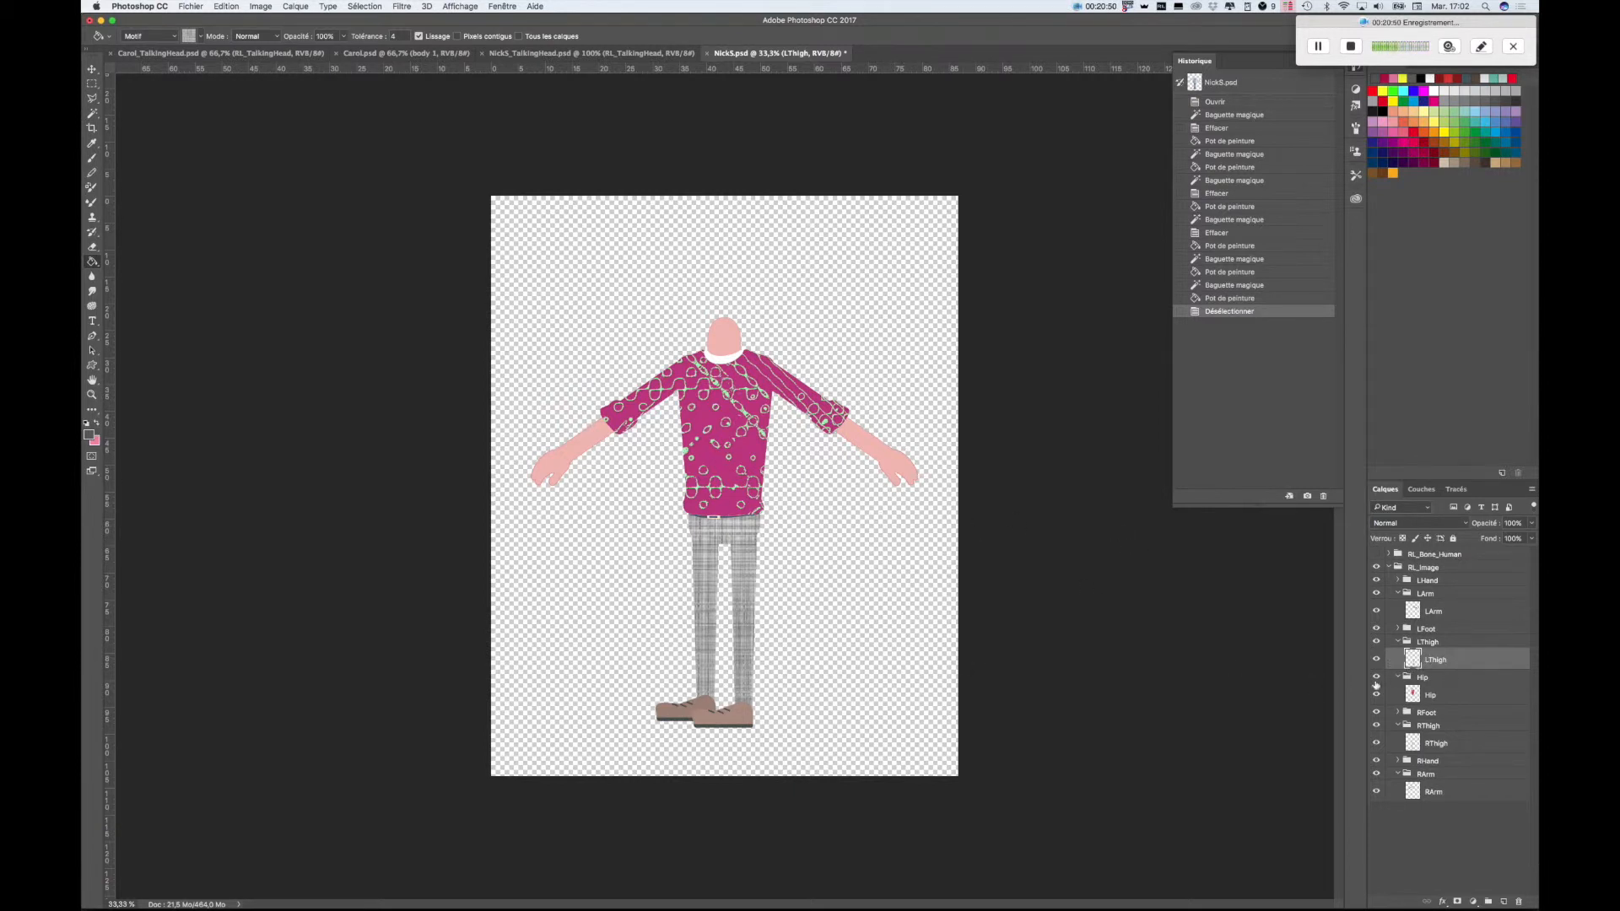
# - Collapse the expanded LThigh, LArm, Hip, RThigh and RArm groups inside RL_Image
pyautogui.click(1399, 643)
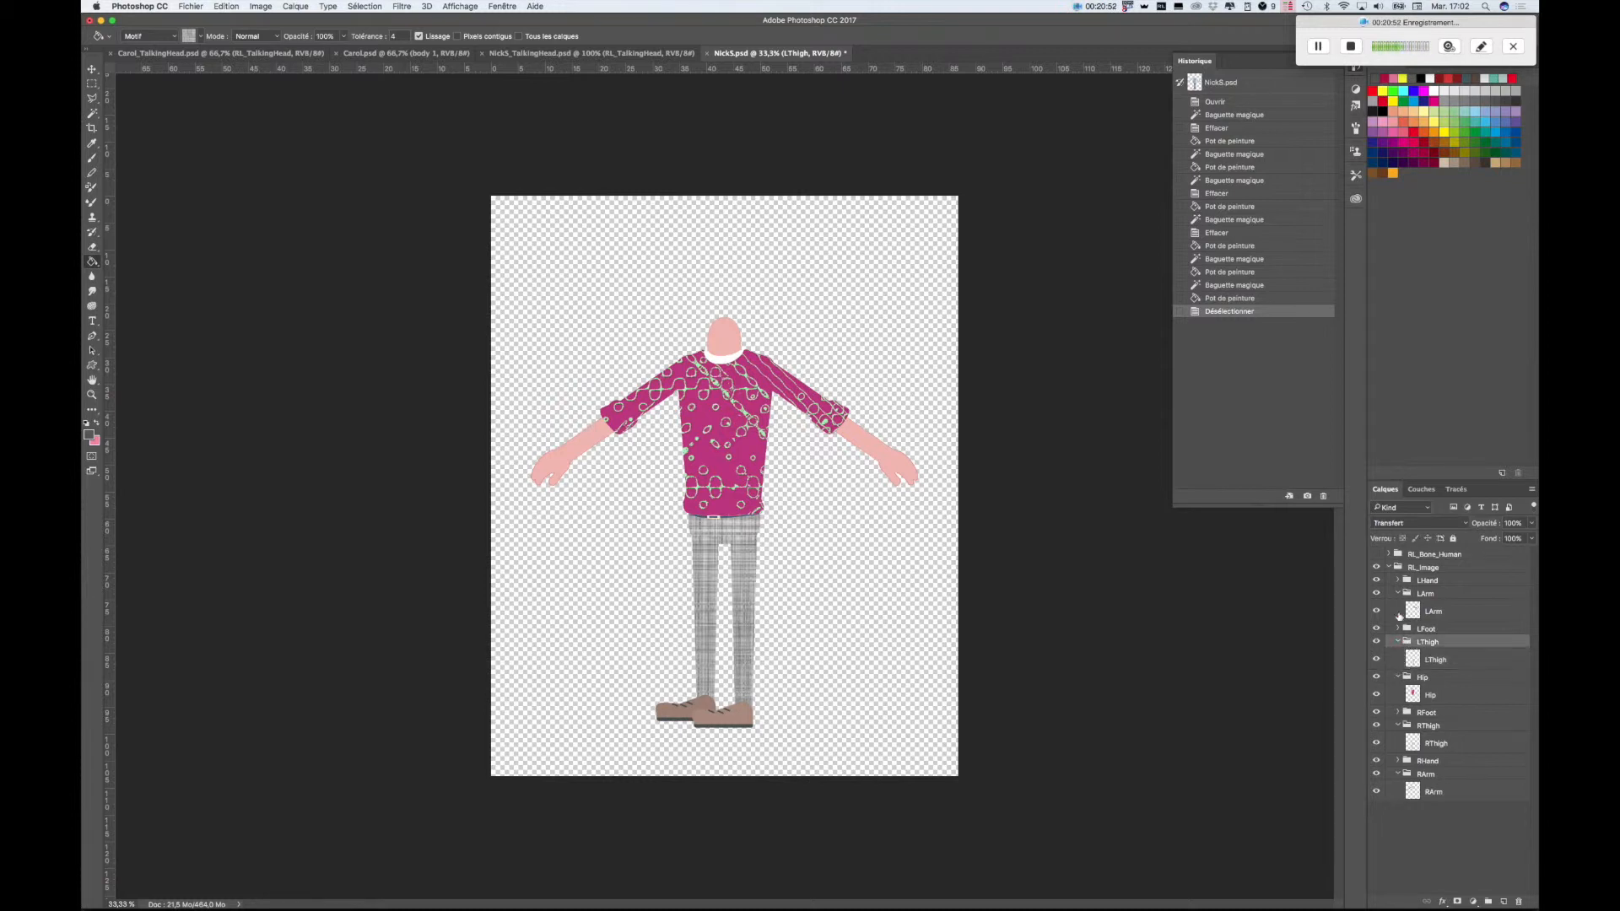
pyautogui.click(1396, 594)
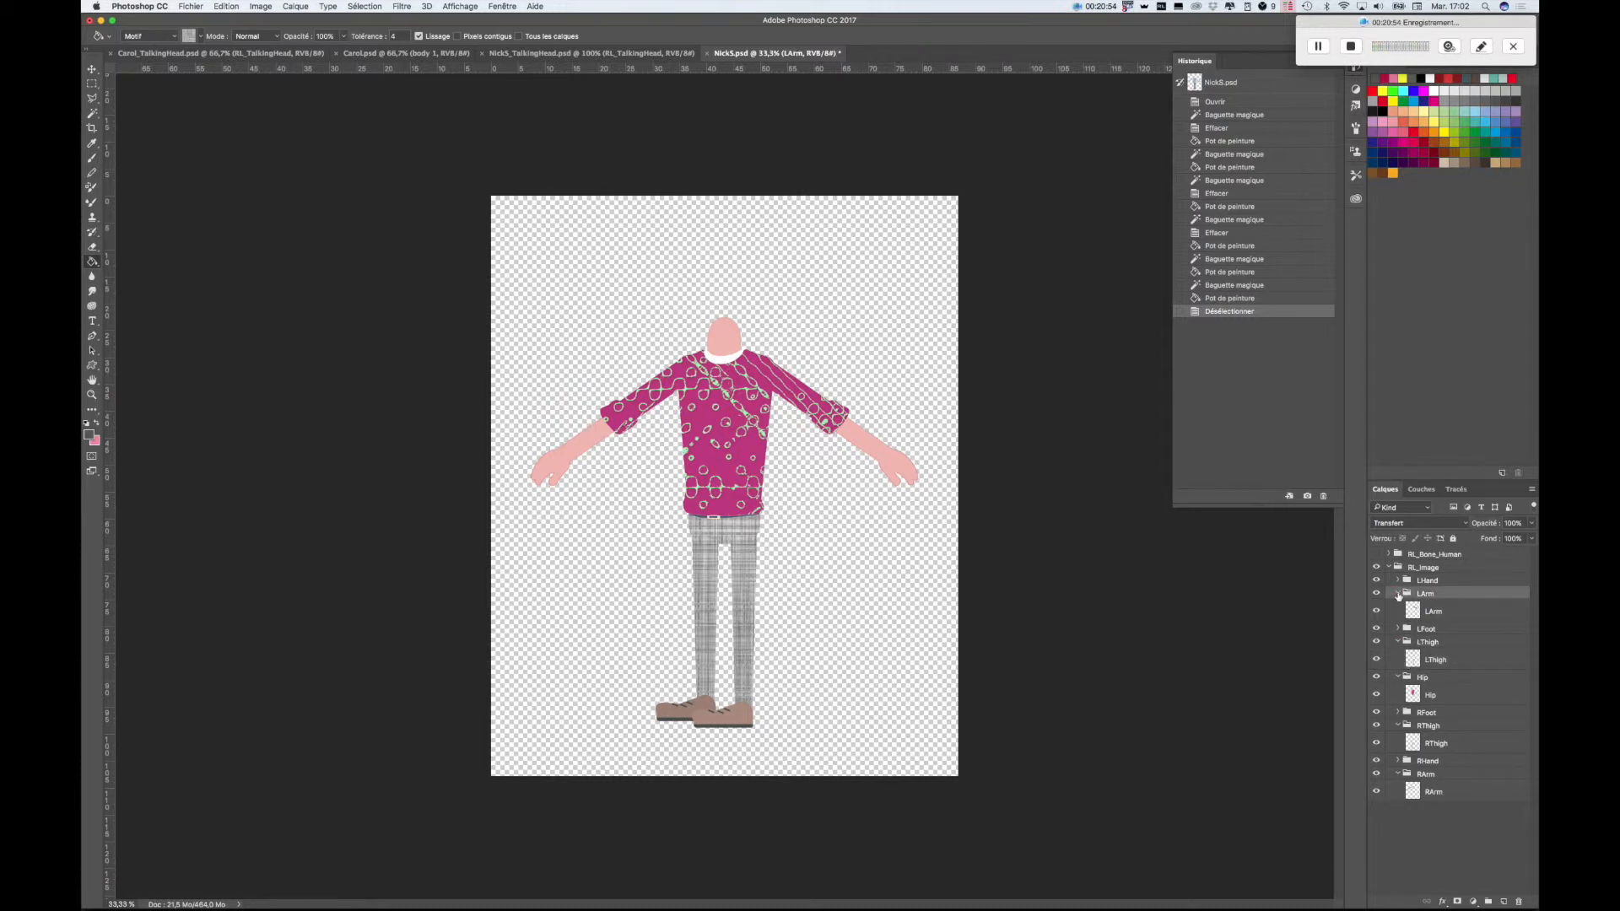
pyautogui.click(1397, 595)
pyautogui.click(1397, 620)
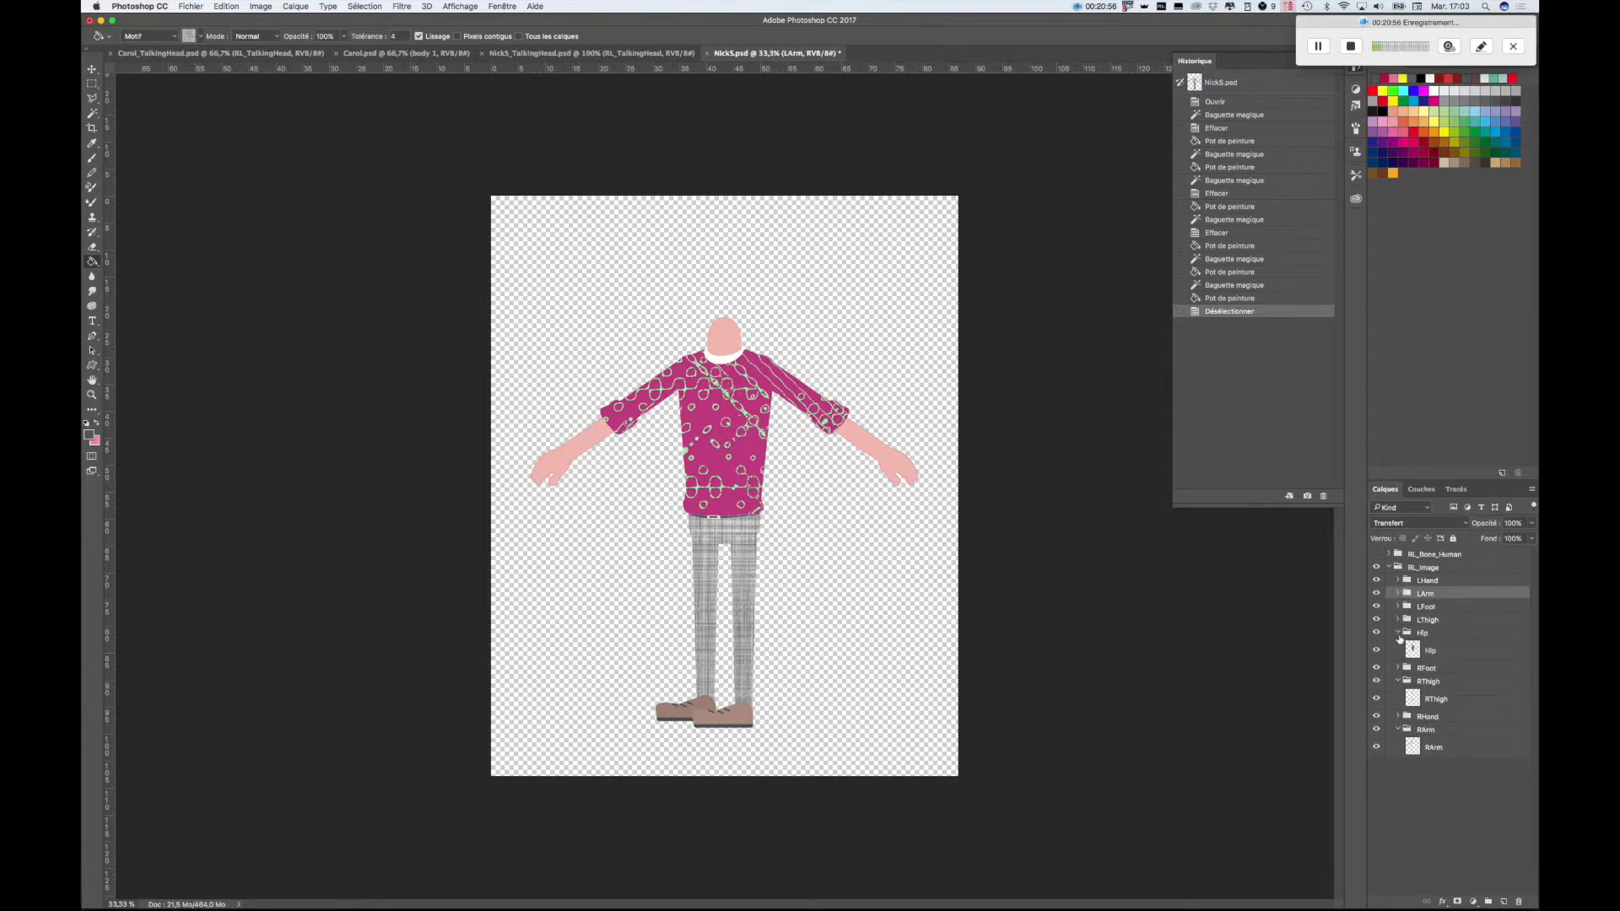
pyautogui.click(1397, 633)
pyautogui.click(1398, 661)
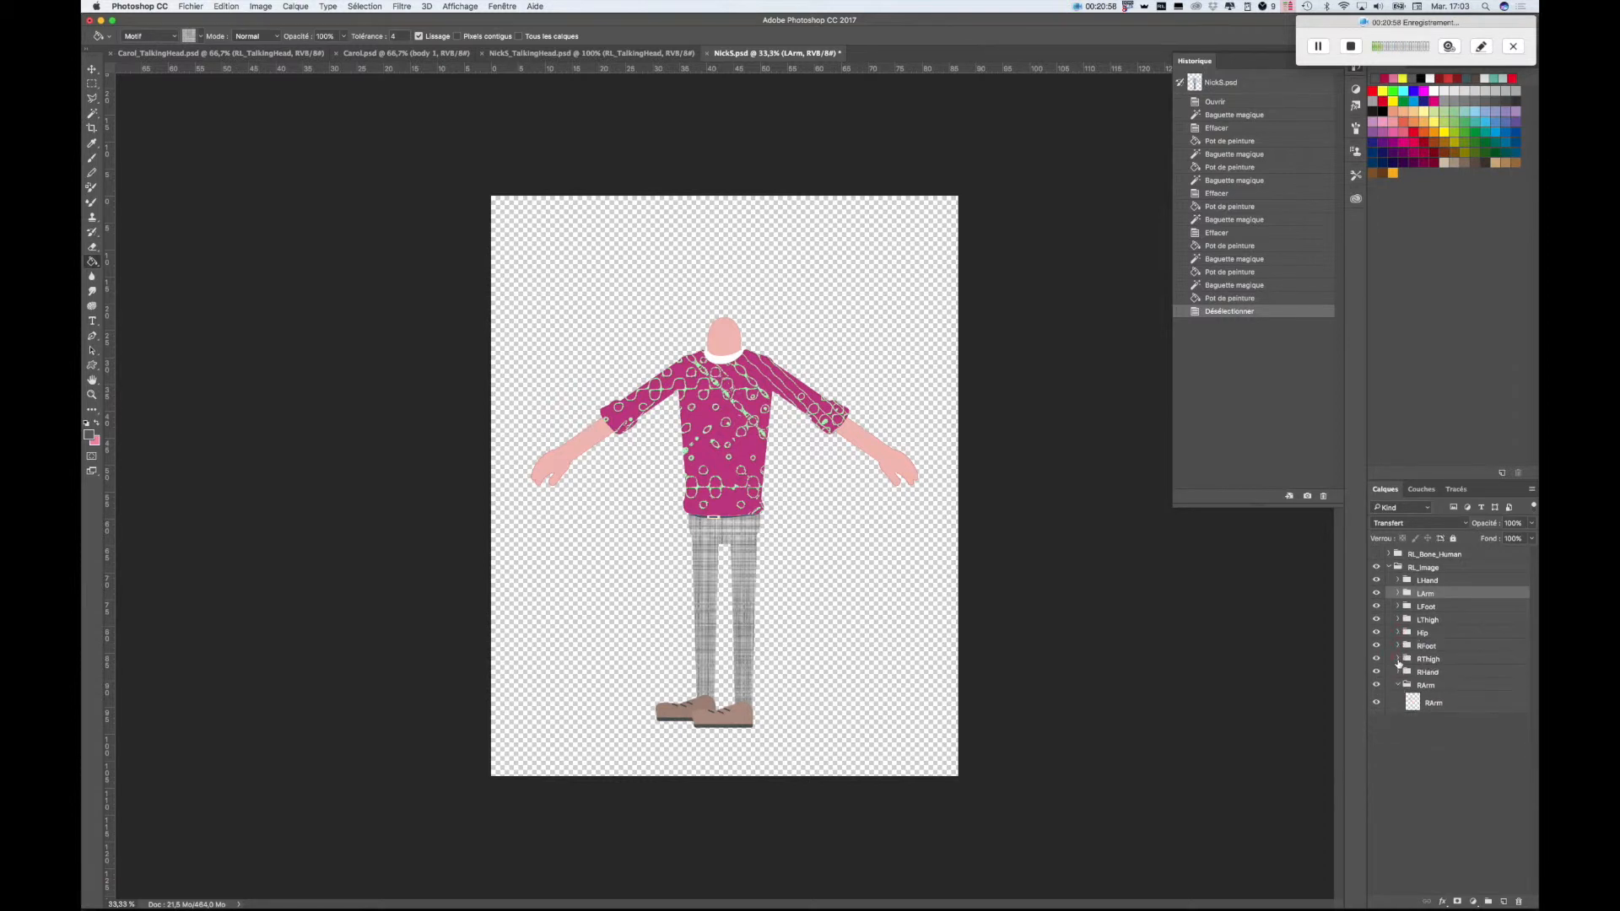
pyautogui.click(1398, 685)
# - Show the RL_Bone_Human group and save the body file to update Nick in CrazyTalk Animator
pyautogui.click(1377, 555)
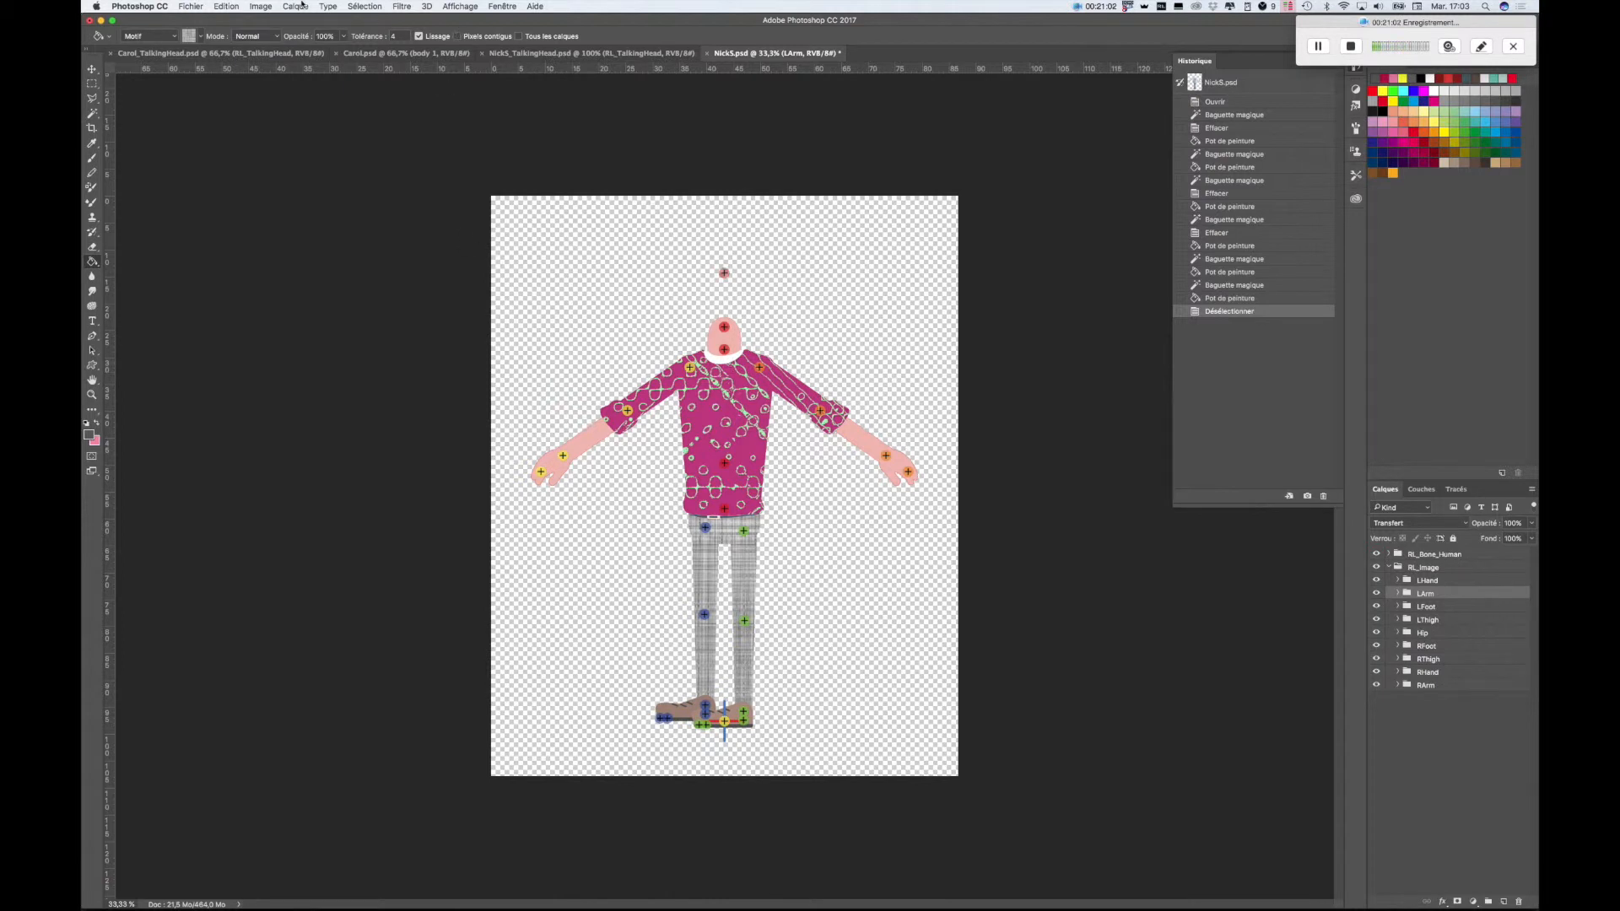
pyautogui.press('super+s')
pyautogui.moveTo(365, 885)
pyautogui.click(190, 7)
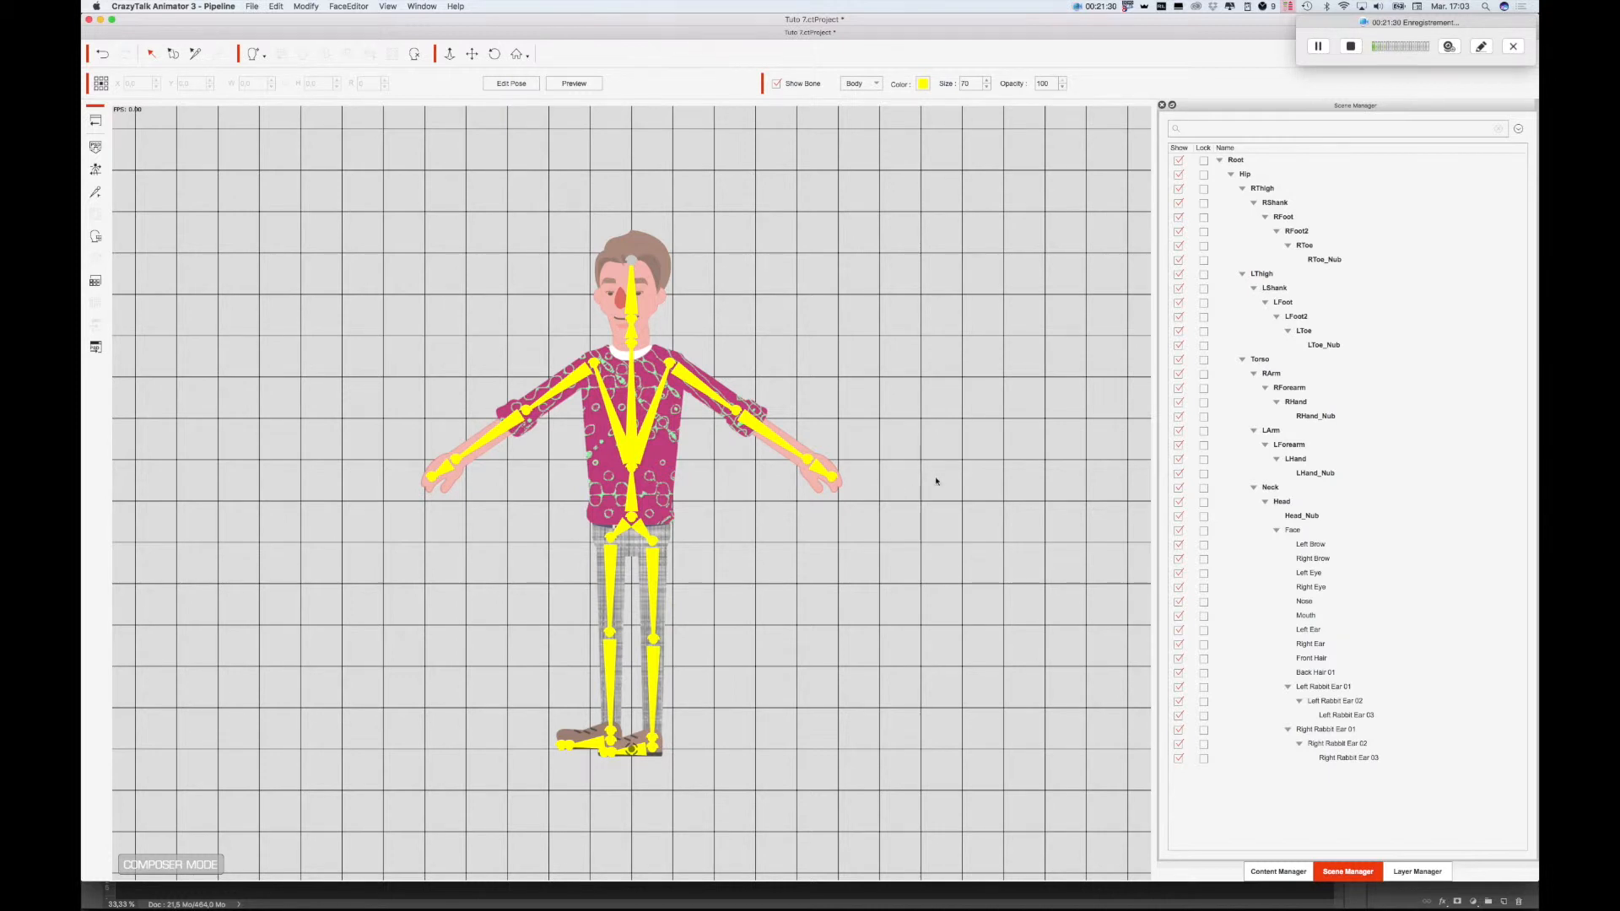
# - Attach the Basket rouge G prop from Eléments d'habillage > Mes créations to Nick's left foot
pyautogui.click(661, 753)
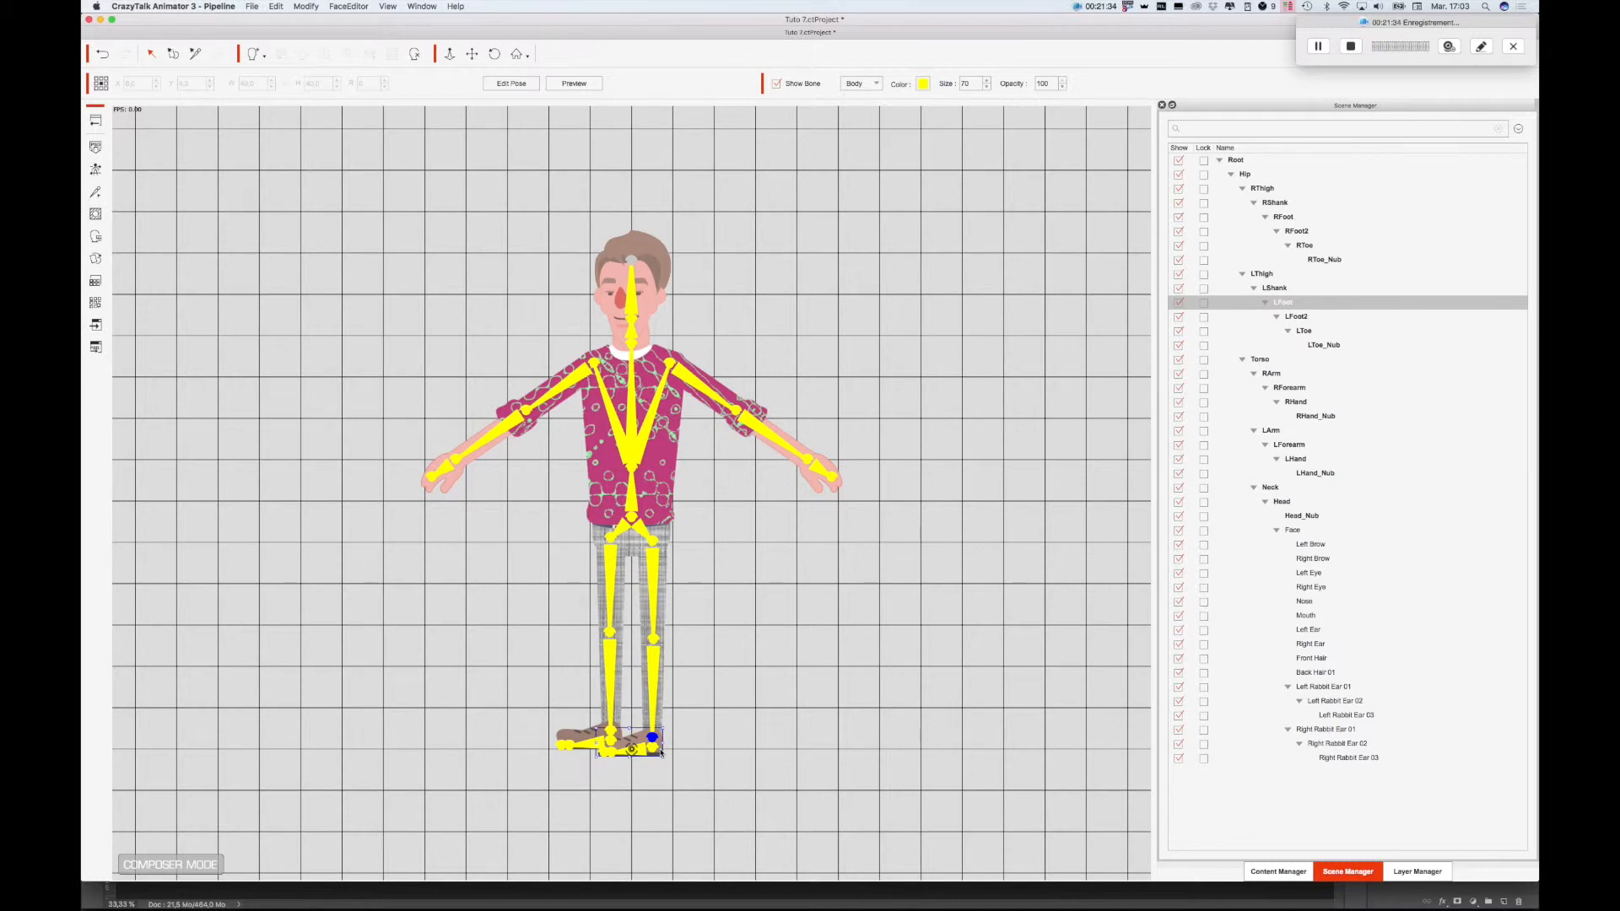
pyautogui.click(1278, 872)
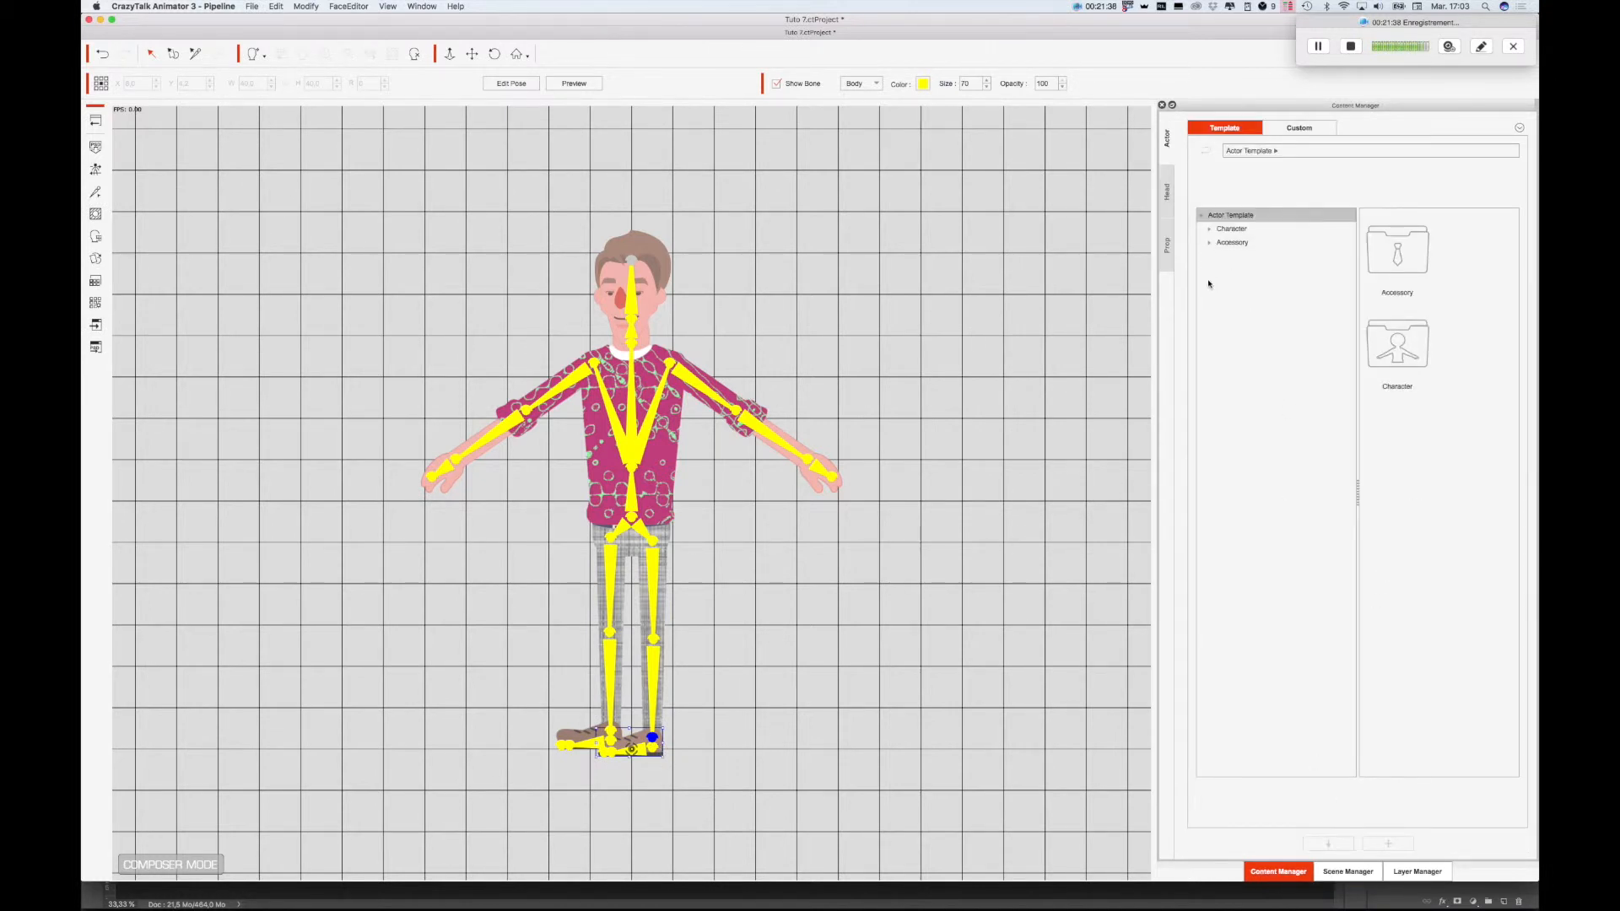
pyautogui.click(1167, 249)
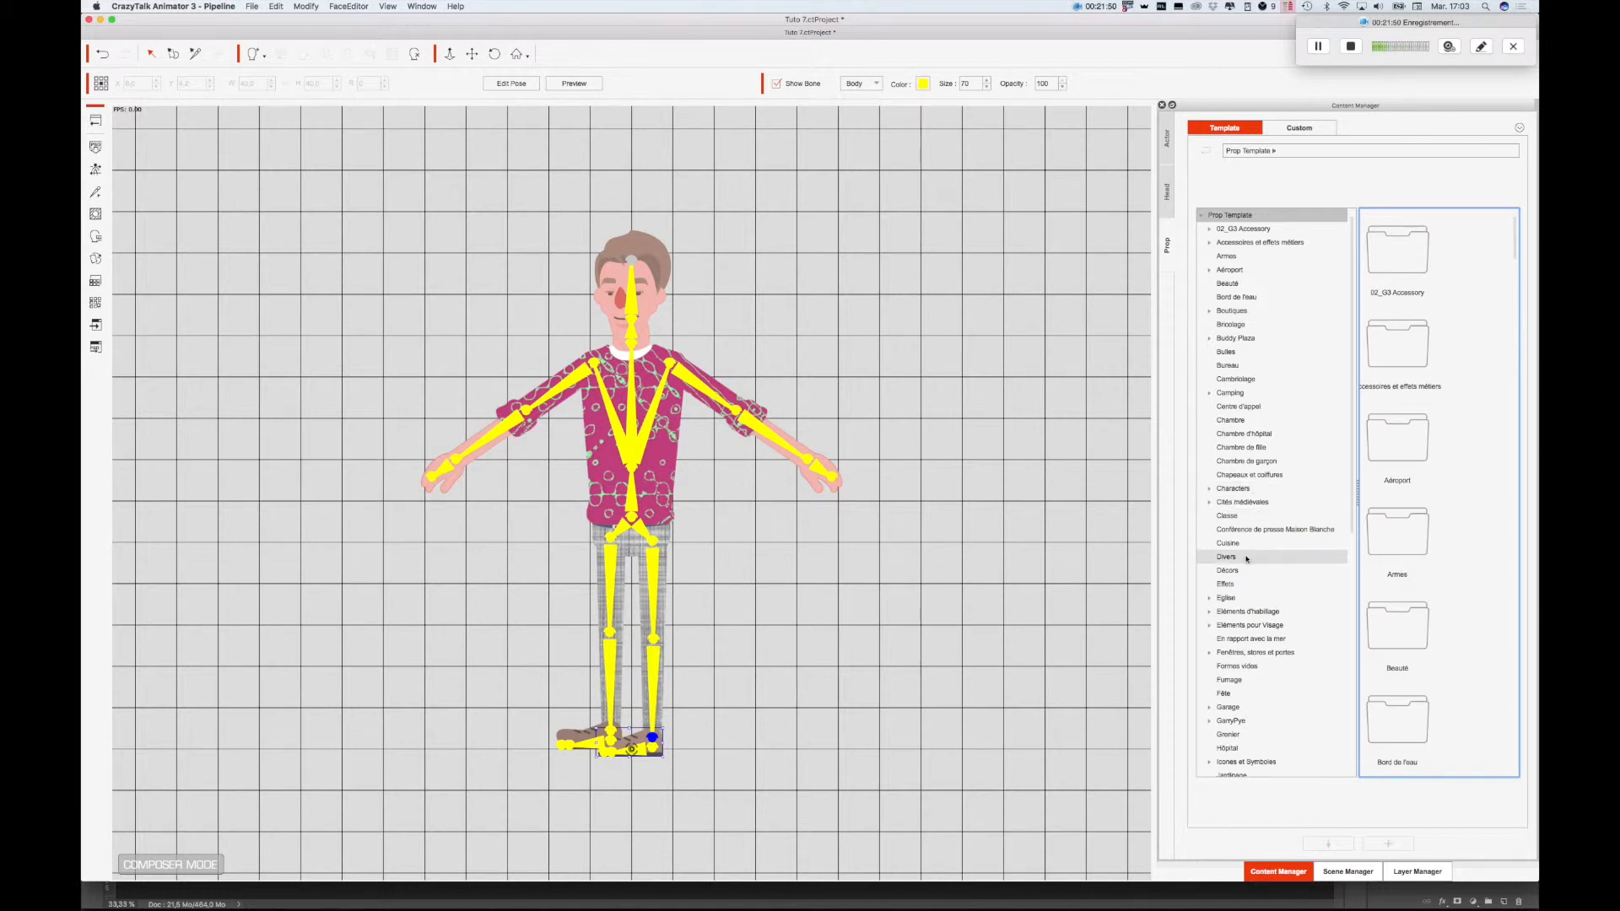
pyautogui.click(1209, 614)
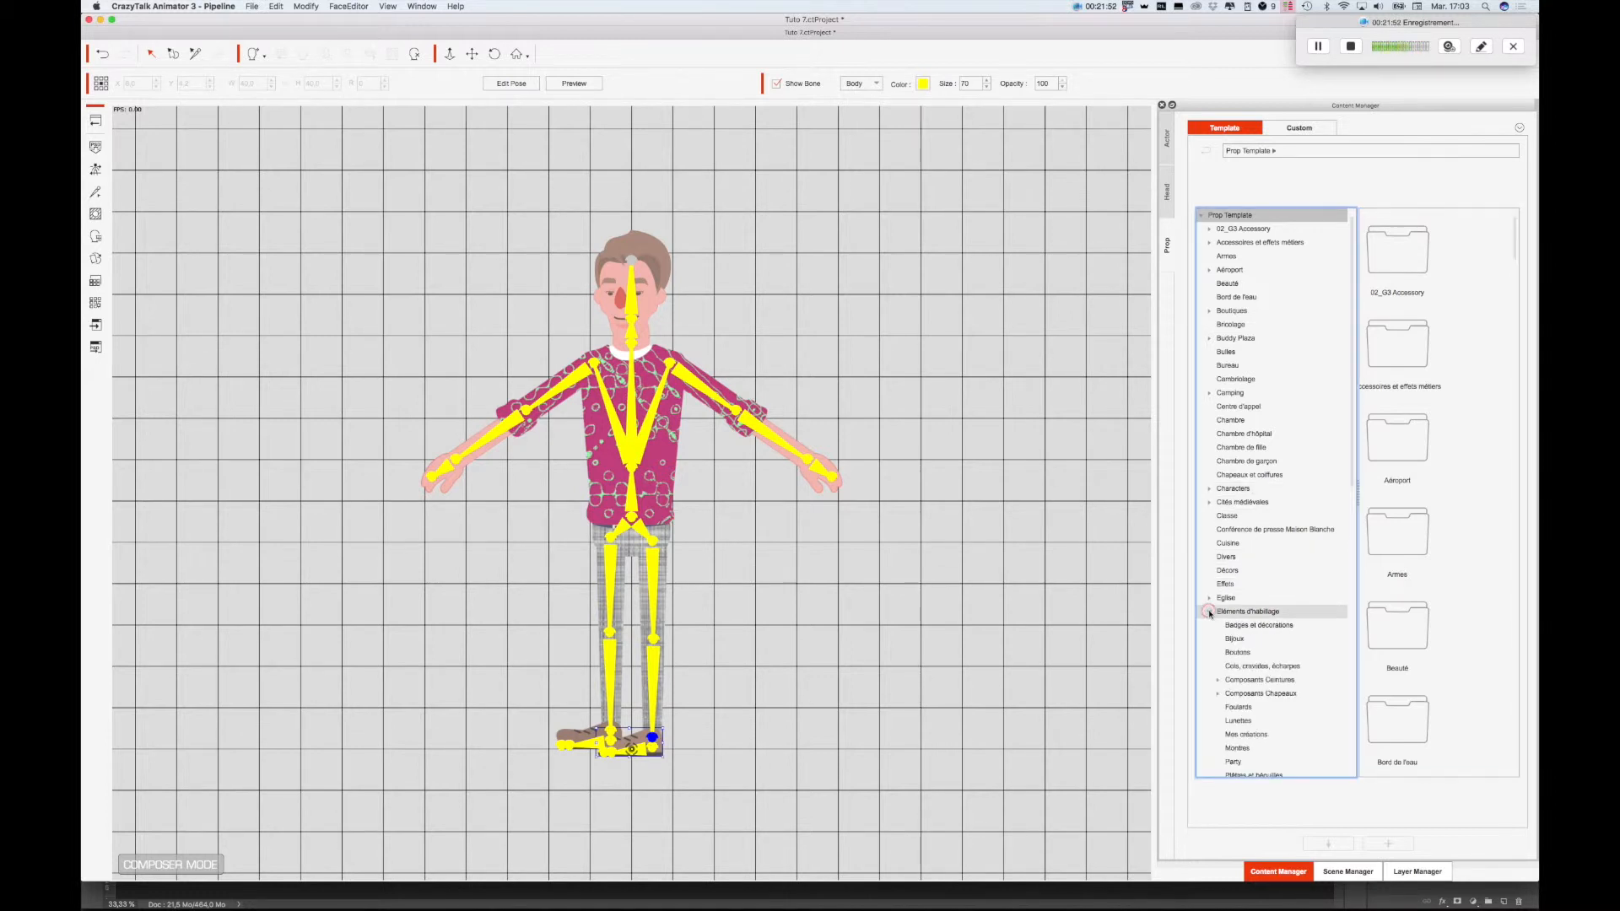
pyautogui.scroll(-3, 1303, 605)
pyautogui.scroll(-3, 1304, 607)
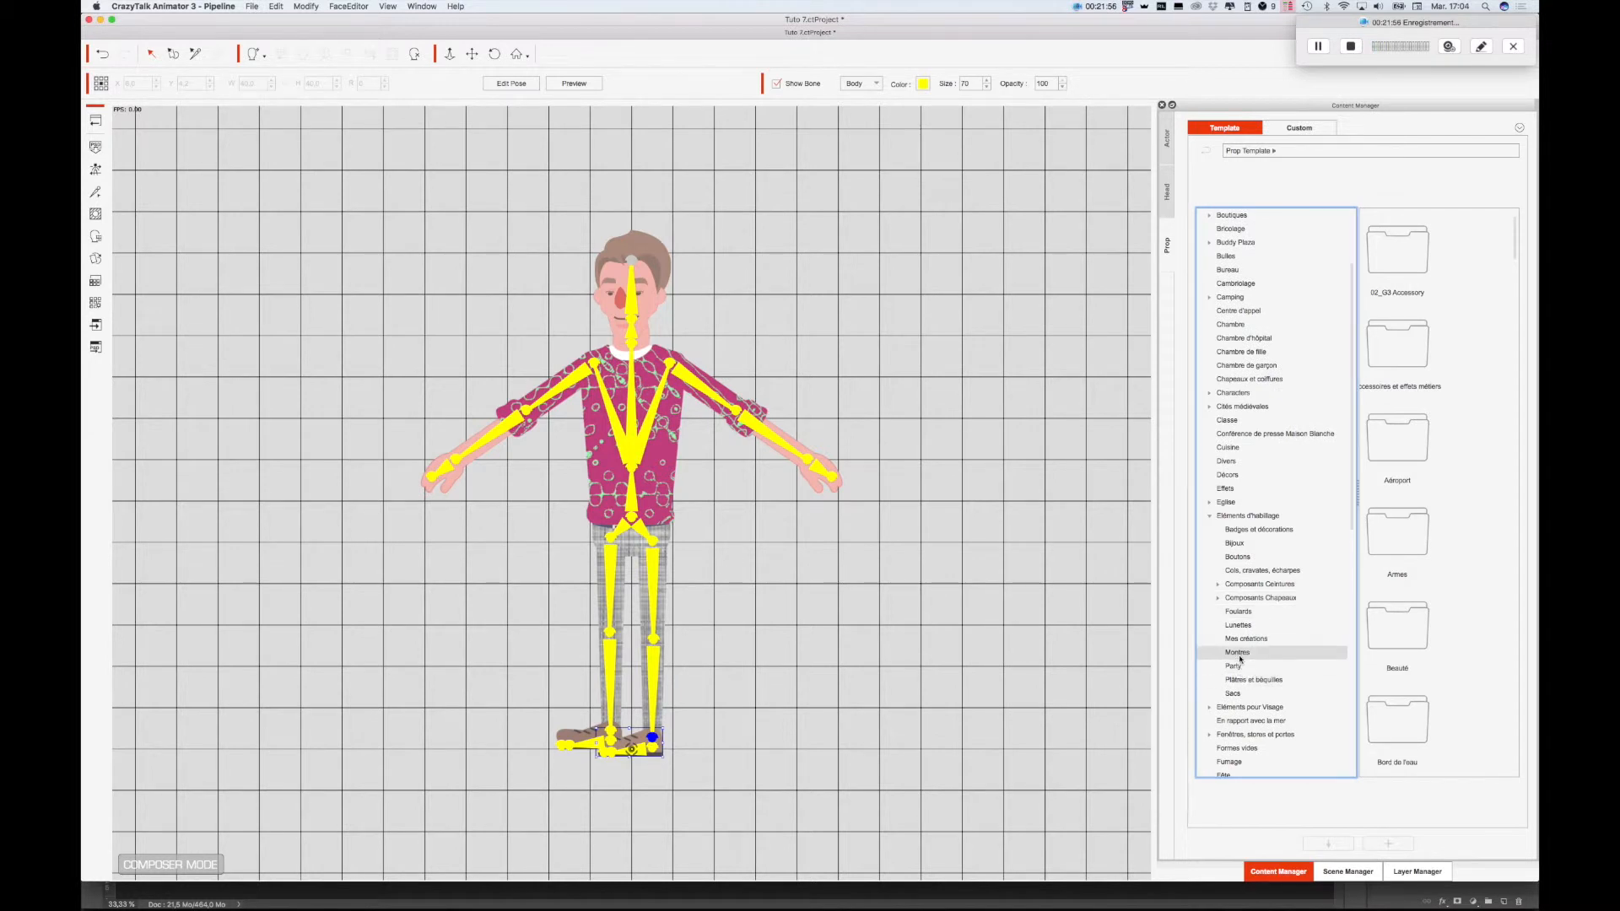
pyautogui.click(1241, 639)
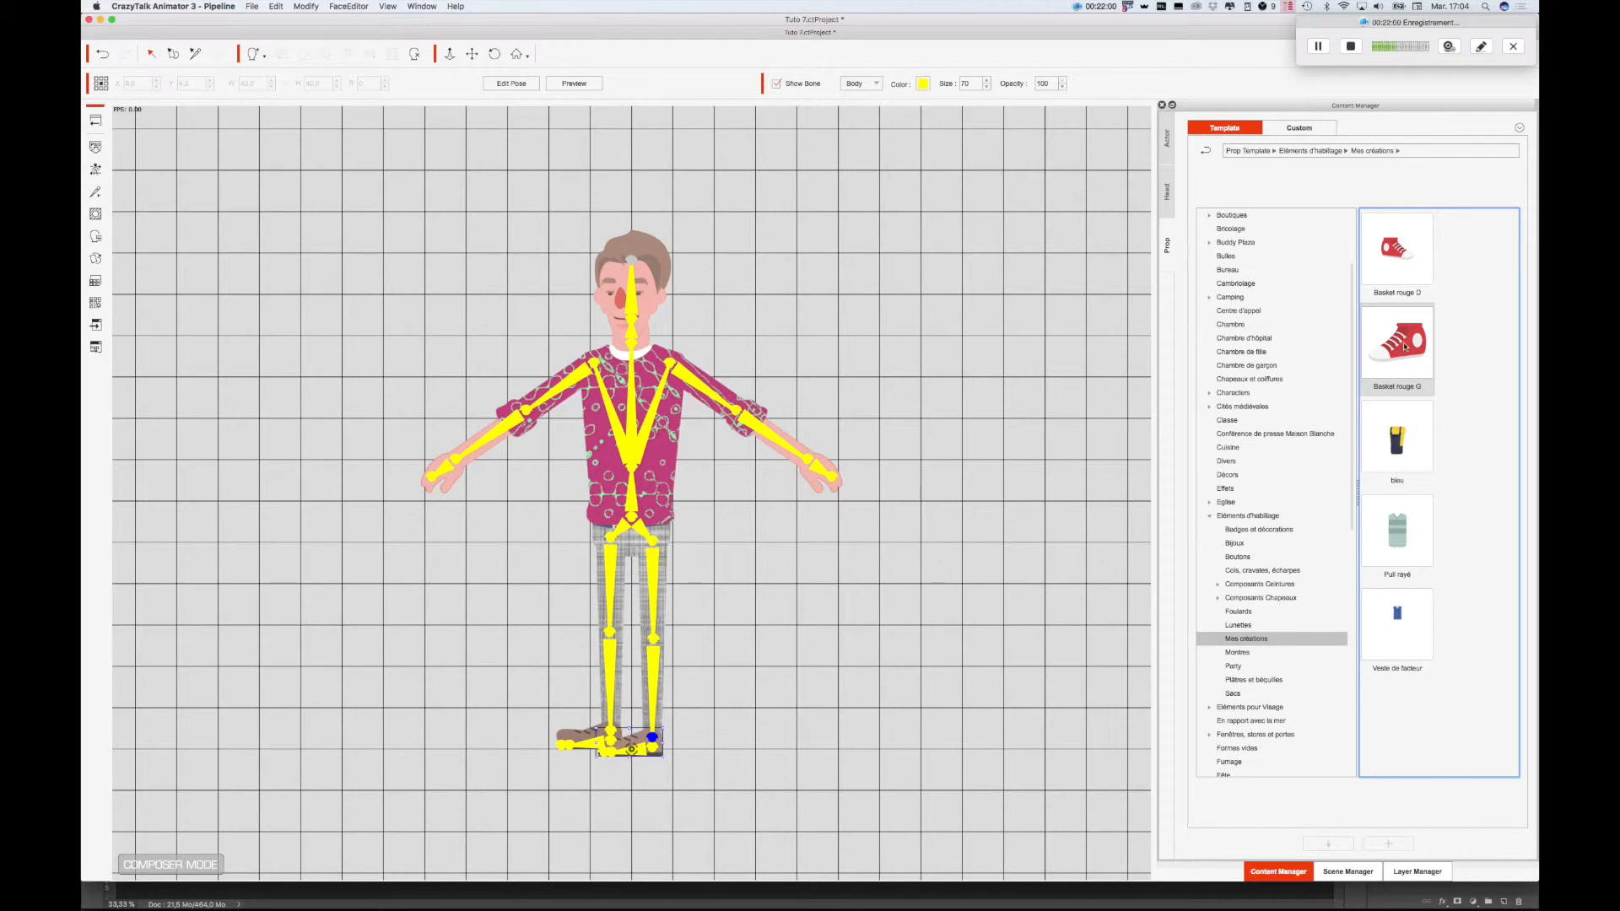
pyautogui.moveTo(1402, 349); pyautogui.dragTo(642, 751)
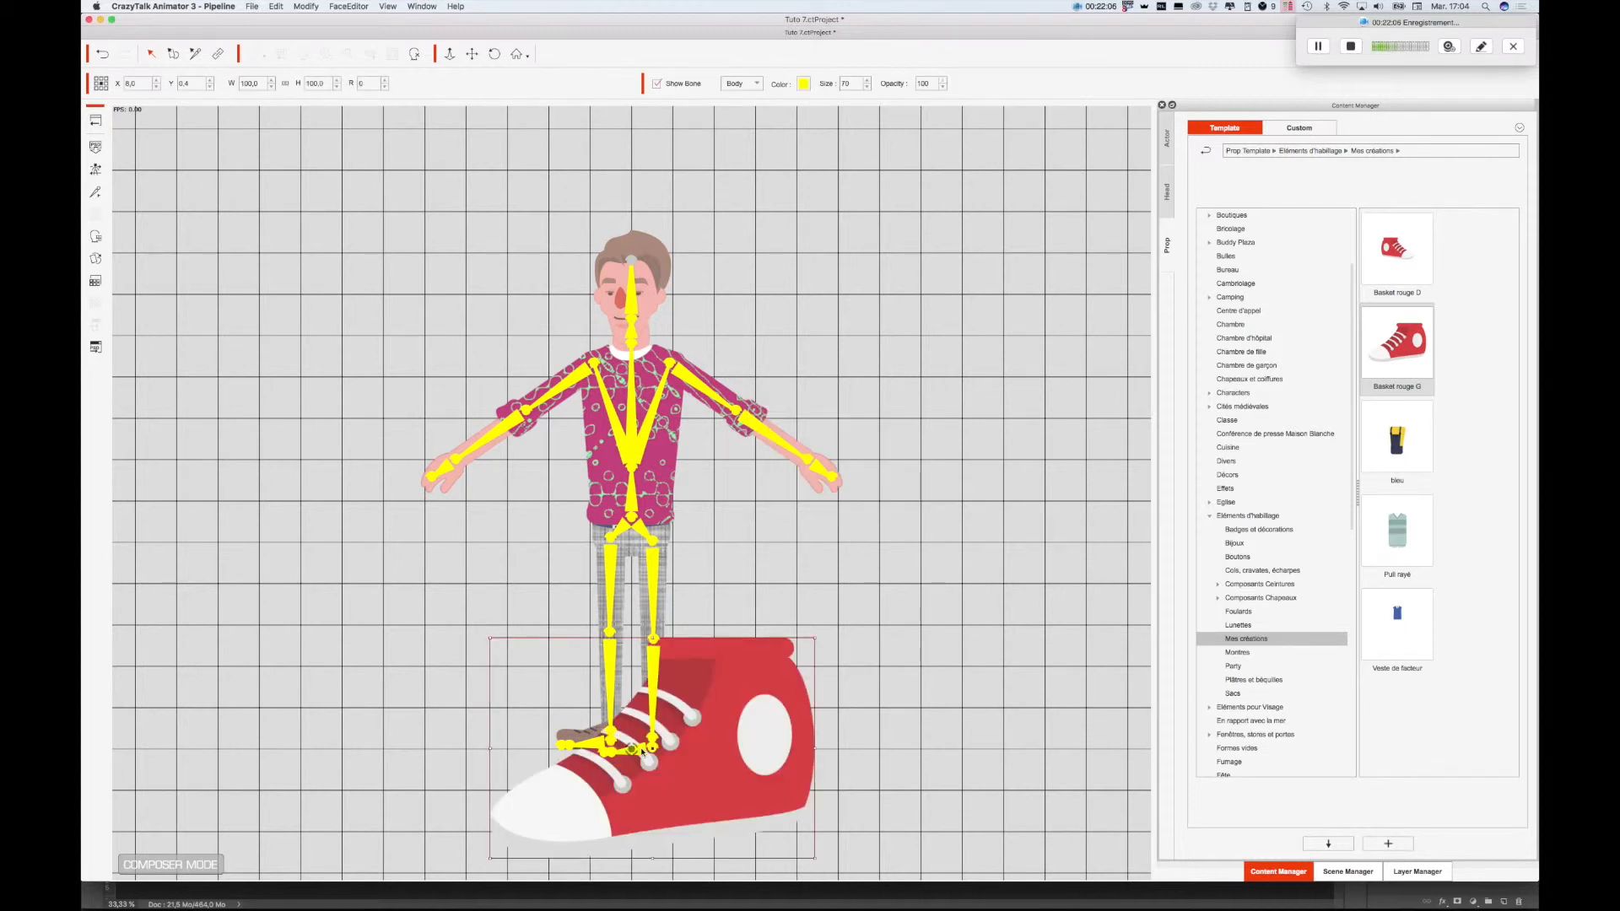
# - Scale the red sneaker down to shoe size, fit it under the left trouser leg and rotate it slightly
pyautogui.moveTo(817, 643); pyautogui.dragTo(686, 732)
pyautogui.moveTo(810, 553)
pyautogui.mouseDown()
pyautogui.moveTo(839, 532)
pyautogui.moveTo(827, 547)
pyautogui.mouseUp()
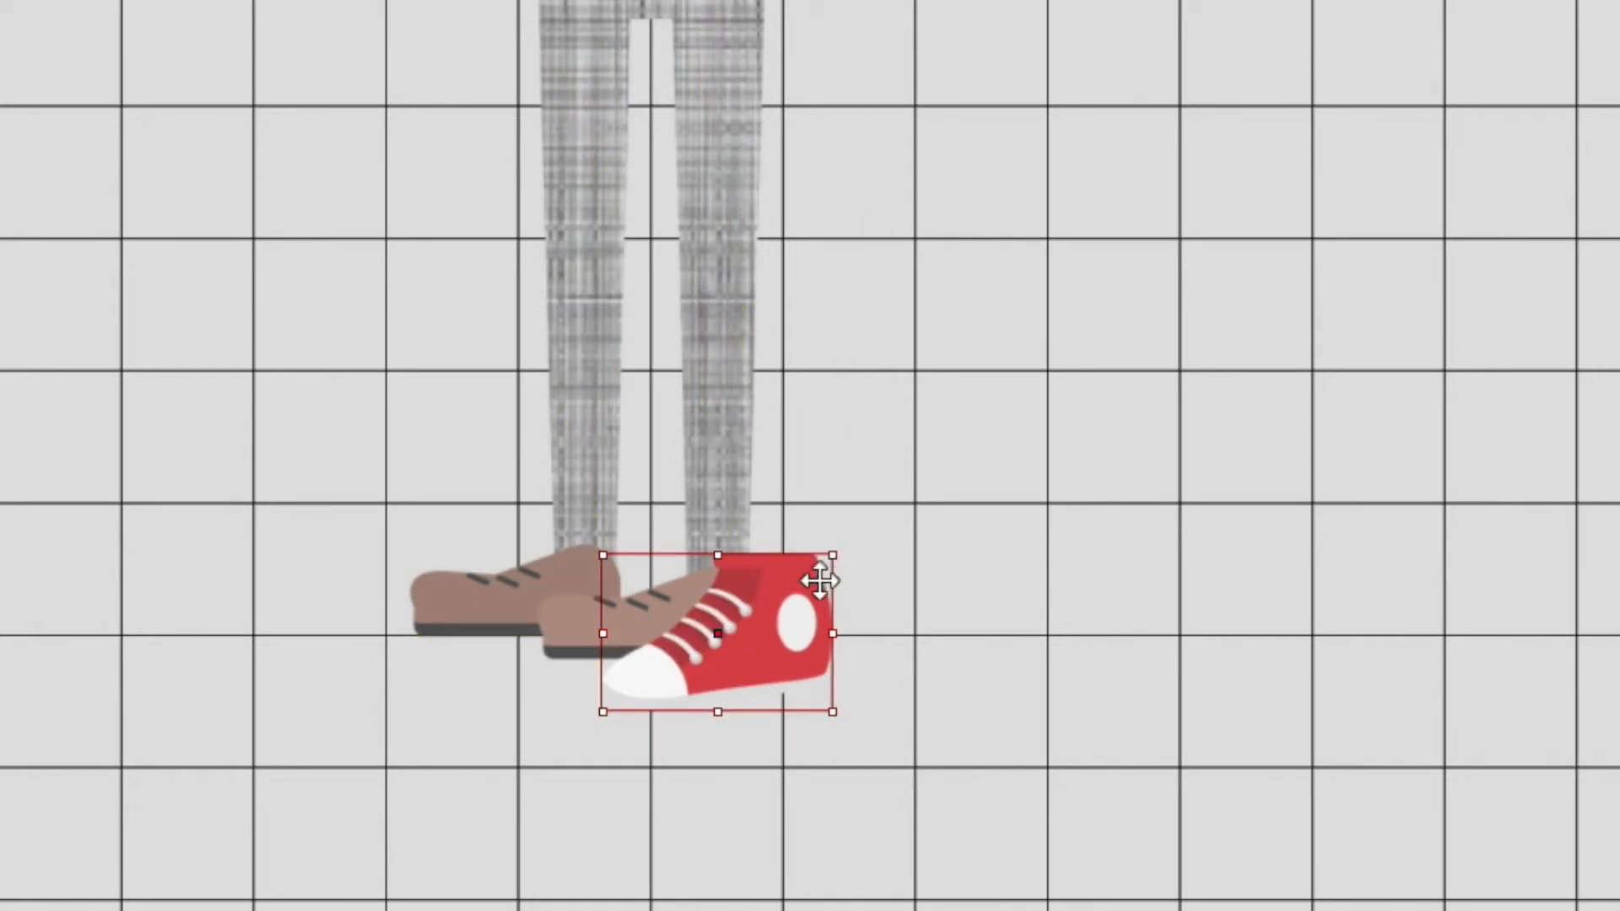
pyautogui.moveTo(831, 562); pyautogui.dragTo(820, 563)
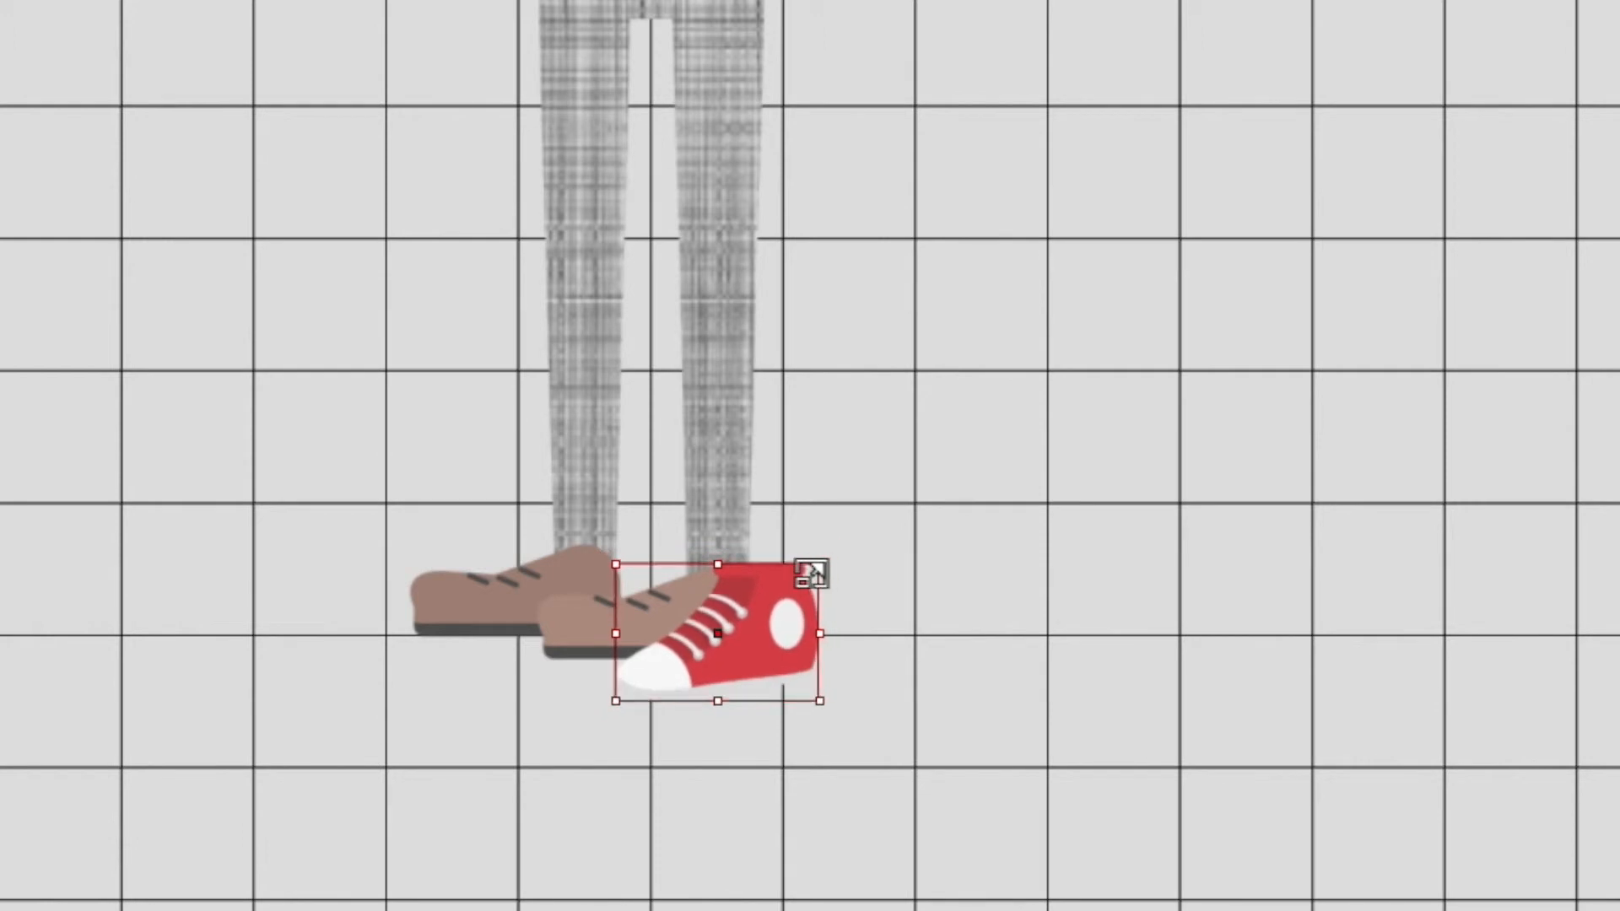
pyautogui.moveTo(739, 650); pyautogui.dragTo(694, 635)
pyautogui.press('Left')
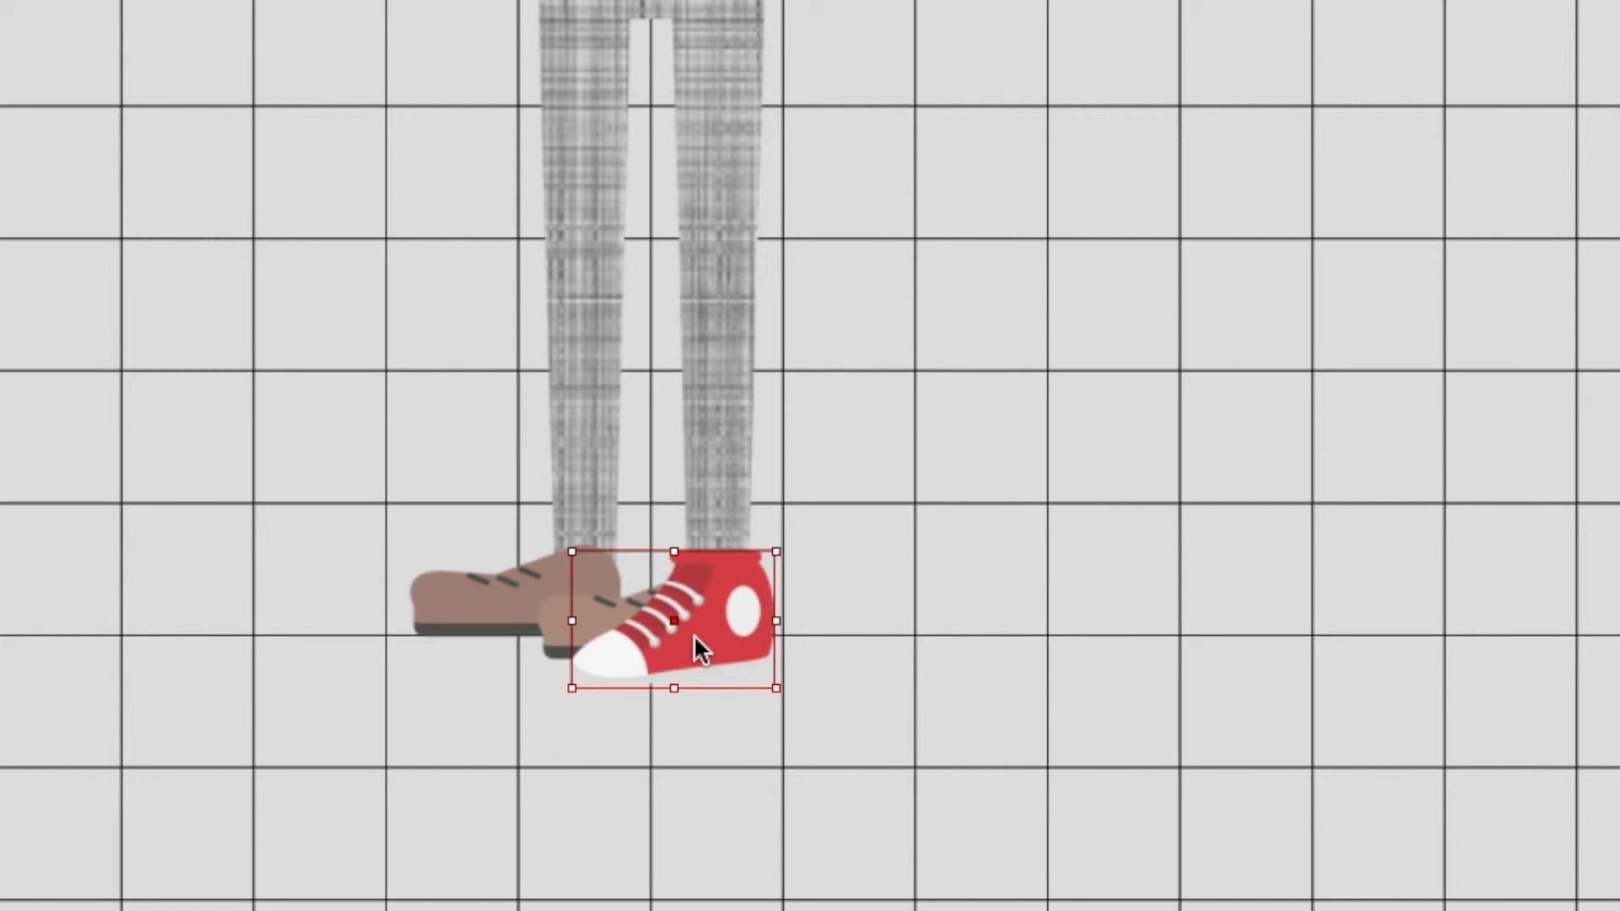
pyautogui.moveTo(564, 716)
pyautogui.mouseDown()
pyautogui.moveTo(547, 696)
pyautogui.moveTo(579, 724)
pyautogui.mouseUp()
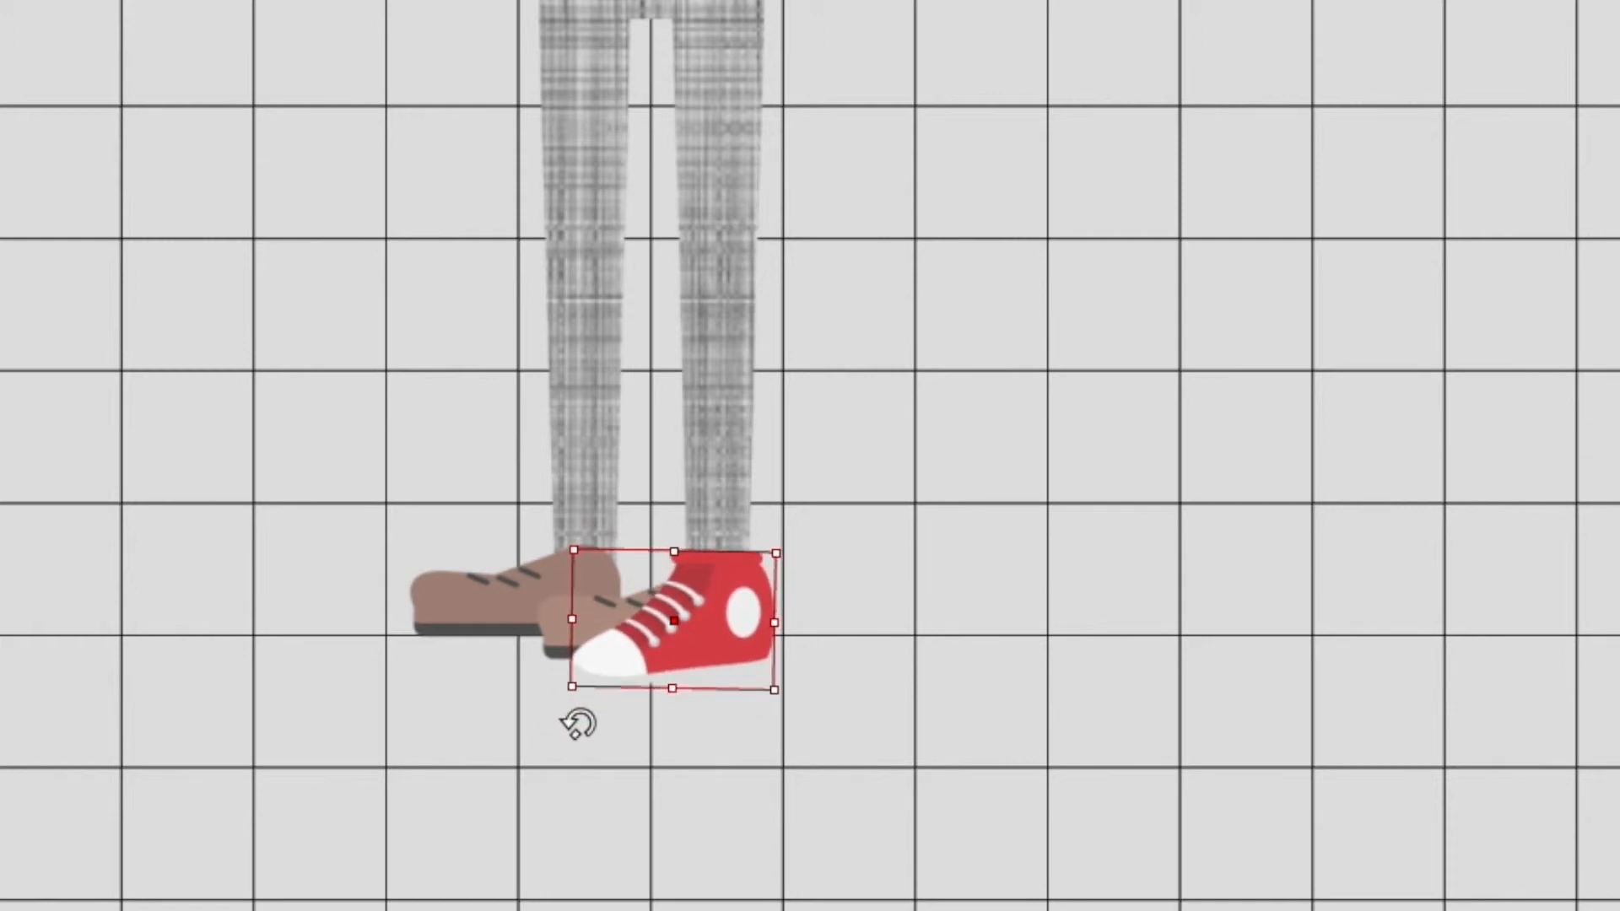
# - Delete the original brown shoe behind the red sneaker on Nick's left foot
pyautogui.click(954, 521)
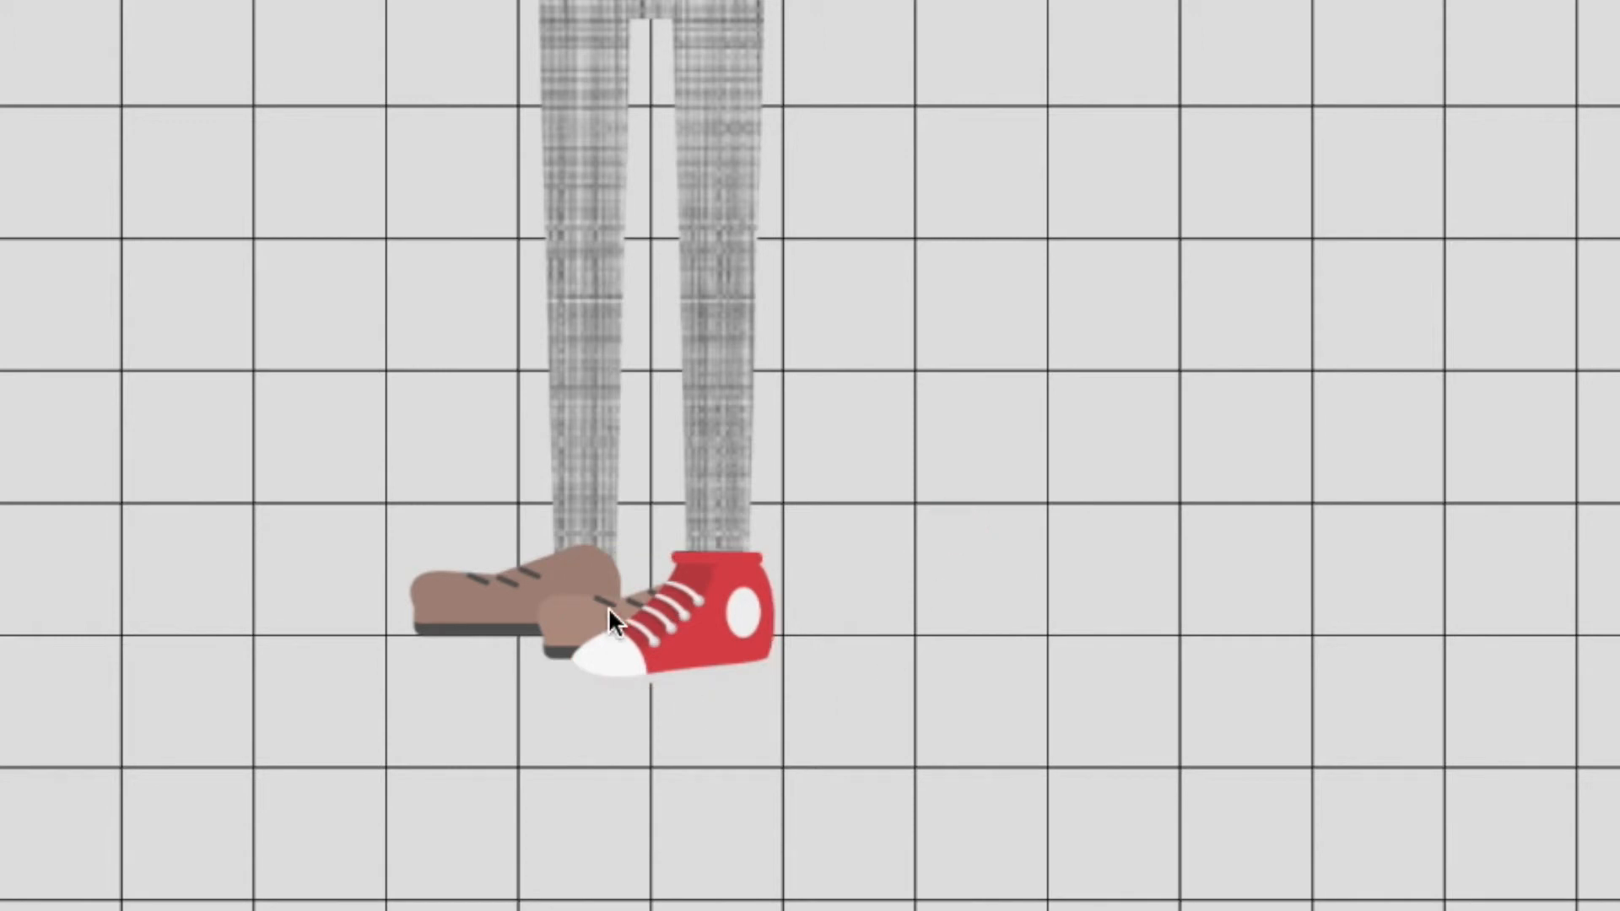
pyautogui.click(586, 615)
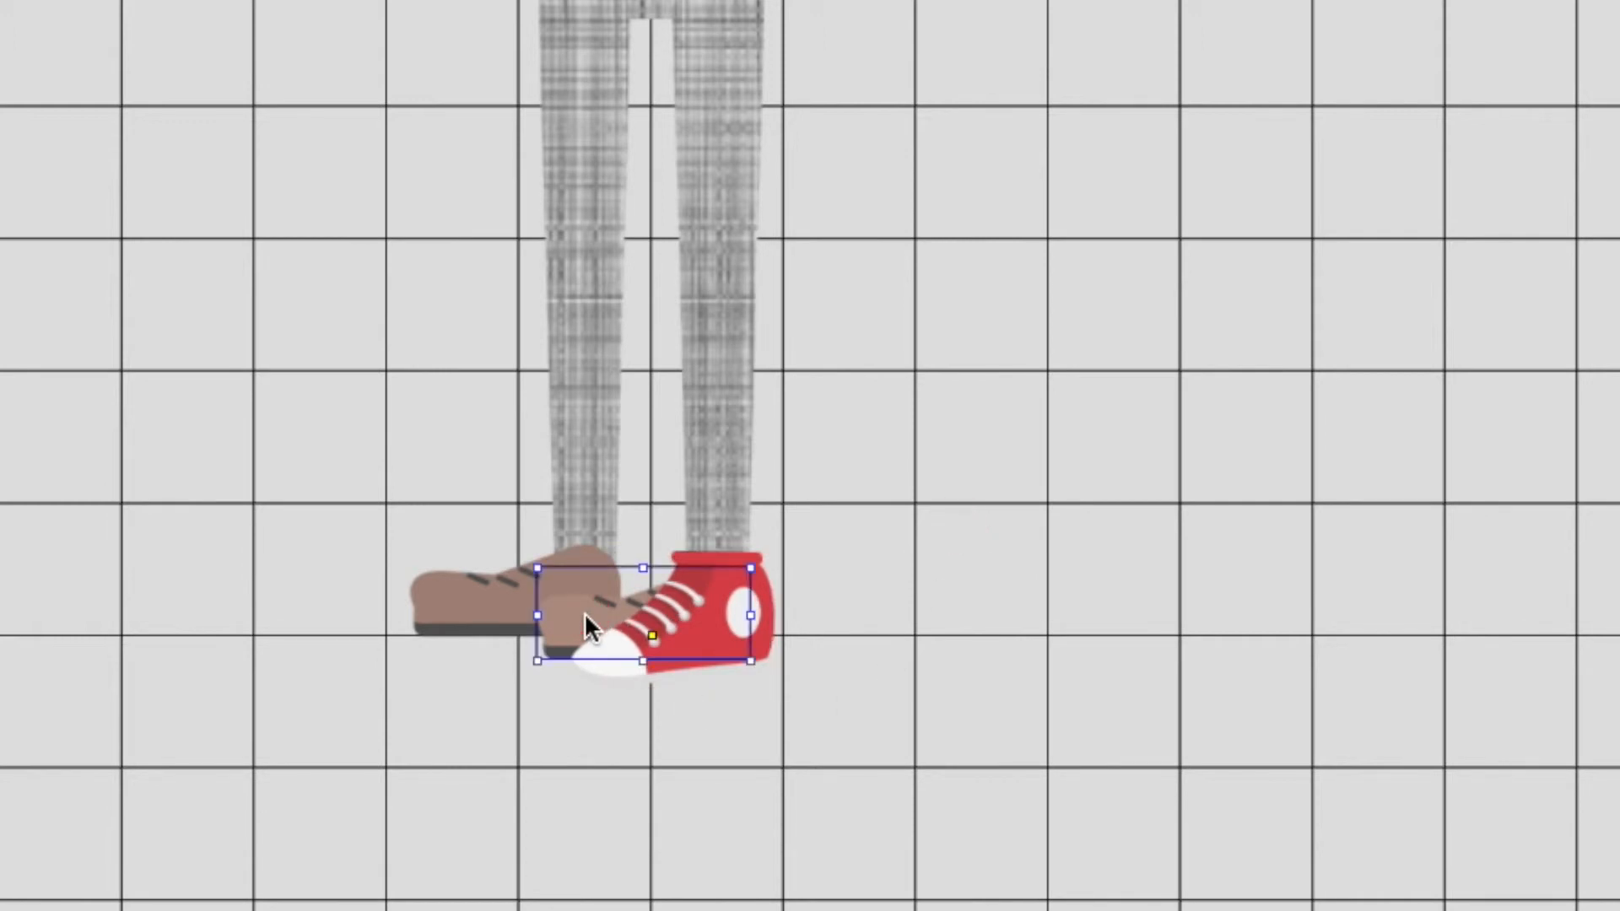
pyautogui.press('Delete')
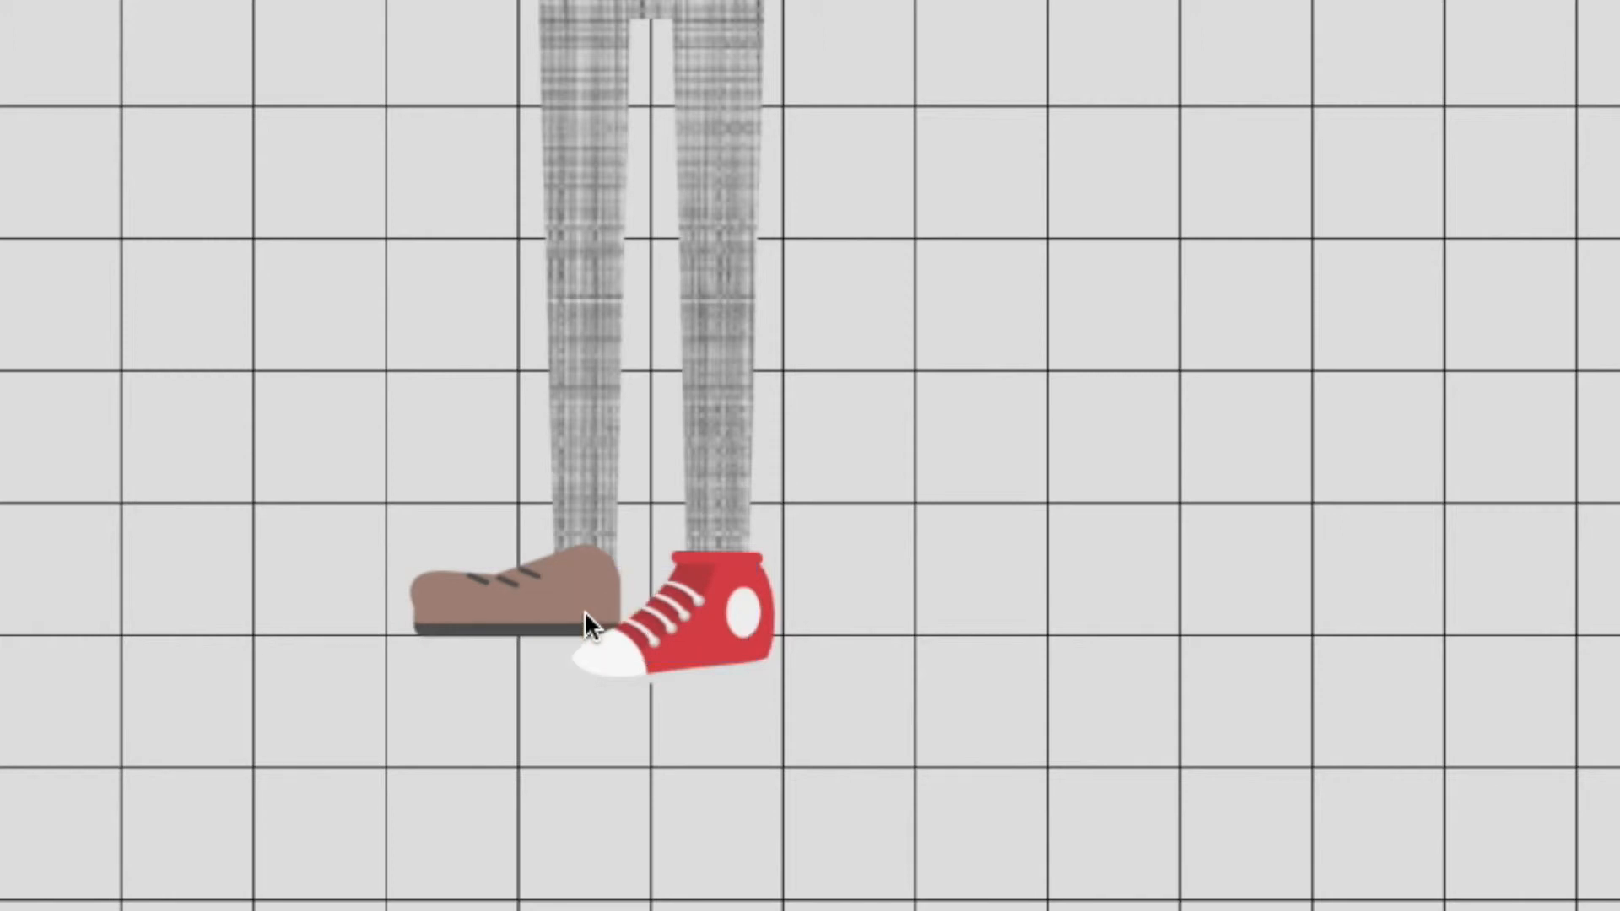
# - Attach a second Basket rouge G to Nick's right foot, scale it down, fit it under the trouser leg and tilt it slightly
pyautogui.click(550, 599)
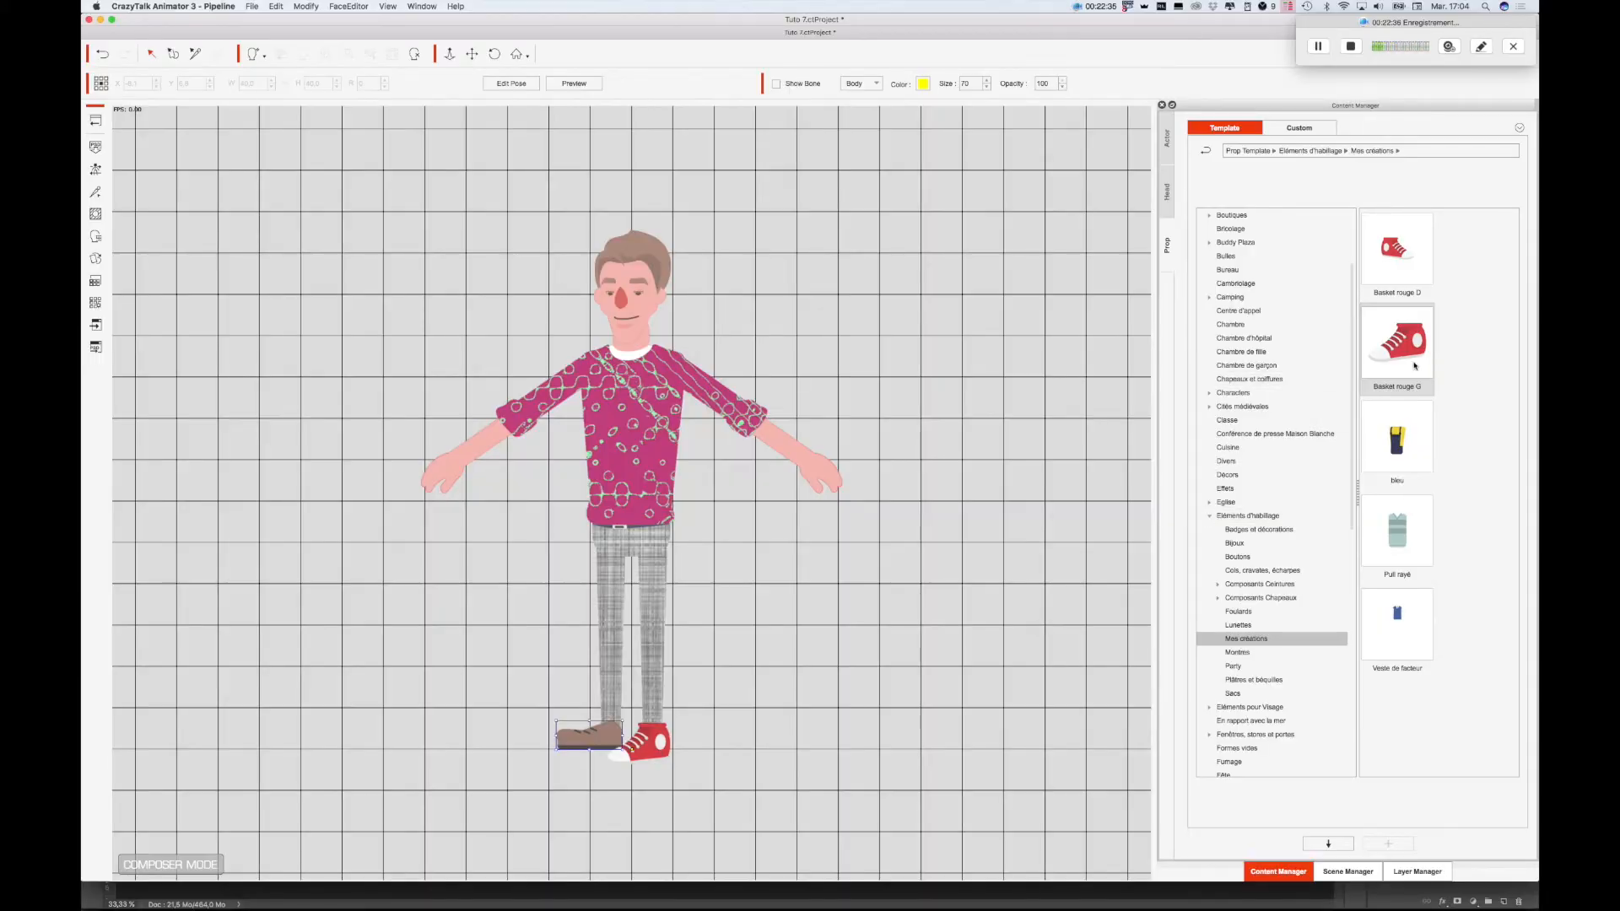
pyautogui.moveTo(1408, 350); pyautogui.dragTo(591, 740)
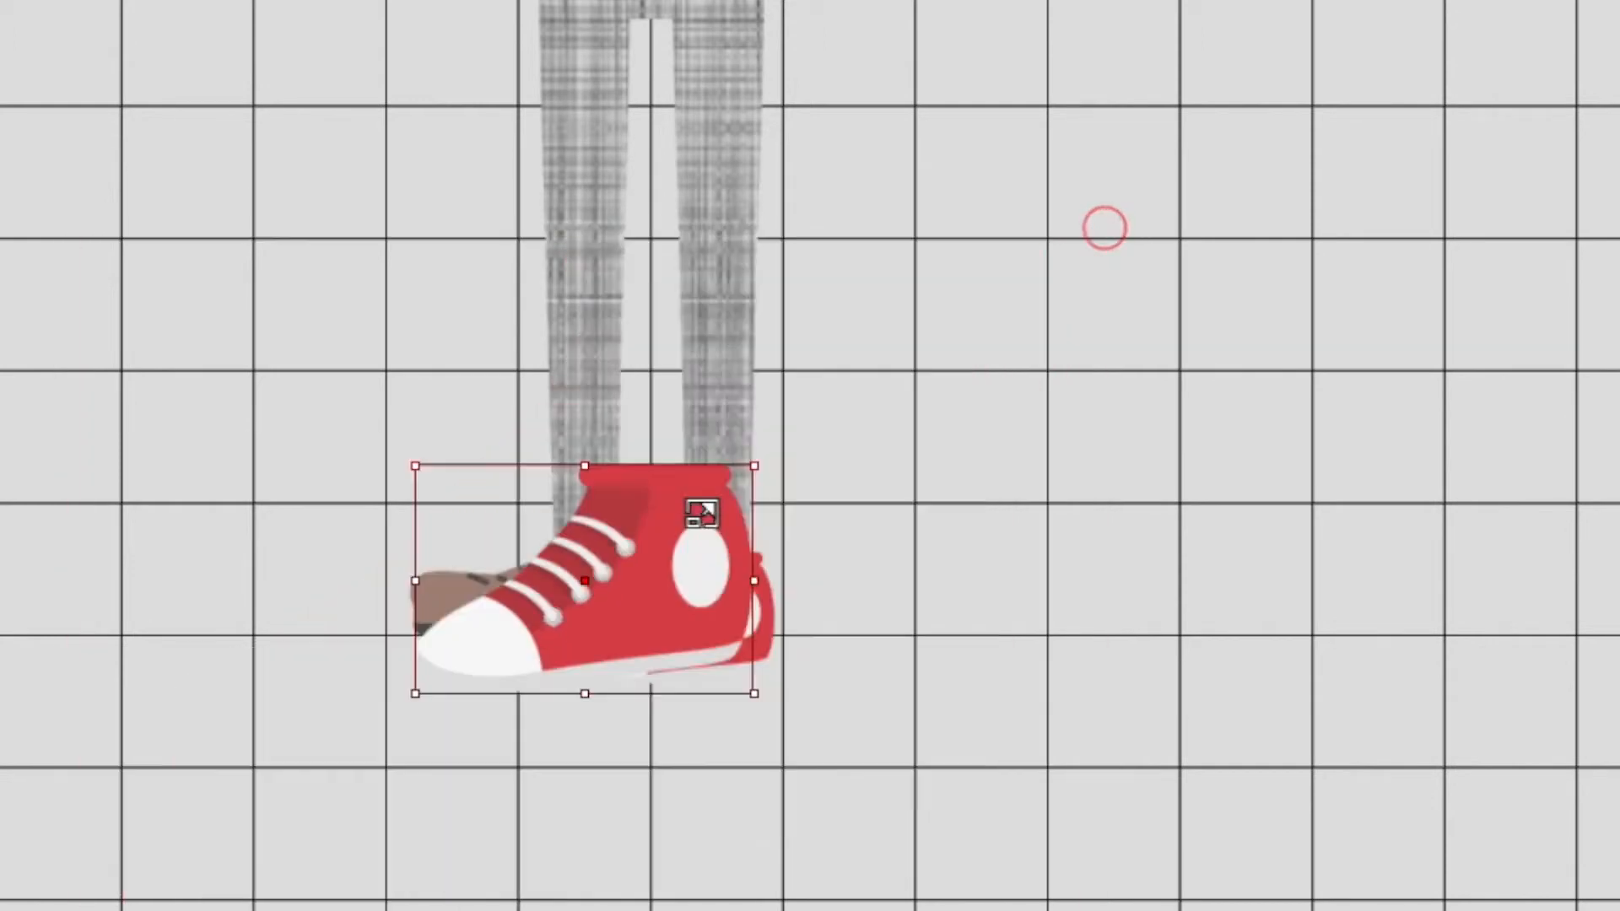
pyautogui.moveTo(593, 574); pyautogui.dragTo(673, 538)
pyautogui.moveTo(623, 595); pyautogui.dragTo(564, 617)
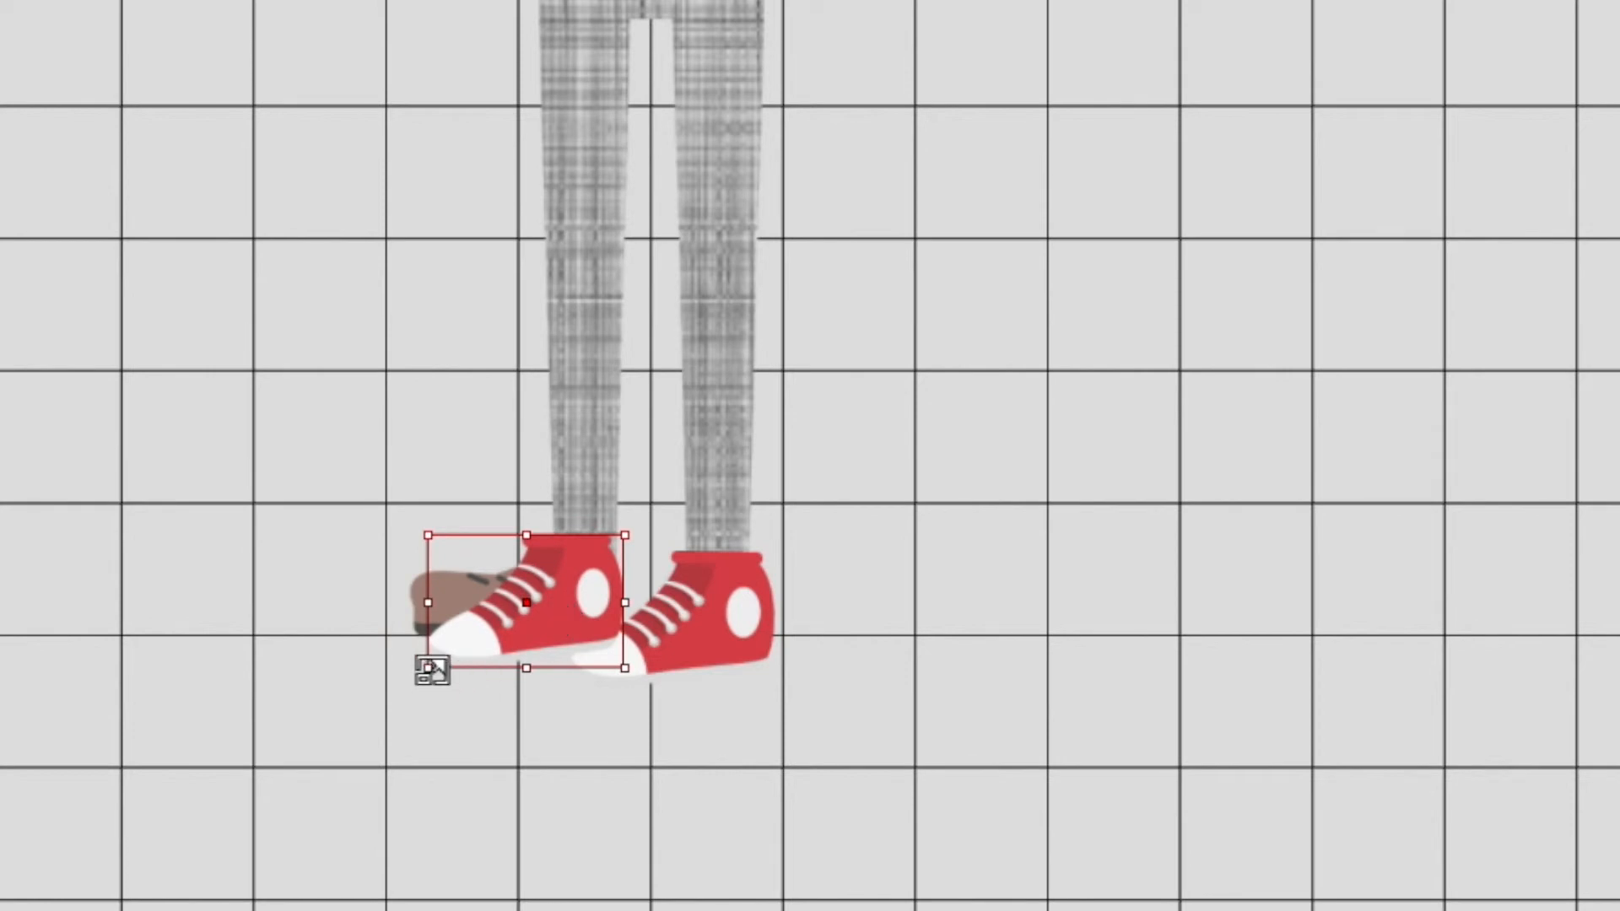
pyautogui.click(415, 686)
pyautogui.click(500, 616)
pyautogui.moveTo(408, 693)
pyautogui.mouseDown()
pyautogui.moveTo(396, 680)
pyautogui.moveTo(408, 691)
pyautogui.mouseUp()
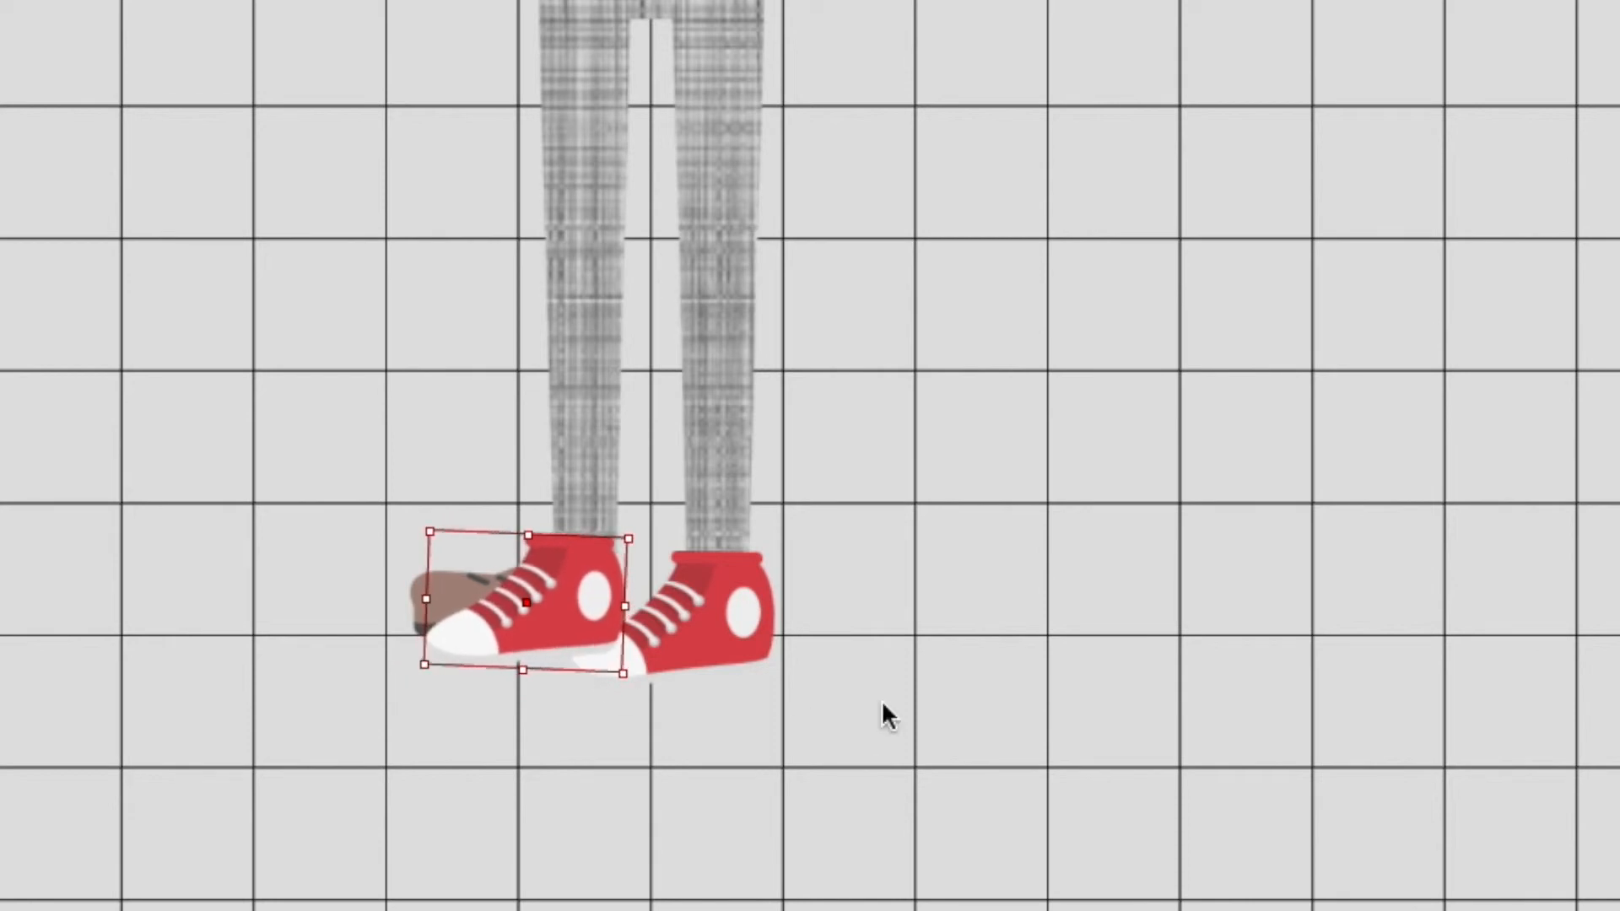
# - Delete the remaining brown shoe that sticks out behind the sneaker on Nick's right foot
pyautogui.click(978, 691)
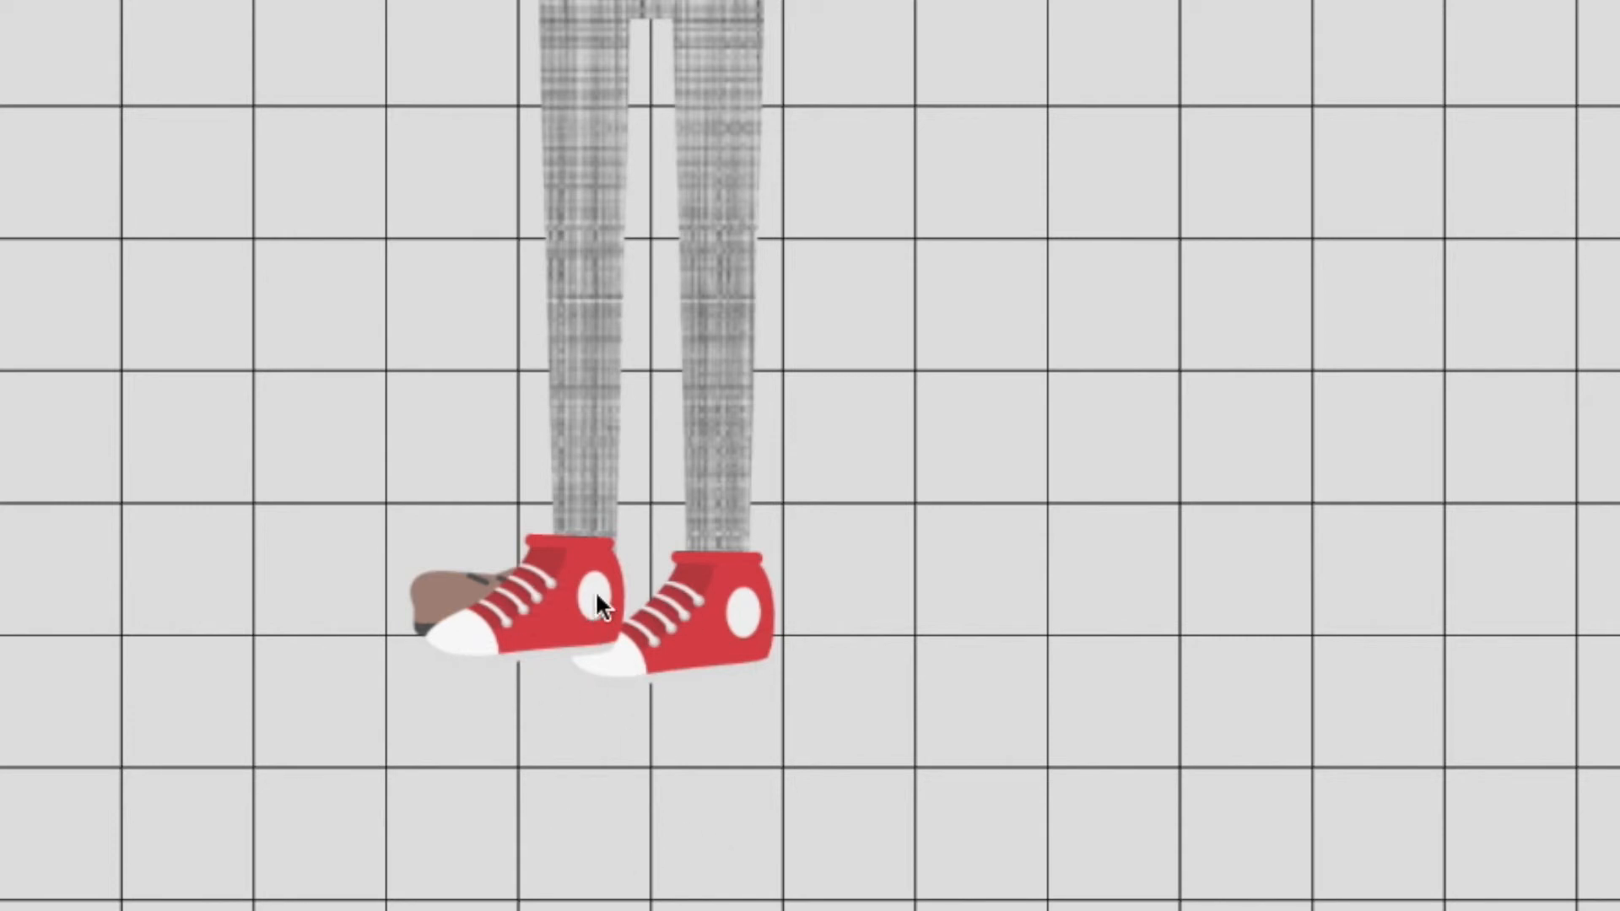
pyautogui.click(454, 584)
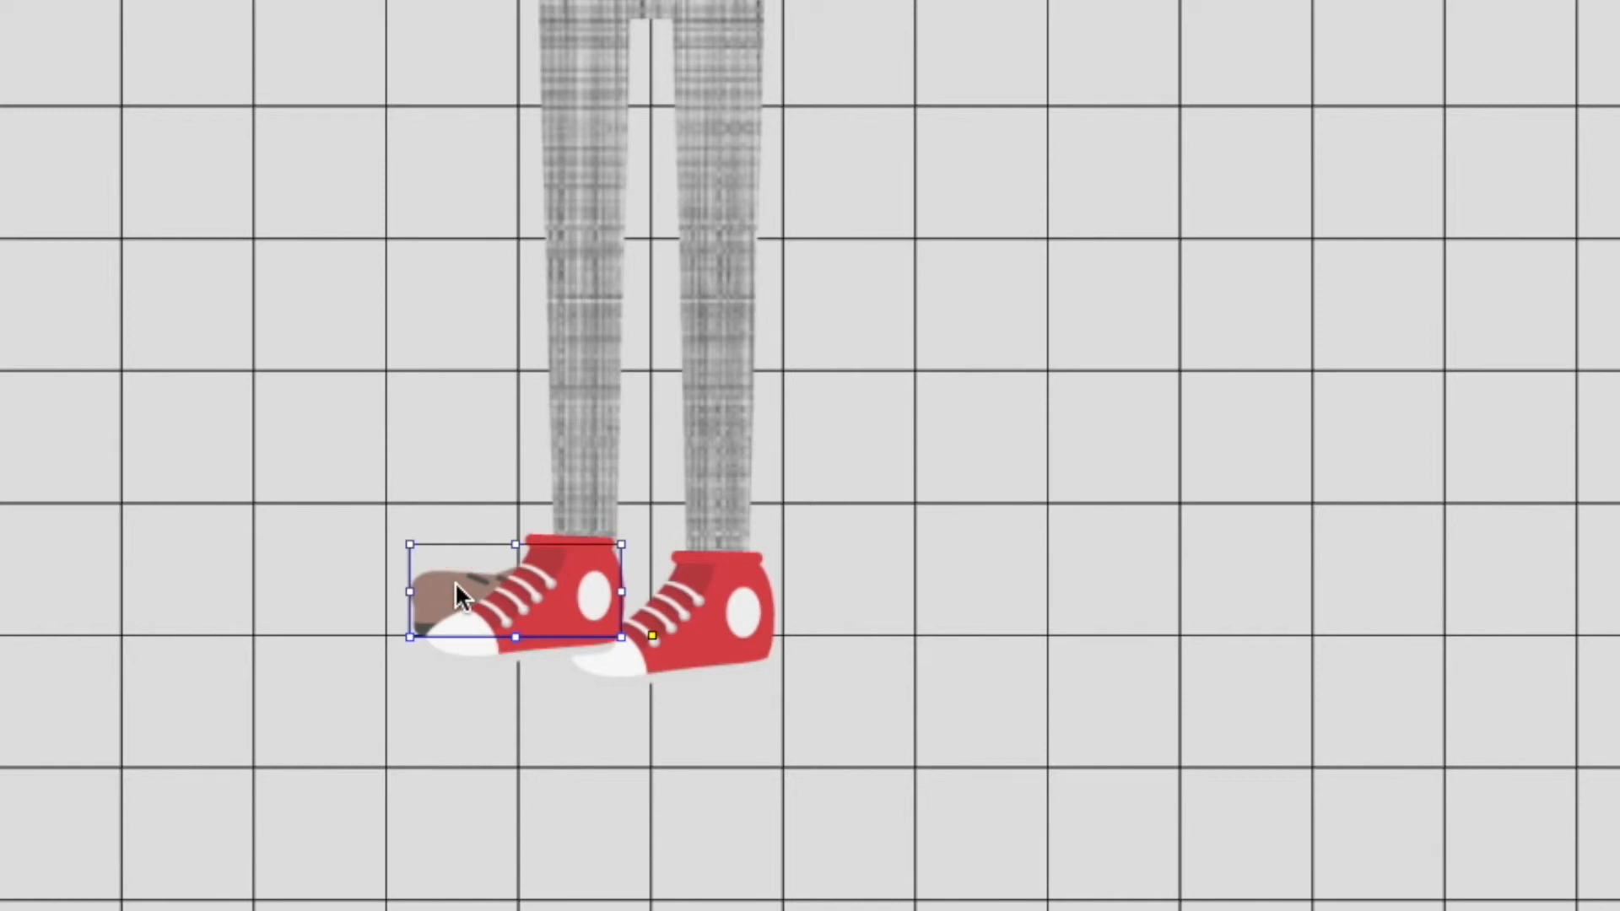
pyautogui.press('Delete')
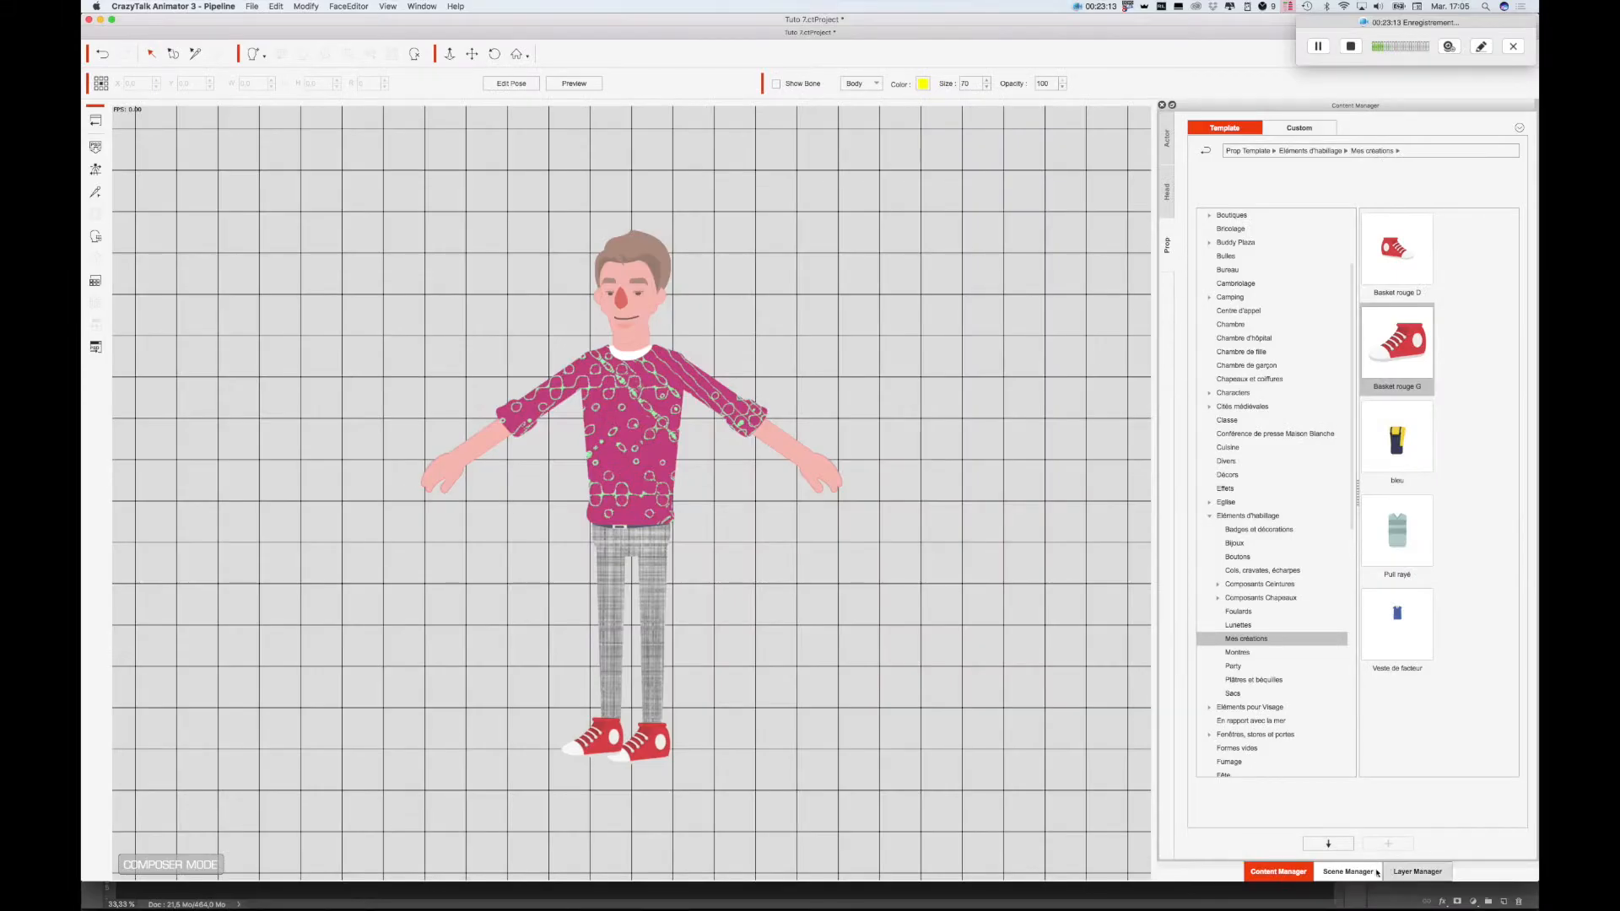
# - Enlarge the right foot's sneaker to about 20.5 wide and 19.0 high, and move its layer below the other sneaker's layer
pyautogui.click(1407, 874)
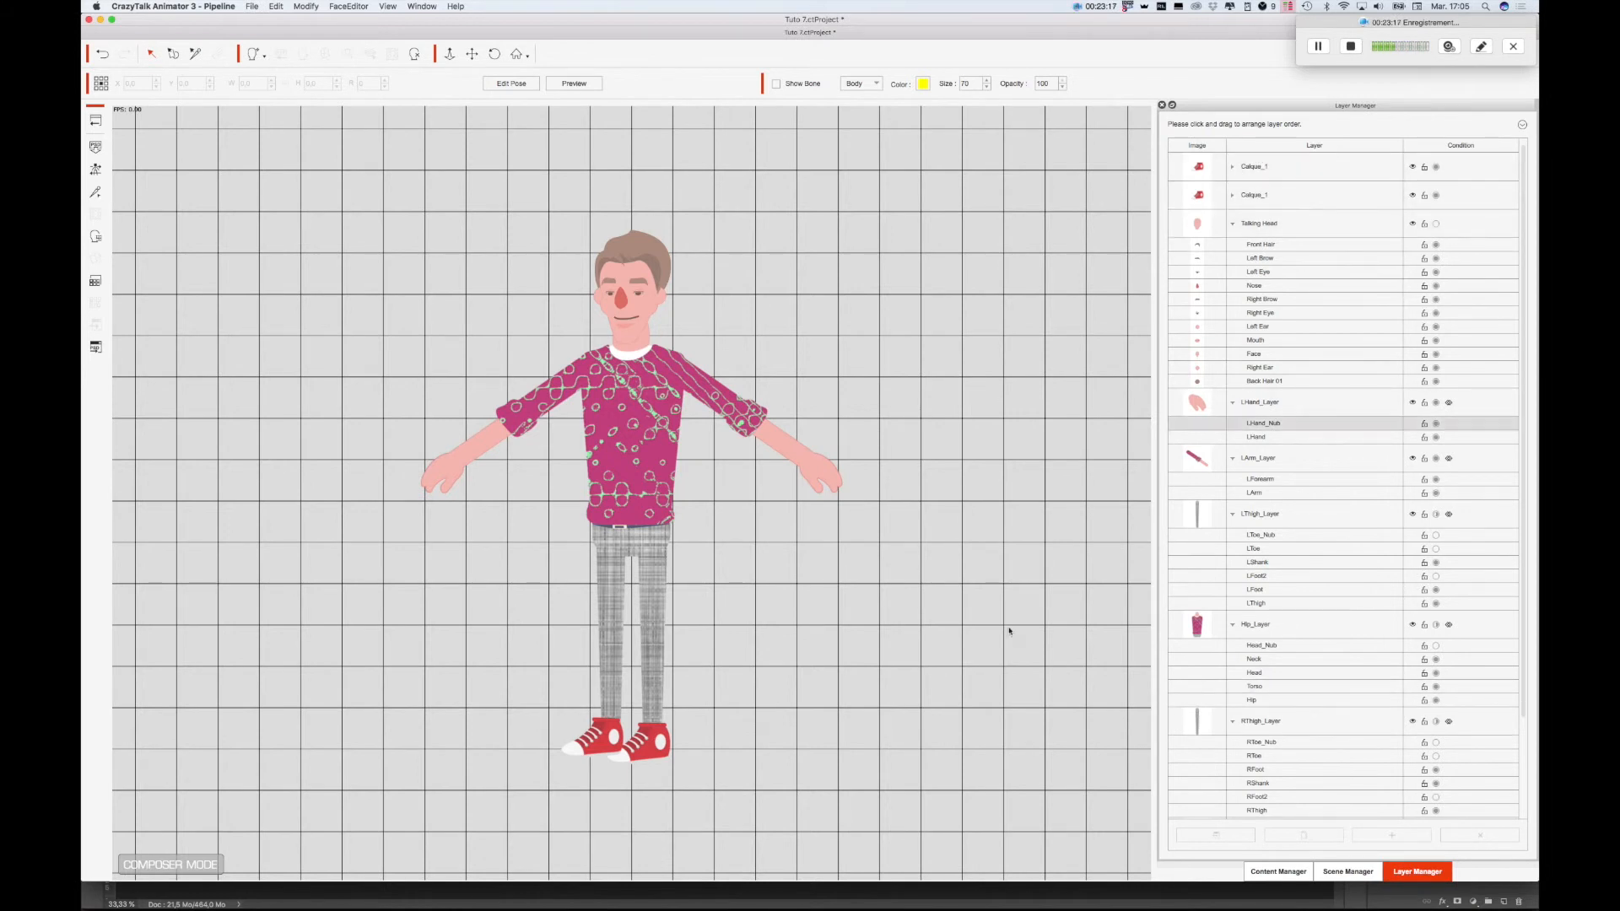
pyautogui.click(605, 749)
pyautogui.moveTo(563, 740); pyautogui.dragTo(571, 733)
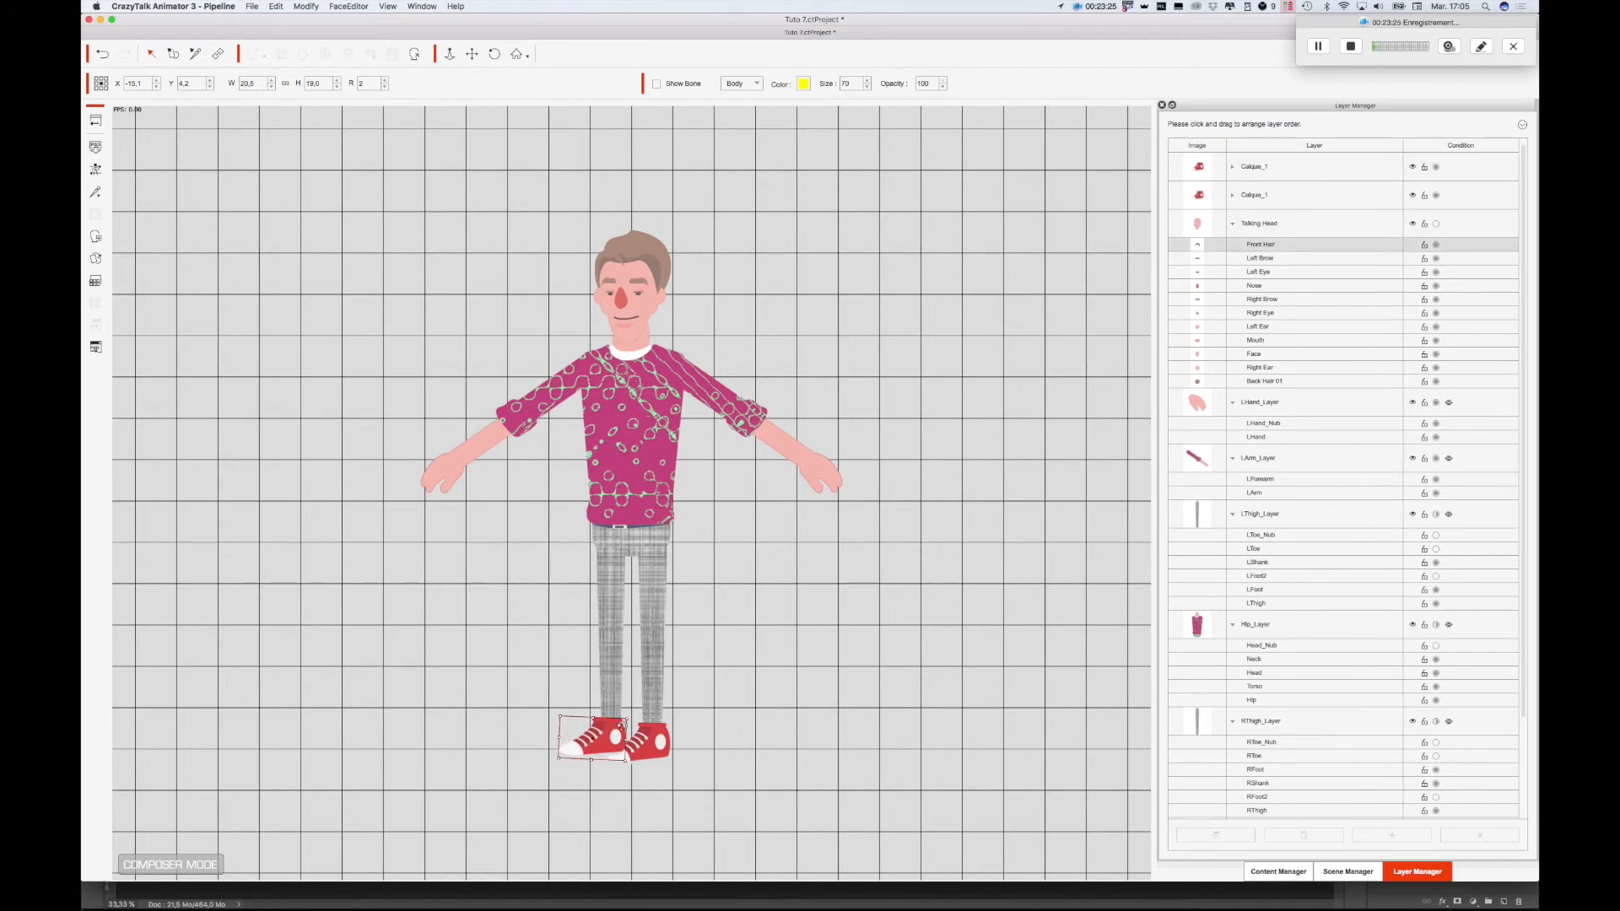
pyautogui.doubleClick(595, 743)
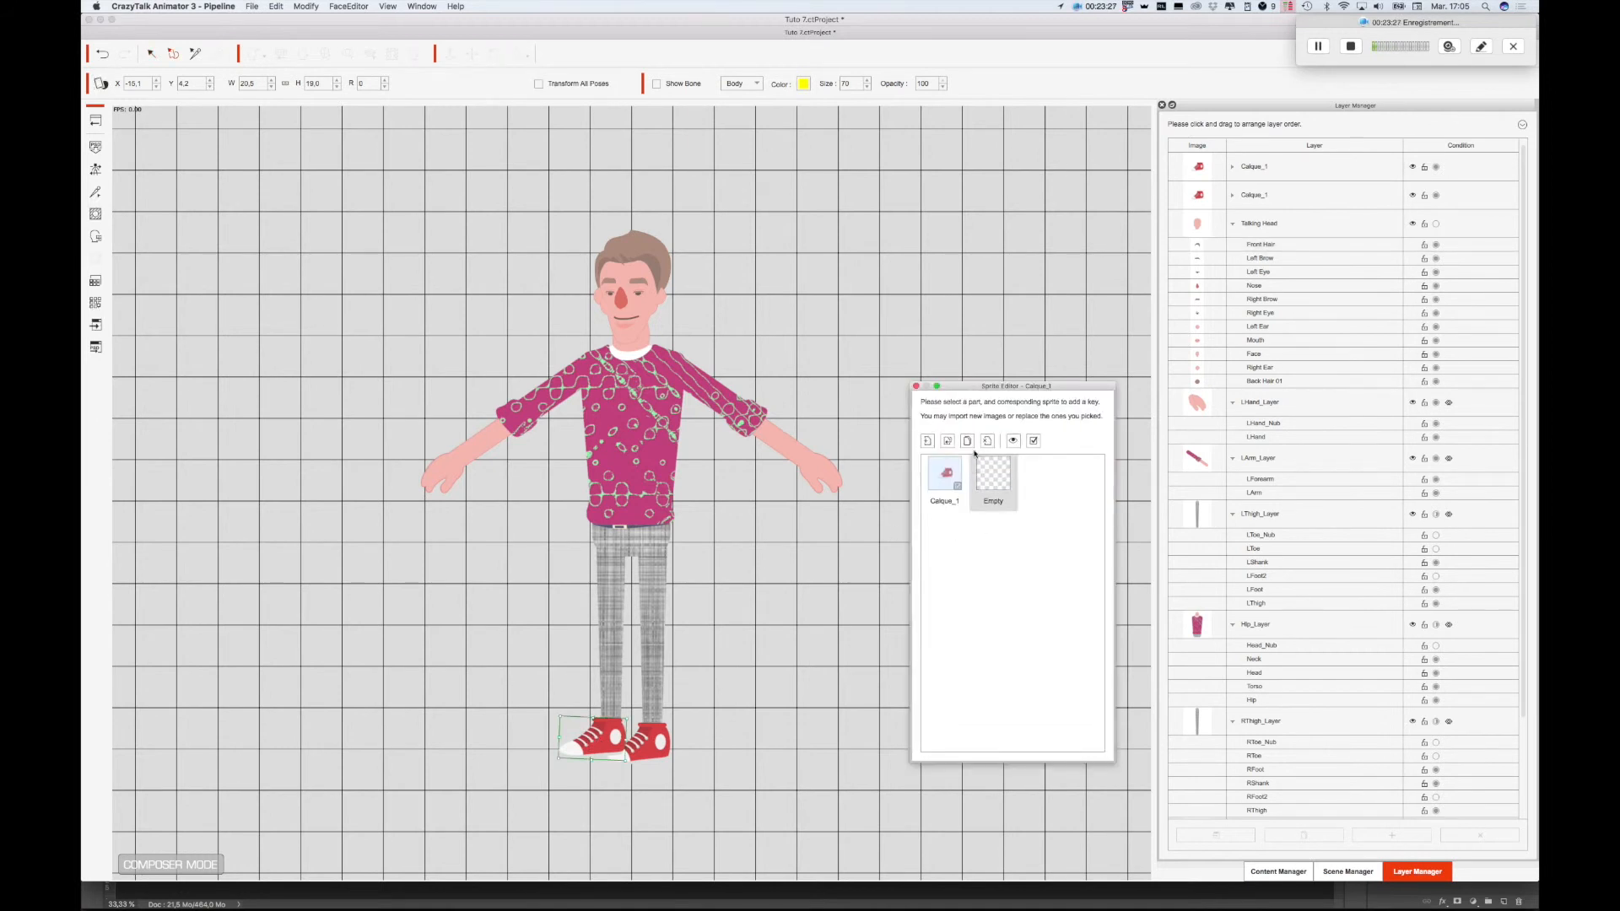
pyautogui.click(917, 388)
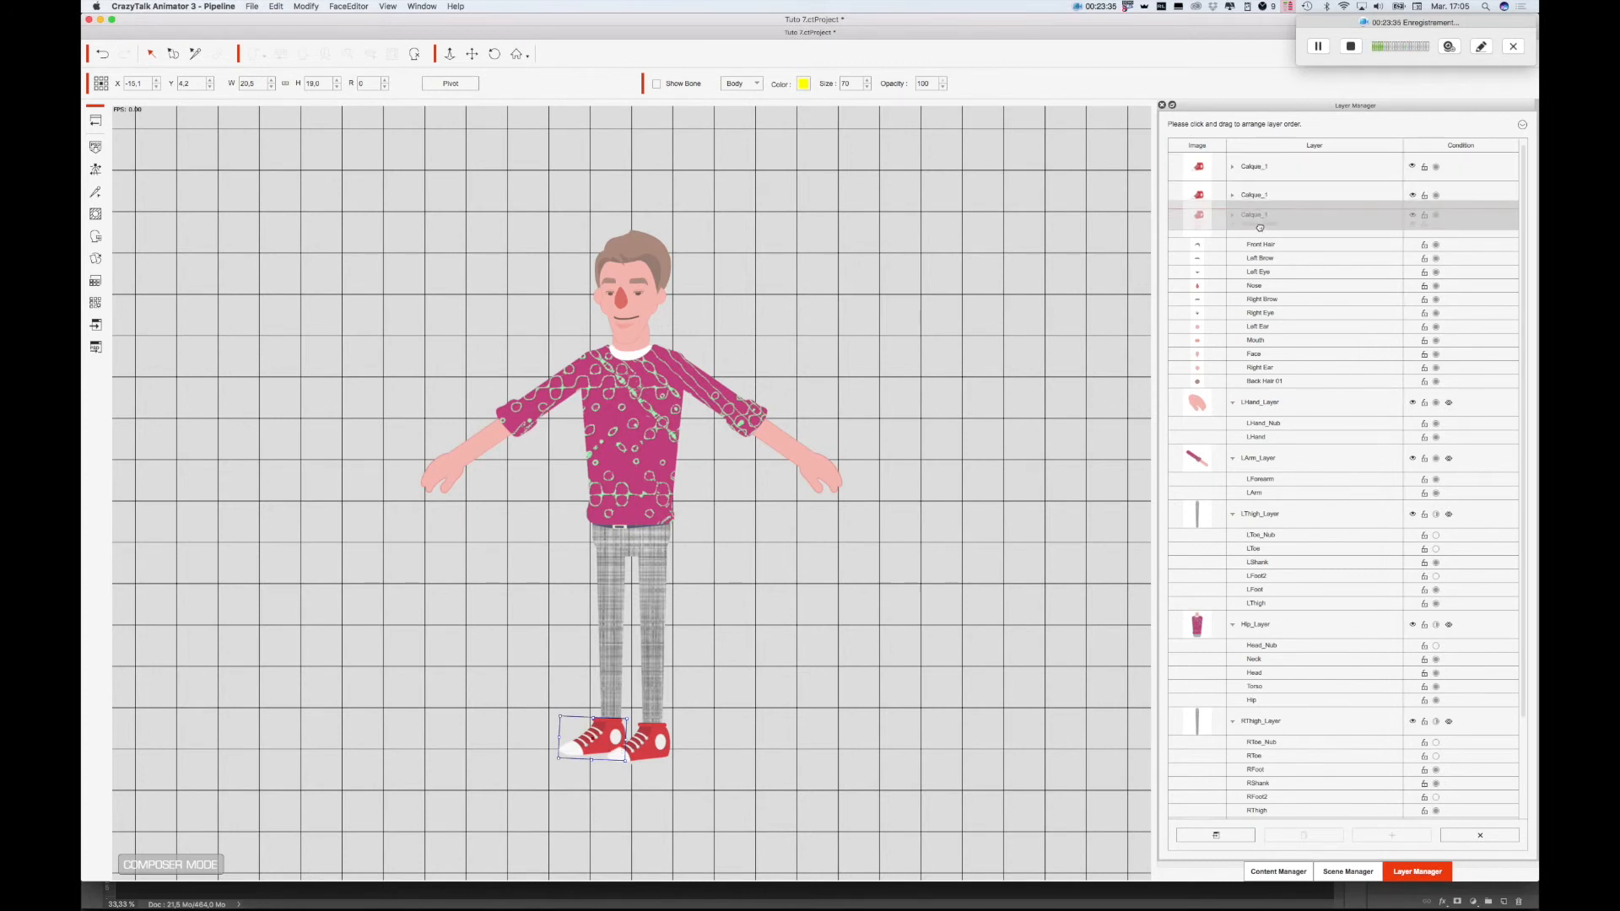
pyautogui.click(871, 706)
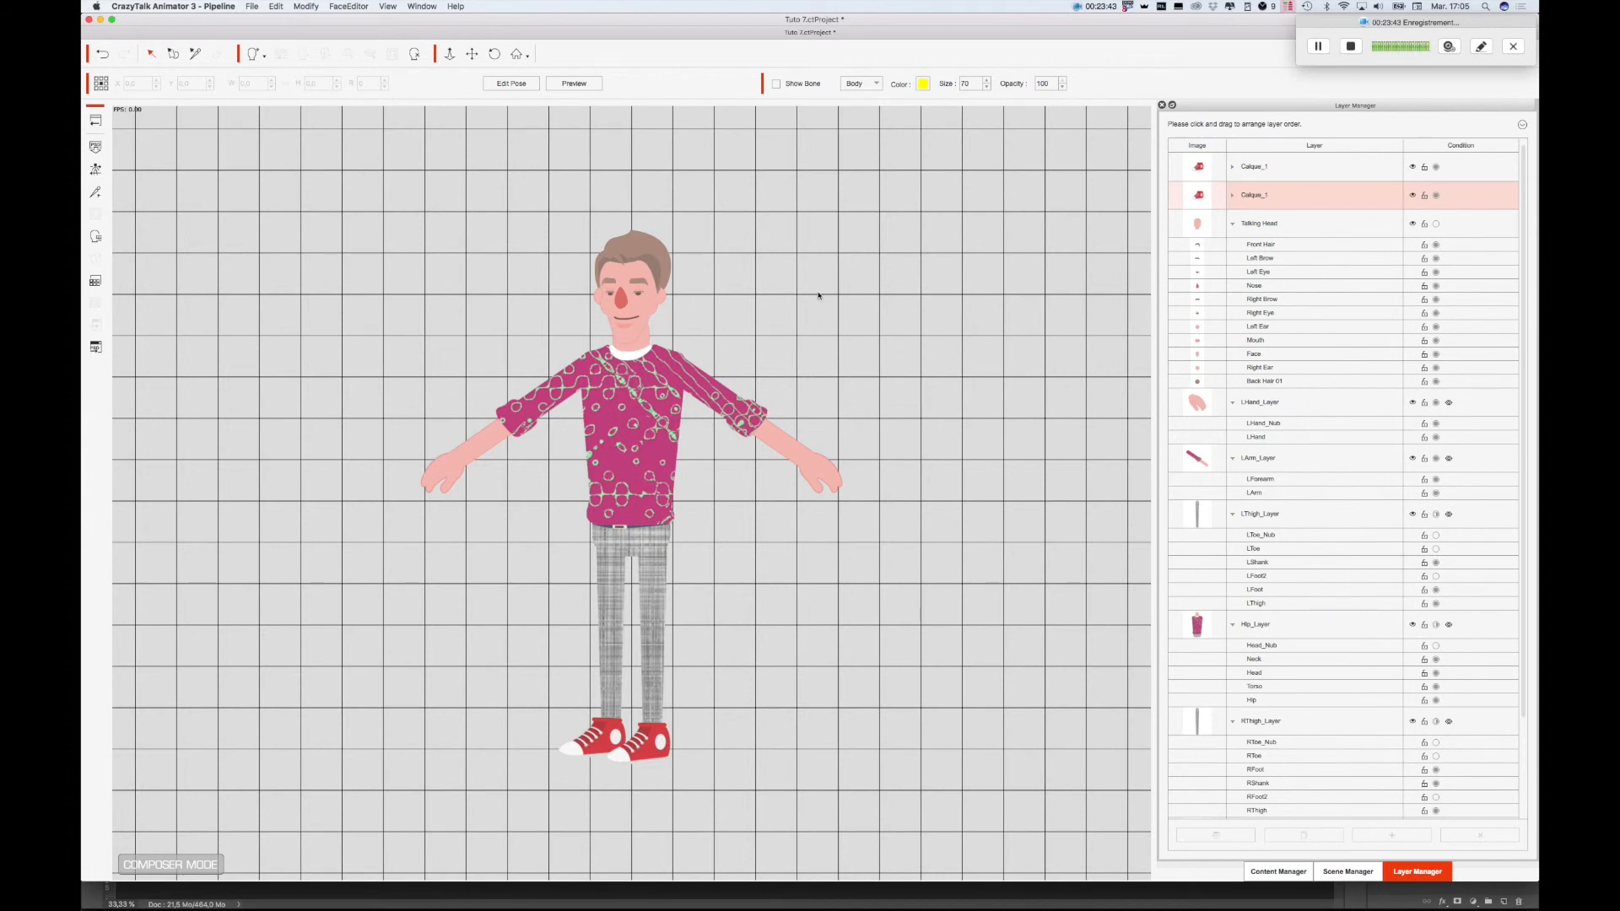
# - Replace Nick's nose with Nose_06_S from the G3 Facial Components Face Maker templates and enlarge it to about 60.2 in width and height
pyautogui.click(1278, 872)
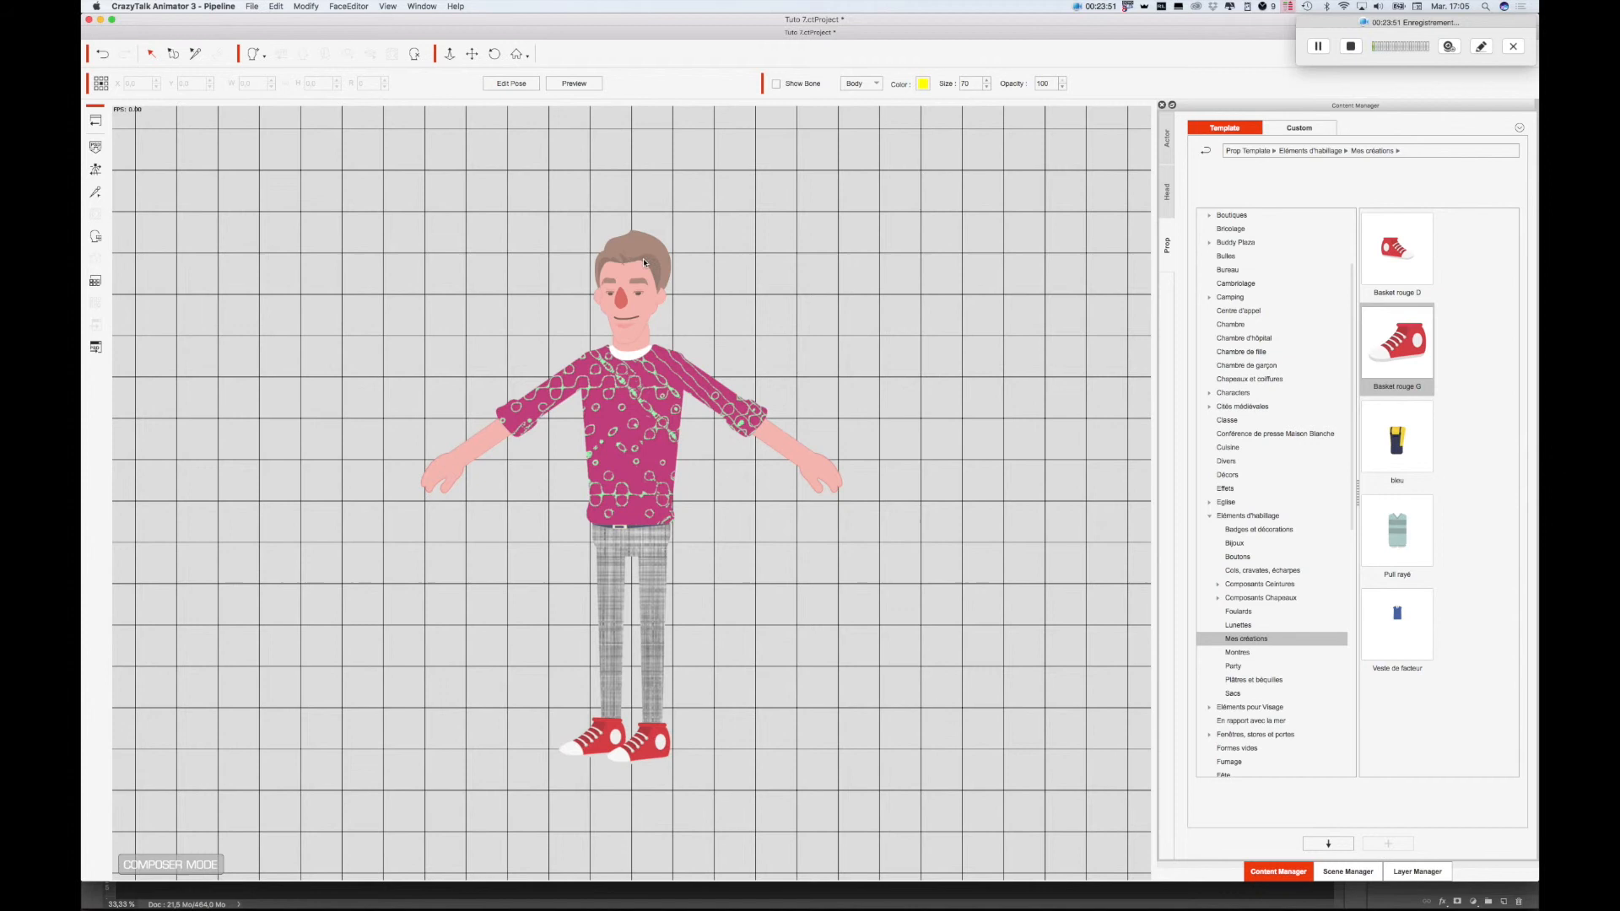
pyautogui.click(621, 305)
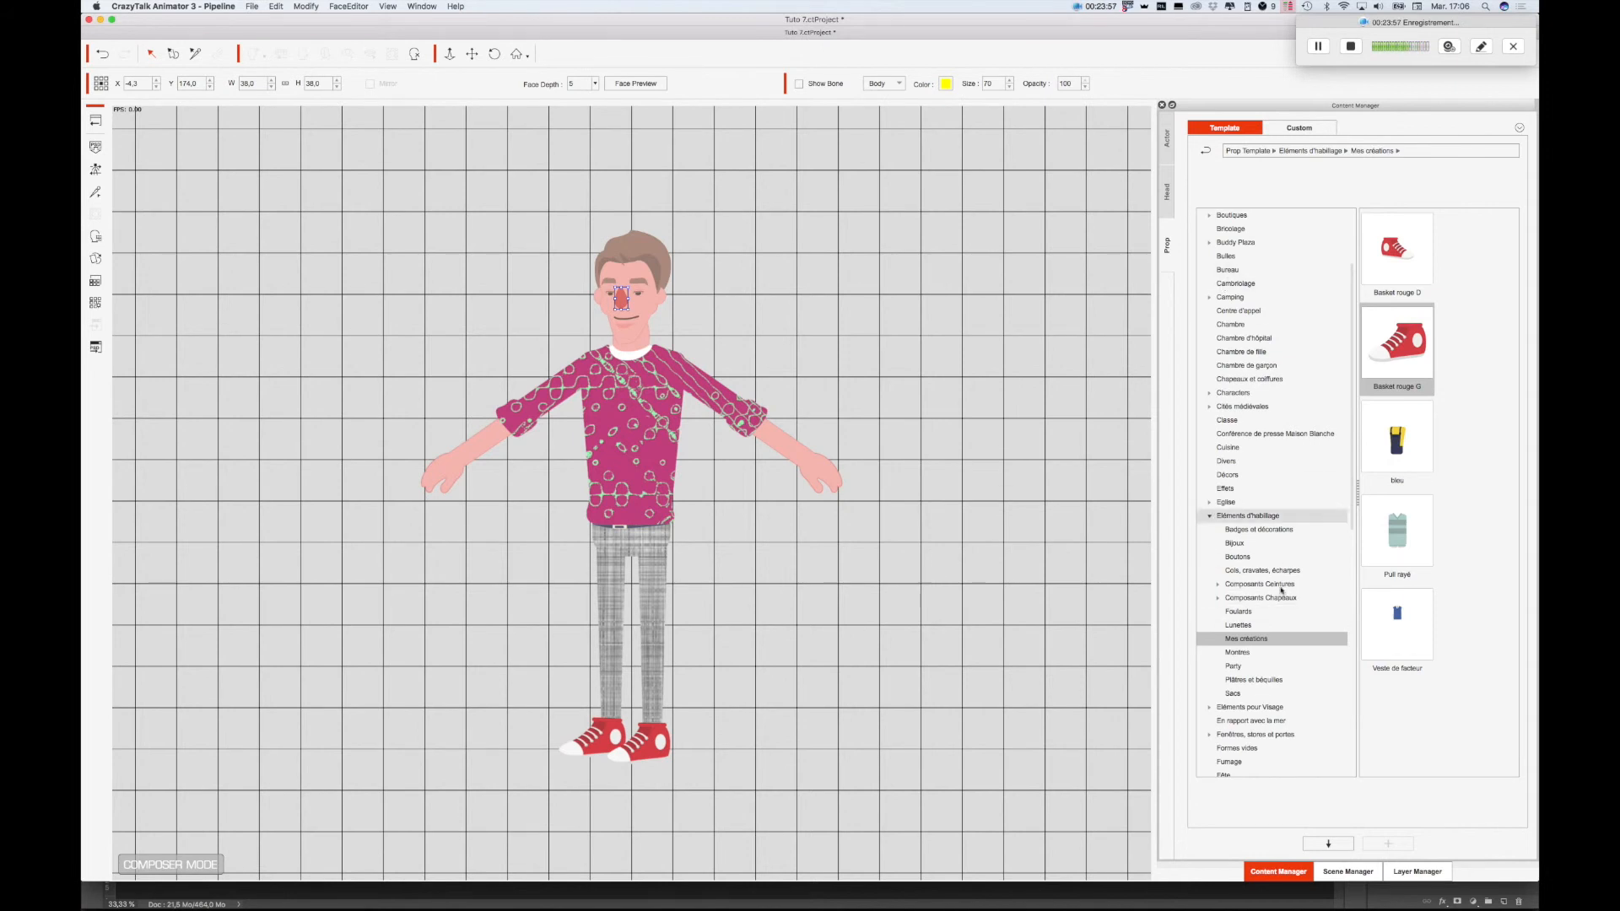
pyautogui.click(1168, 195)
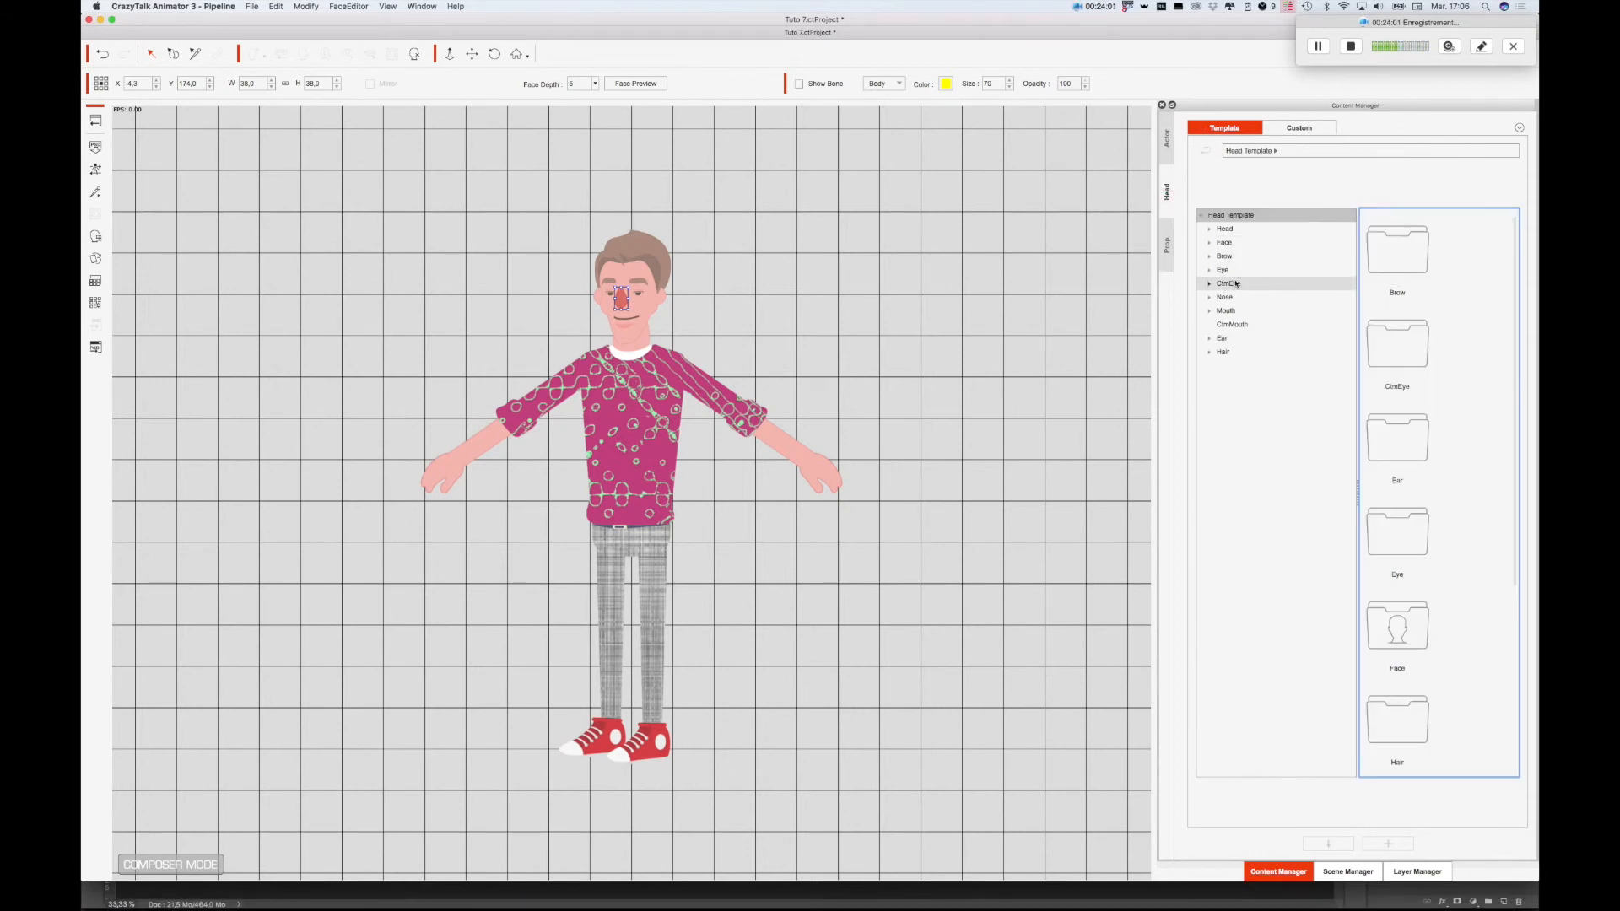
pyautogui.click(1209, 297)
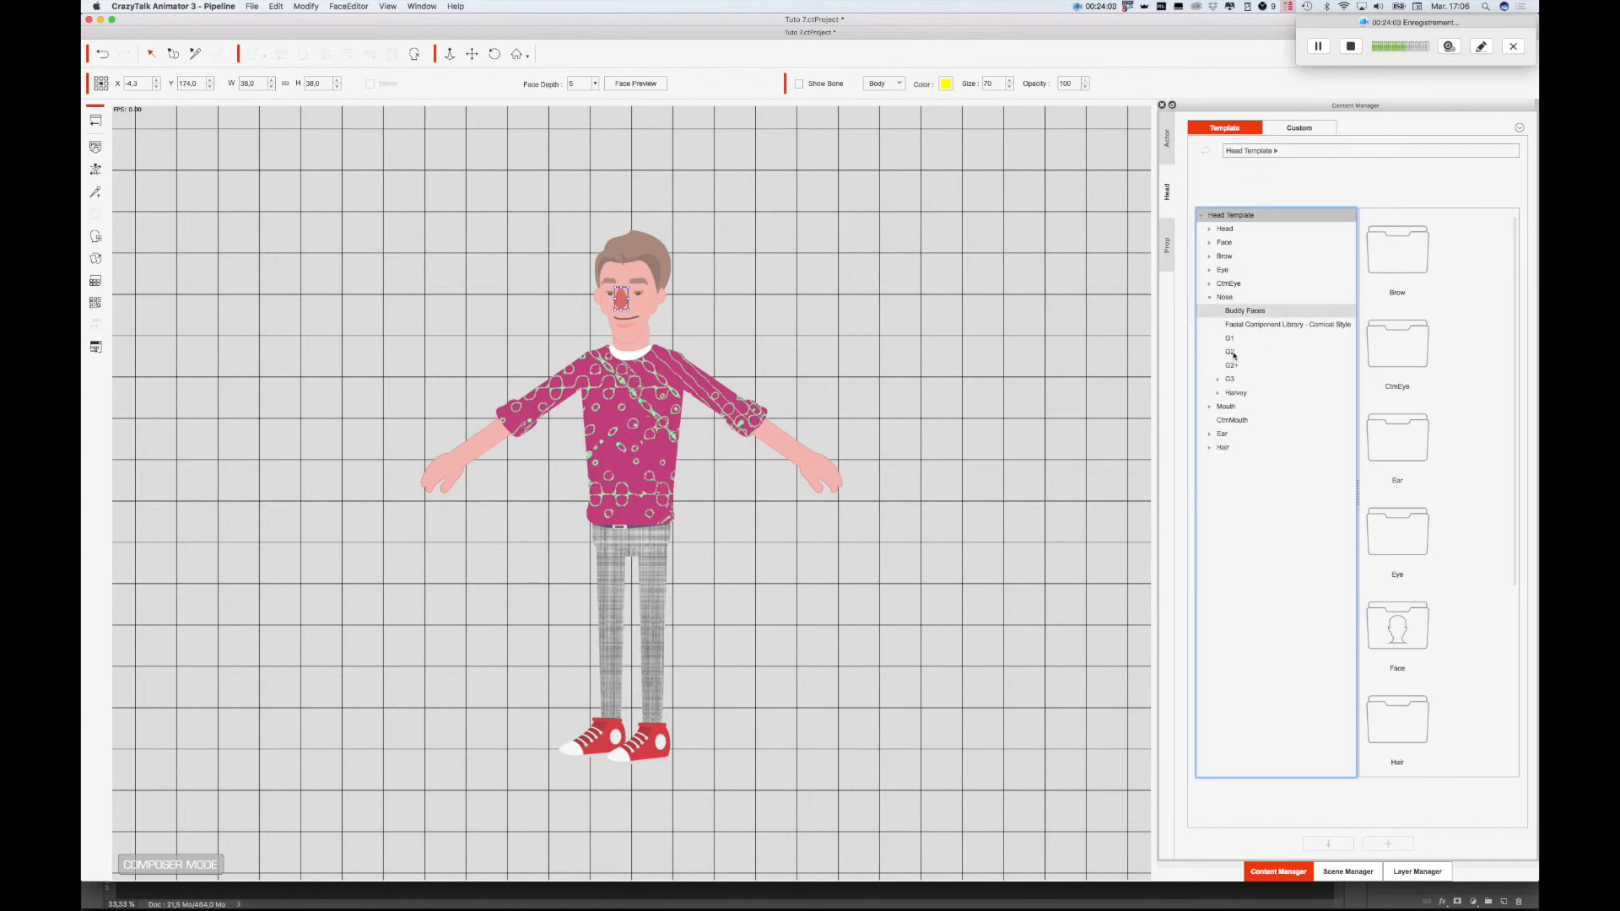
pyautogui.click(1219, 381)
pyautogui.click(1239, 393)
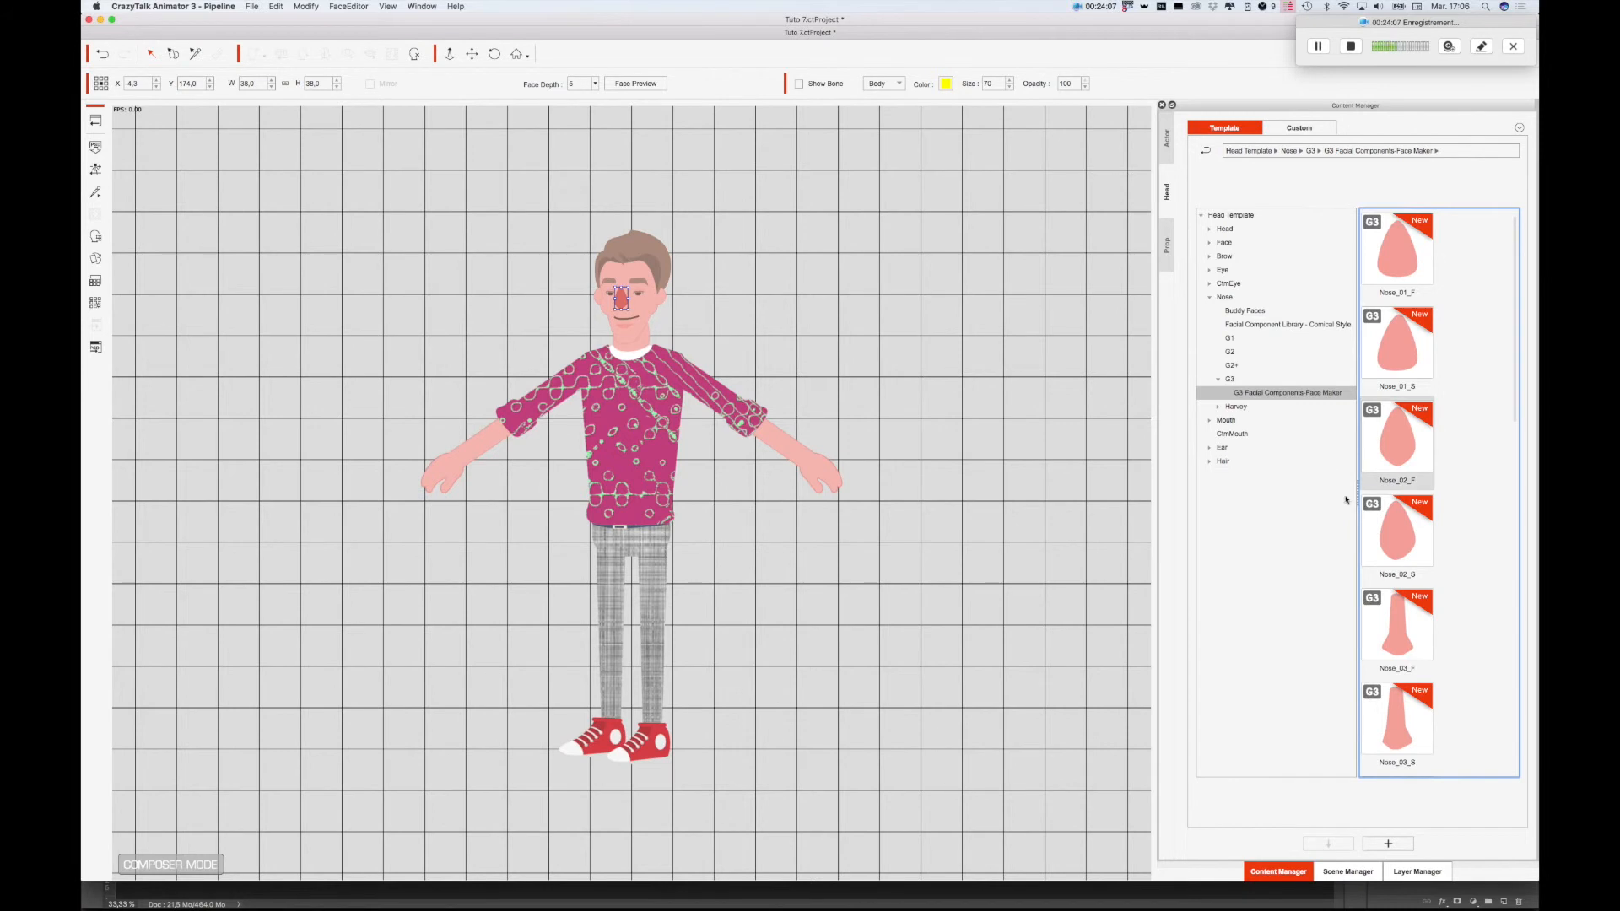
pyautogui.scroll(-9, 1384, 464)
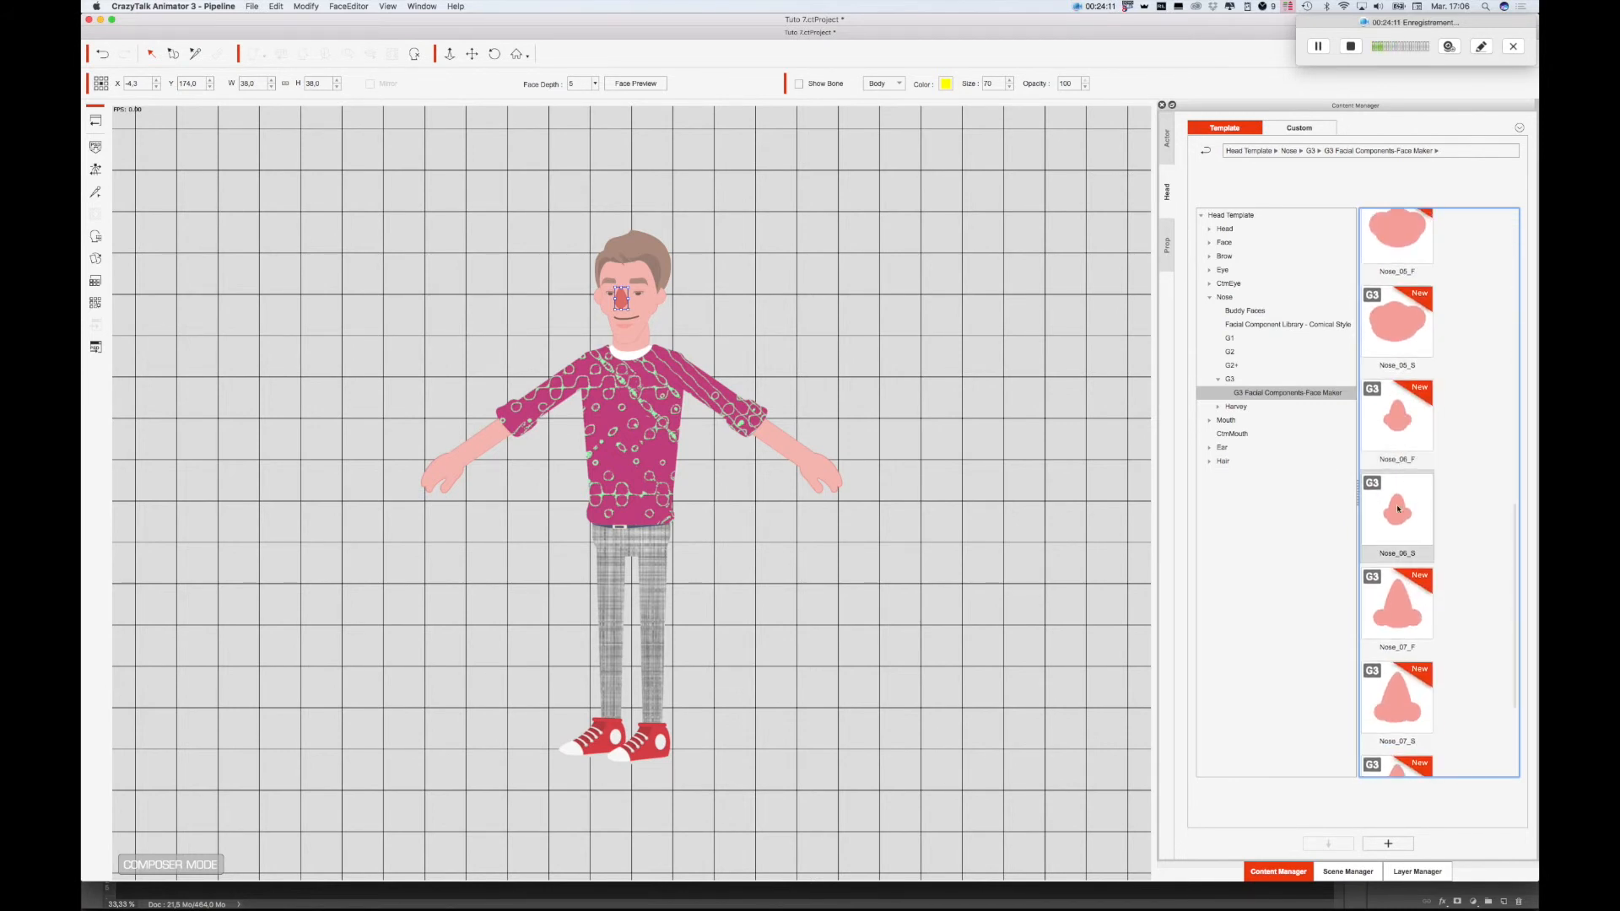
pyautogui.doubleClick(1394, 514)
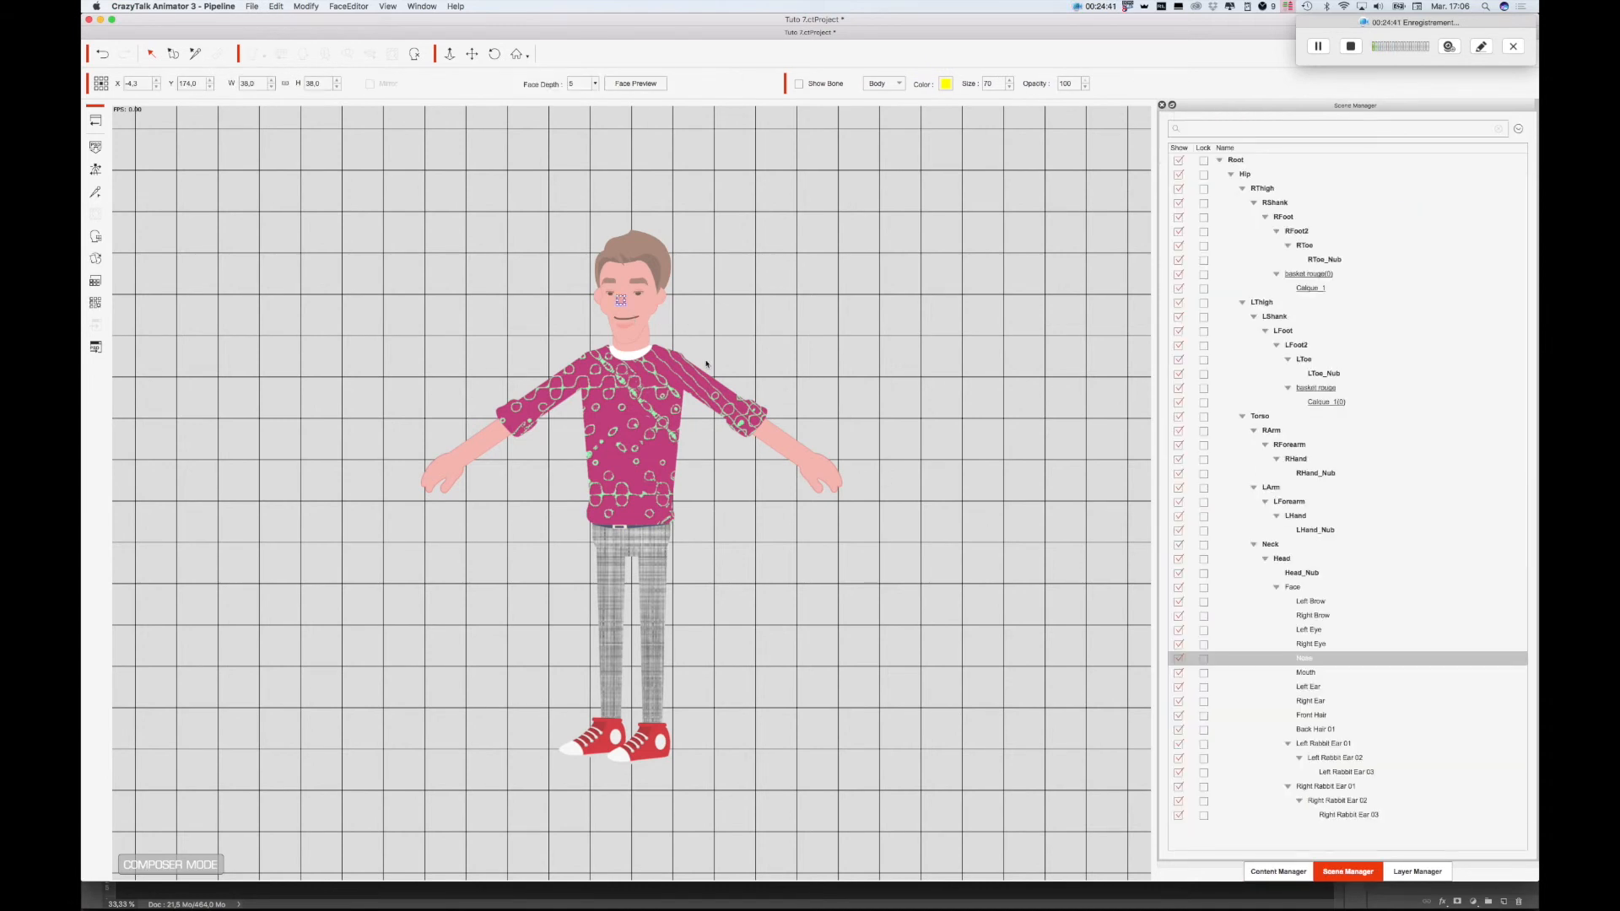
pyautogui.moveTo(623, 305); pyautogui.dragTo(627, 315)
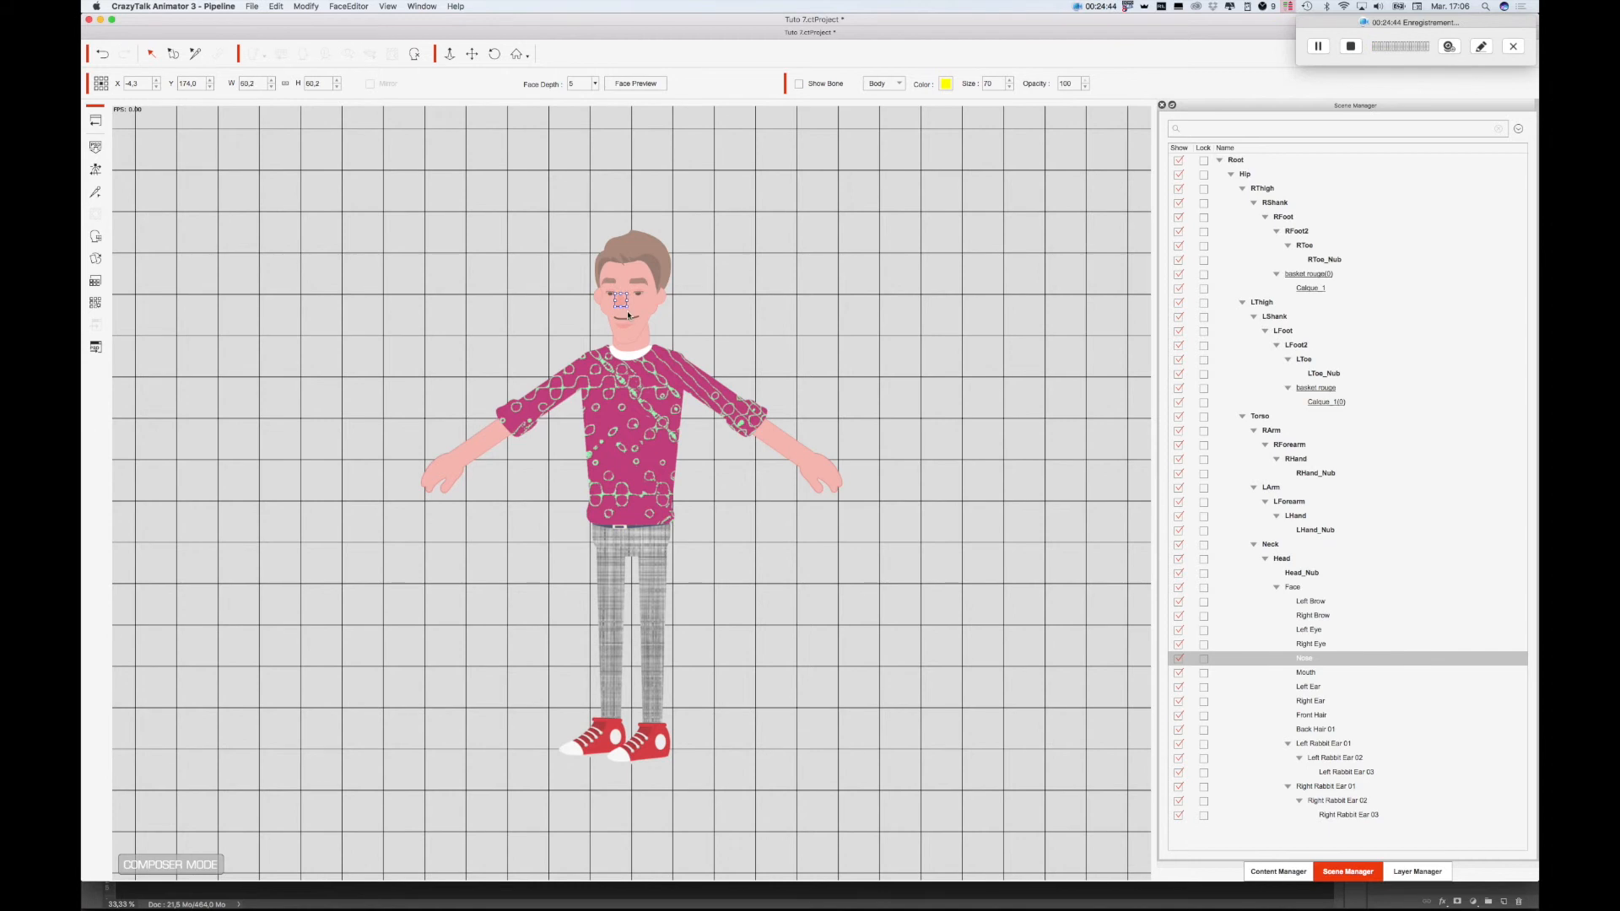
pyautogui.click(750, 301)
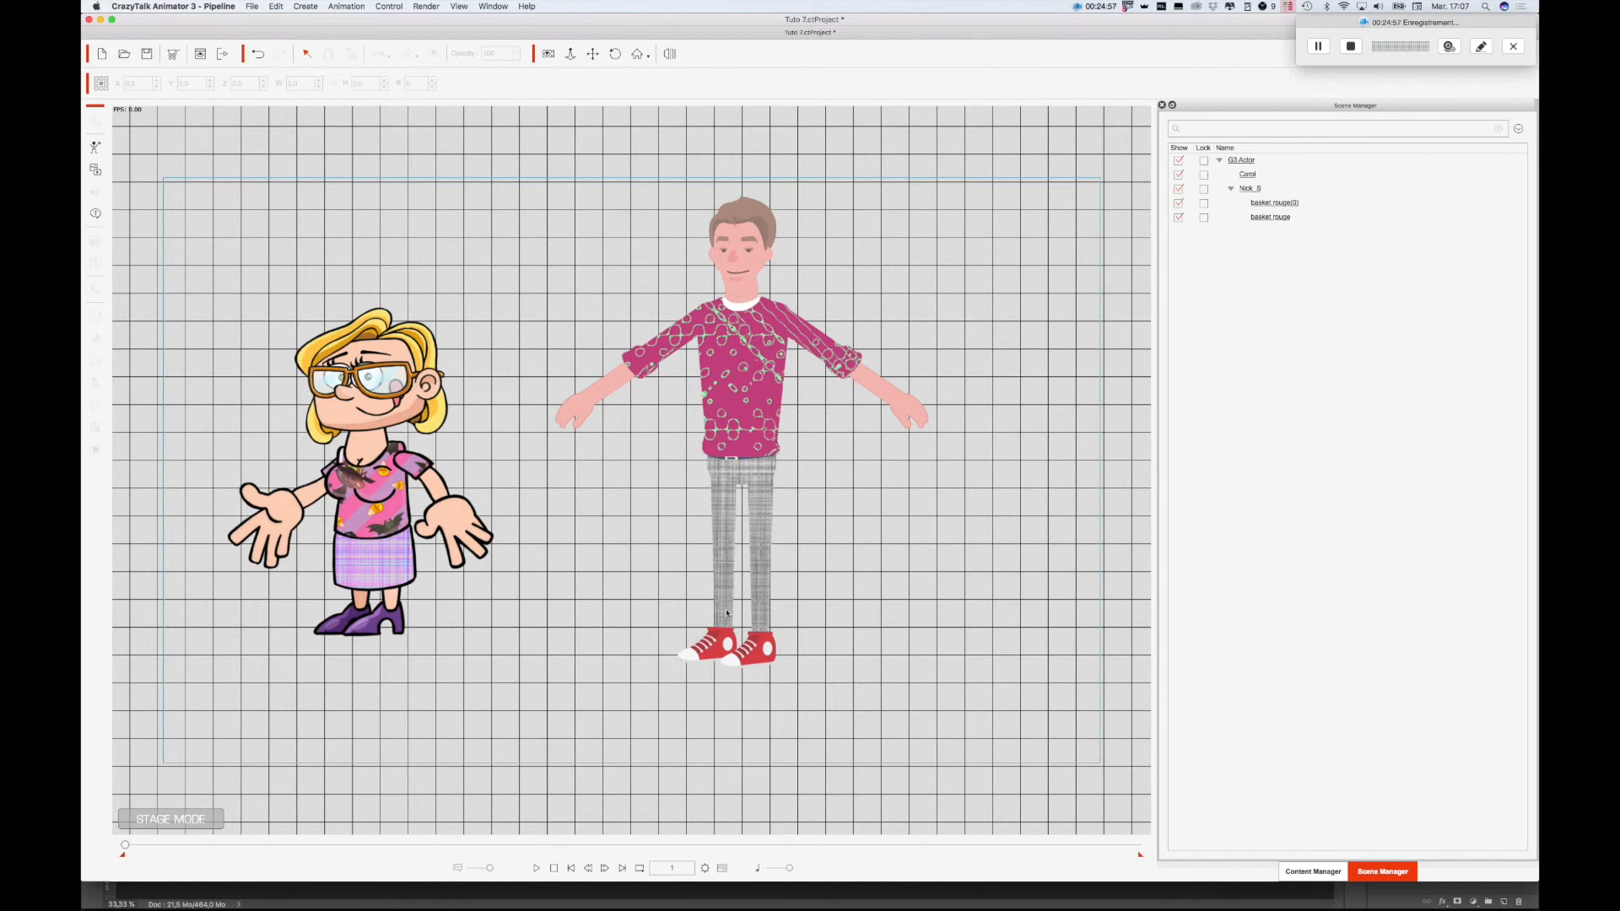
# - Add Nick to the custom character library under the name "Jeune garçon" and save the project
pyautogui.click(740, 372)
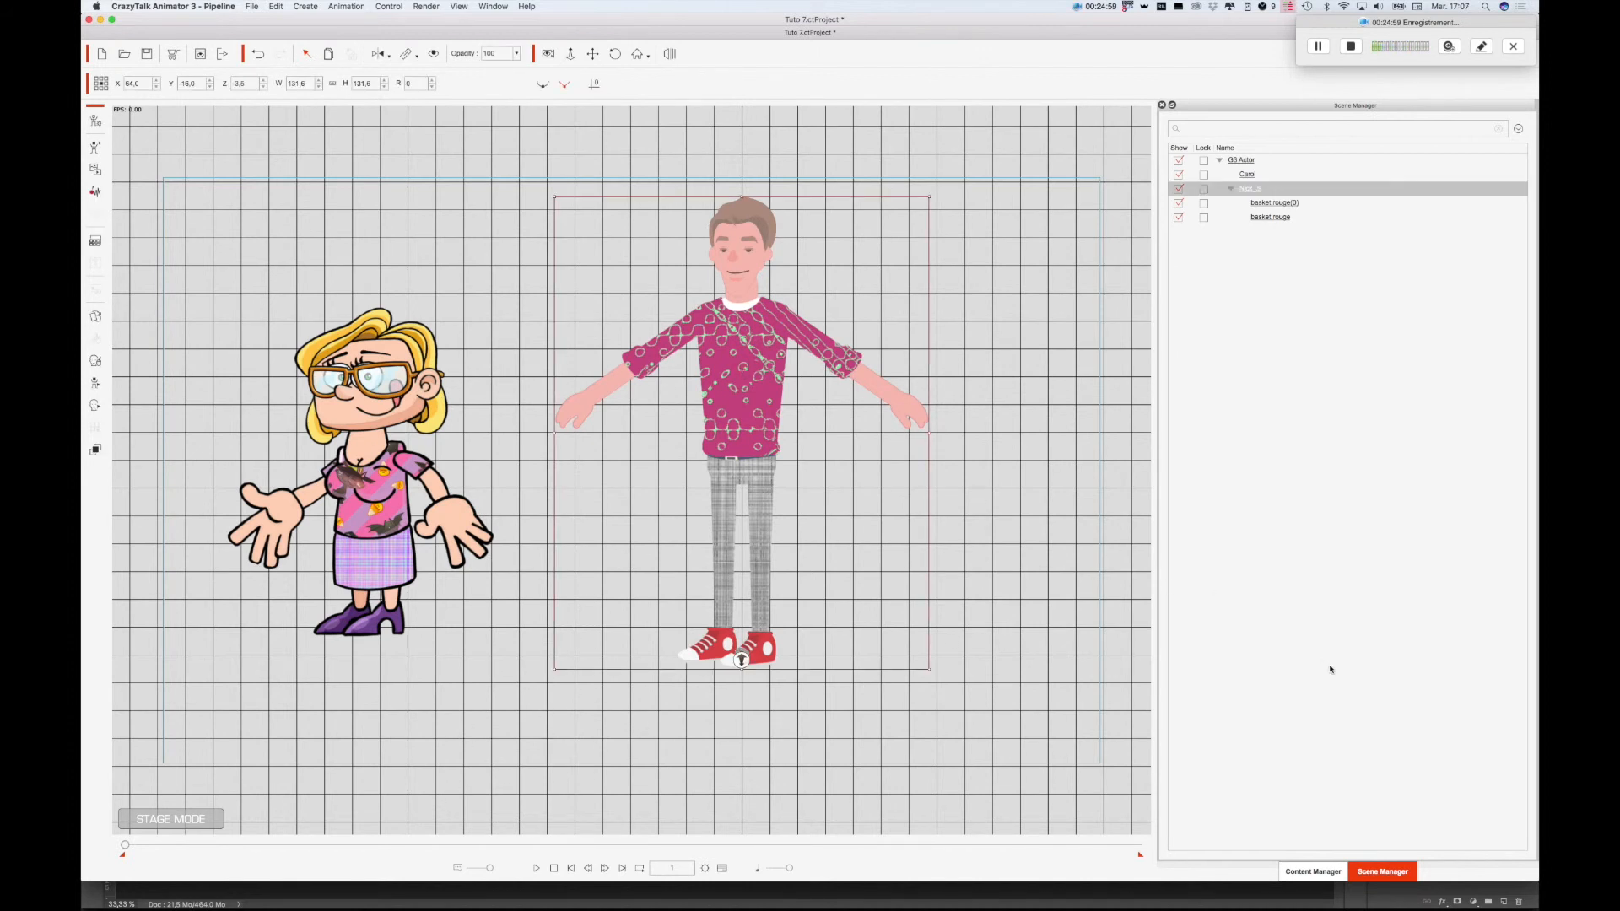
pyautogui.click(1310, 871)
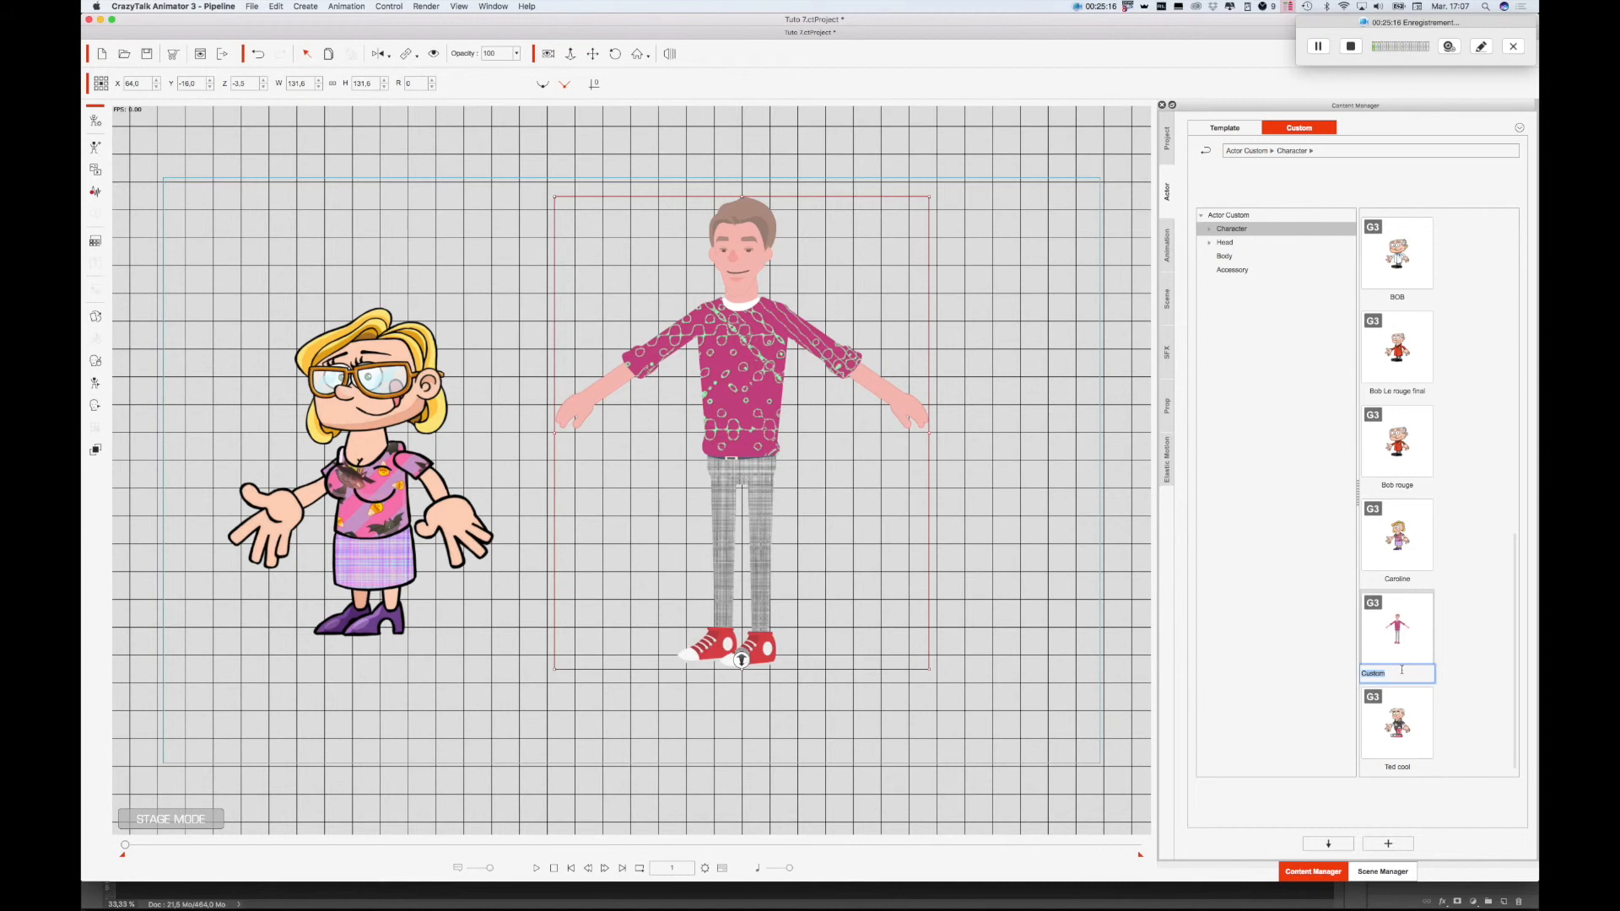
pyautogui.write('Jeune garçon')
pyautogui.click(1320, 694)
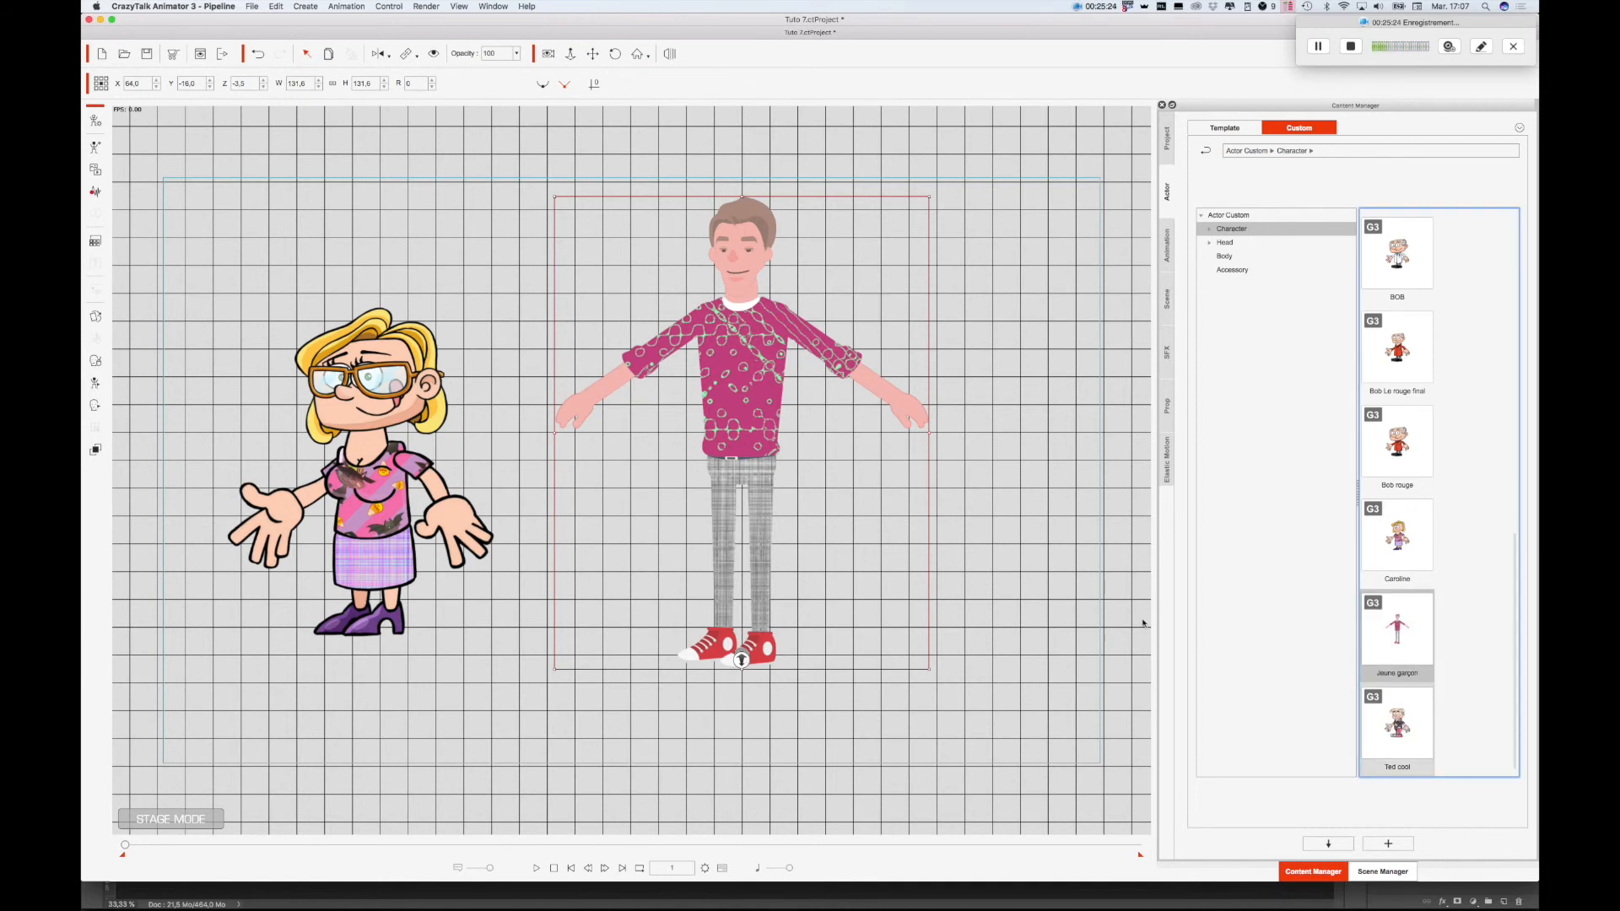
pyautogui.click(1054, 656)
pyautogui.press('super+s')
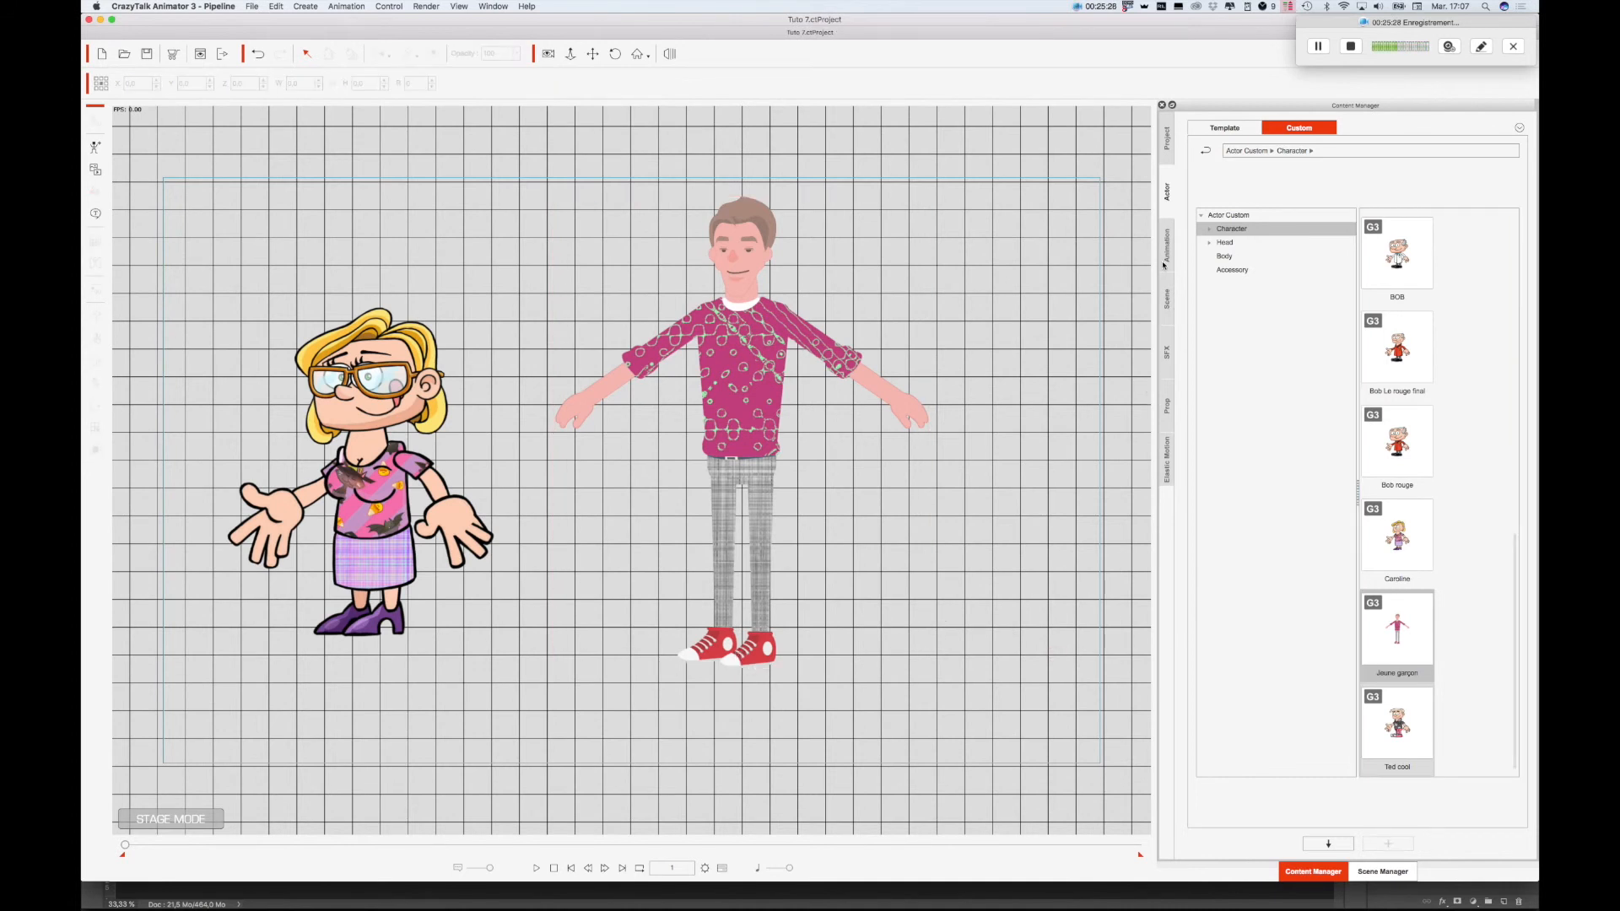
# - Apply the F_Chicken Dance motion from the 05_Dance folder of the basic human G3 animation templates to the blonde woman
pyautogui.click(1167, 260)
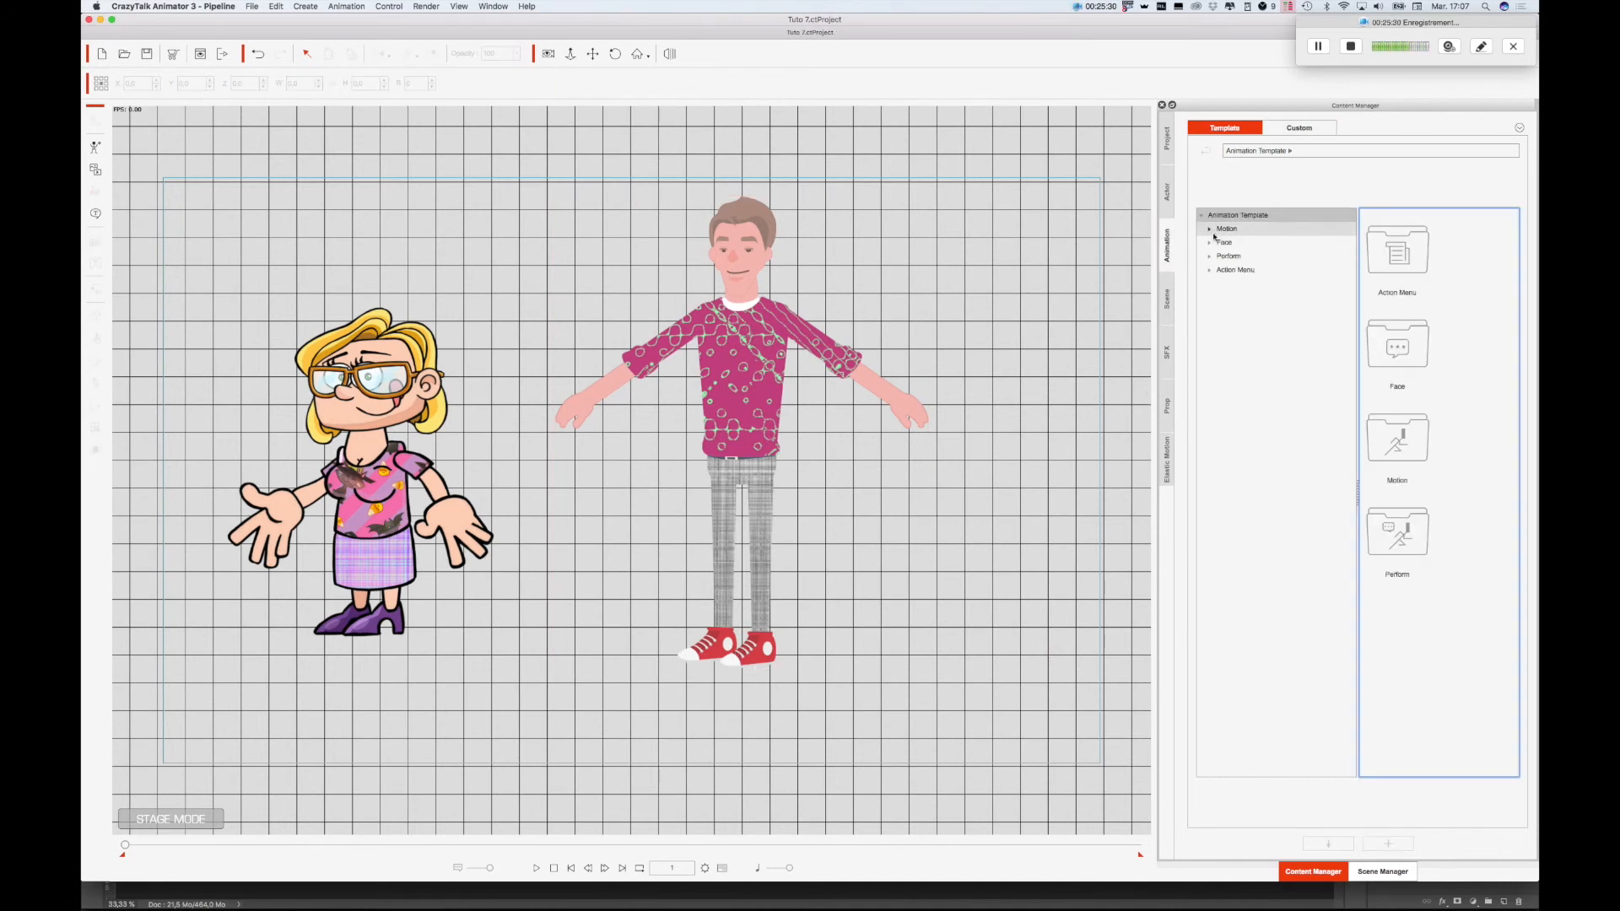
pyautogui.click(1211, 230)
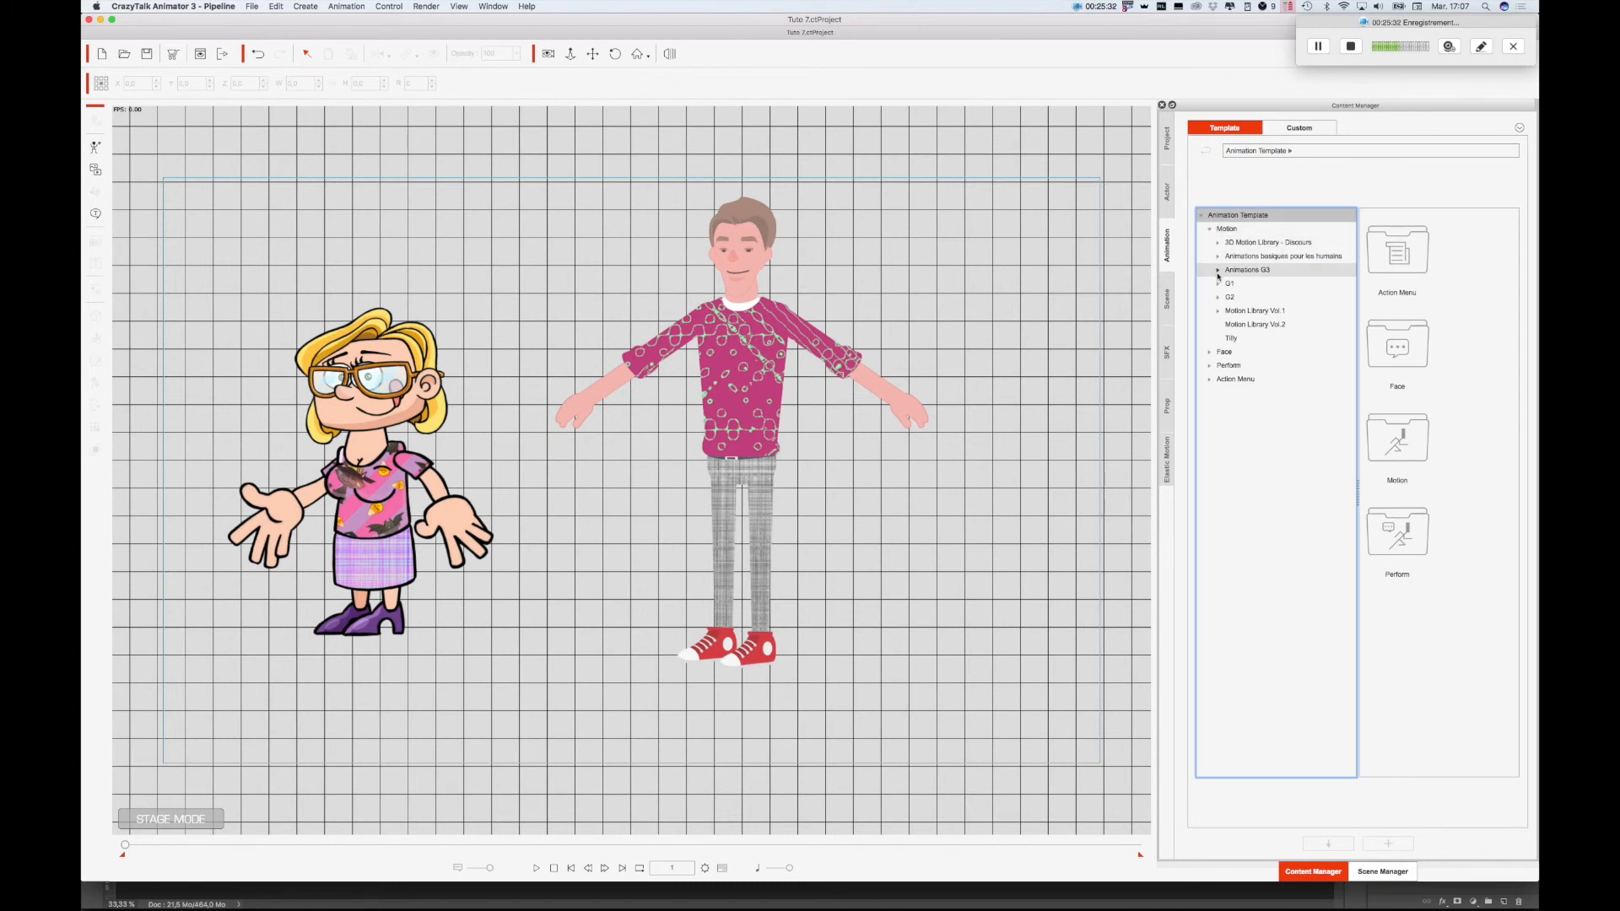
pyautogui.click(1218, 271)
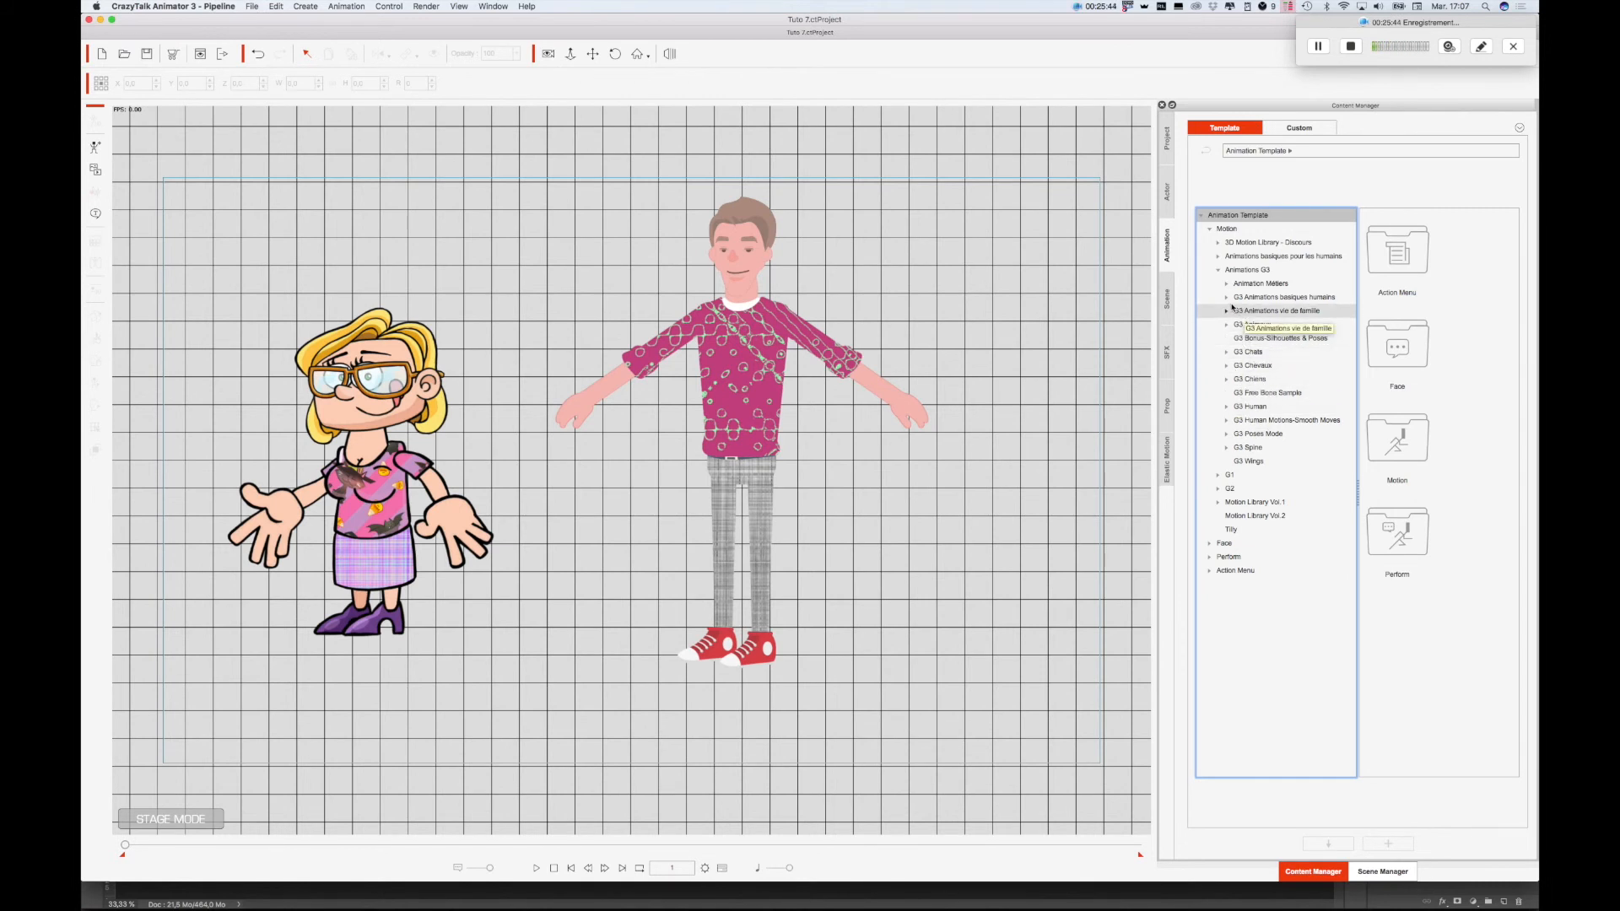
pyautogui.click(1226, 297)
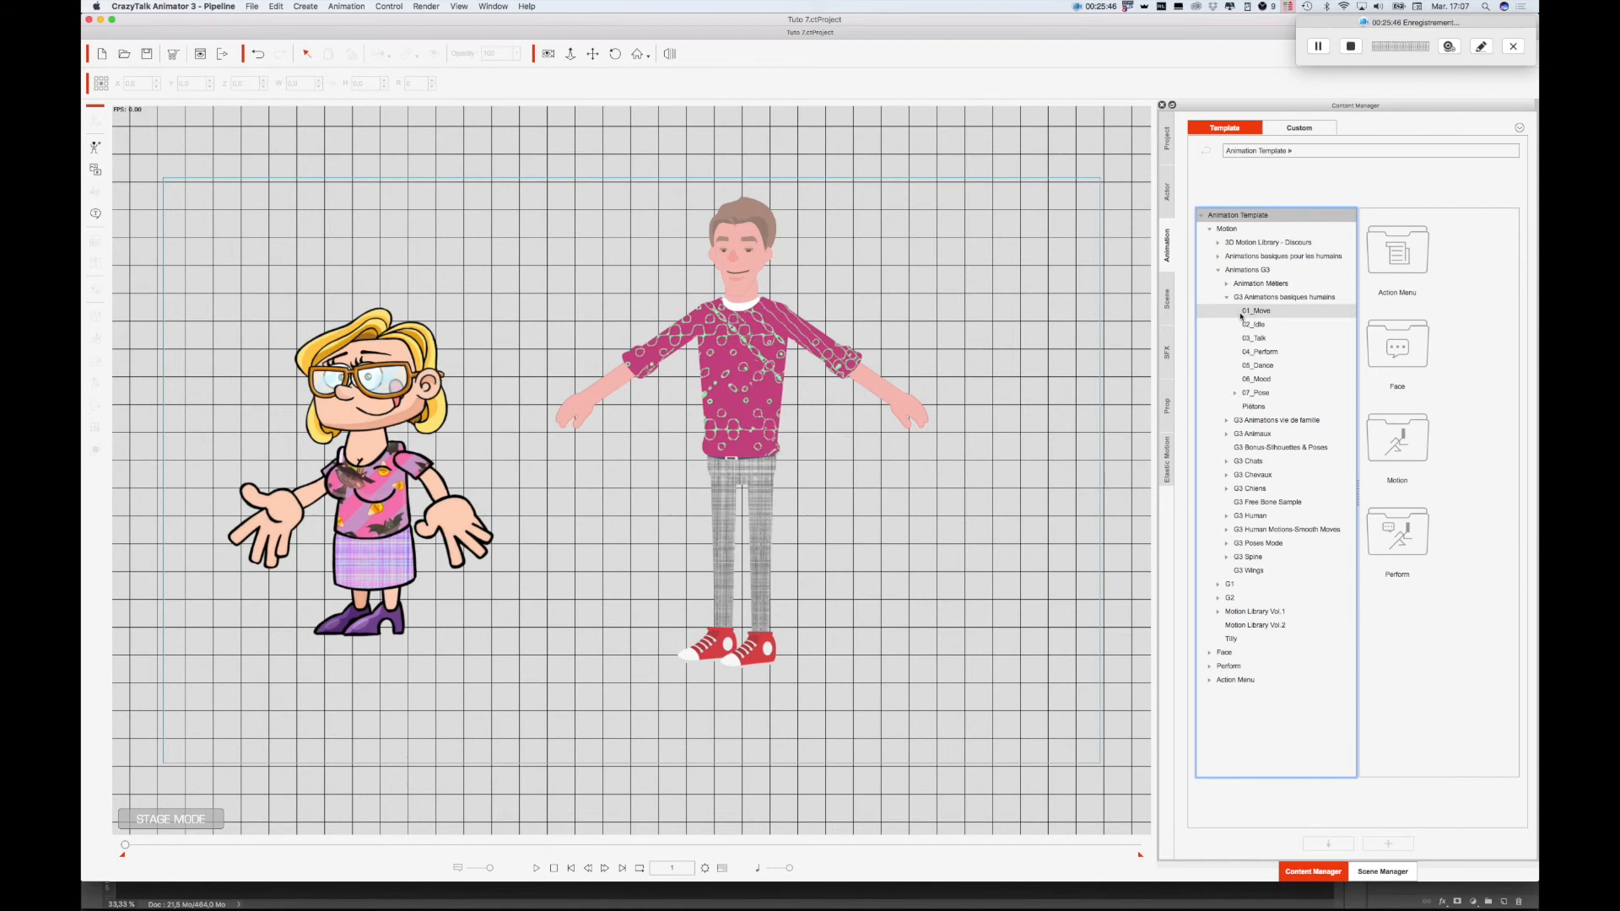
pyautogui.click(1257, 365)
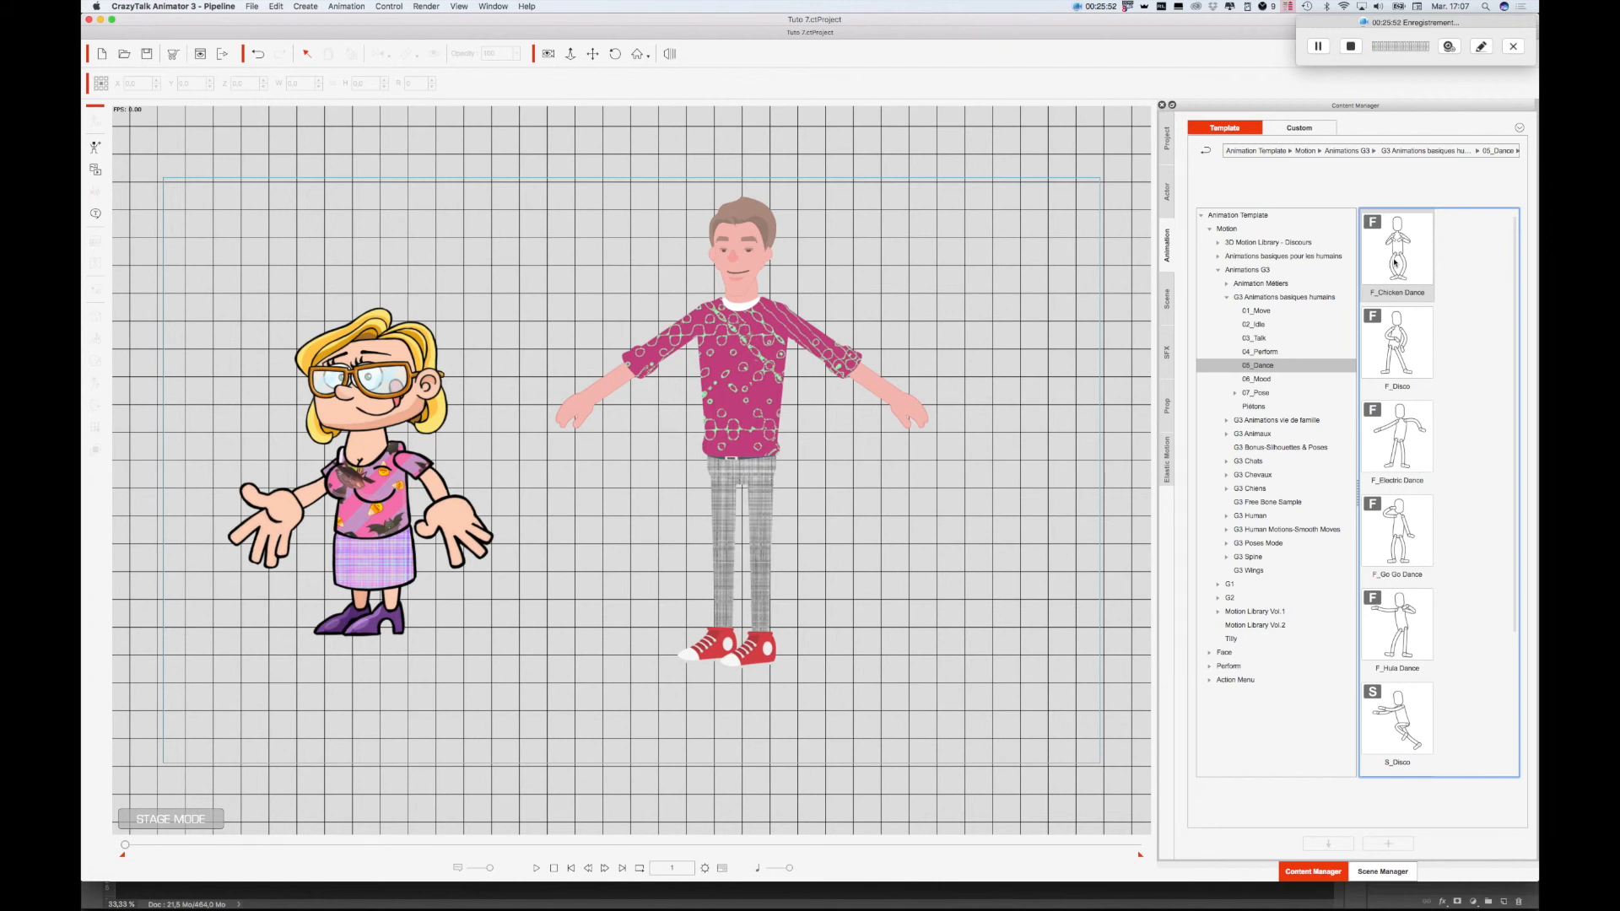
pyautogui.moveTo(1395, 262); pyautogui.dragTo(434, 548)
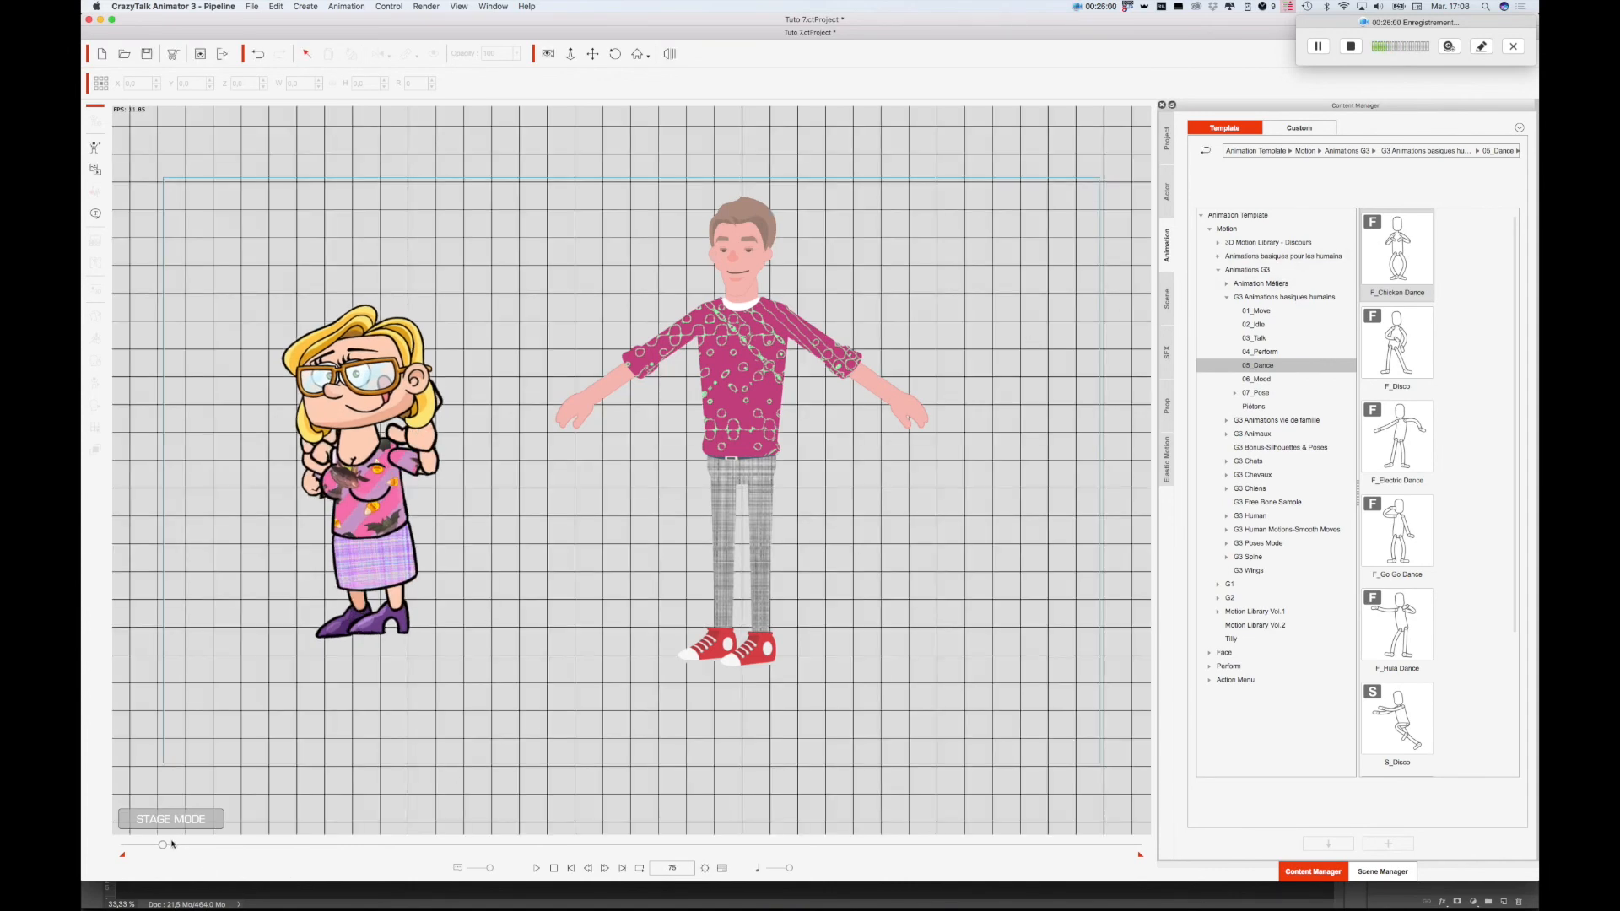
# - Apply F_Chicken Dance to Nick from the start of the timeline and play both characters' dances
pyautogui.moveTo(163, 844); pyautogui.dragTo(81, 854)
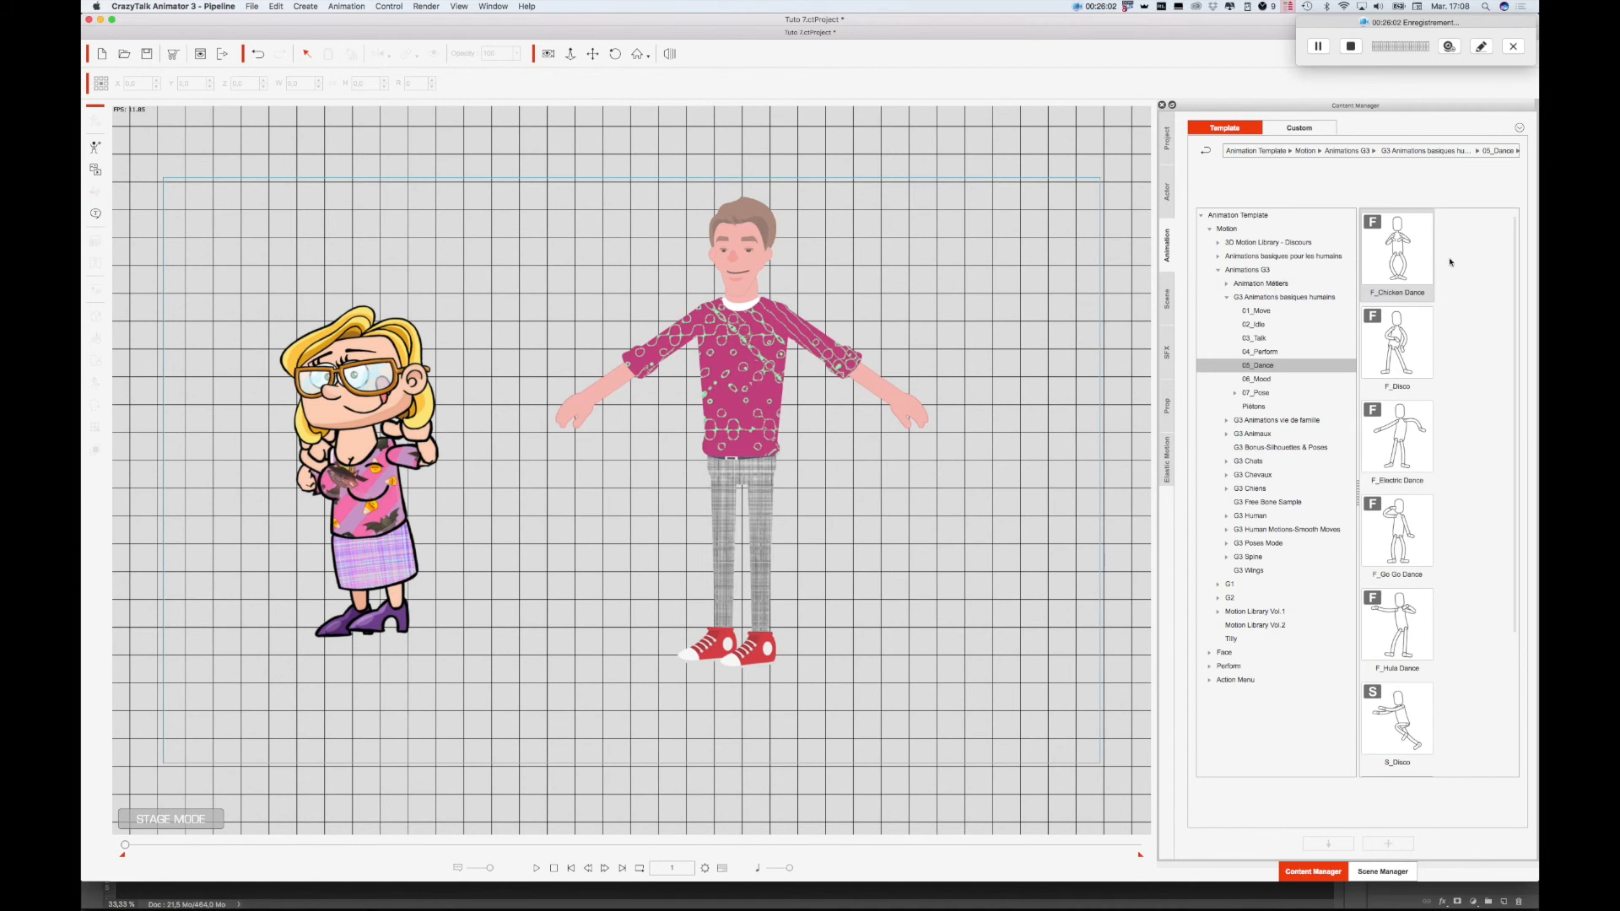
pyautogui.moveTo(1407, 252); pyautogui.dragTo(748, 405)
pyautogui.press('space')
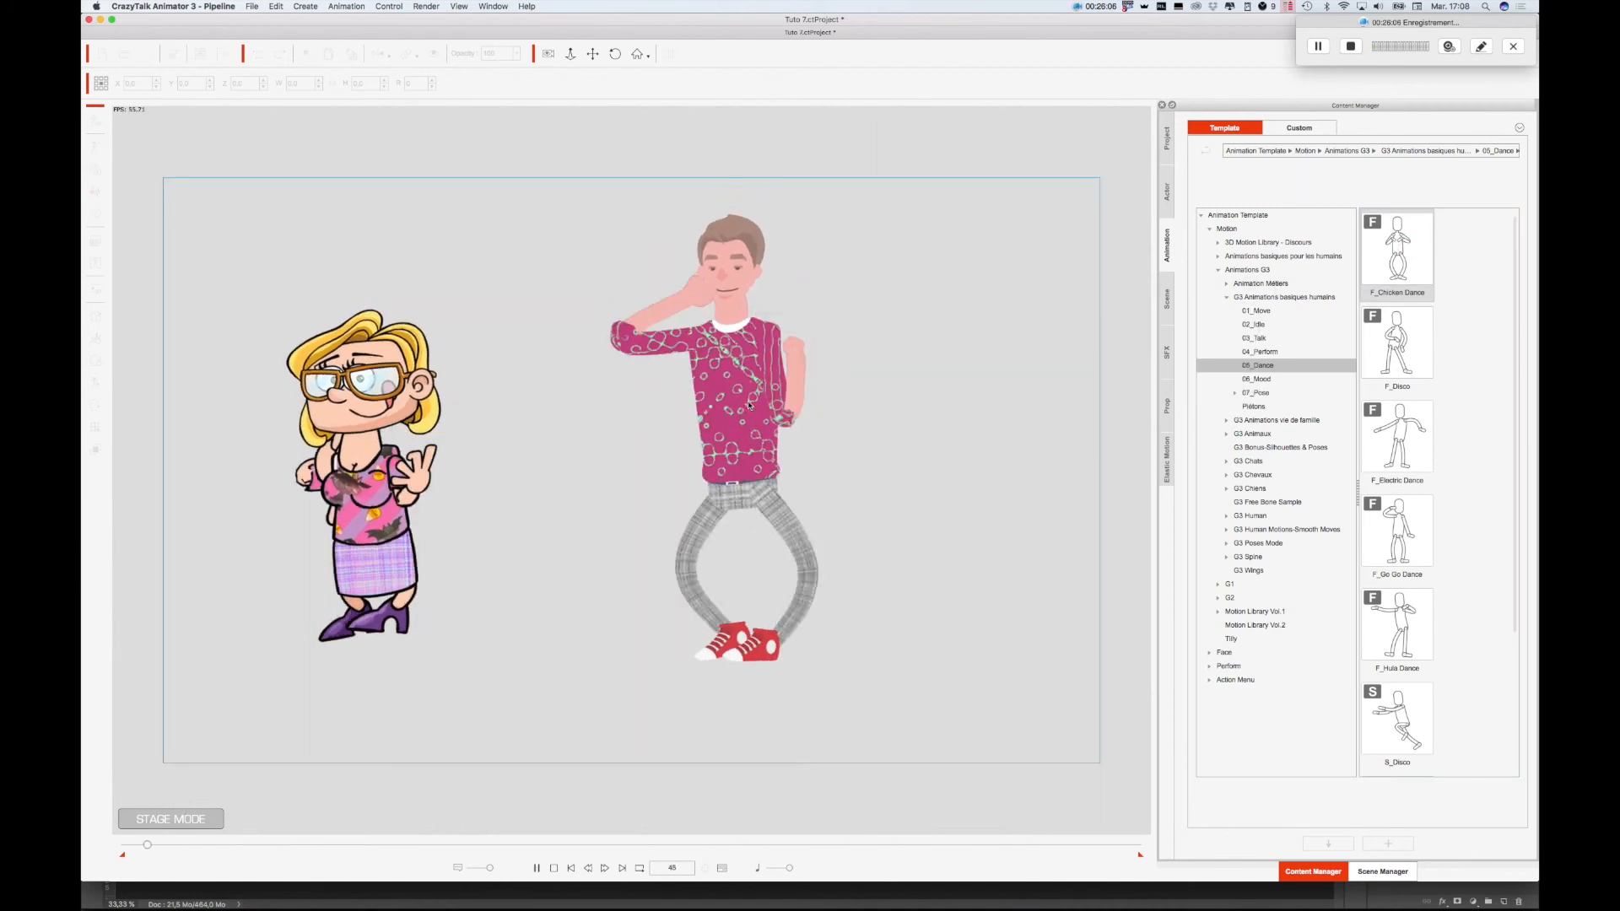
pyautogui.press('space')
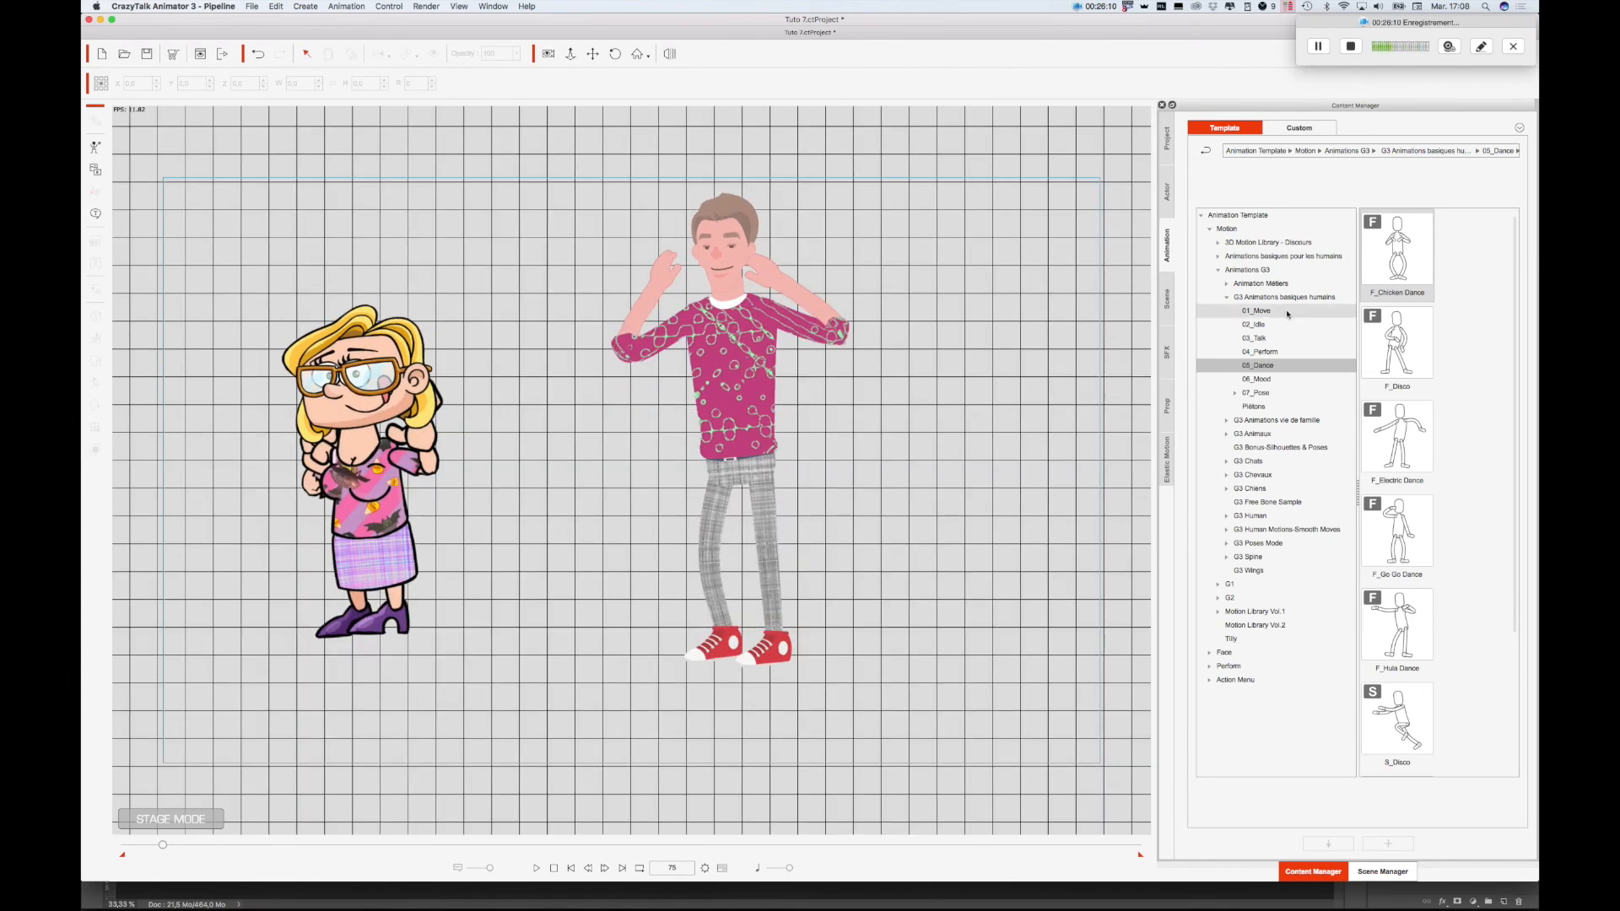
# - Add the F_Disco motion to Nick right after his chicken dance and preview it
pyautogui.doubleClick(1389, 346)
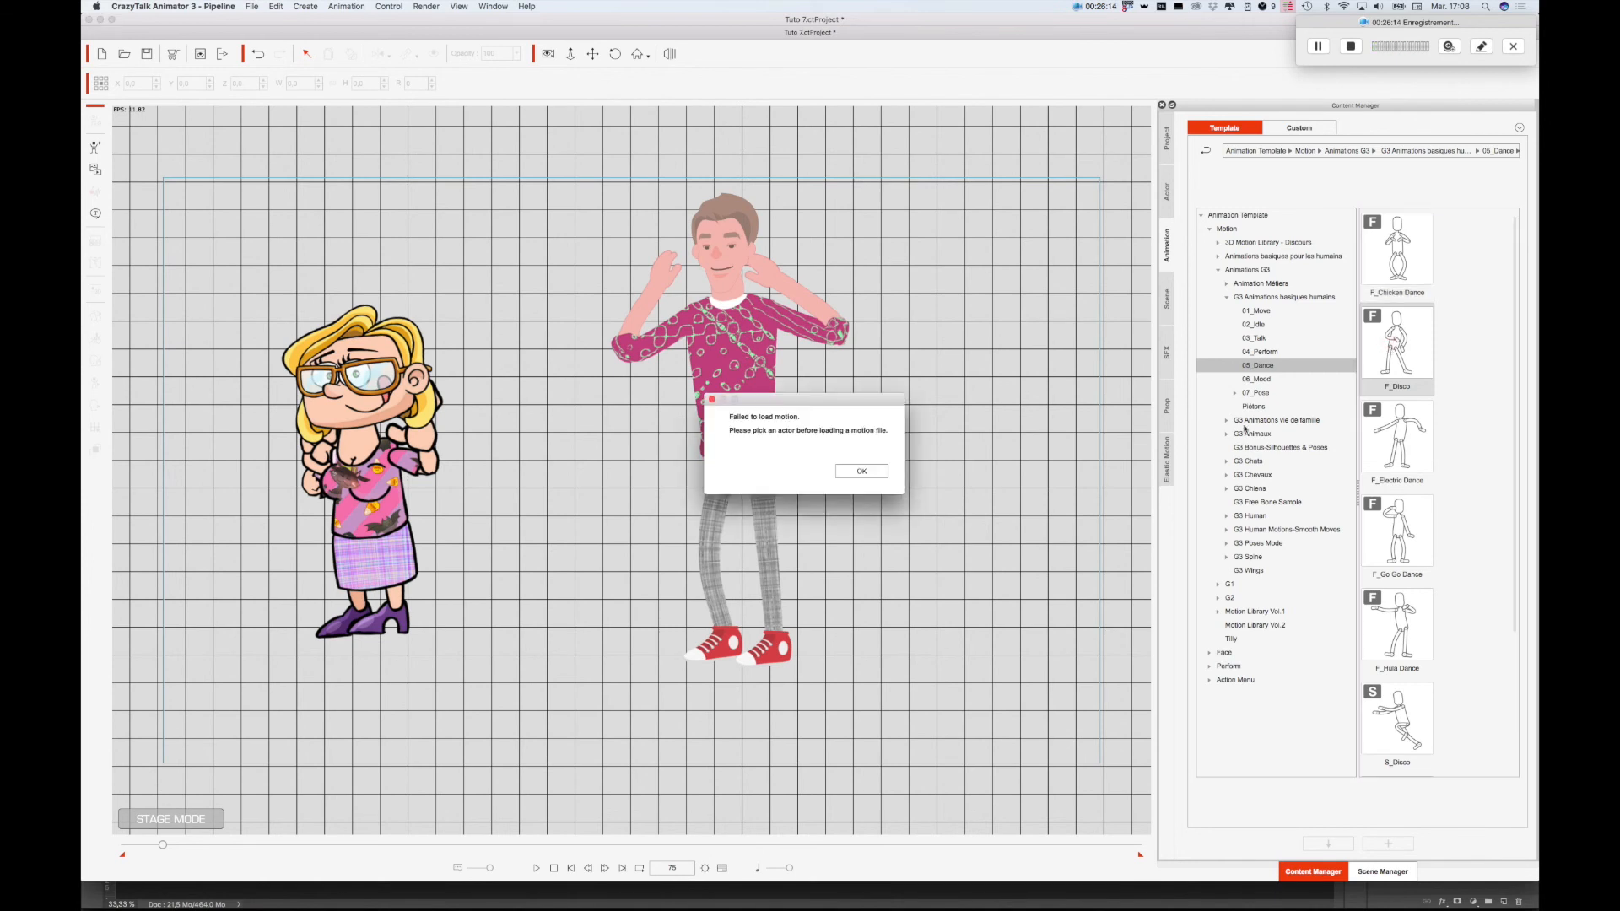
pyautogui.click(861, 470)
pyautogui.click(742, 405)
pyautogui.doubleClick(1402, 352)
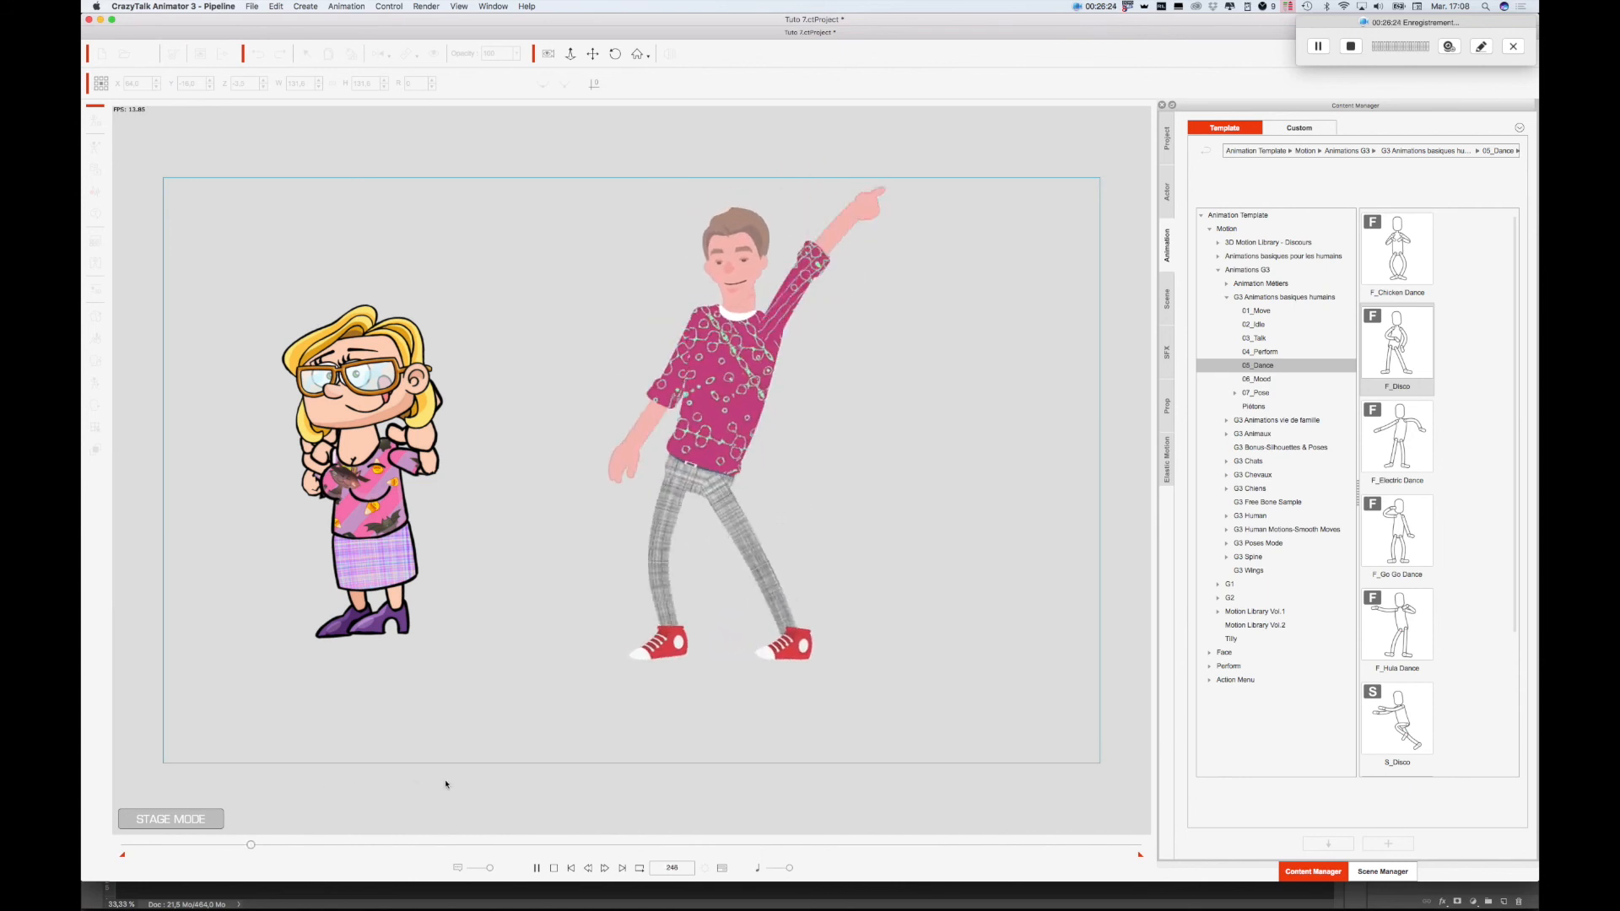
pyautogui.press('space')
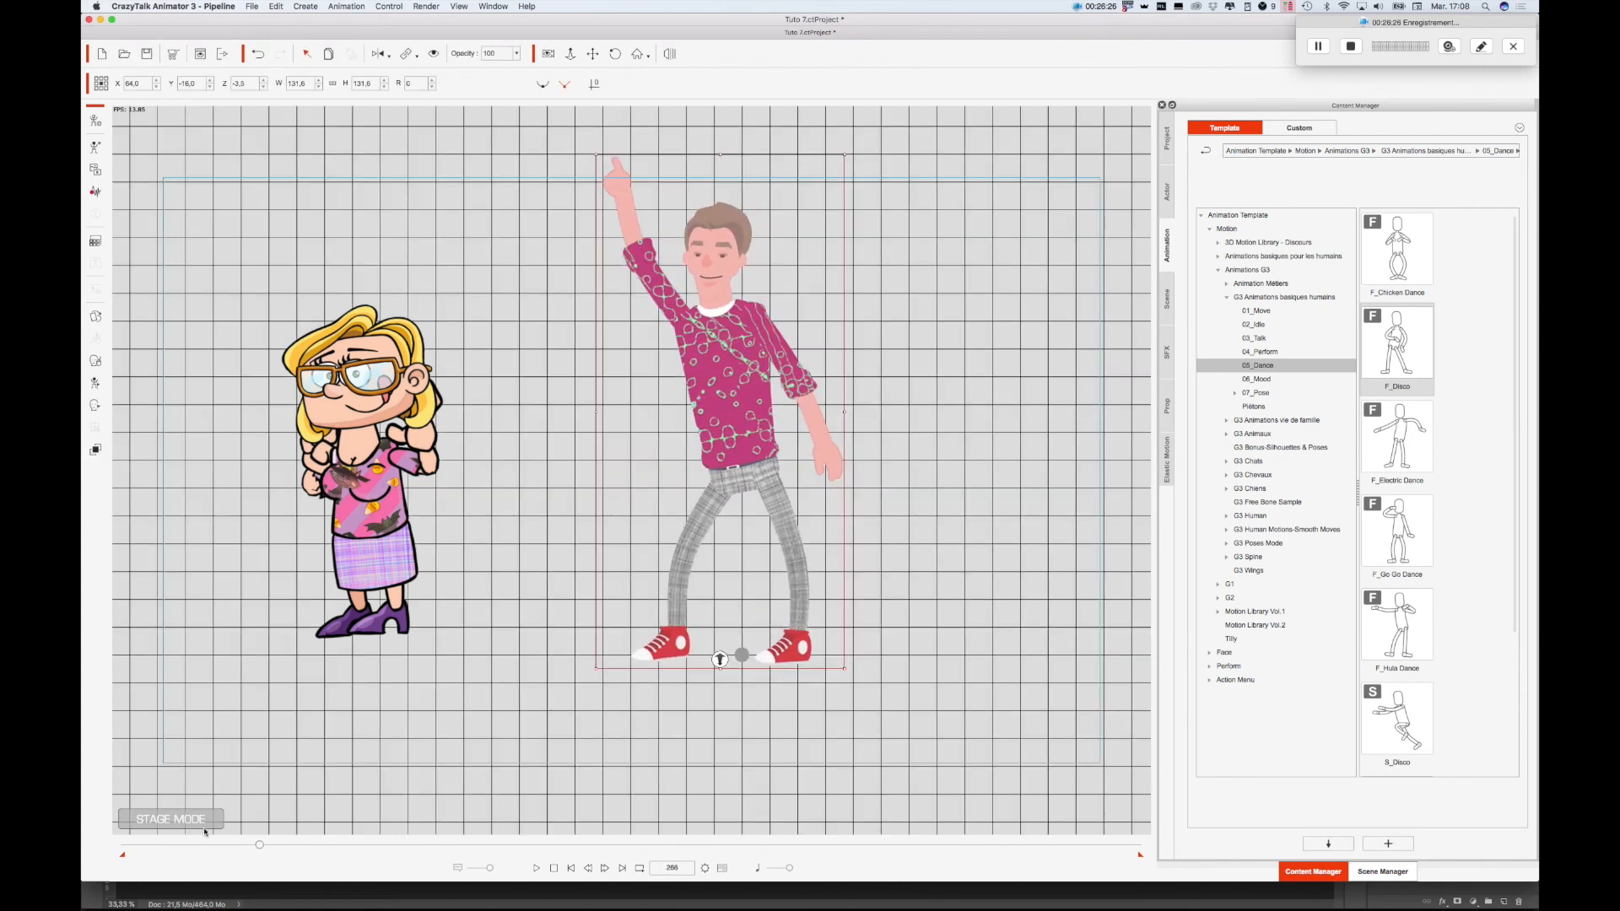
# - Add the F_Disco motion to the blonde woman from a frame near the end of her chicken dance
pyautogui.moveTo(259, 845); pyautogui.dragTo(161, 857)
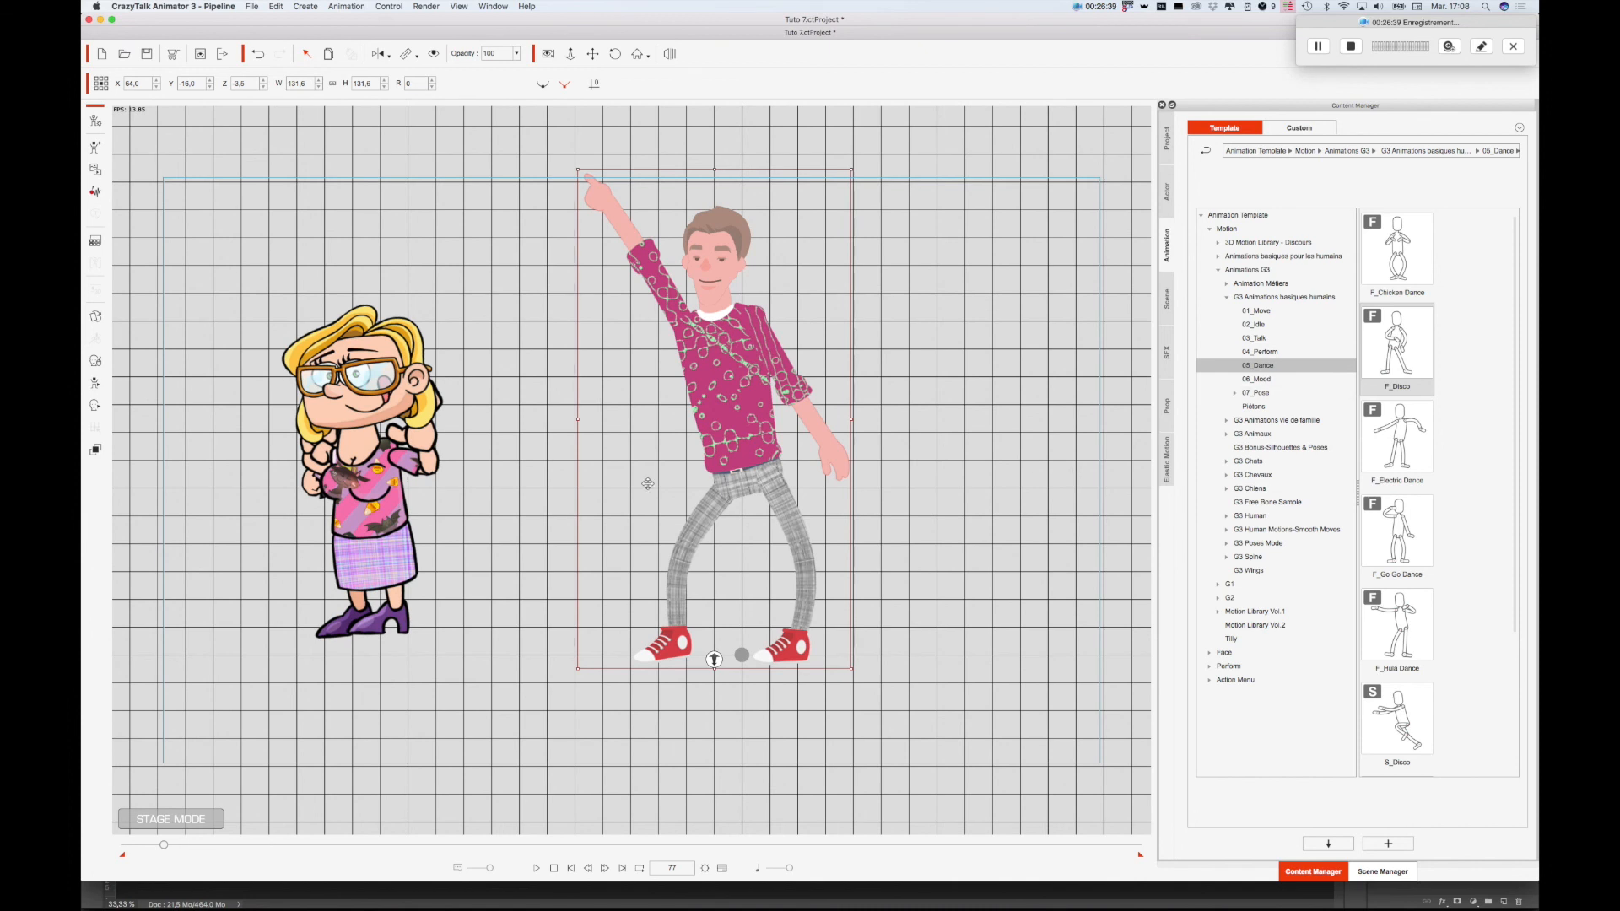
pyautogui.click(363, 501)
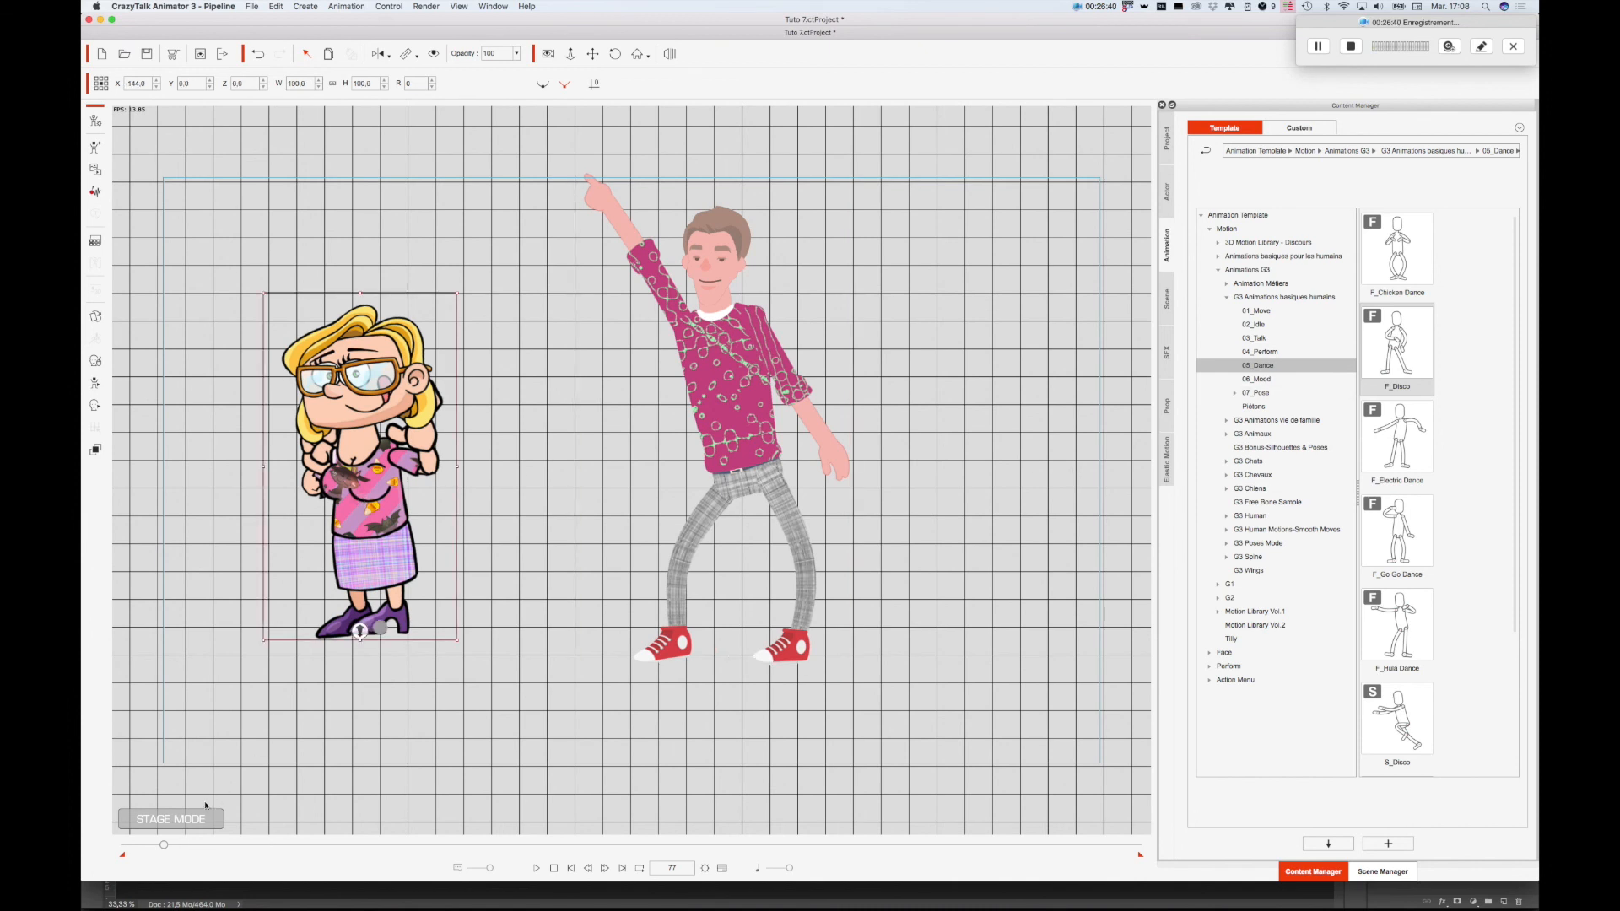
pyautogui.moveTo(165, 847); pyautogui.dragTo(159, 850)
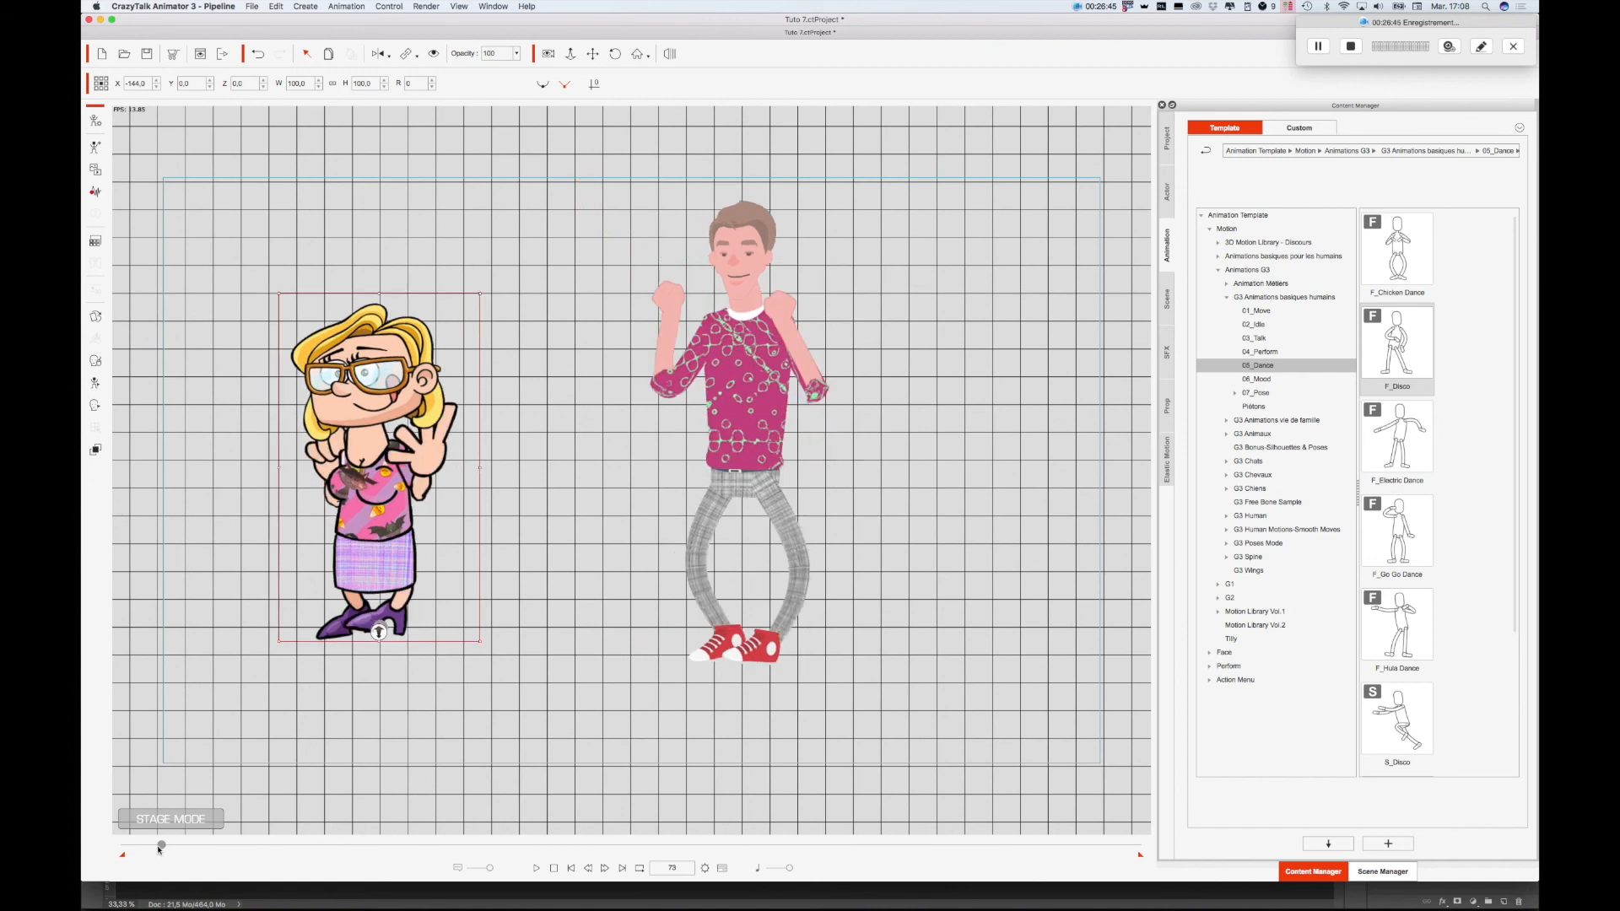
pyautogui.doubleClick(1384, 342)
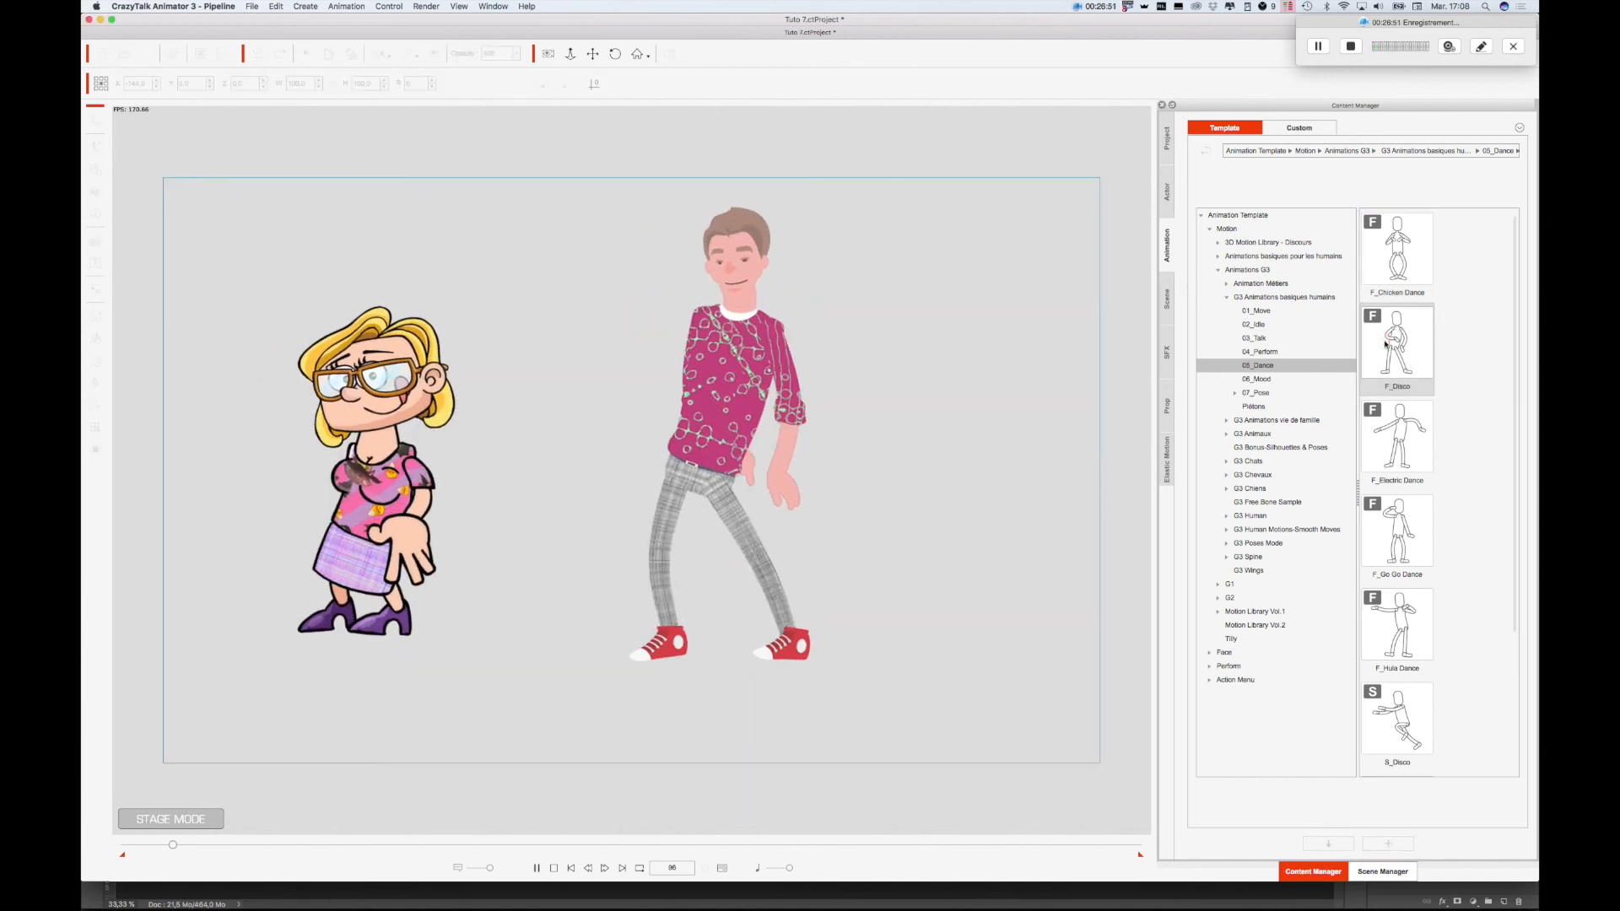